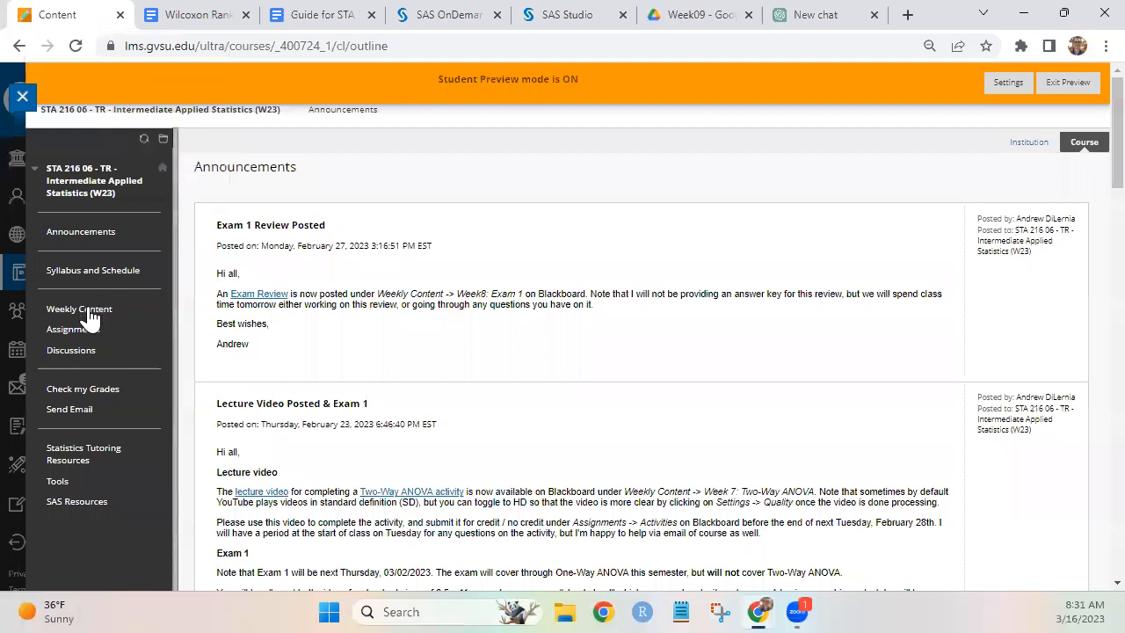
# - Open the Week 10: Nonparametric Tests of Central Tendency folder in the weekly content and switch to the Monty Hall Activity document
pyautogui.scroll(-2, 397, 325)
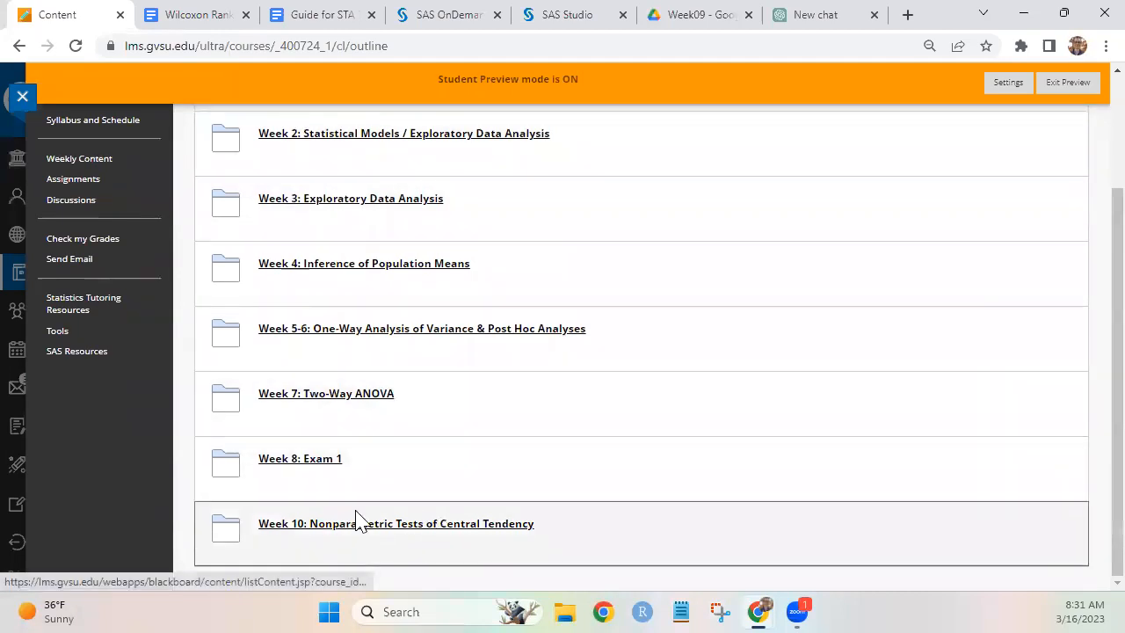
pyautogui.click(355, 534)
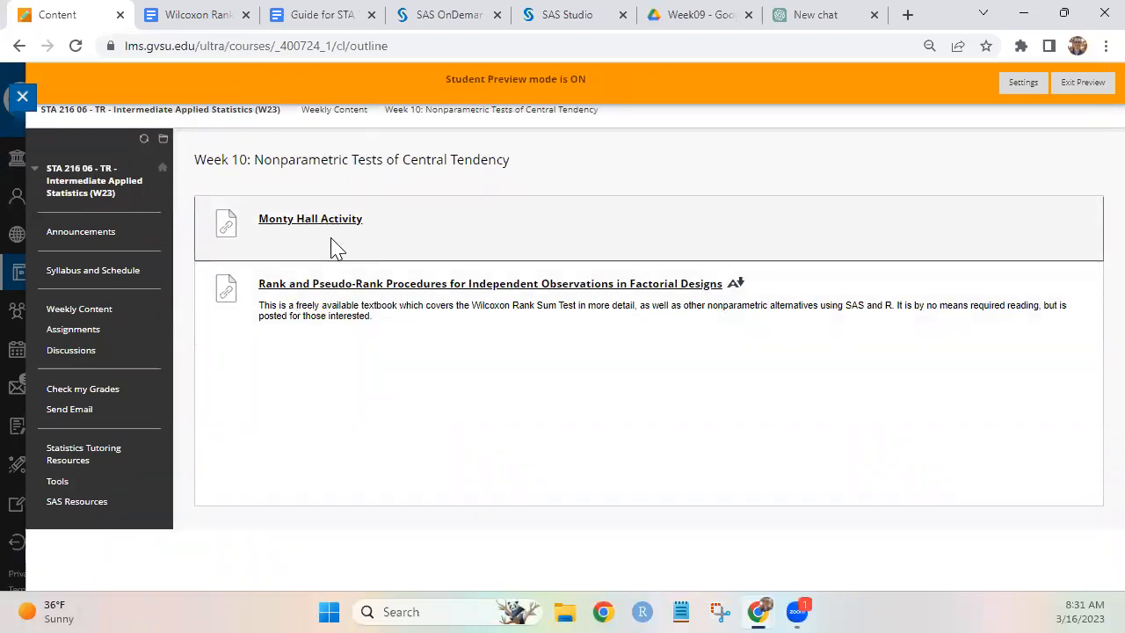
pyautogui.click(220, 19)
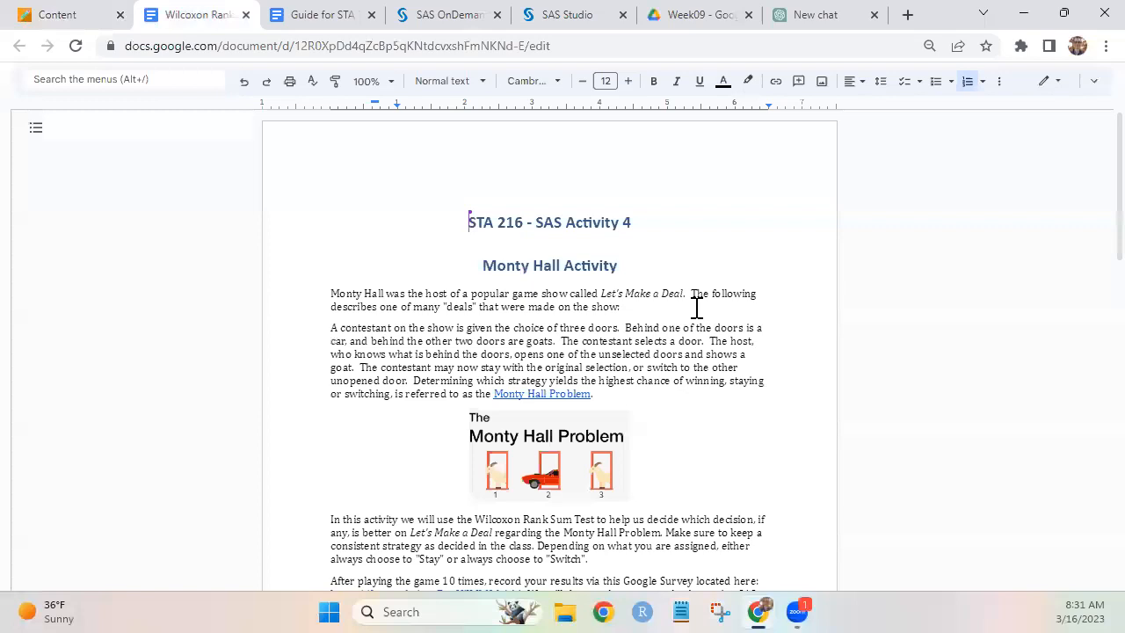
# - Open the Monty Hall applet linked in the introduction of the SAS Activity 4 document
pyautogui.scroll(-1, 696, 307)
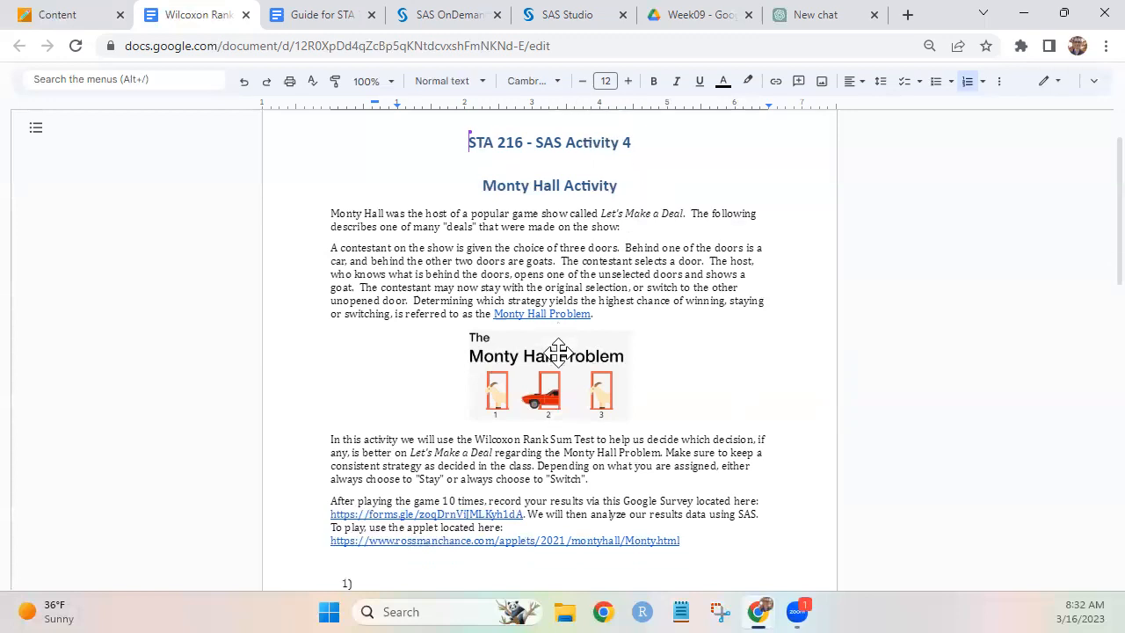
pyautogui.scroll(-2, 558, 352)
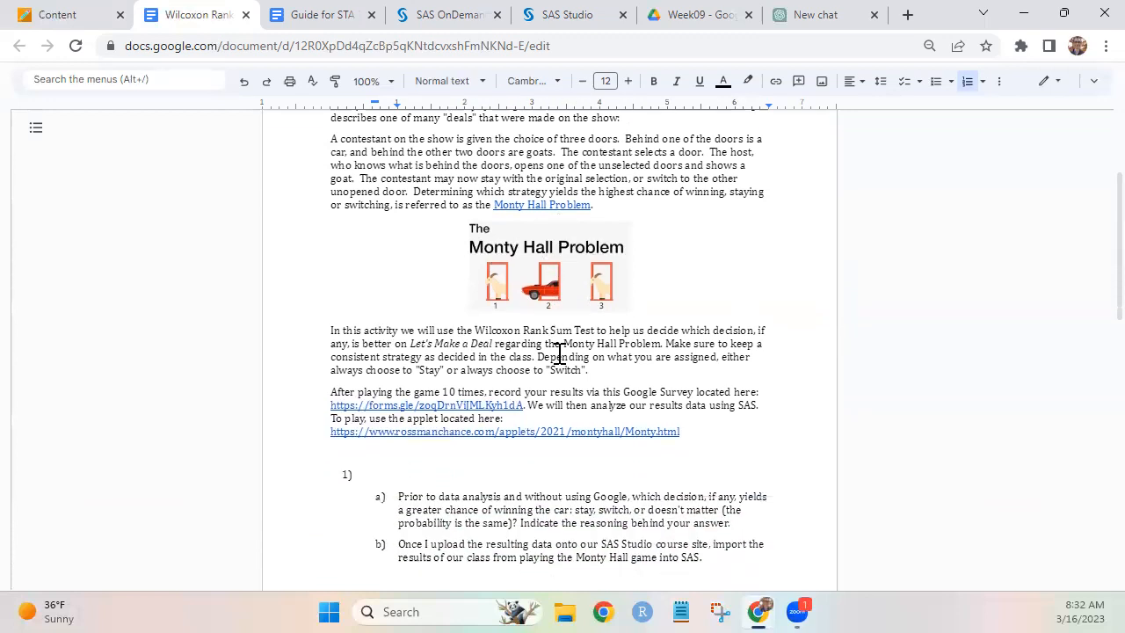
pyautogui.click(538, 431)
pyautogui.click(409, 458)
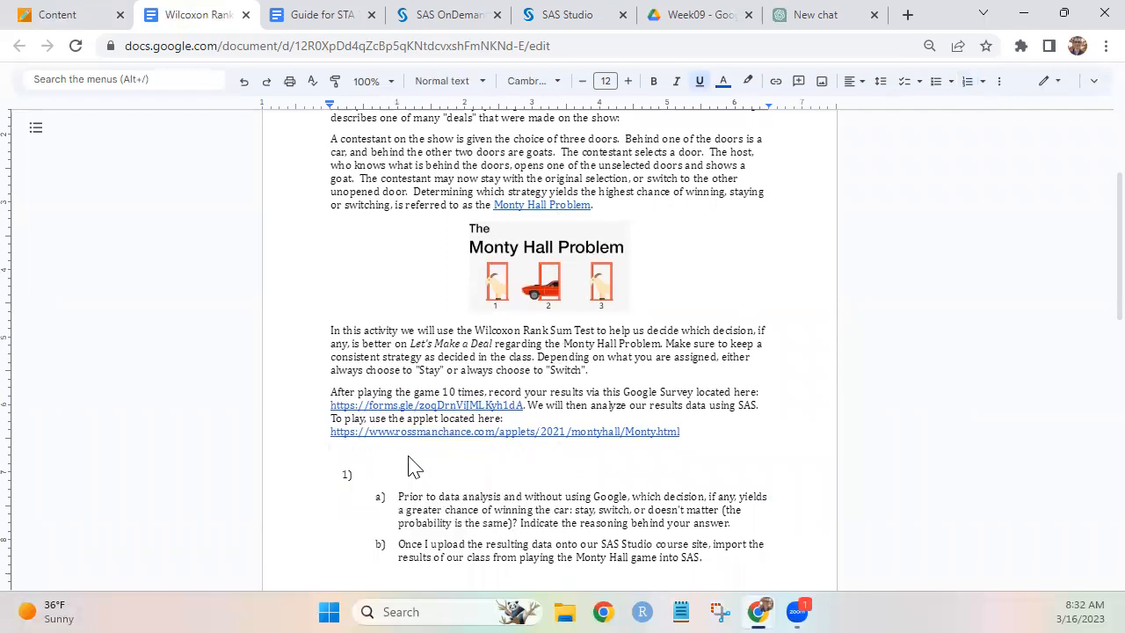
# - Simulate the Monty Hall game 10 times with the Stay strategy
pyautogui.click(523, 428)
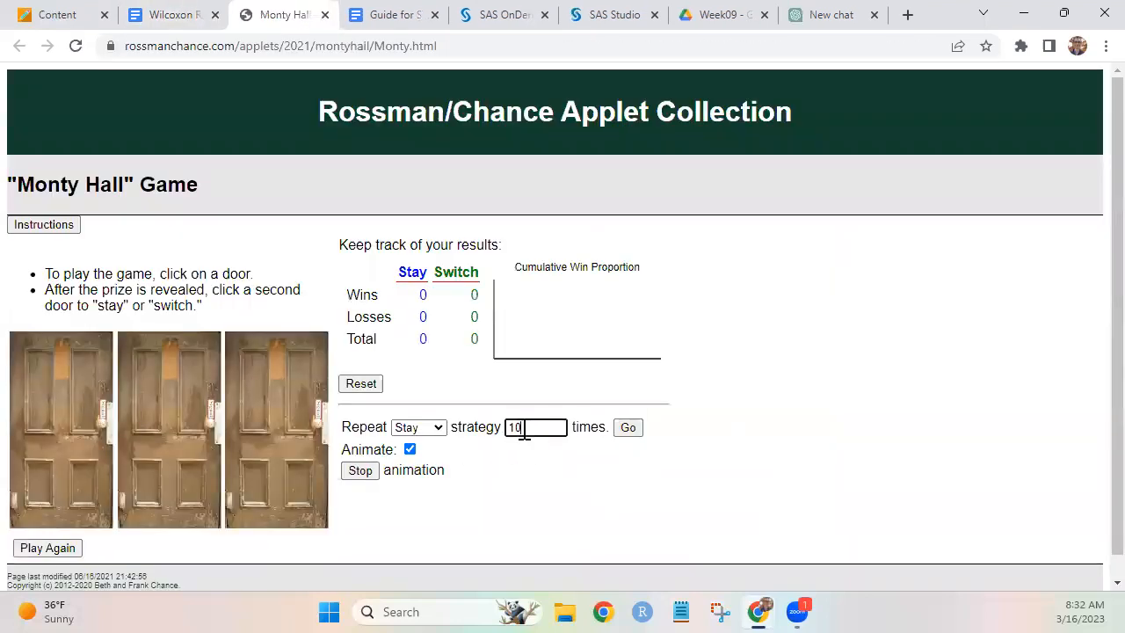
pyautogui.click(435, 429)
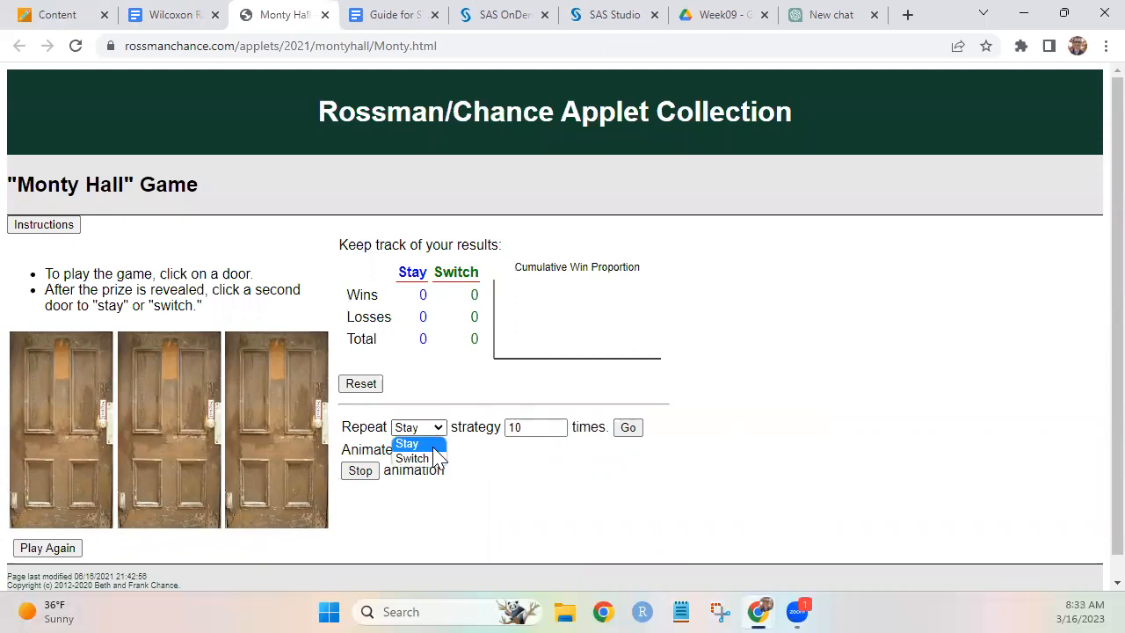
pyautogui.click(433, 448)
pyautogui.click(627, 427)
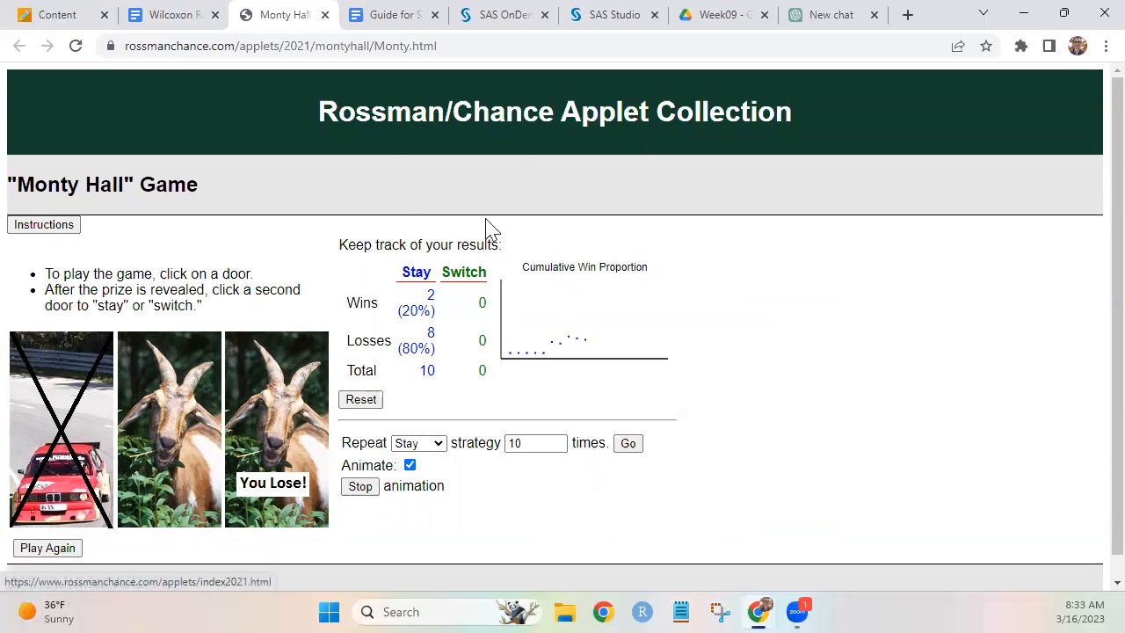
# - Switch to SAS Studio, show the code of mySASactivity_04_W23_06.sas and save the program
pyautogui.click(167, 18)
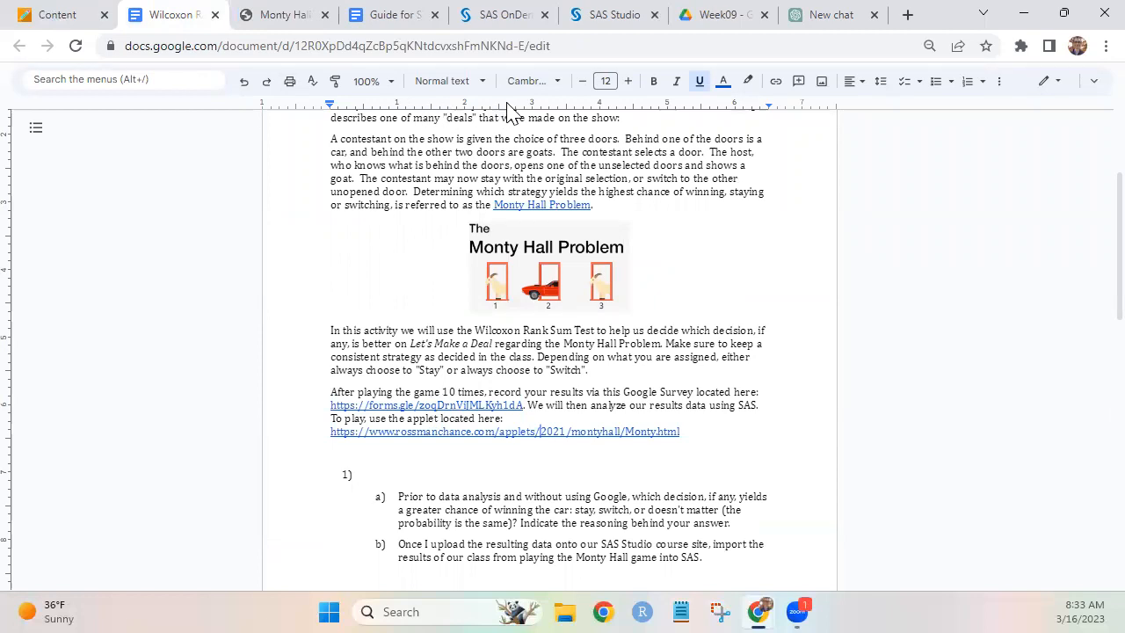
pyautogui.click(612, 12)
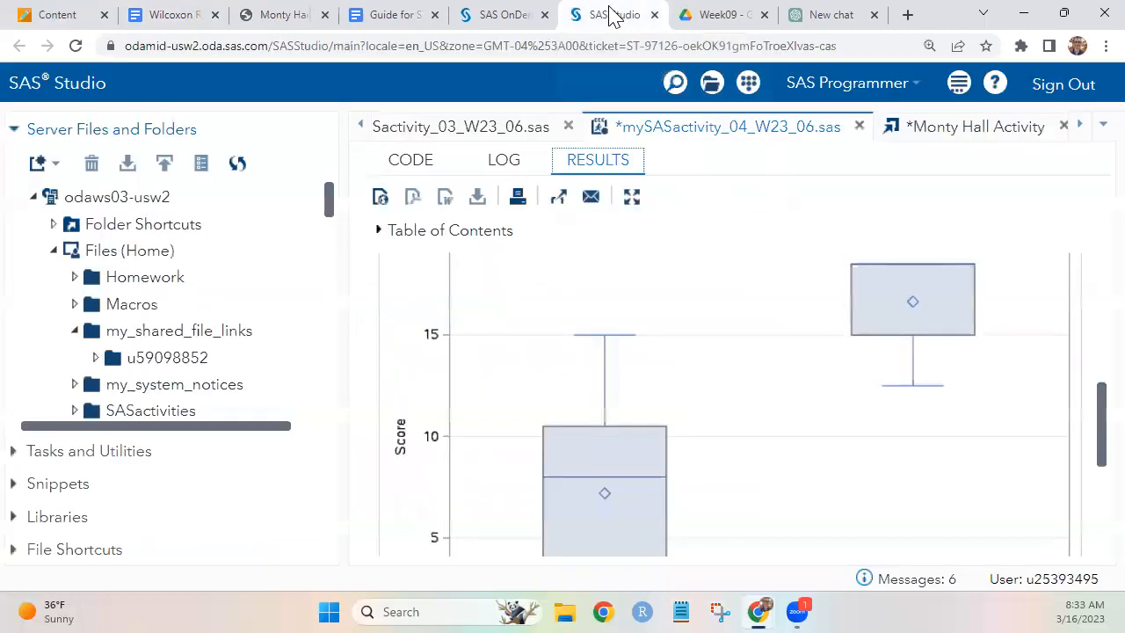
pyautogui.click(429, 160)
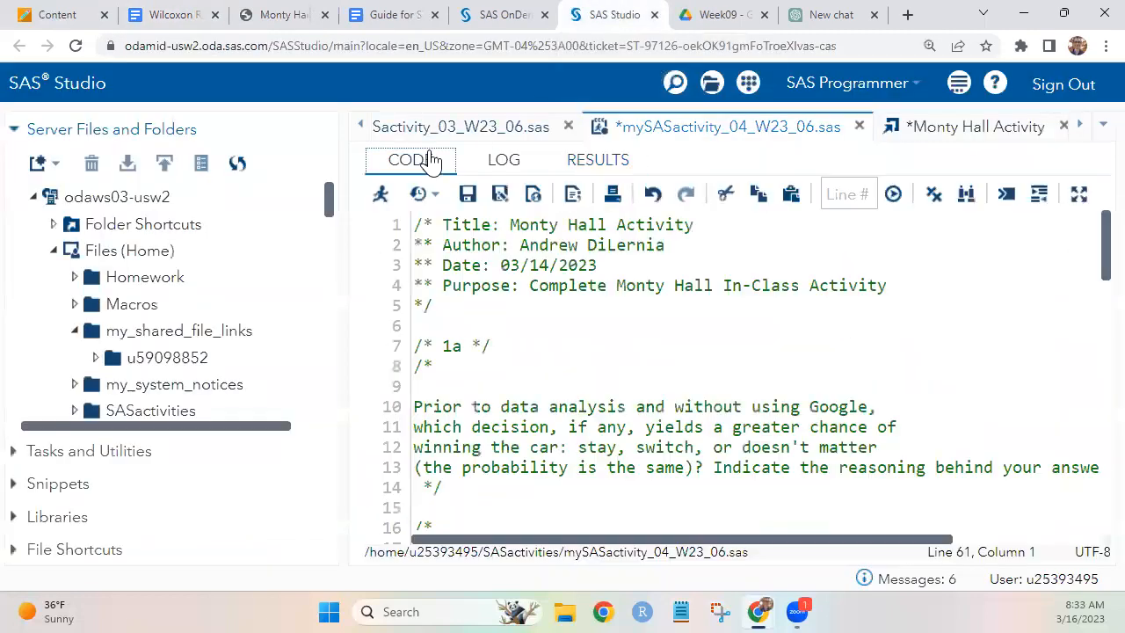
pyautogui.click(466, 193)
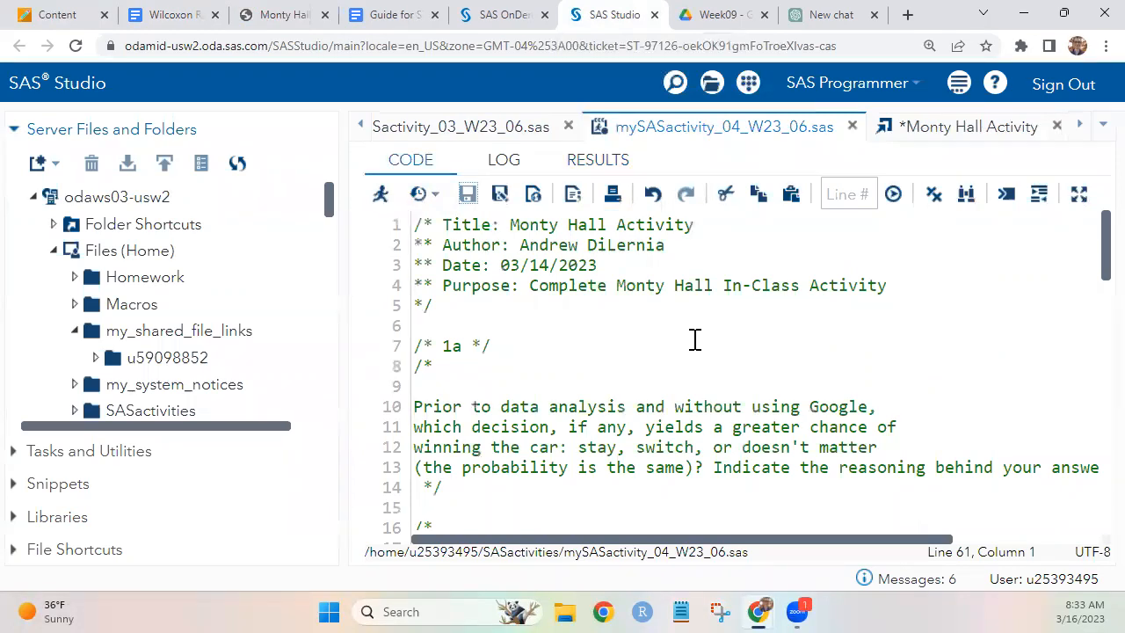
# - Review the server file list and the program's data import, box plot and summary statistics code
pyautogui.scroll(-5, 281, 346)
pyautogui.scroll(-8, 281, 346)
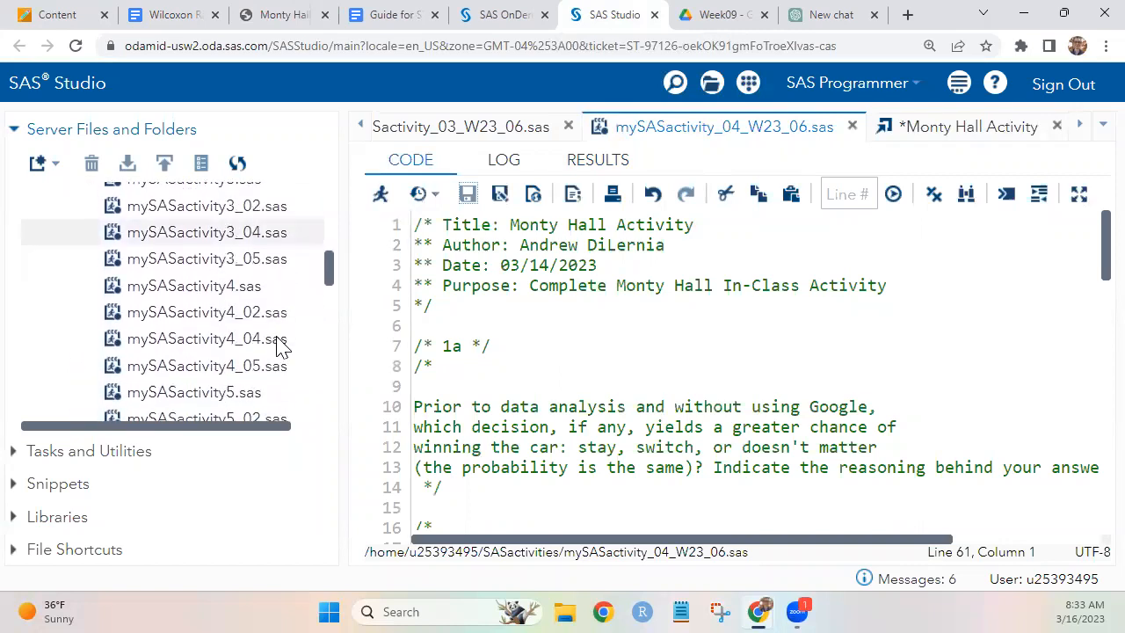
pyautogui.scroll(6, 282, 346)
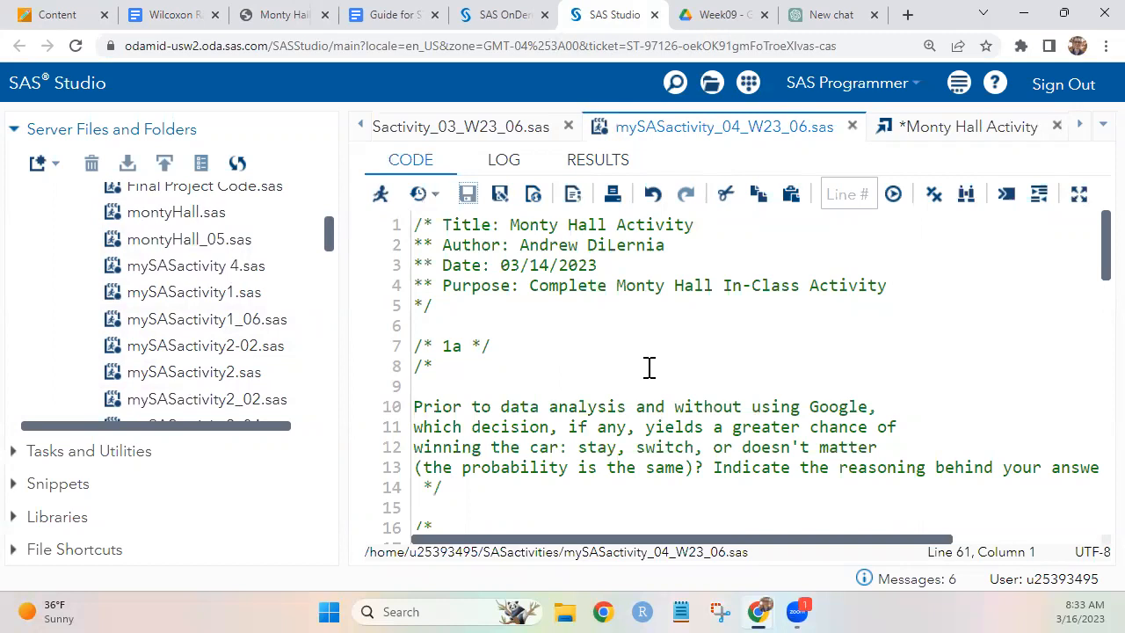
pyautogui.scroll(-5, 649, 367)
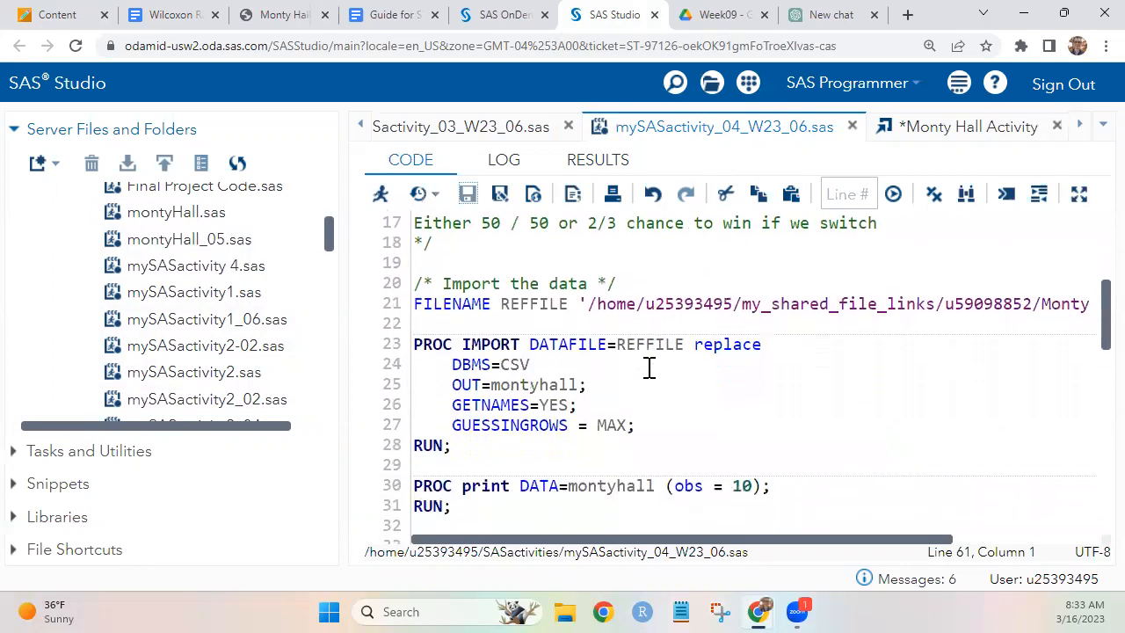
pyautogui.scroll(-6, 649, 367)
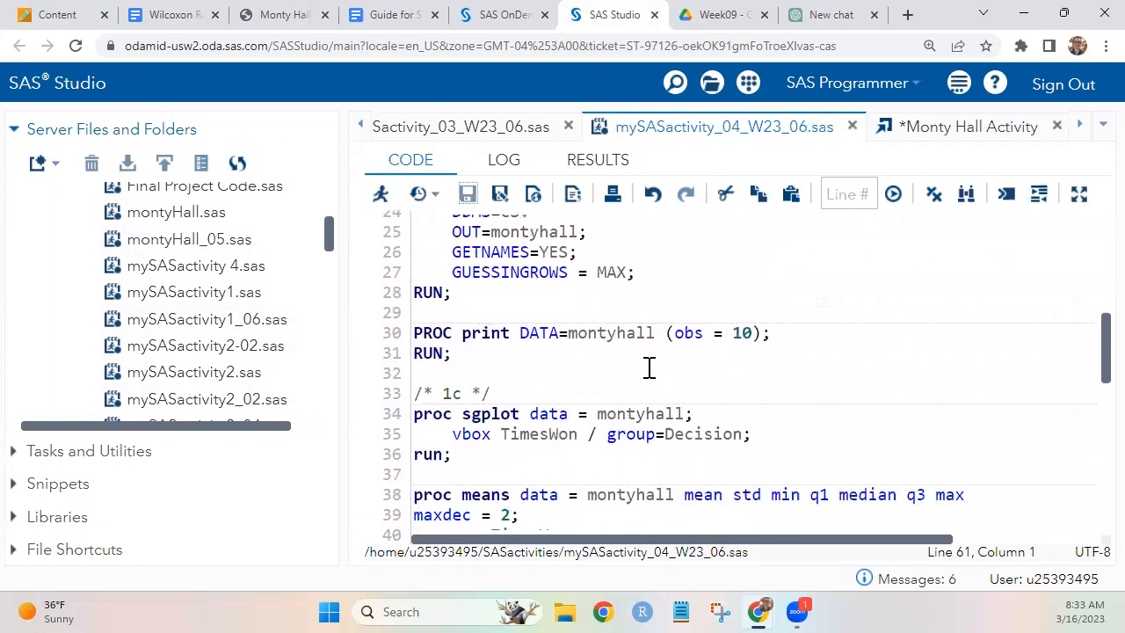
pyautogui.scroll(7, 648, 367)
pyautogui.scroll(-1, 649, 368)
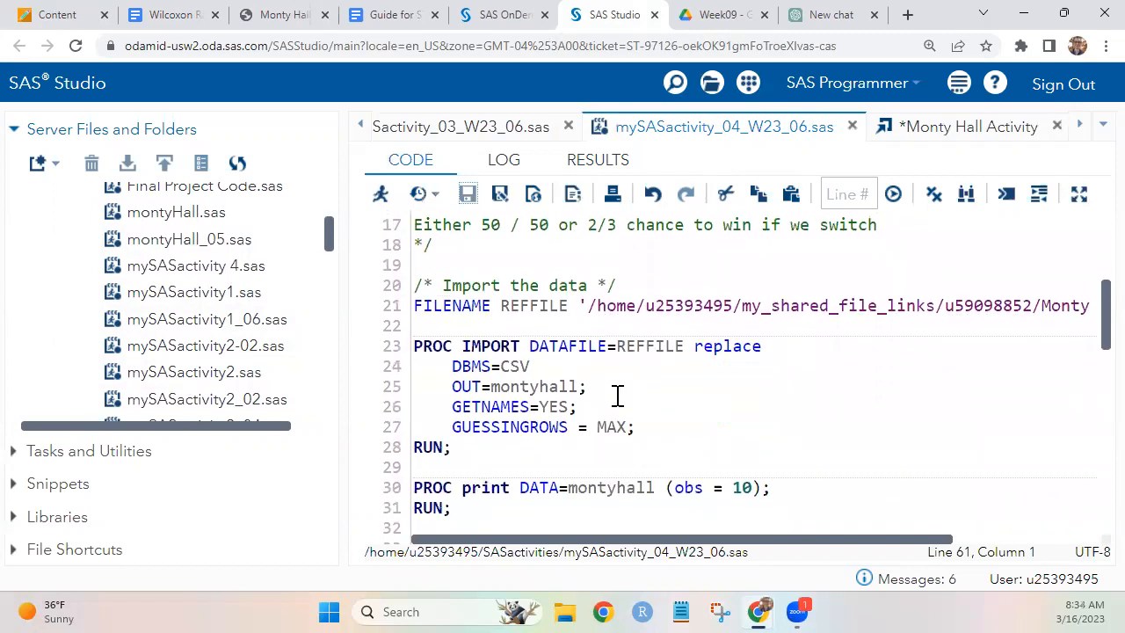
pyautogui.scroll(-3, 618, 395)
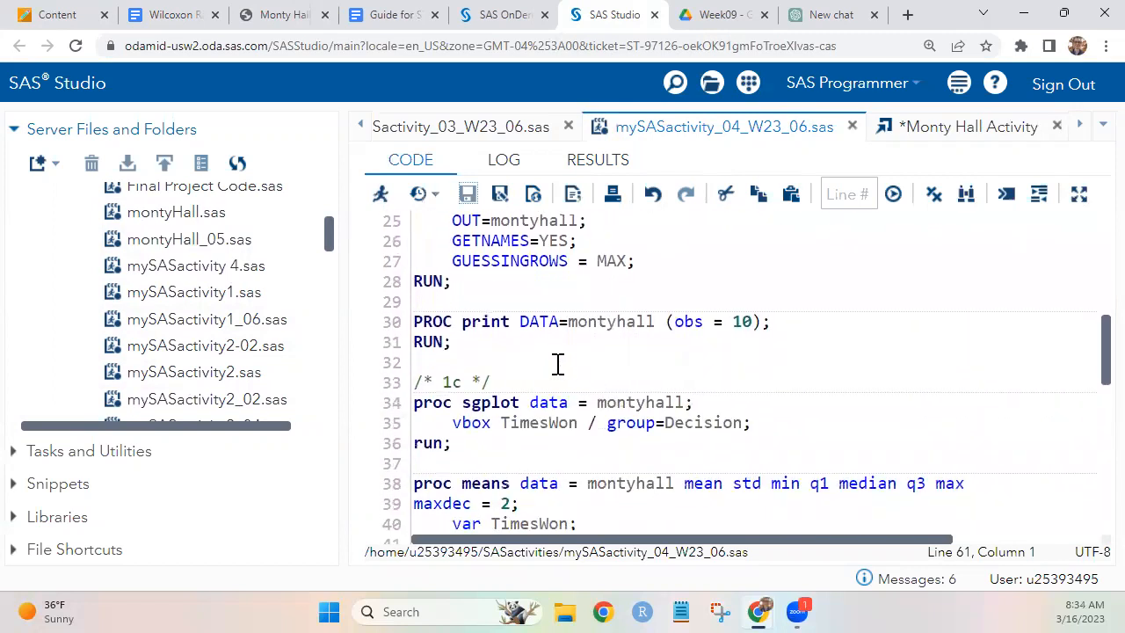
pyautogui.scroll(-3, 557, 363)
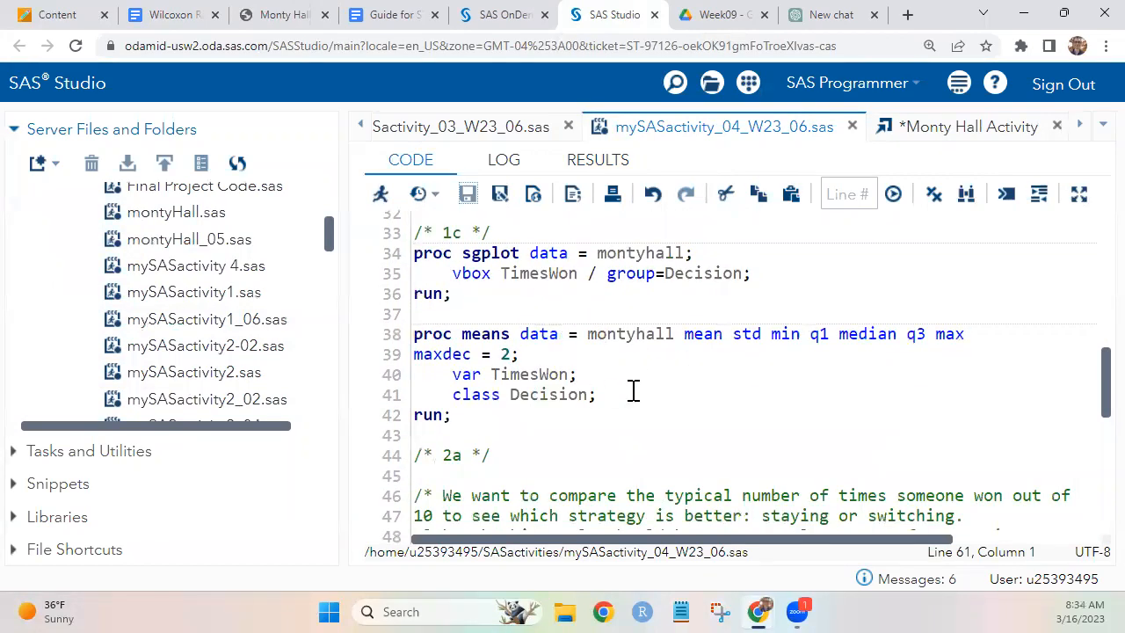
pyautogui.click(501, 310)
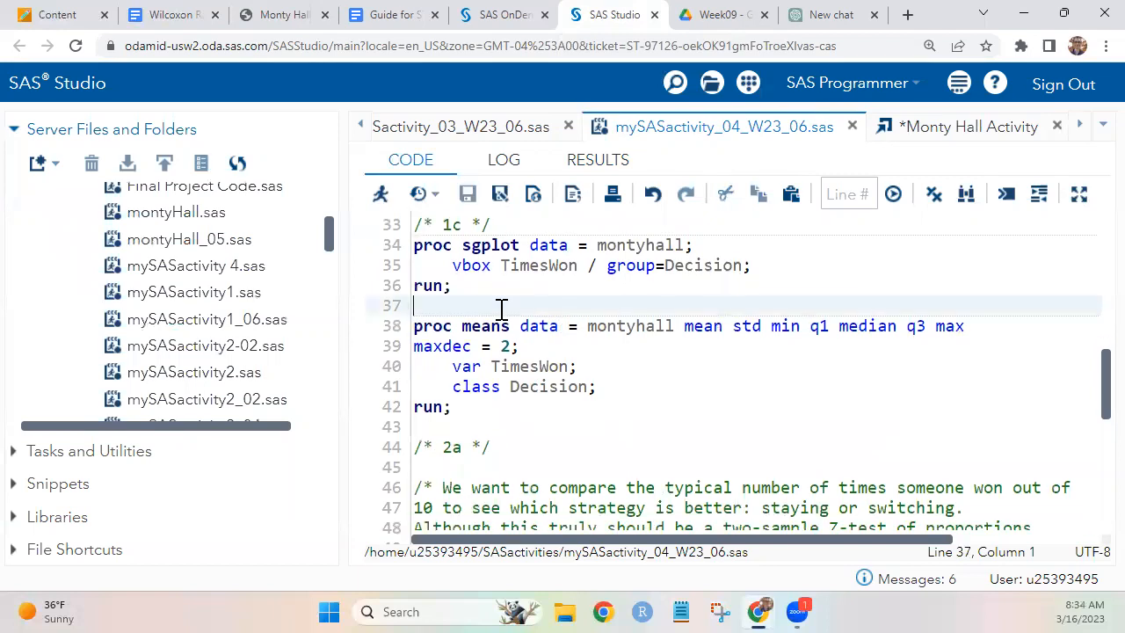
# - Run the Monty Hall program and open its results in a separate browser tab
pyautogui.click(381, 197)
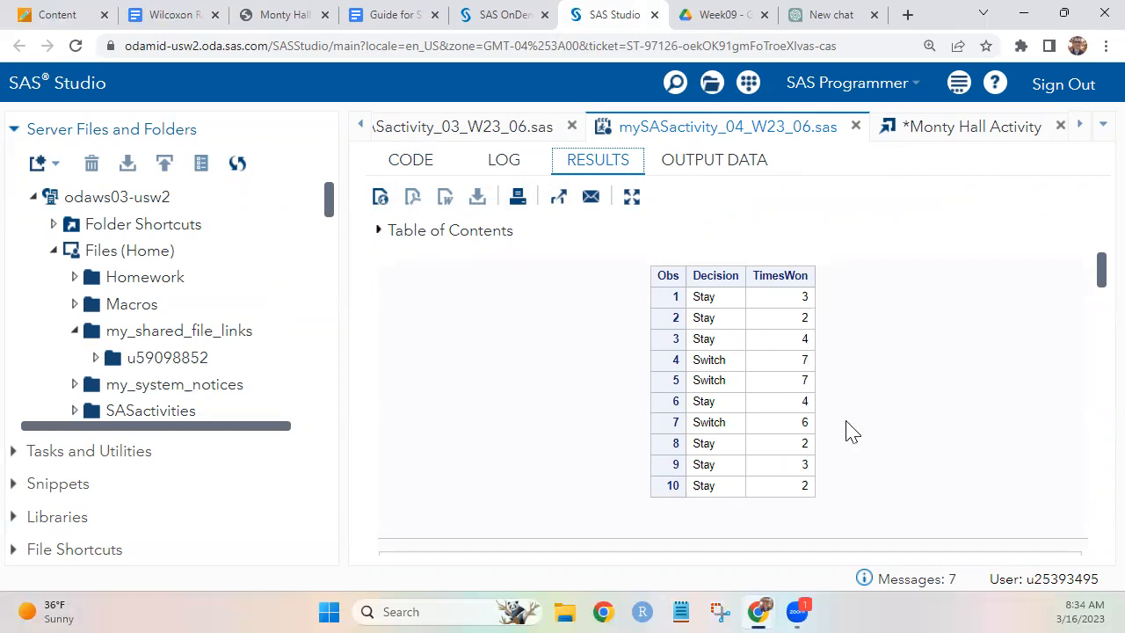
pyautogui.scroll(-5, 851, 430)
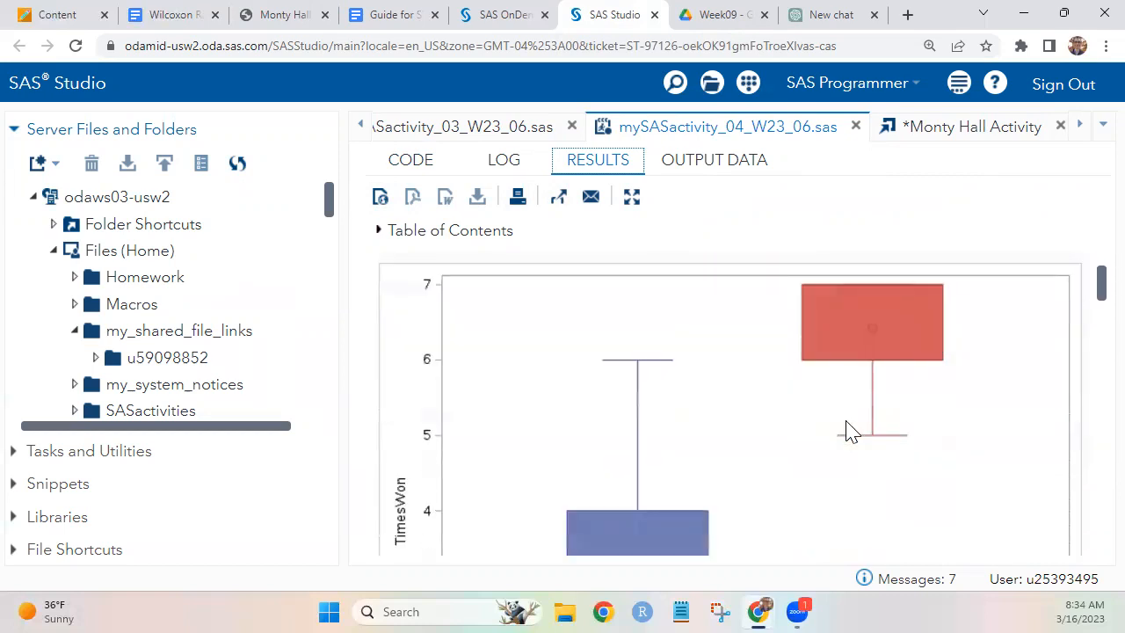
pyautogui.click(558, 199)
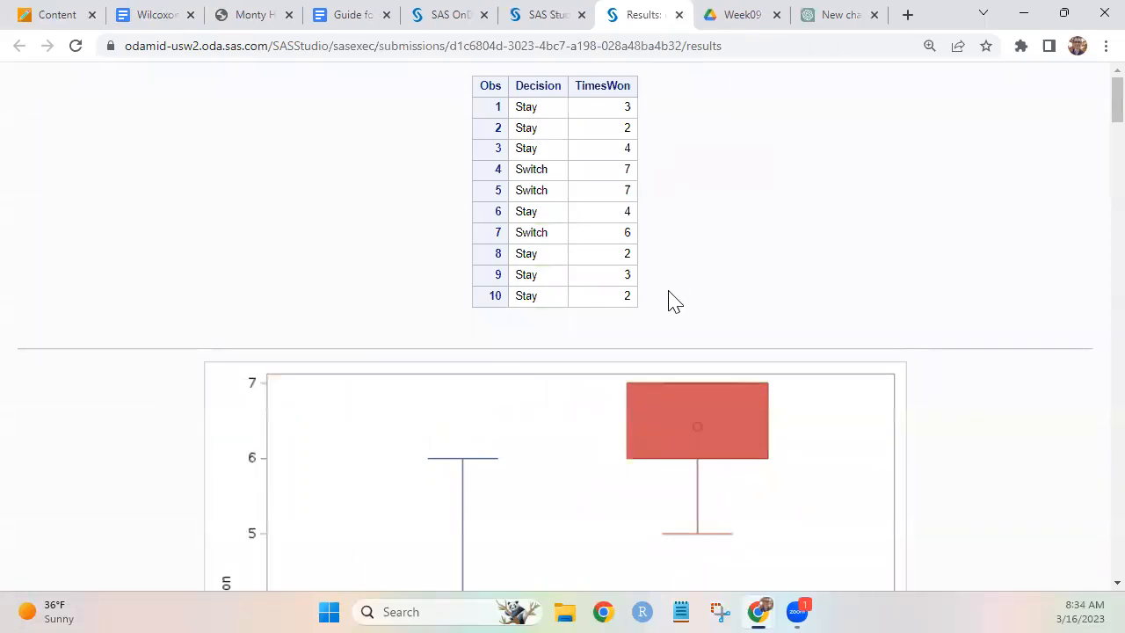
# - Examine the box plots of TimesWon for the Stay and Switch groups
pyautogui.scroll(-3, 672, 302)
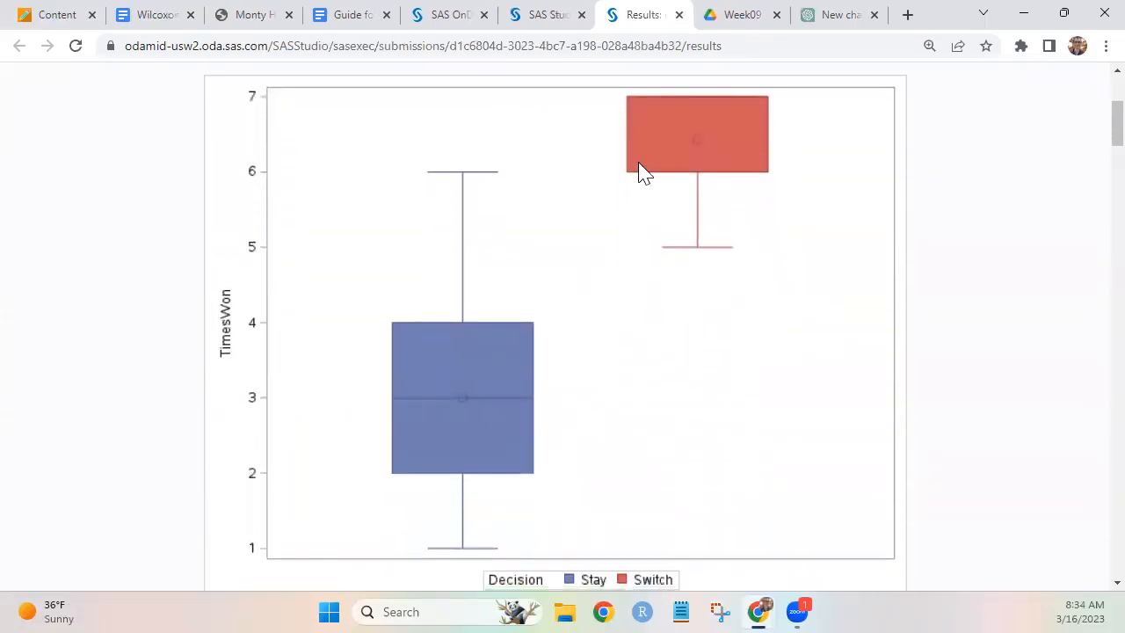
pyautogui.scroll(-1, 702, 357)
pyautogui.scroll(1, 702, 357)
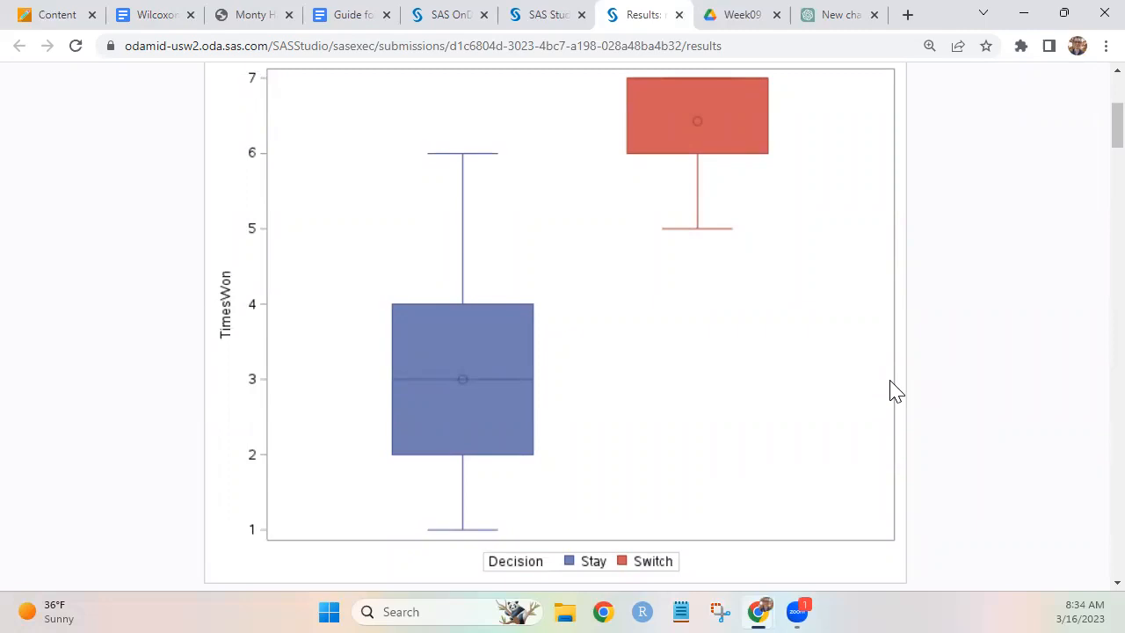
pyautogui.scroll(-1, 894, 391)
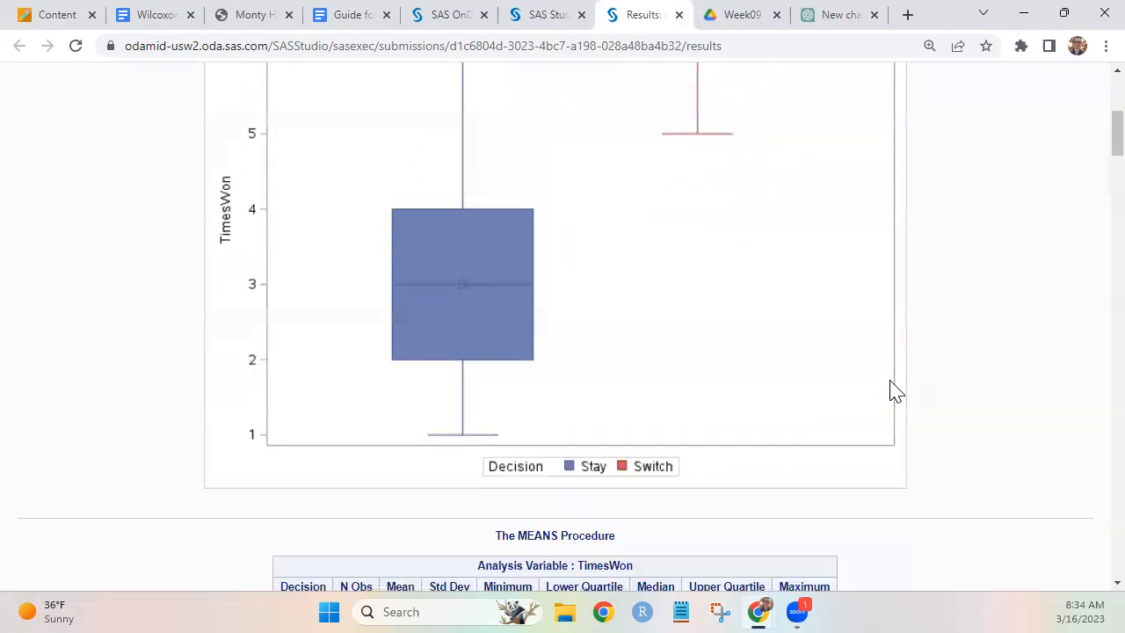
pyautogui.scroll(1, 893, 391)
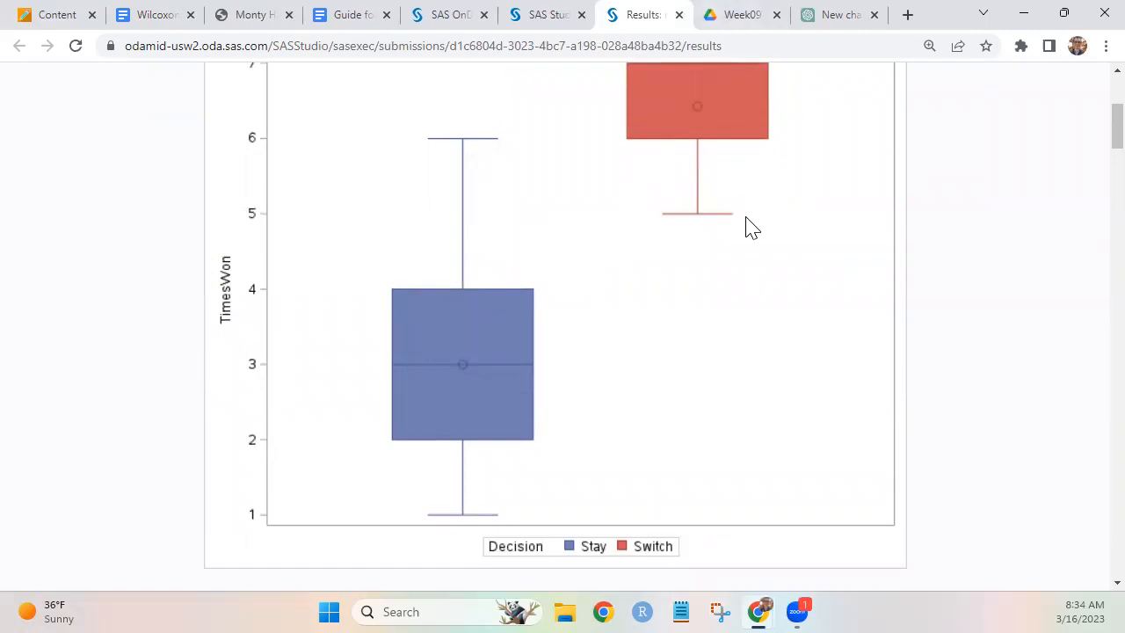
pyautogui.scroll(1, 798, 206)
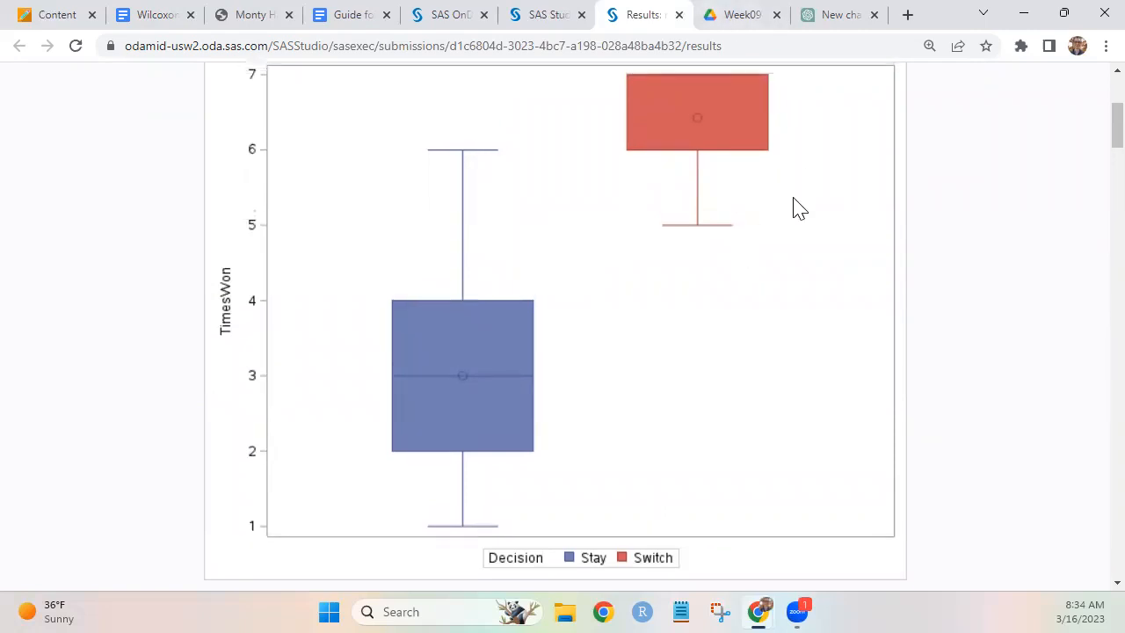
# - Compare the sample sizes and summary statistics of the Stay and Switch groups in the MEANS Procedure table
pyautogui.scroll(-5, 798, 208)
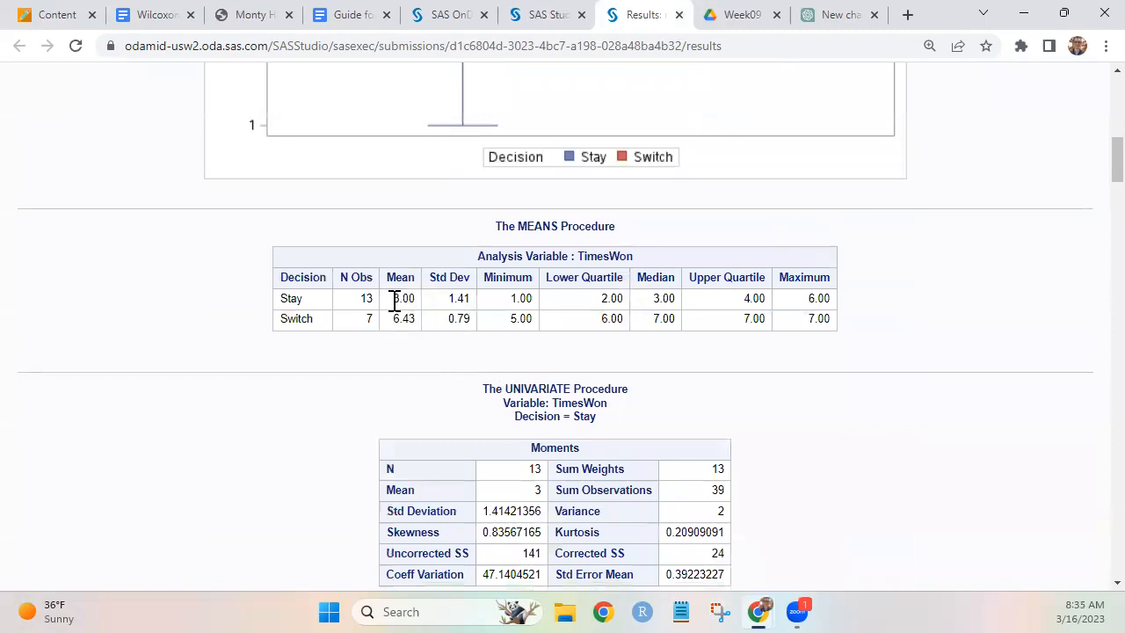
pyautogui.doubleClick(365, 298)
pyautogui.click(371, 324)
pyautogui.doubleClick(369, 299)
pyautogui.click(440, 323)
pyautogui.doubleClick(299, 319)
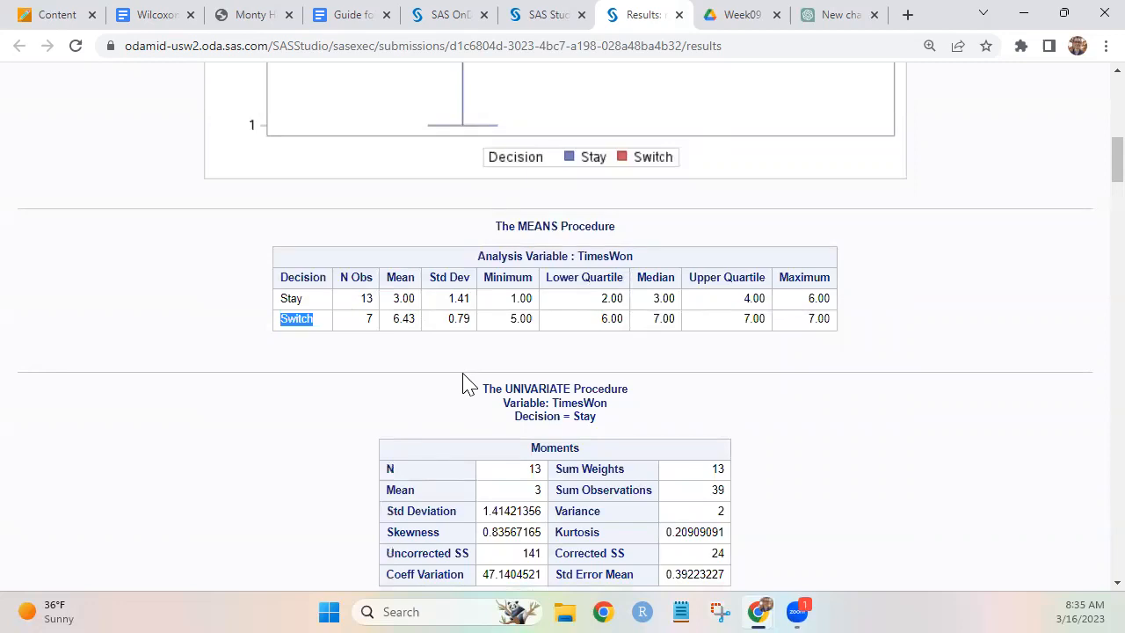
pyautogui.scroll(-1, 466, 384)
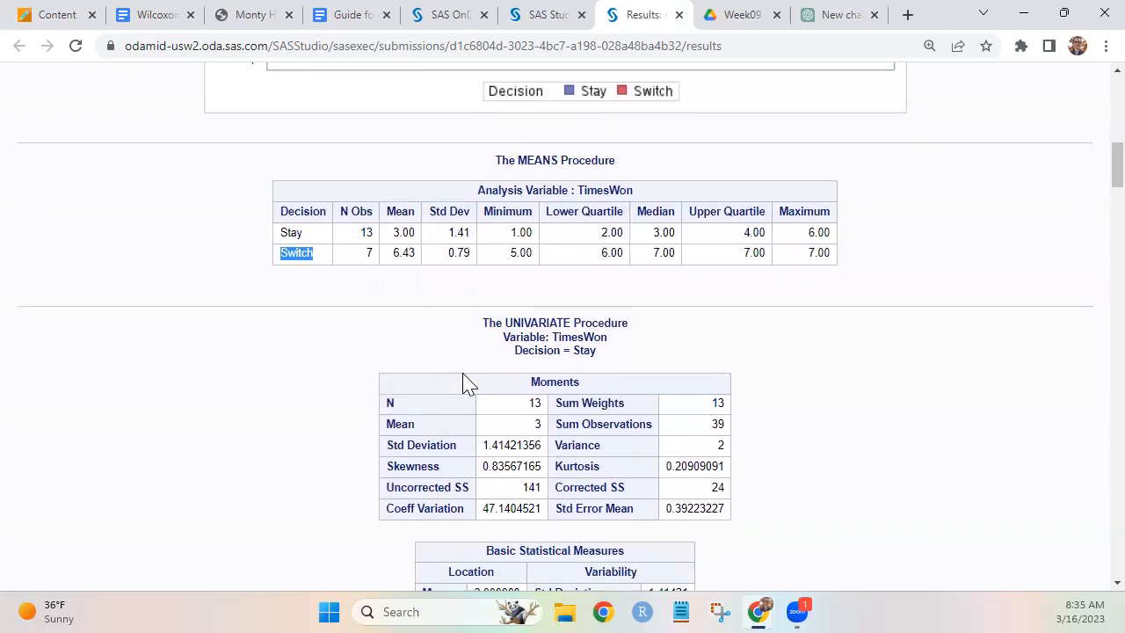
pyautogui.scroll(-1, 465, 384)
pyautogui.click(379, 214)
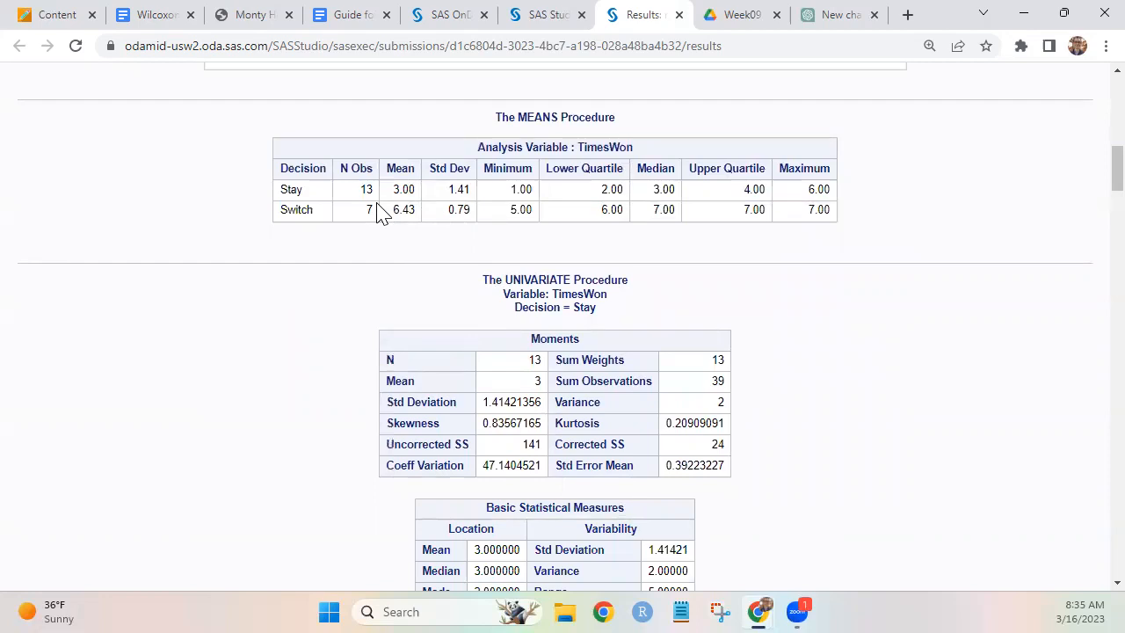
# - Examine the UNIVARIATE Procedure output for the Stay and Switch groups, including the normality tests and the distribution and probability plots
pyautogui.scroll(-3, 380, 211)
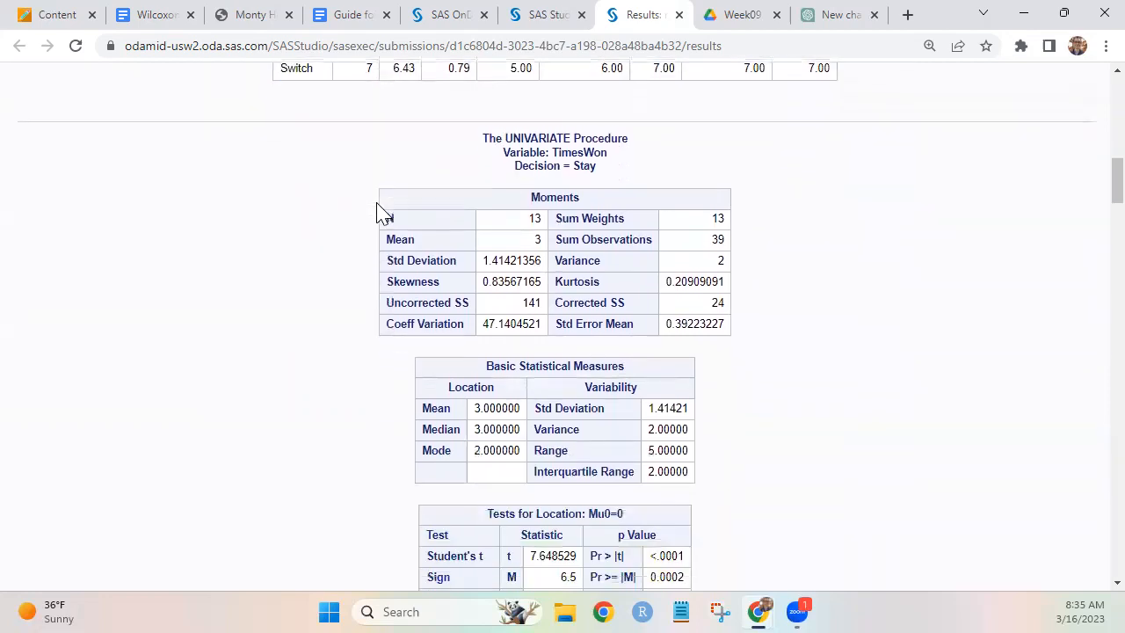
pyautogui.scroll(-3, 380, 211)
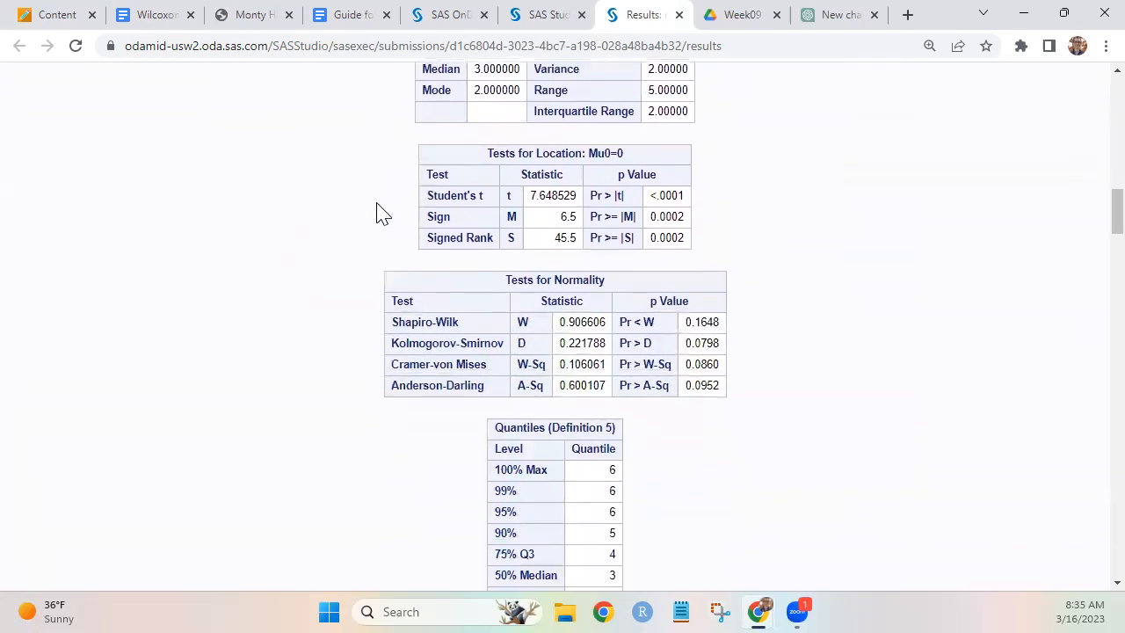
pyautogui.scroll(-6, 380, 213)
pyautogui.scroll(-7, 380, 212)
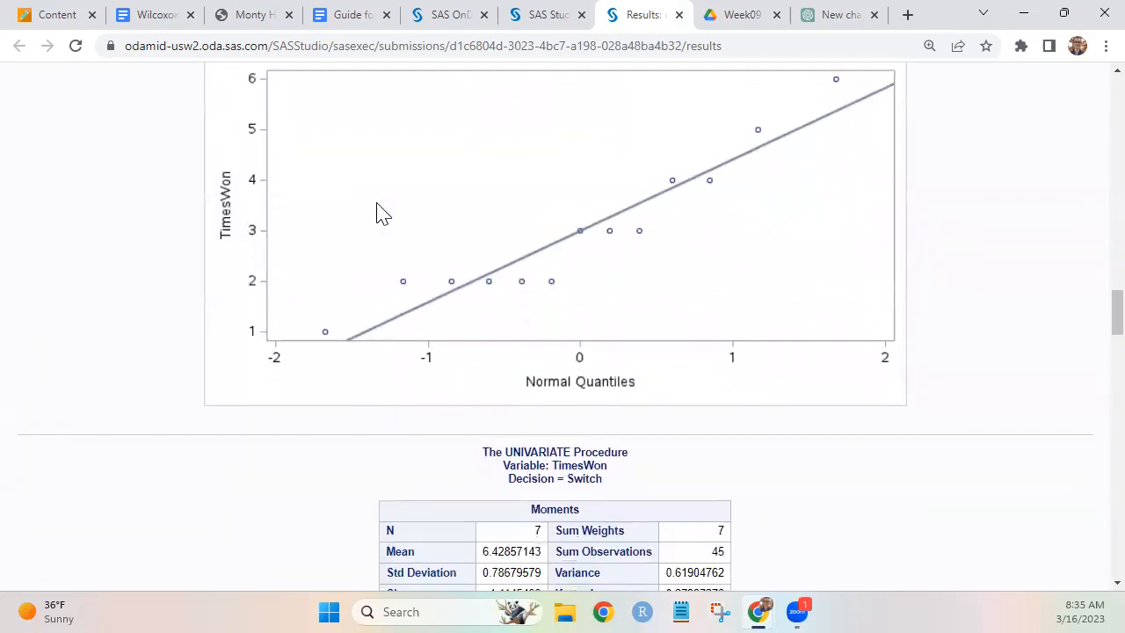
pyautogui.scroll(-14, 380, 212)
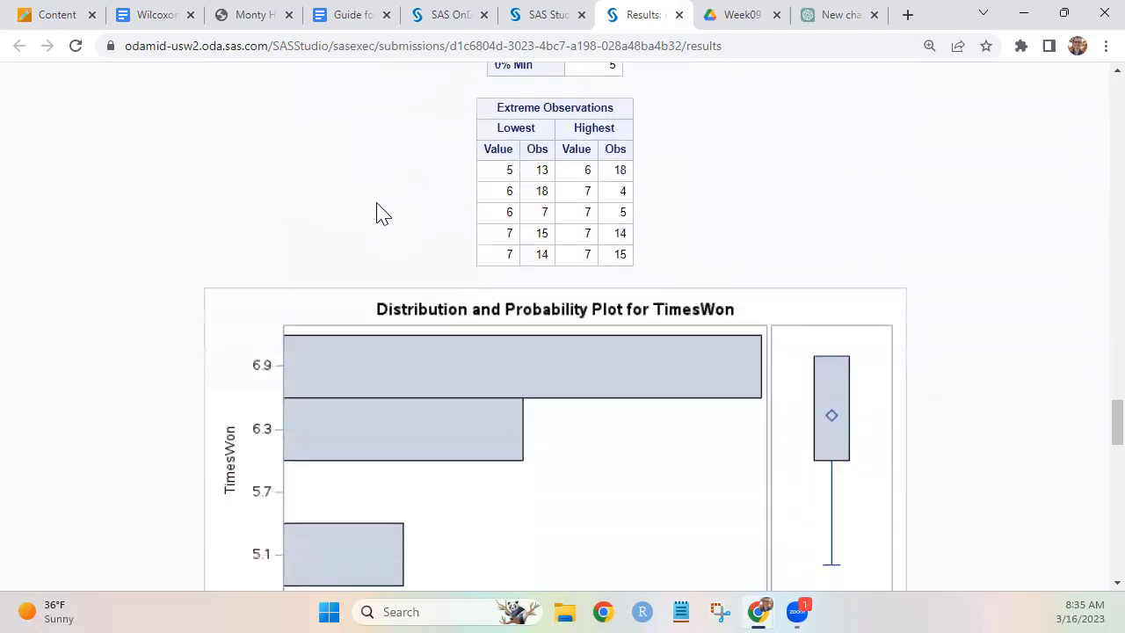
pyautogui.scroll(-4, 380, 213)
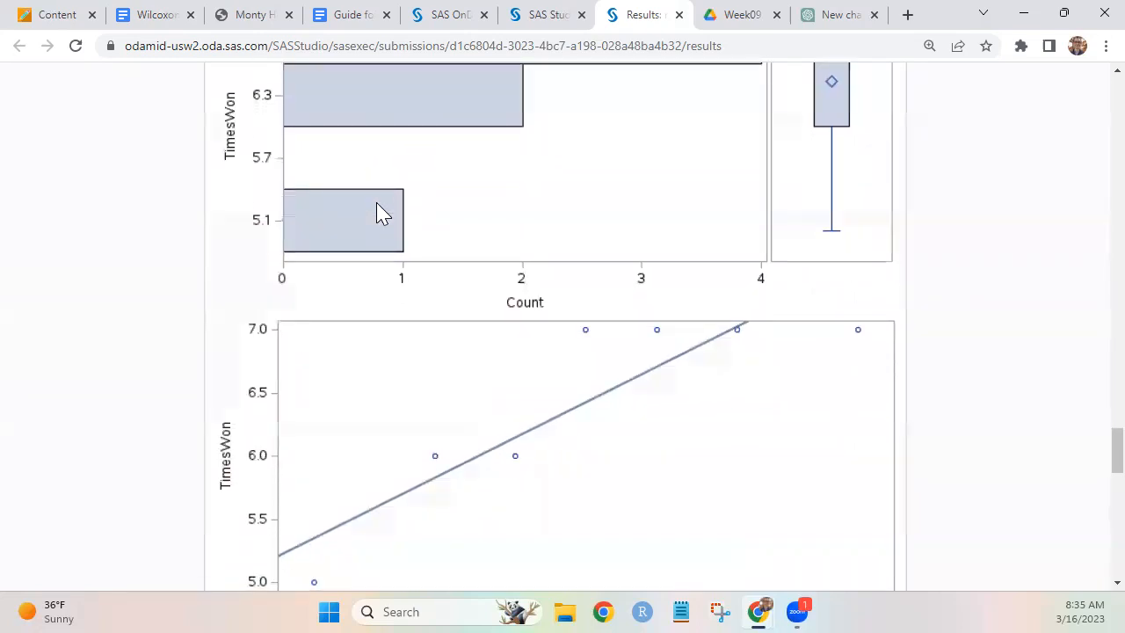
pyautogui.scroll(-1, 379, 213)
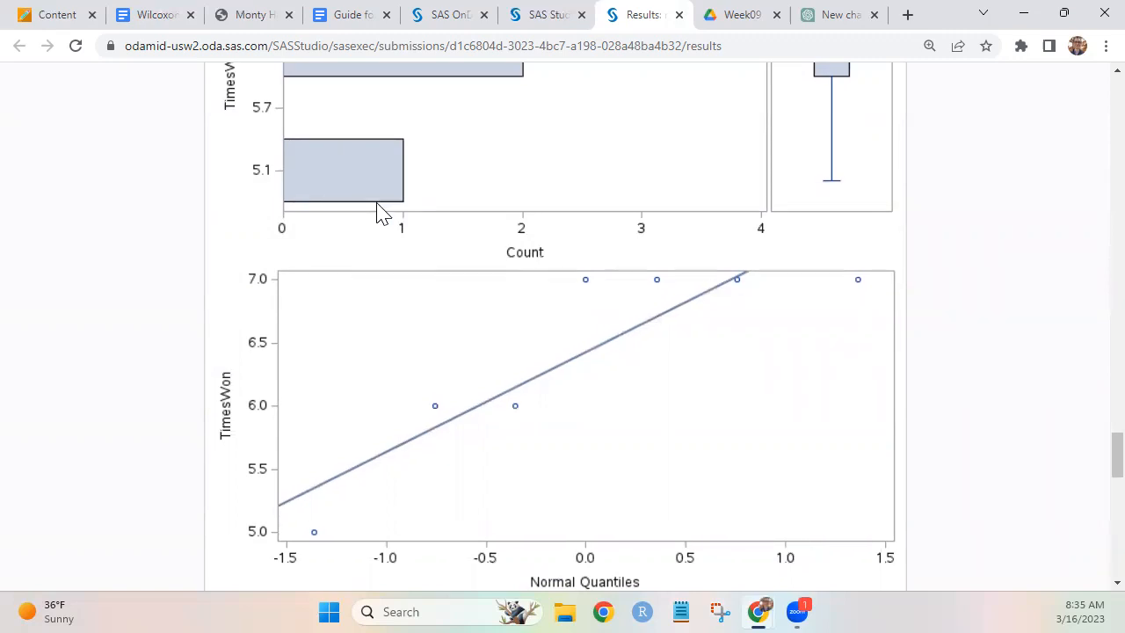
pyautogui.scroll(1, 380, 214)
pyautogui.scroll(20, 380, 213)
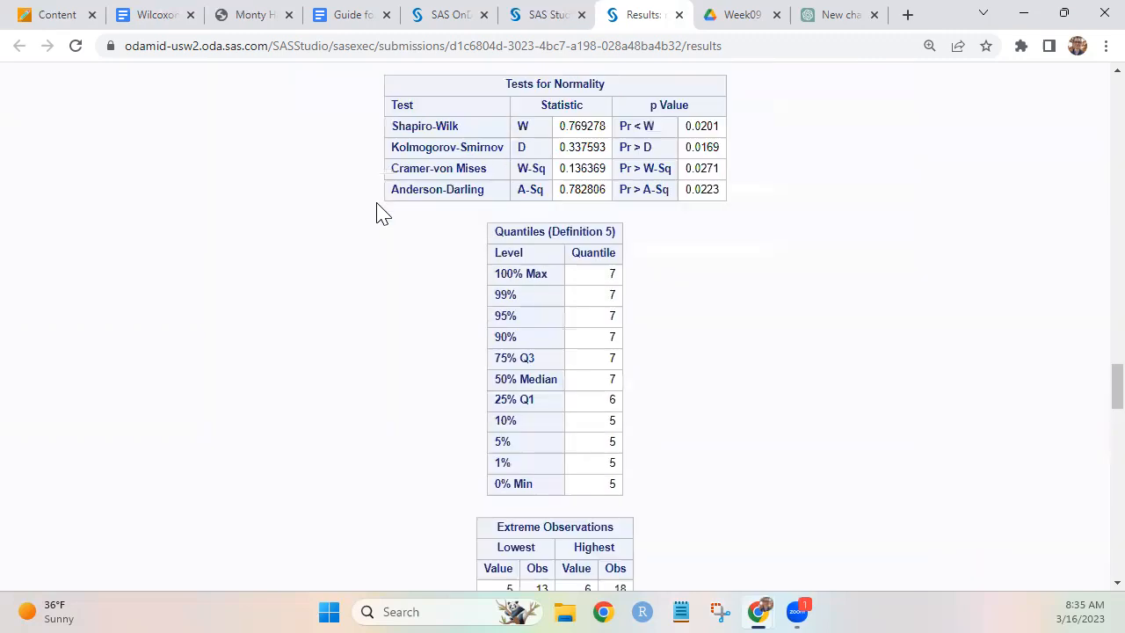
pyautogui.scroll(20, 376, 213)
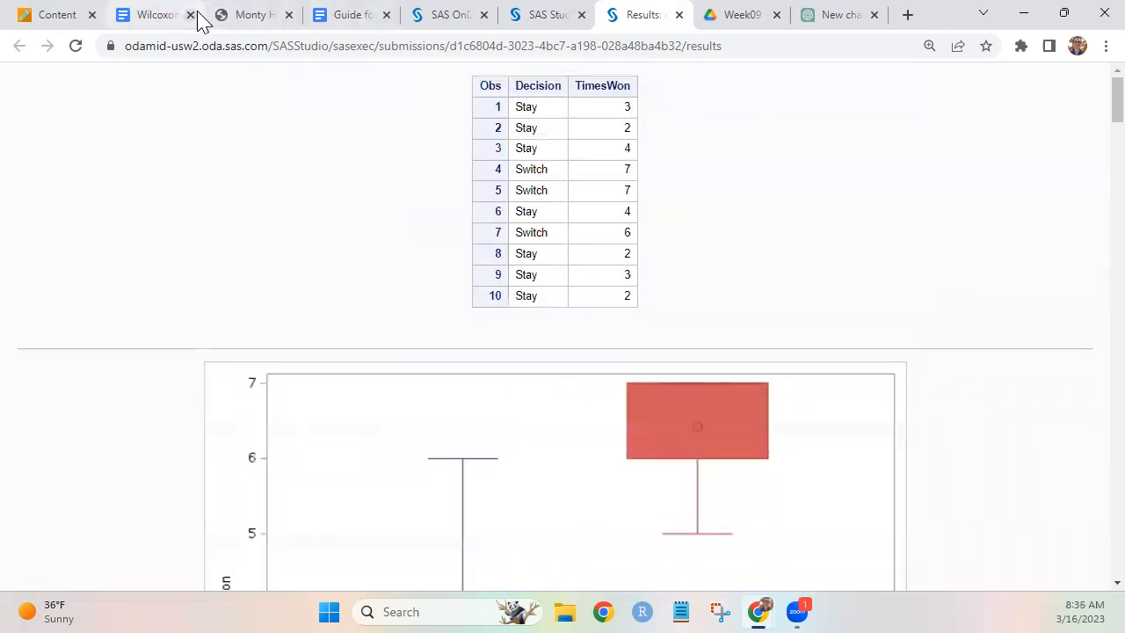
# - Read questions 1 and 2 of the Wilcoxon Rank Sum activity document, noting where answers are required in a SAS comment
pyautogui.click(170, 15)
pyautogui.scroll(-5, 642, 201)
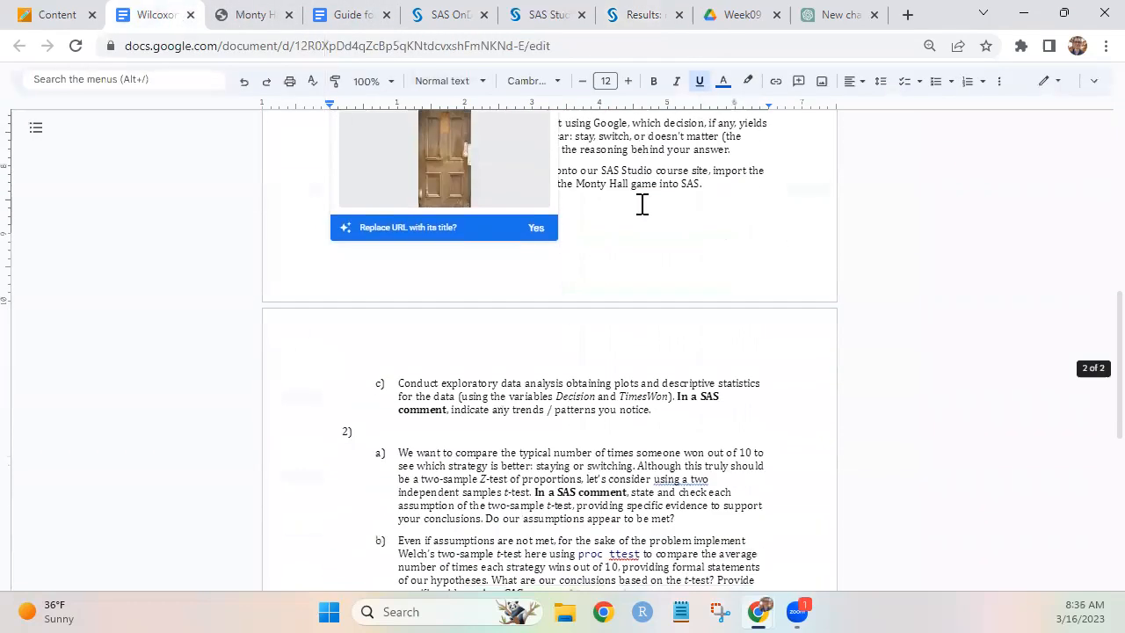
pyautogui.click(675, 261)
pyautogui.scroll(-2, 679, 268)
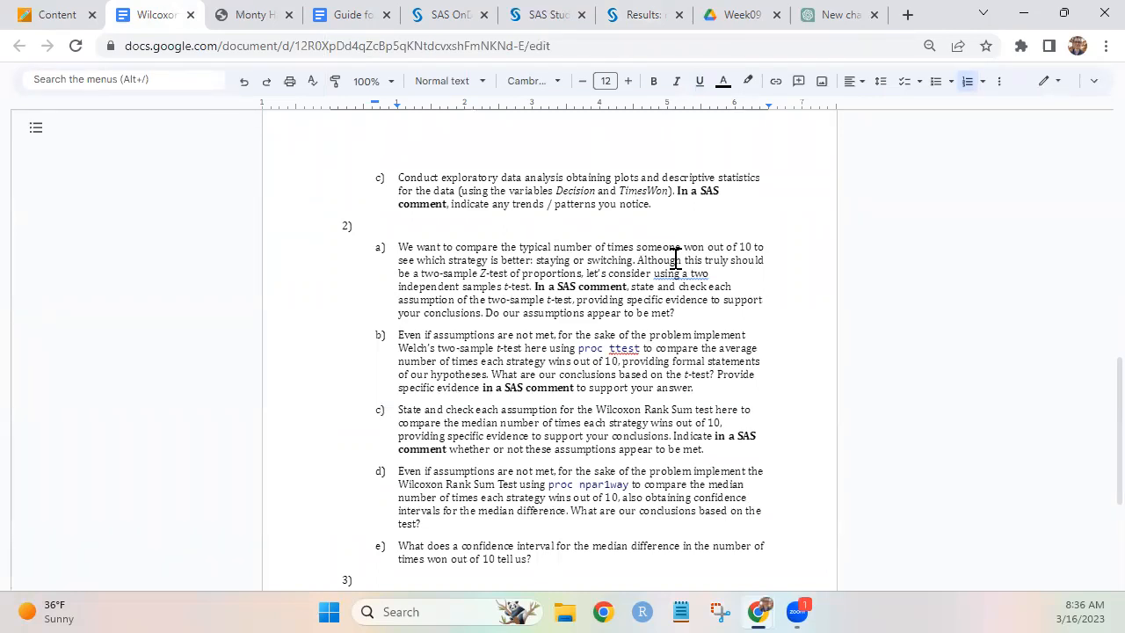
pyautogui.scroll(3, 675, 260)
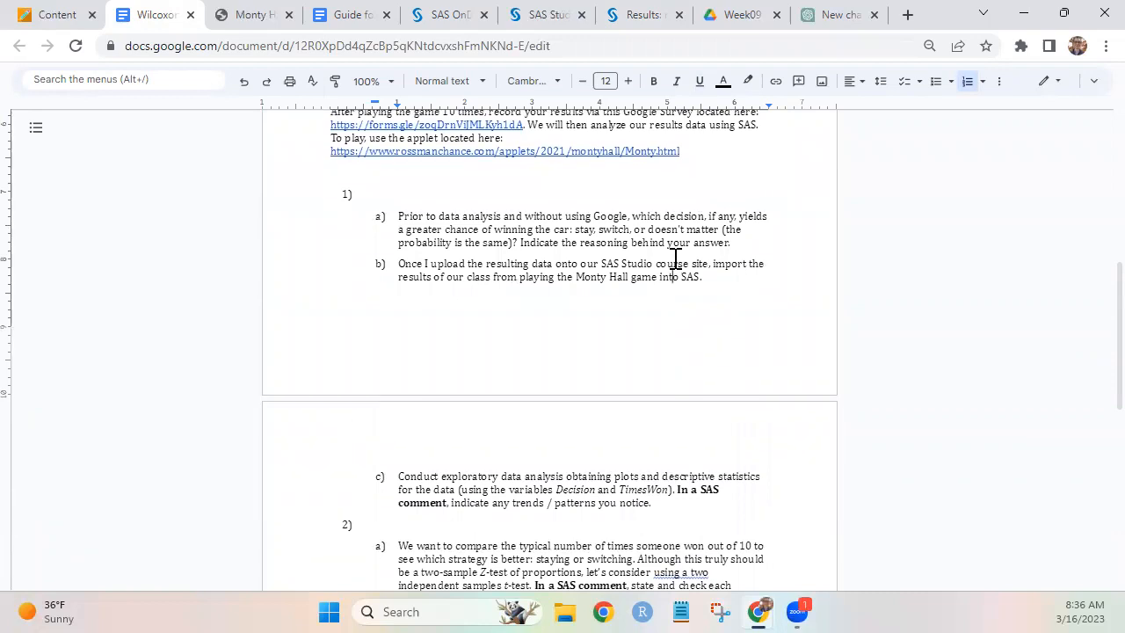
pyautogui.scroll(-2, 675, 260)
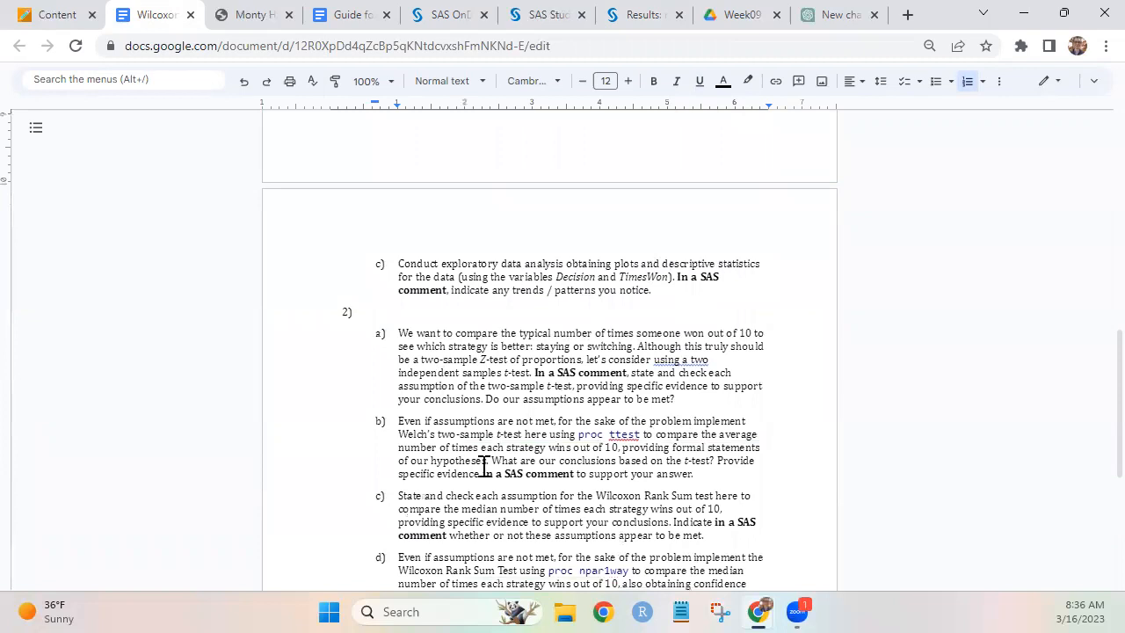
pyautogui.moveTo(481, 473); pyautogui.dragTo(579, 475)
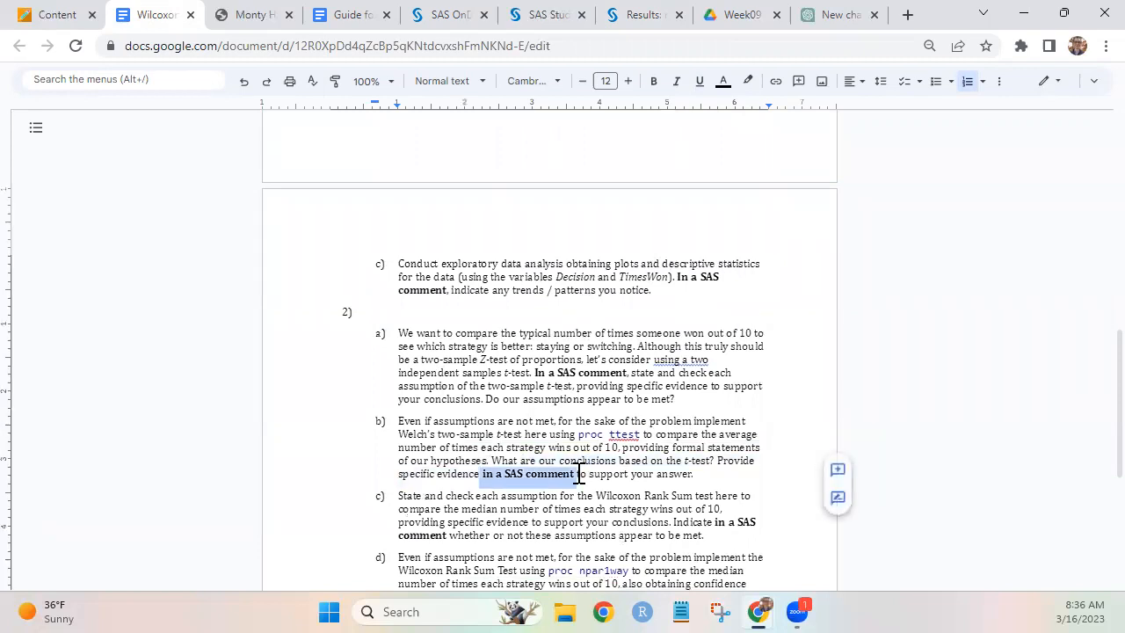
pyautogui.click(473, 419)
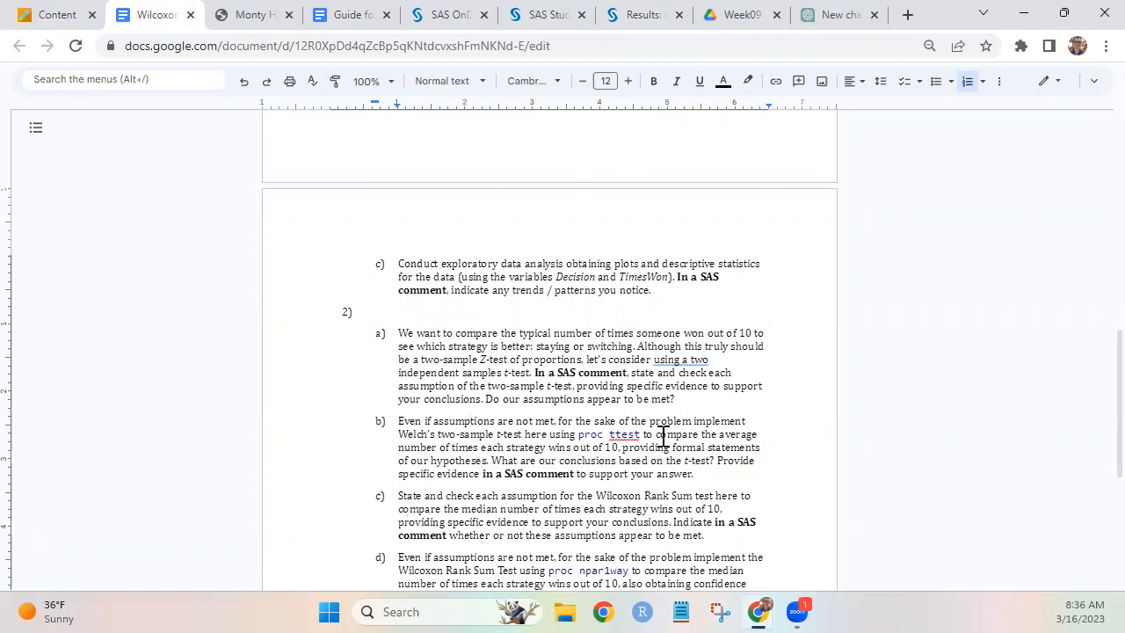
pyautogui.scroll(3, 663, 434)
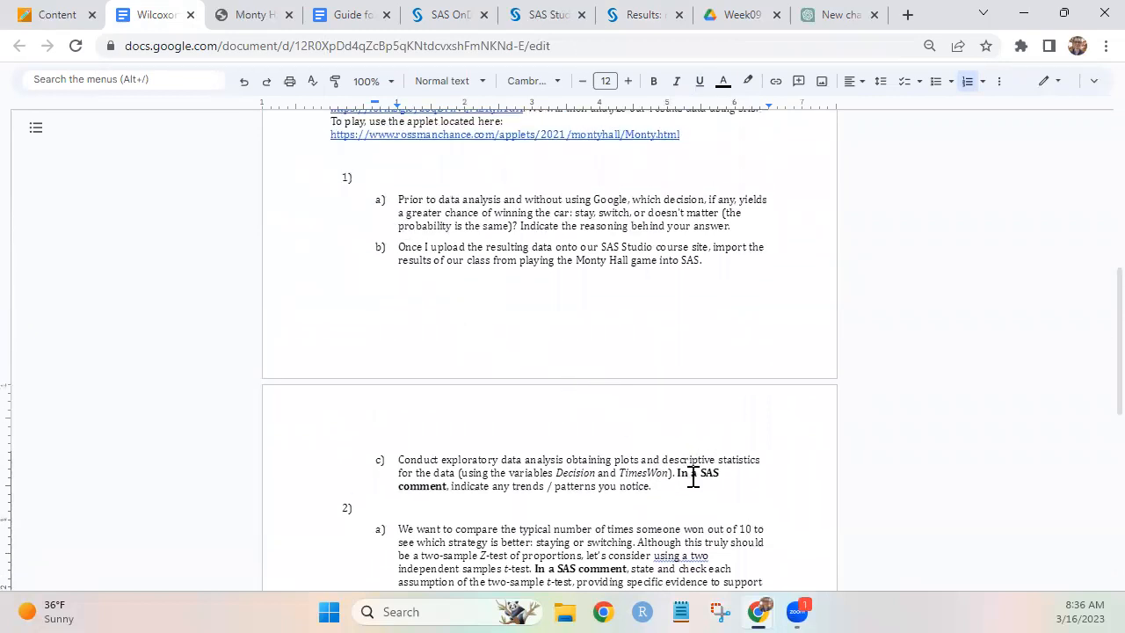
pyautogui.click(543, 16)
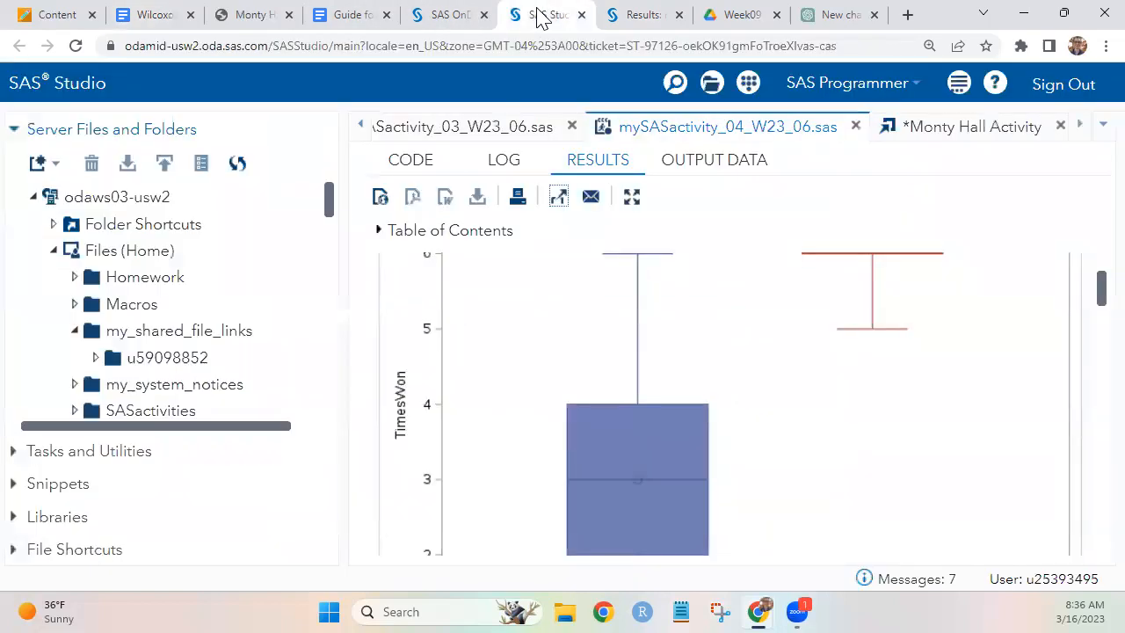
pyautogui.click(582, 16)
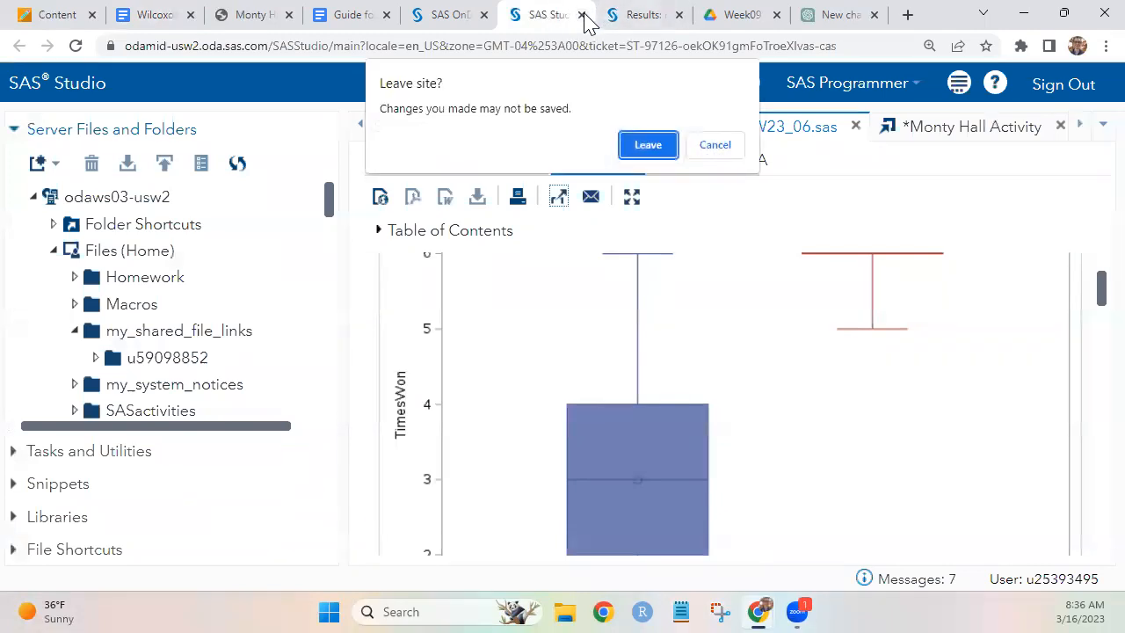
pyautogui.click(716, 146)
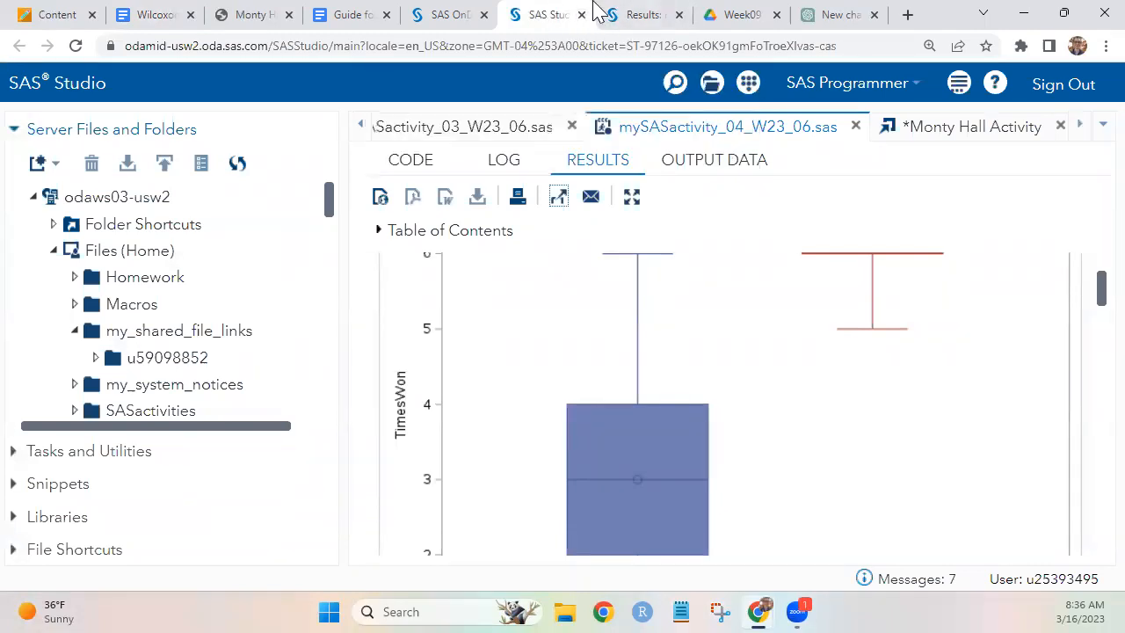
# - Close the separate SAS results page and the Week09 Drive folder, and return to SAS Studio
pyautogui.click(622, 15)
pyautogui.click(679, 15)
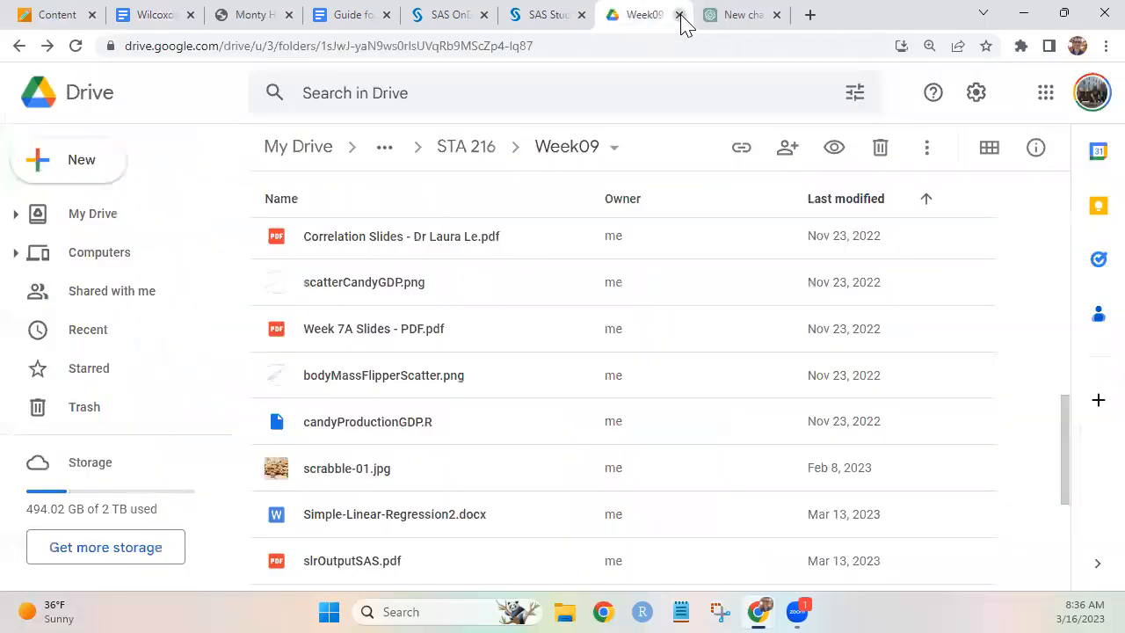
pyautogui.click(679, 15)
pyautogui.click(541, 17)
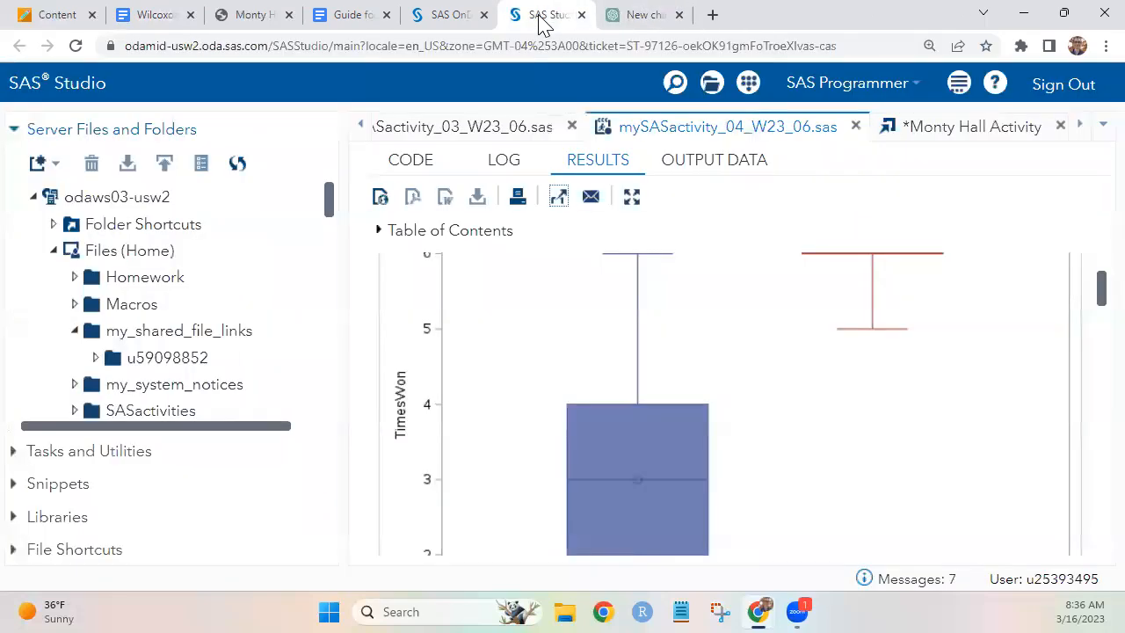
# - Review the code of mySASactivity_04_W23_06.sas from the data printout to the Wilcoxon Rank Sum Test section
pyautogui.scroll(4, 720, 392)
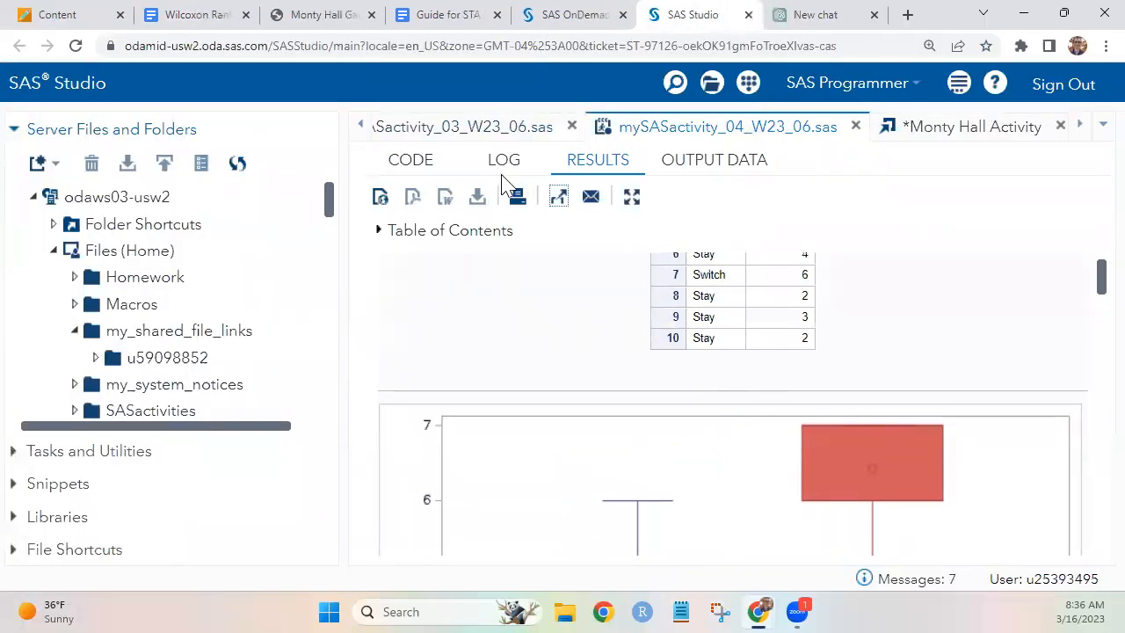
pyautogui.click(422, 166)
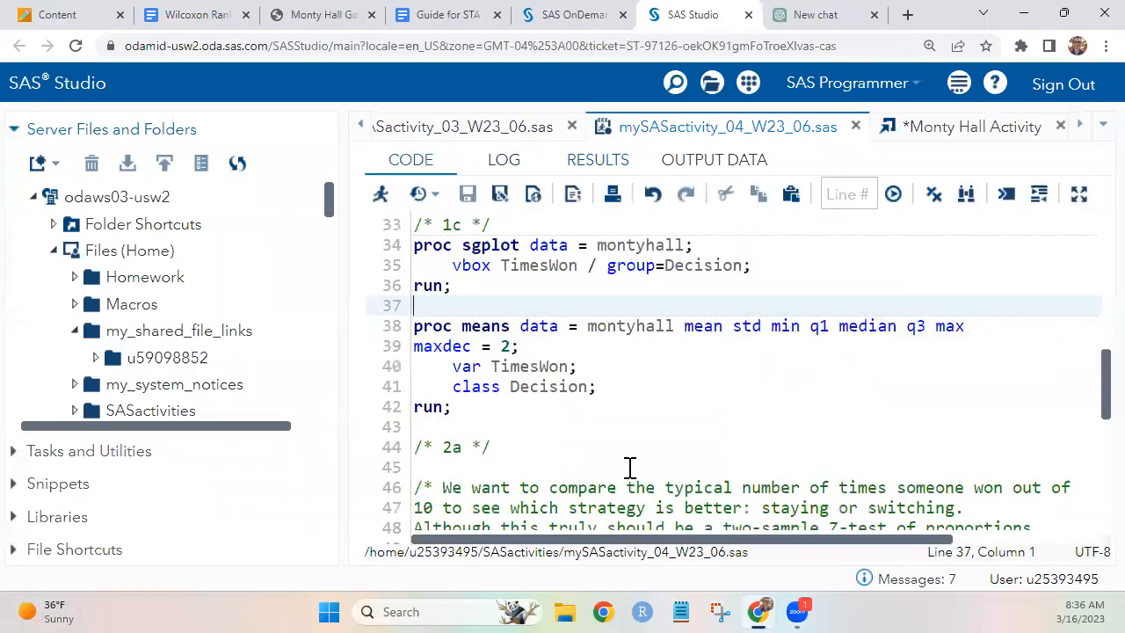
pyautogui.scroll(1, 617, 279)
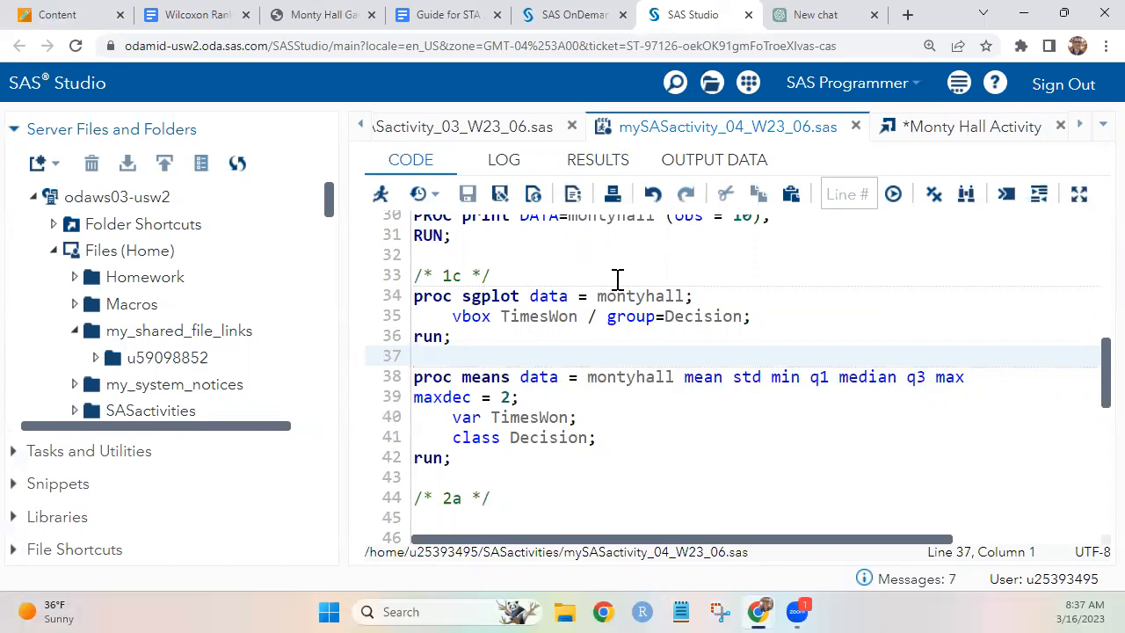
pyautogui.scroll(-5, 618, 277)
pyautogui.scroll(-3, 618, 278)
pyautogui.scroll(1, 617, 278)
pyautogui.scroll(8, 617, 280)
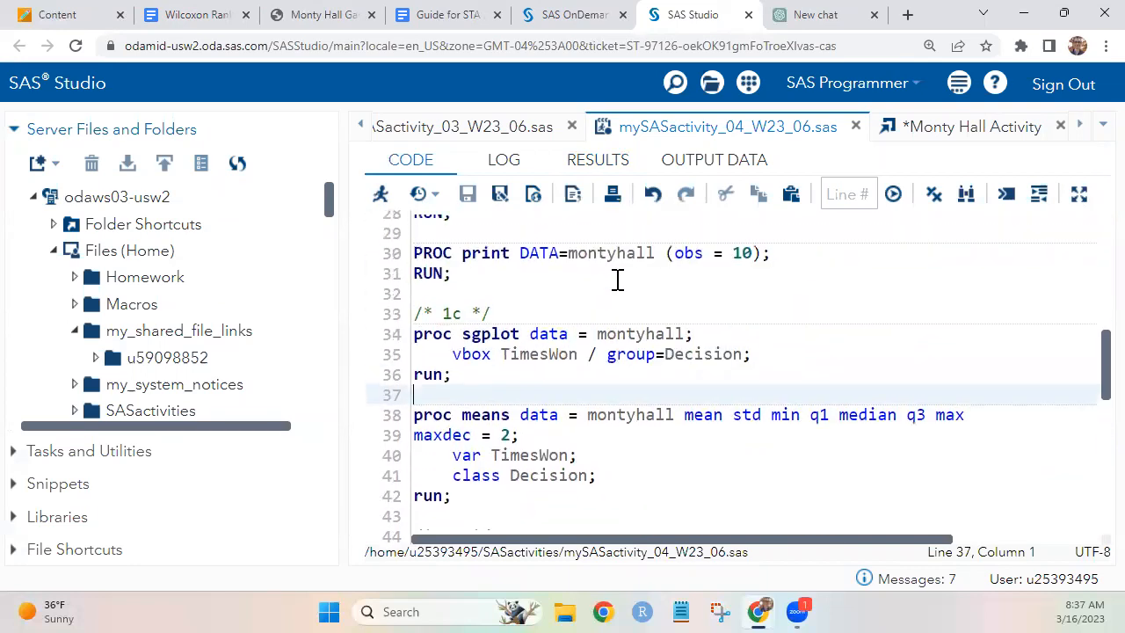
pyautogui.scroll(-9, 617, 279)
pyautogui.scroll(1, 618, 278)
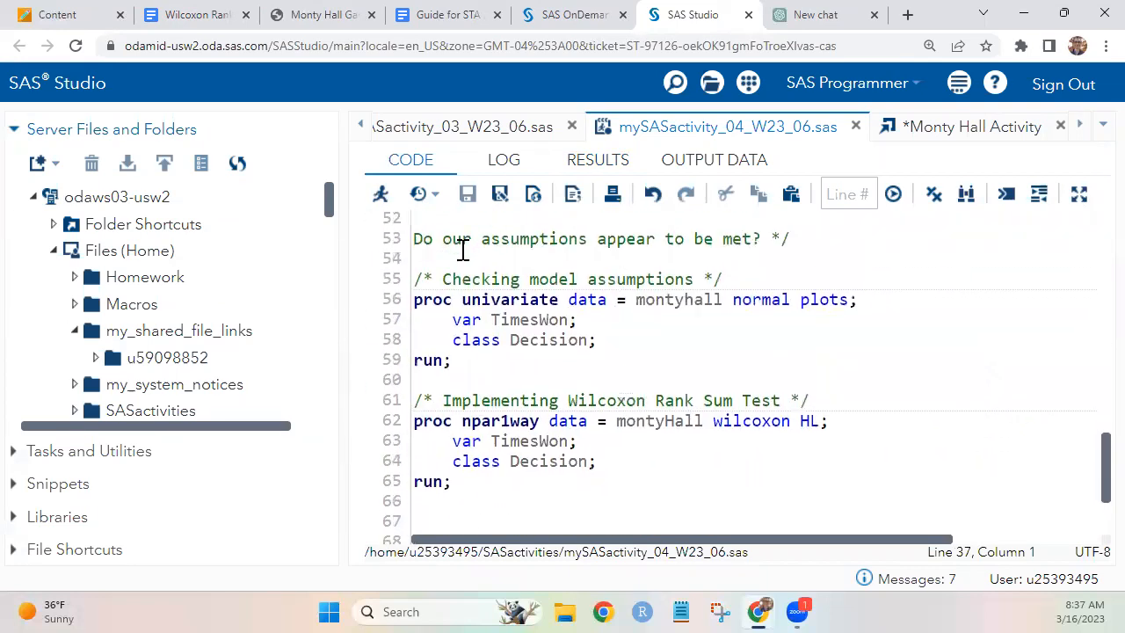
# - Delete the Wilcoxon Rank Sum Test comment and its proc npar1way block from the program and save the file
pyautogui.moveTo(454, 379); pyautogui.dragTo(530, 500)
pyautogui.press('Delete')
pyautogui.scroll(8, 550, 439)
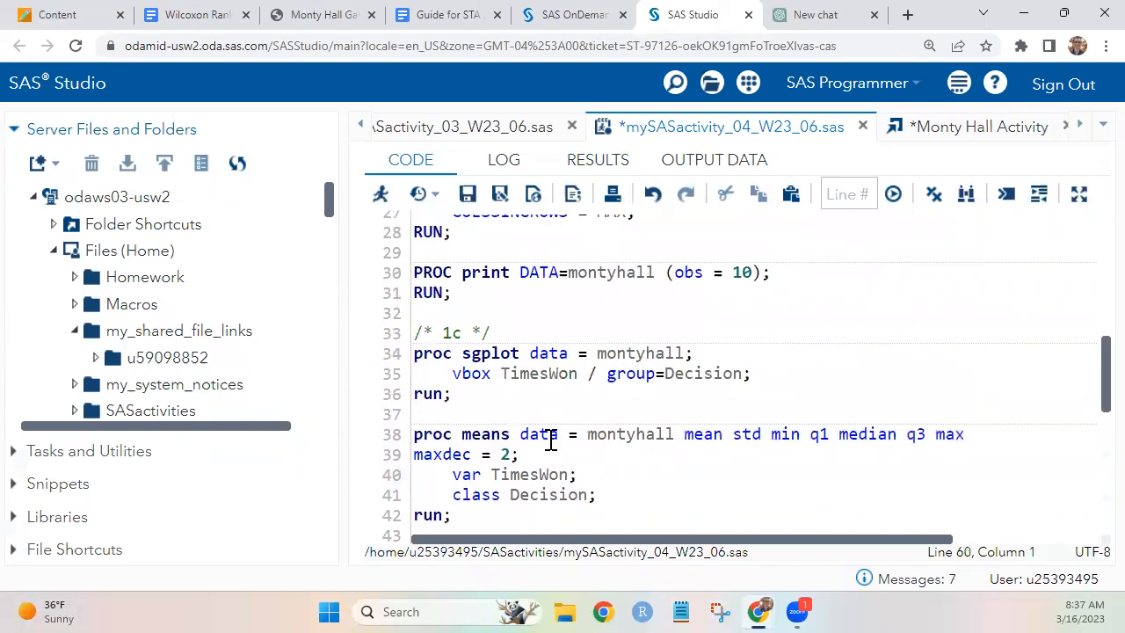
pyautogui.hotkey('ctrl', 's')
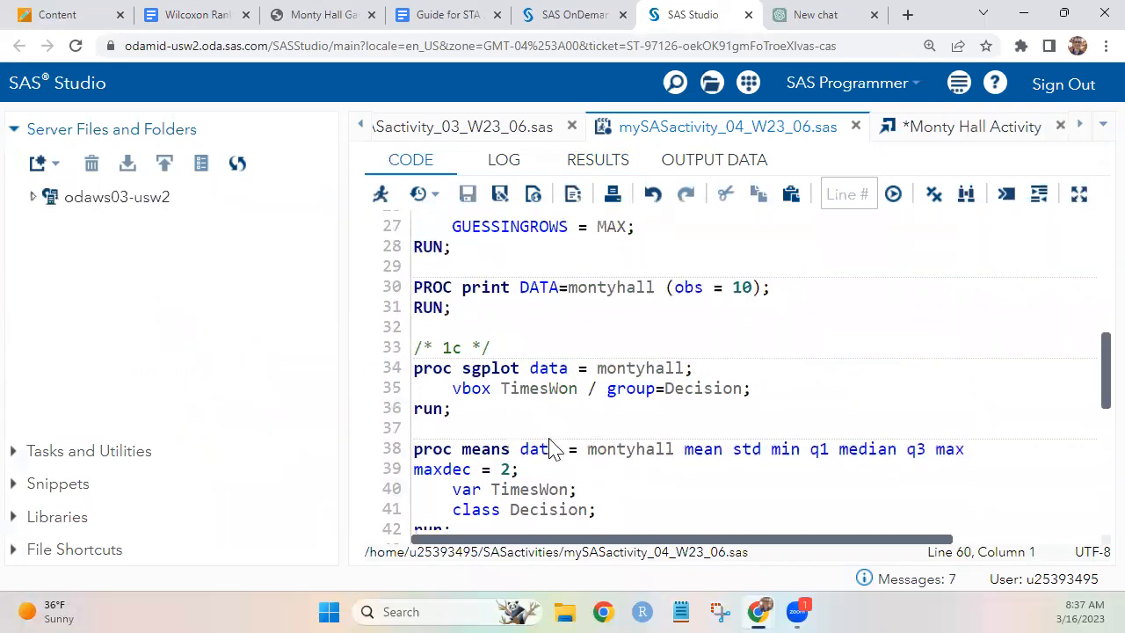
# - Compare the program's question 2a comment and assumption-check code with question 2 in the activity document
pyautogui.scroll(-3, 550, 439)
pyautogui.scroll(-1, 550, 439)
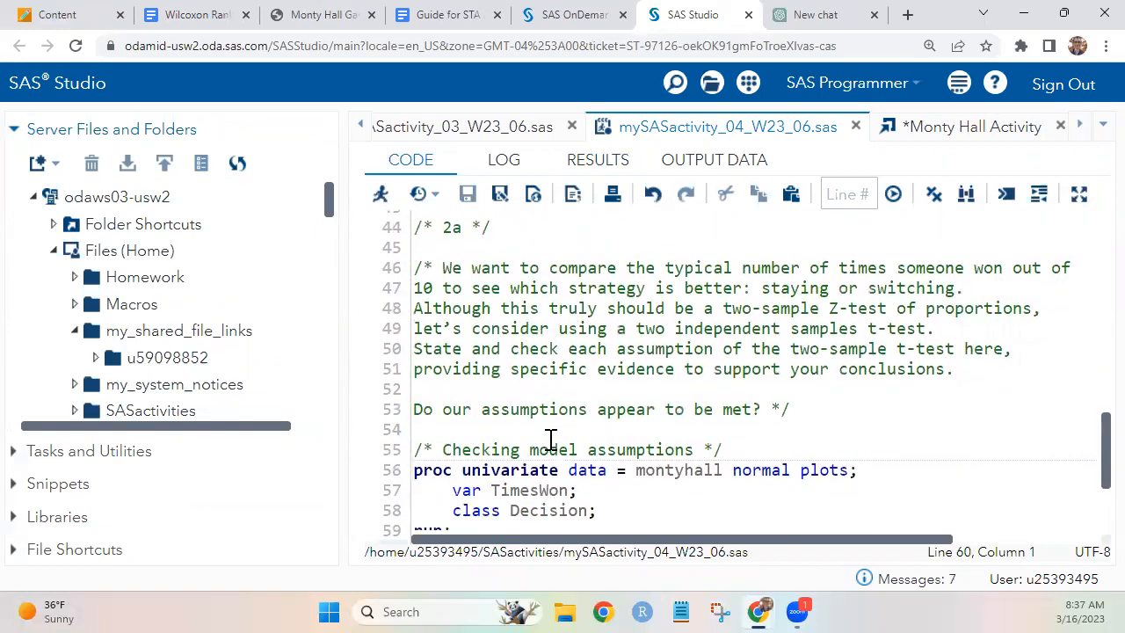
pyautogui.scroll(-1, 551, 439)
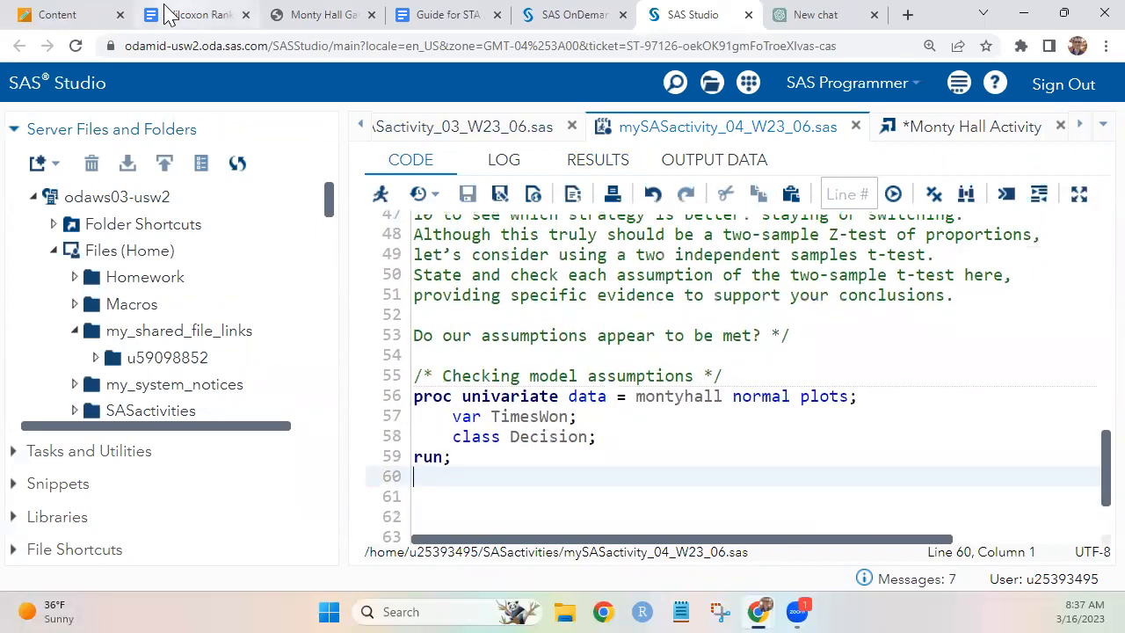
pyautogui.click(167, 16)
pyautogui.scroll(-3, 454, 194)
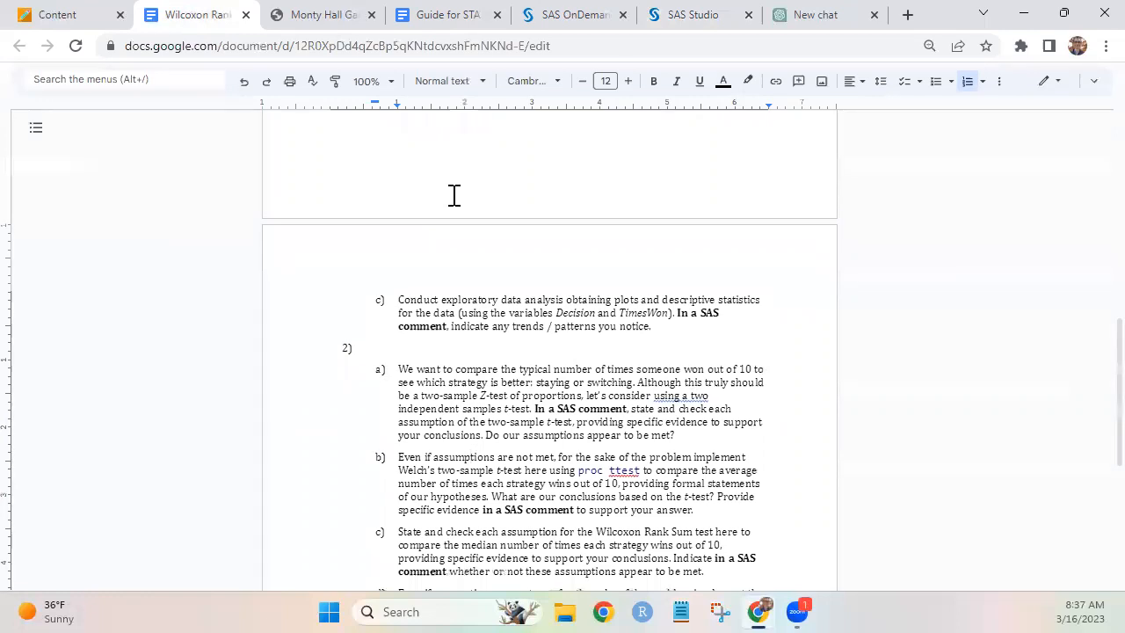
# - Close the open STA 216 guide and reopen it from the course schedule on the course site's Syllabus and Schedule page
pyautogui.click(496, 15)
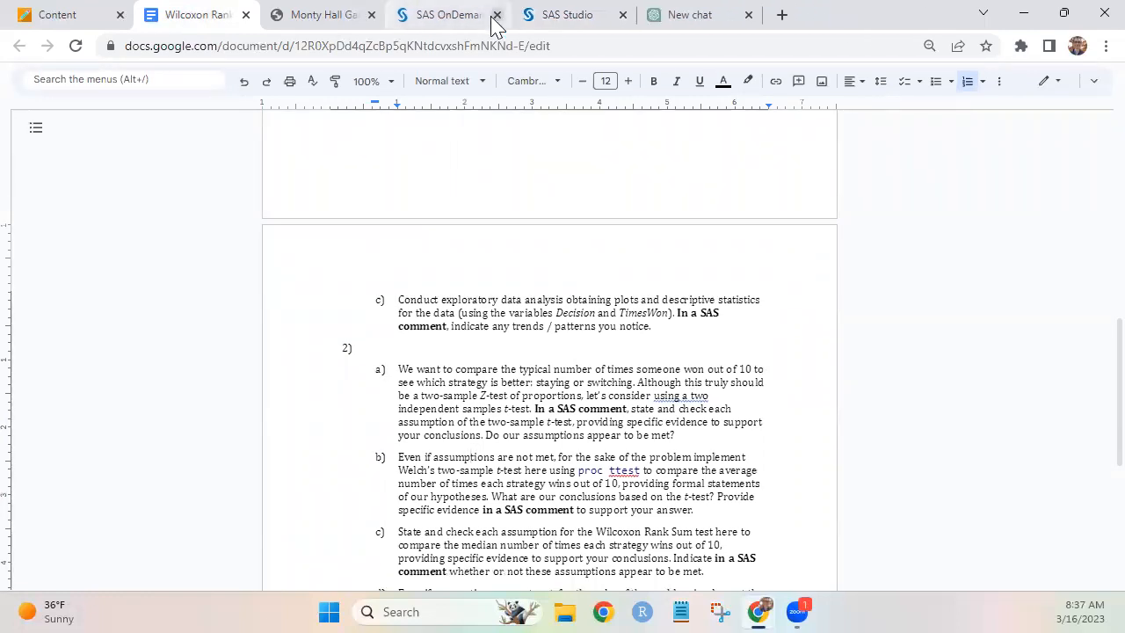
pyautogui.click(98, 13)
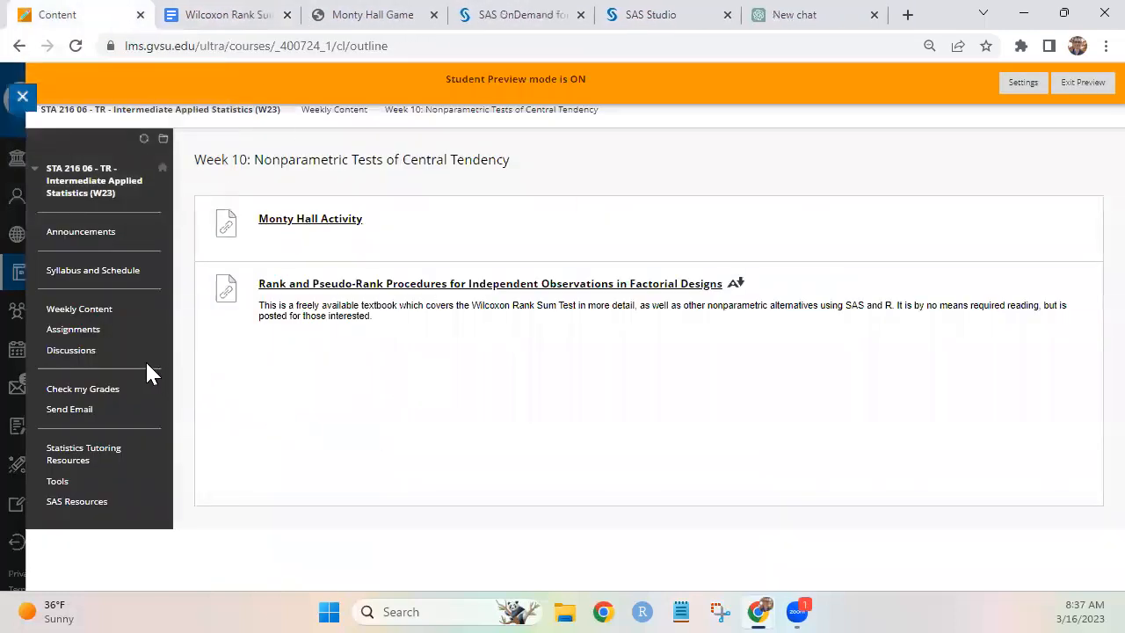
pyautogui.click(88, 281)
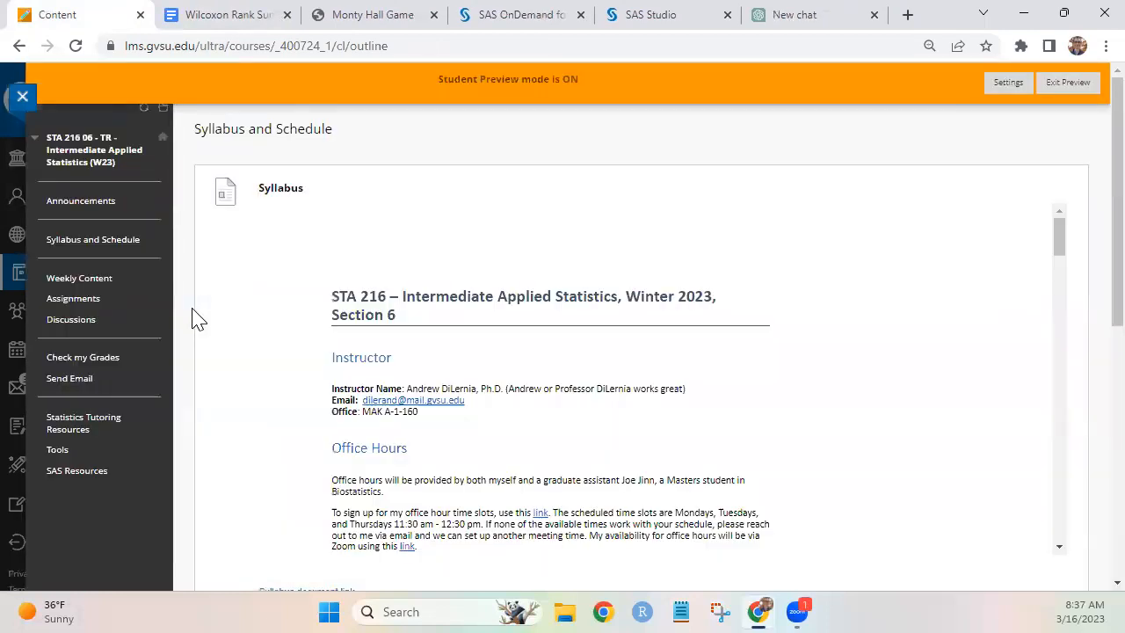
pyautogui.scroll(-5, 195, 318)
pyautogui.scroll(-1, 195, 318)
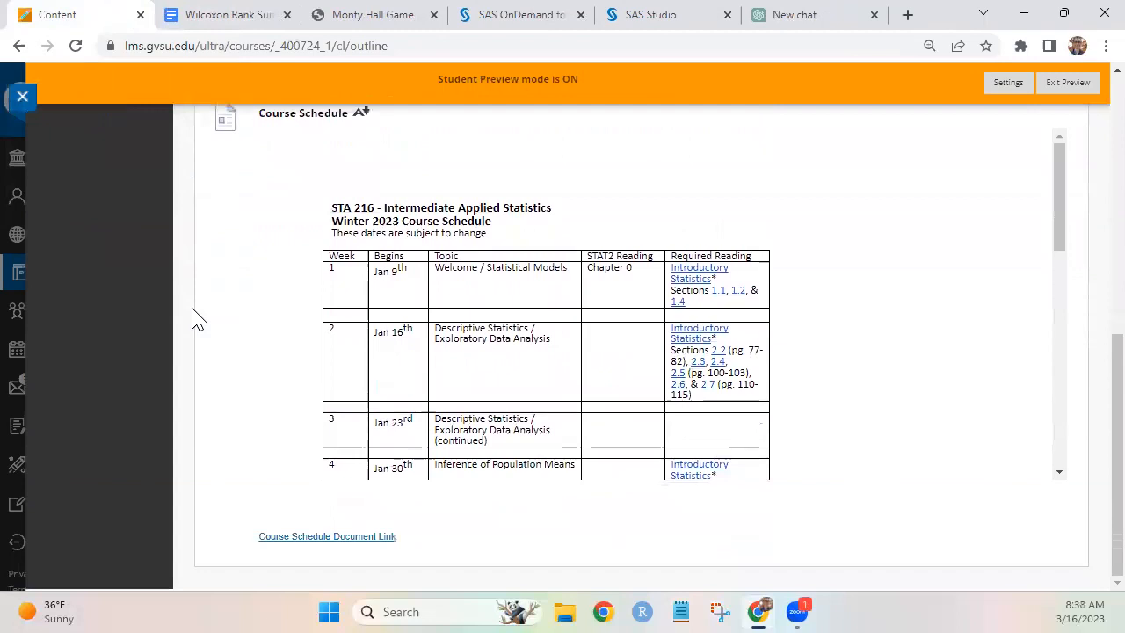
pyautogui.scroll(-10, 413, 279)
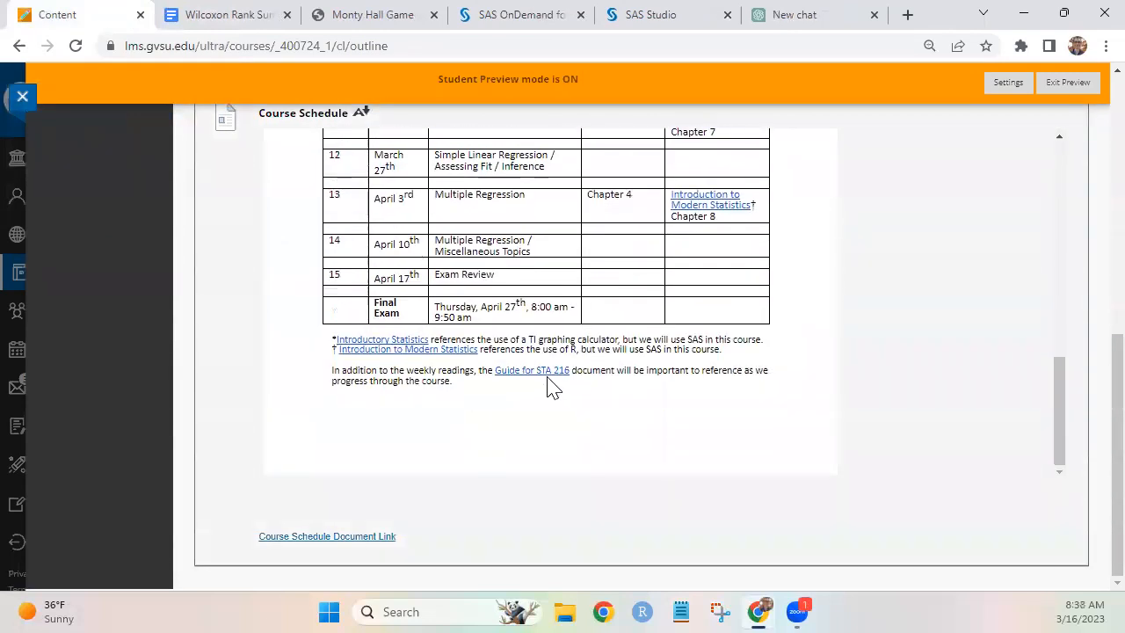
pyautogui.click(547, 370)
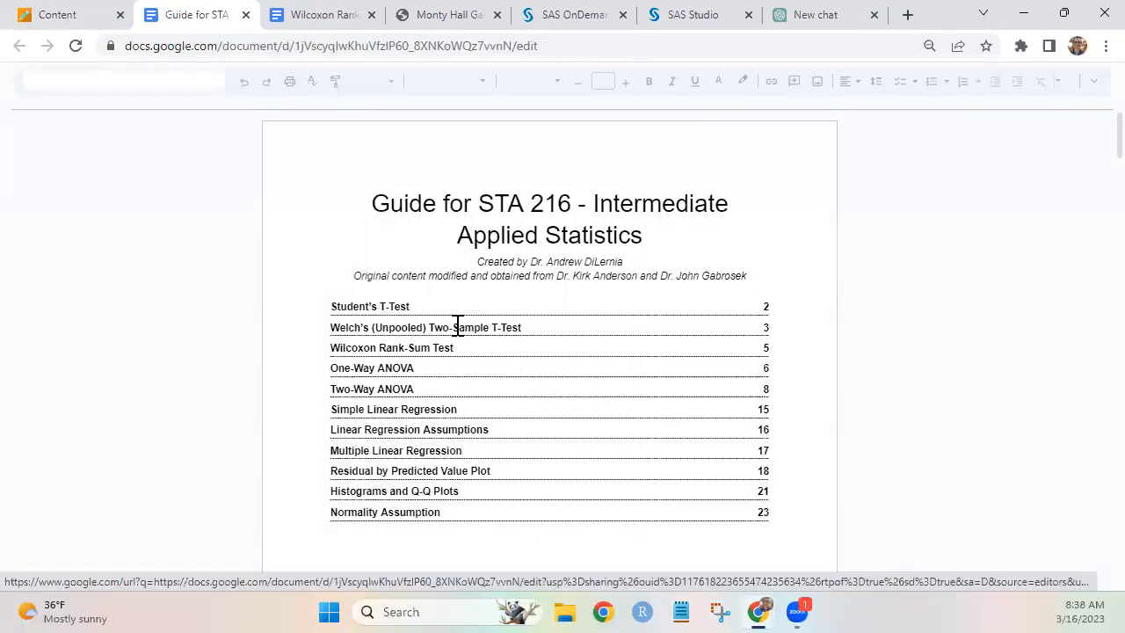
# - Go to the guide's Welch's (Unpooled) Two-Sample T-Test section and copy the Normality and Independence assumptions from Step 2
pyautogui.click(452, 327)
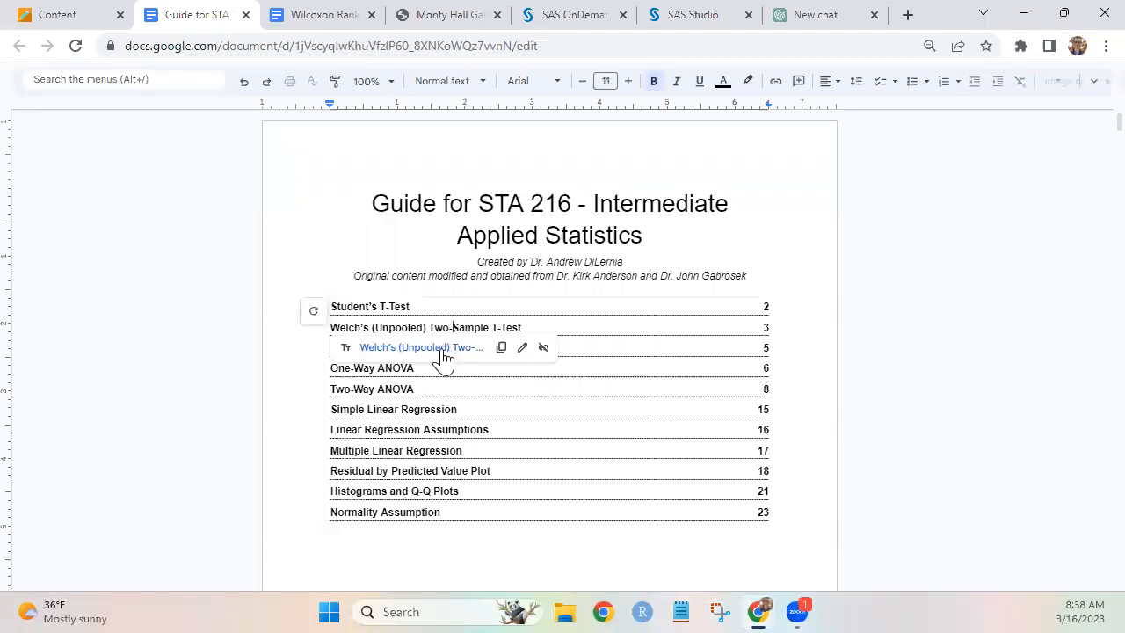
pyautogui.click(444, 350)
pyautogui.scroll(-5, 444, 356)
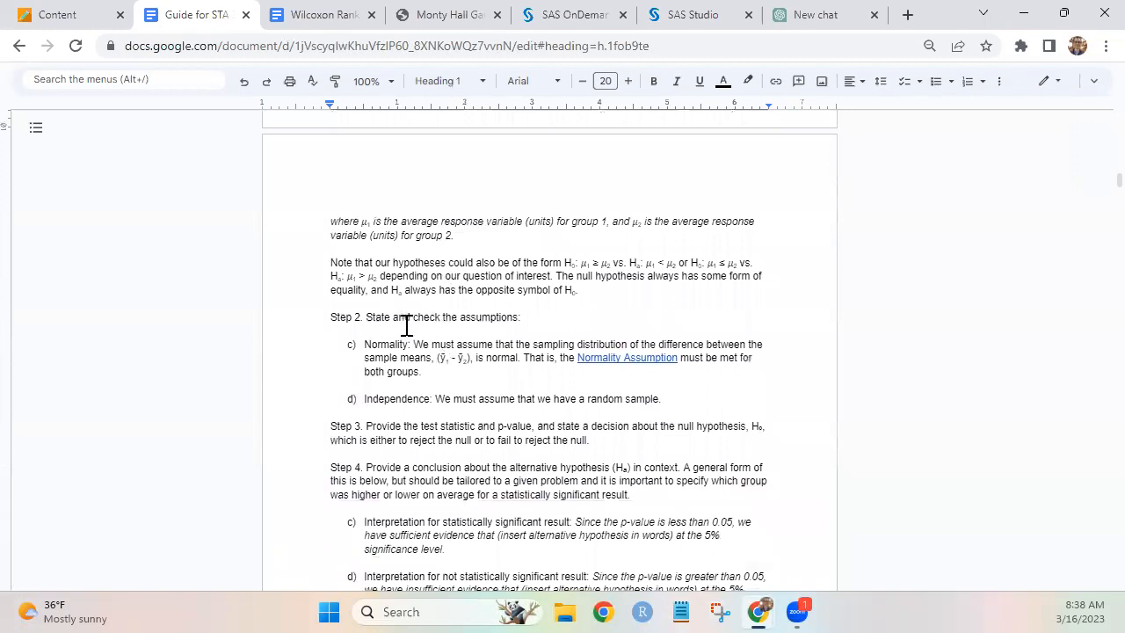
pyautogui.moveTo(688, 397); pyautogui.dragTo(319, 343)
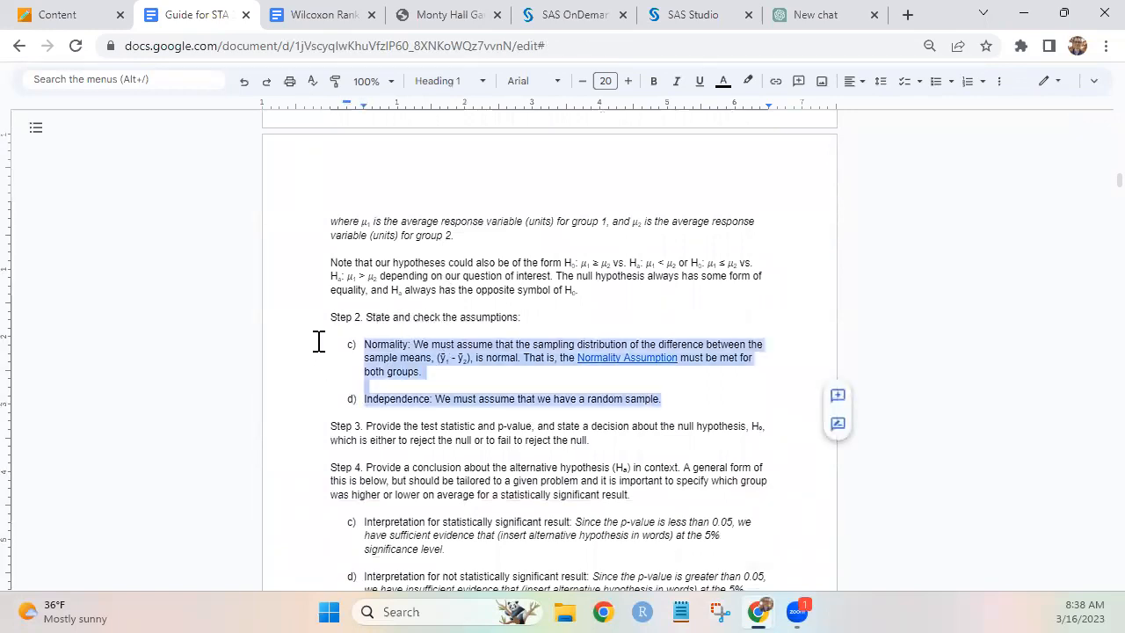
# - In SAS Studio, add a block comment below the proc univariate code and paste the copied assumptions into it
pyautogui.click(681, 14)
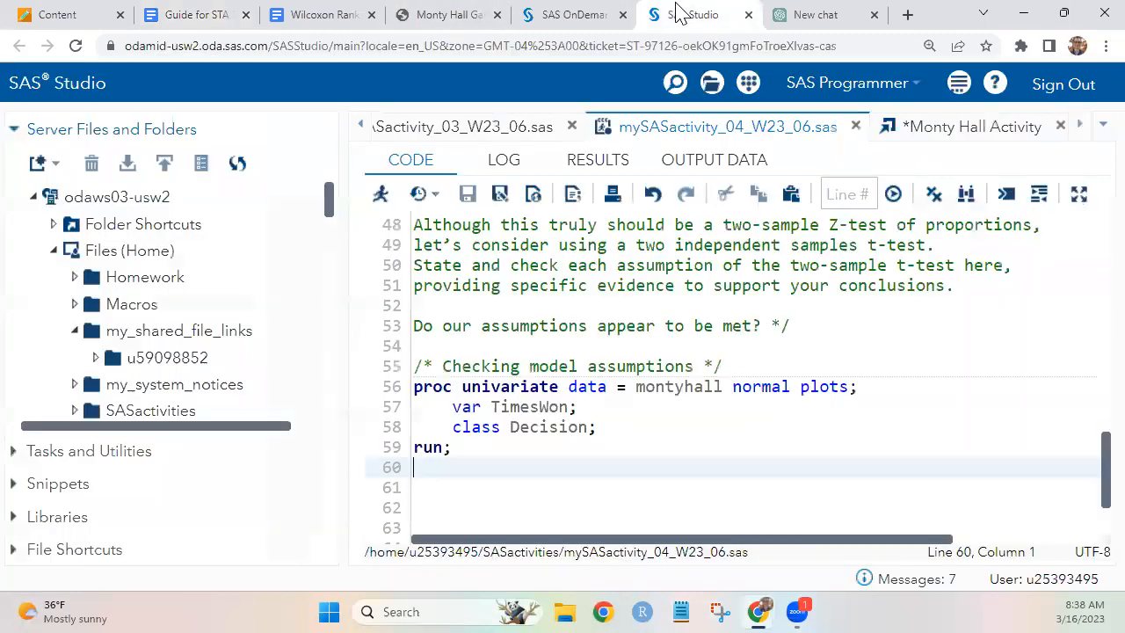
pyautogui.click(482, 492)
pyautogui.write('/**/')
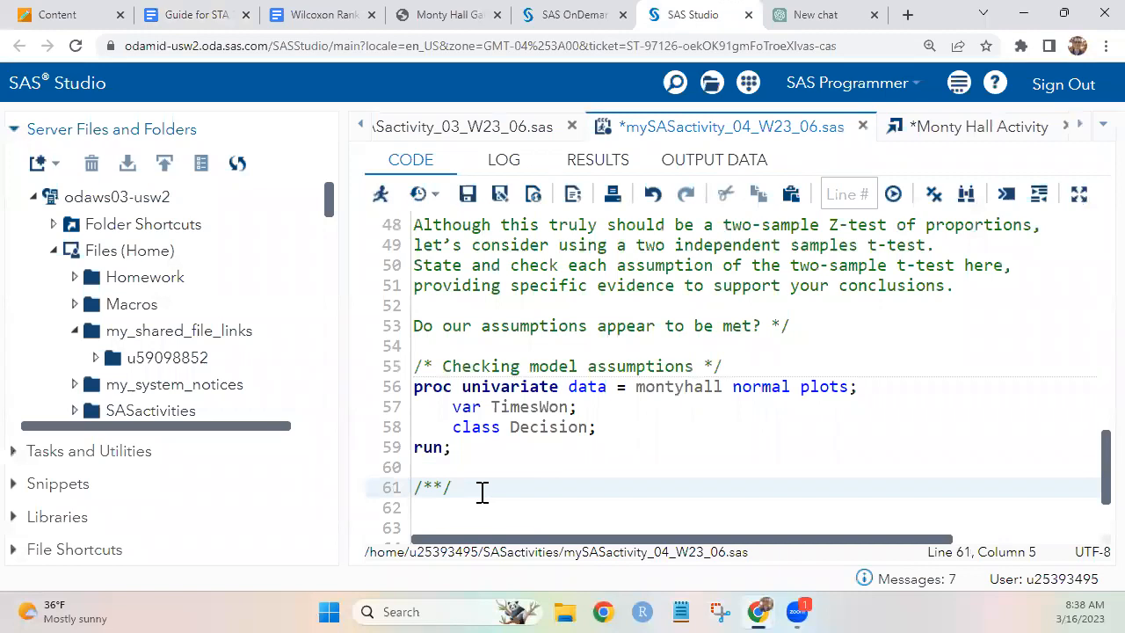
pyautogui.press('Left')
pyautogui.press('Left')
pyautogui.press('Return')
pyautogui.press('Return')
pyautogui.press('Up')
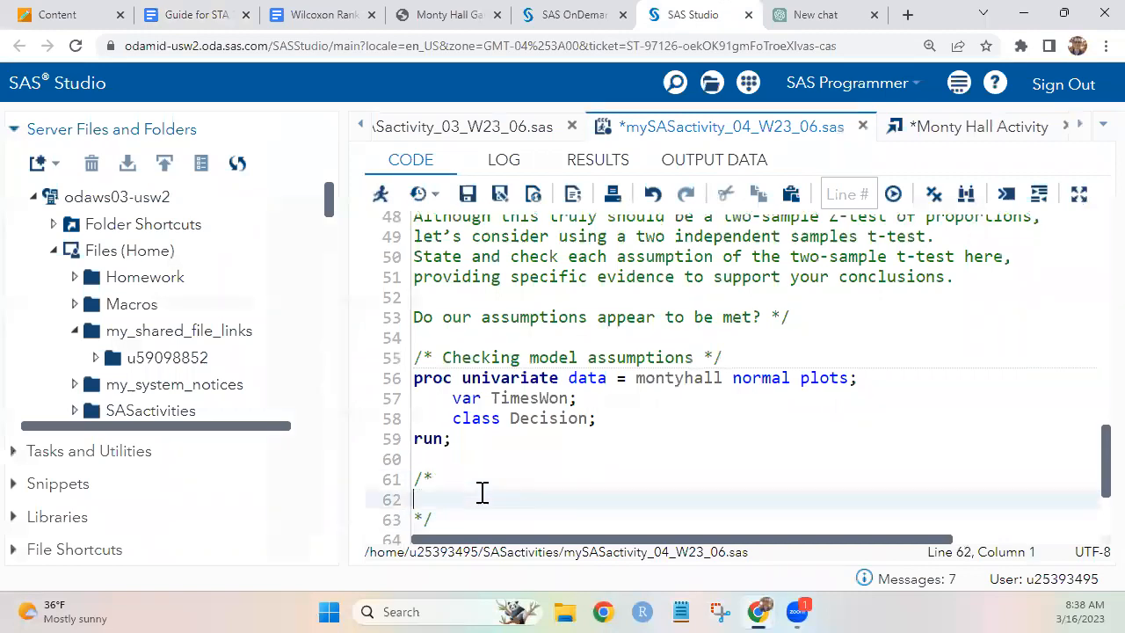
pyautogui.hotkey('ctrl', 'v')
pyautogui.scroll(-2, 653, 384)
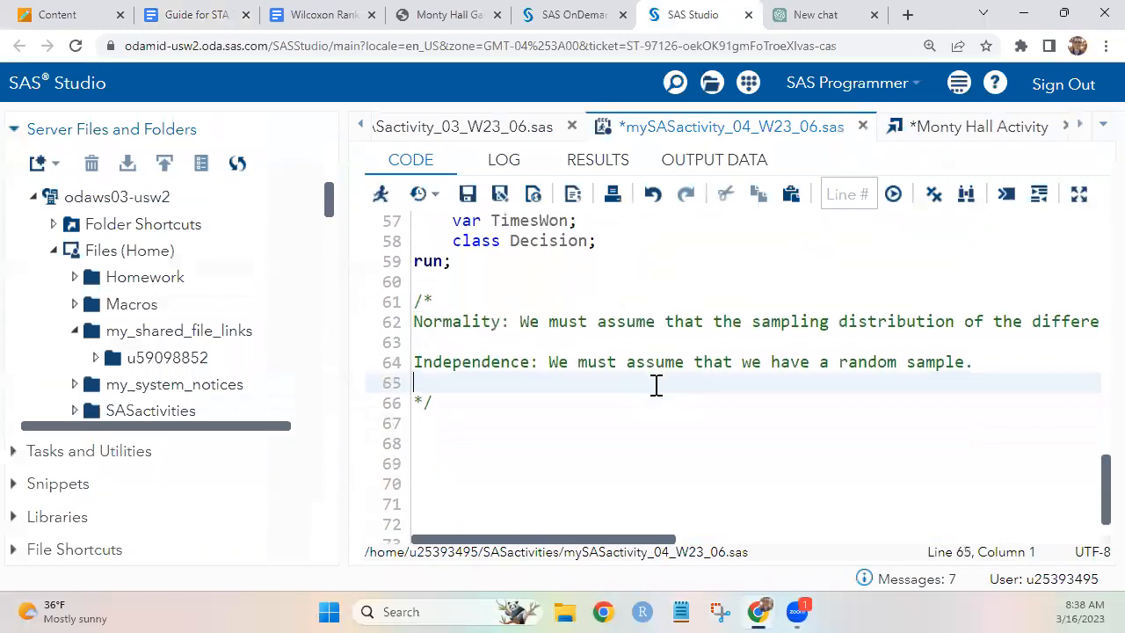
# - Number the Normality assumption (1) and the Independence assumption (2) in the comment
pyautogui.click(594, 341)
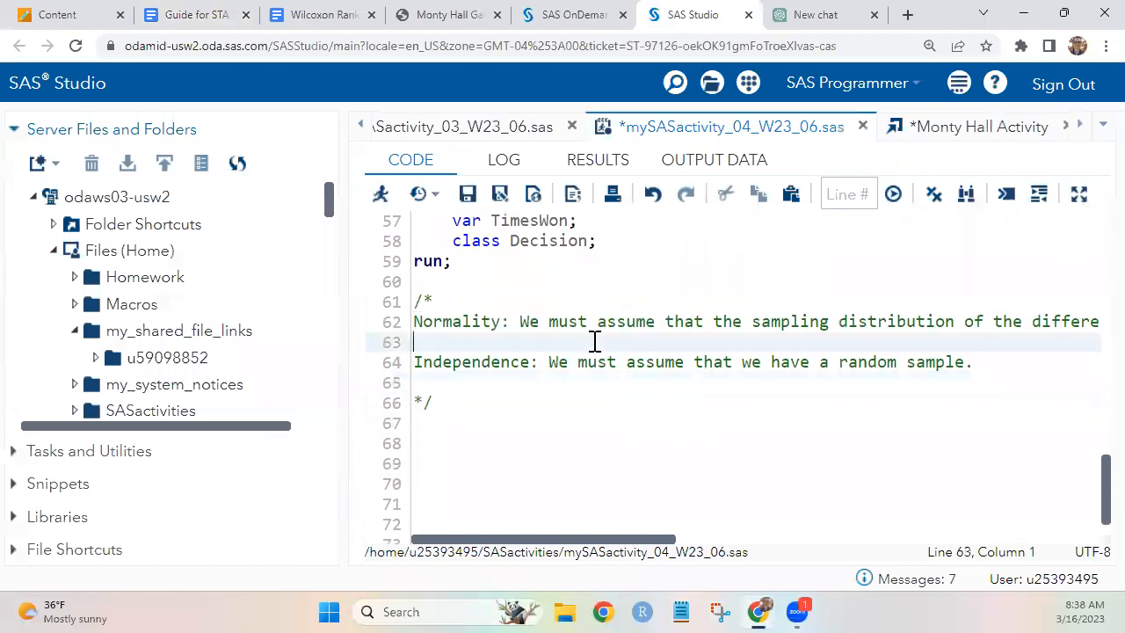
pyautogui.click(420, 322)
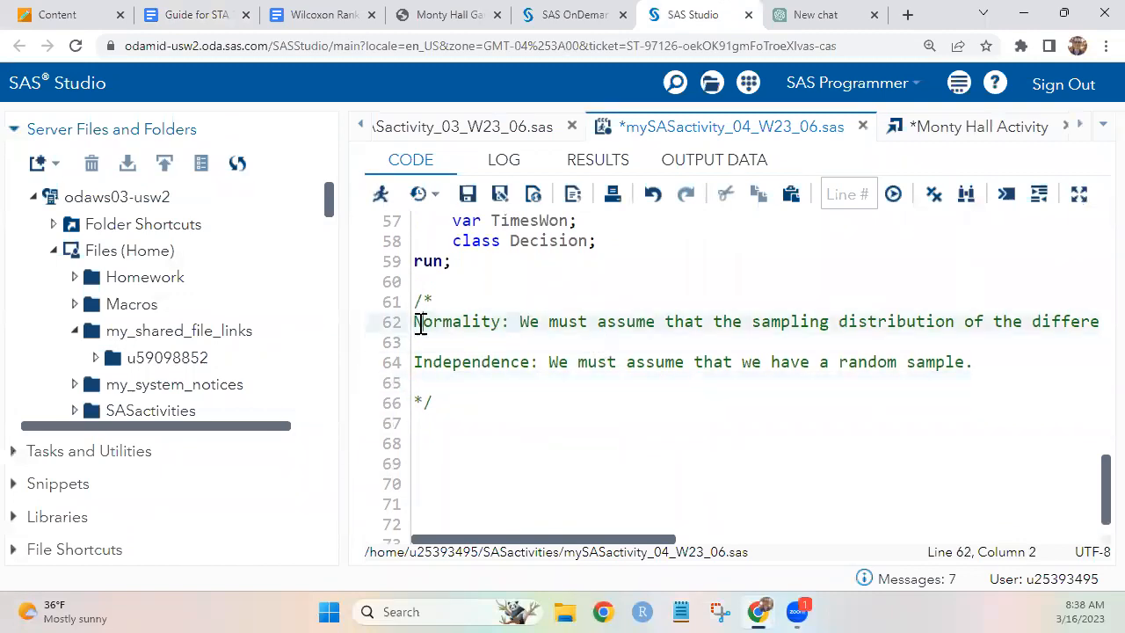
pyautogui.press('Left')
pyautogui.write('(1)')
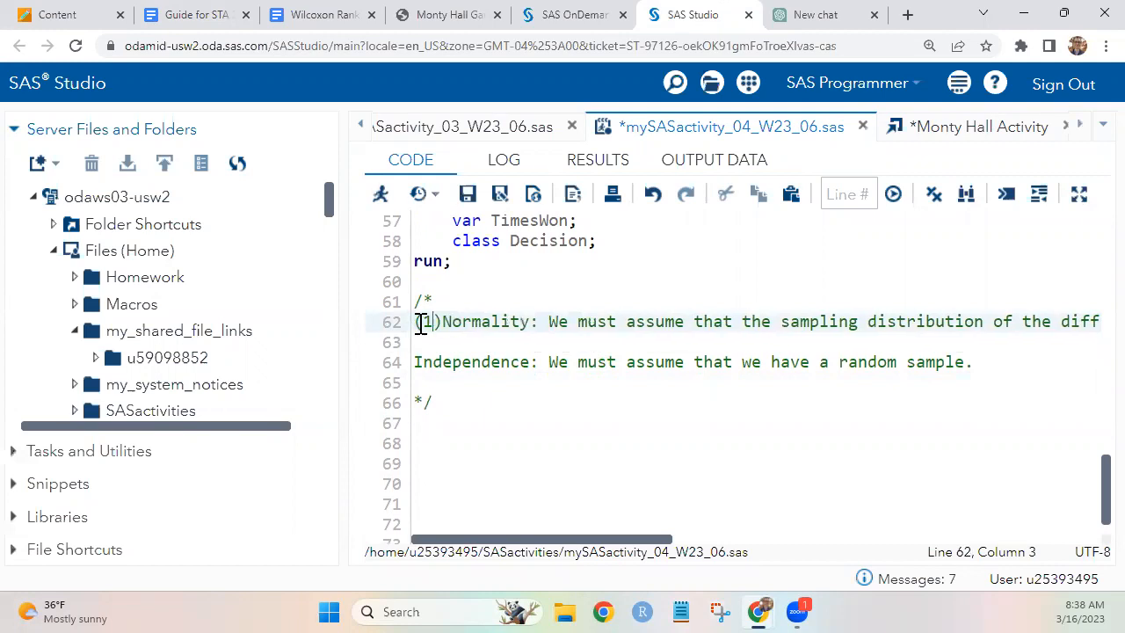
pyautogui.press('Down')
pyautogui.press('Down')
pyautogui.press('Left')
pyautogui.press('Left')
pyautogui.press('Left')
pyautogui.press('Left')
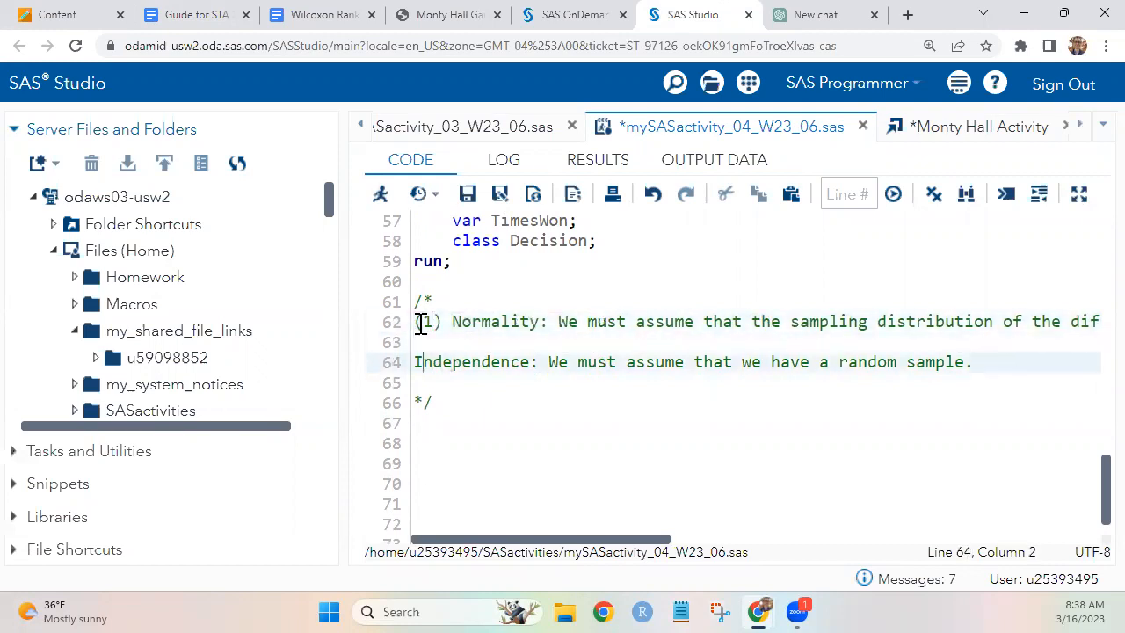
pyautogui.write('(2)')
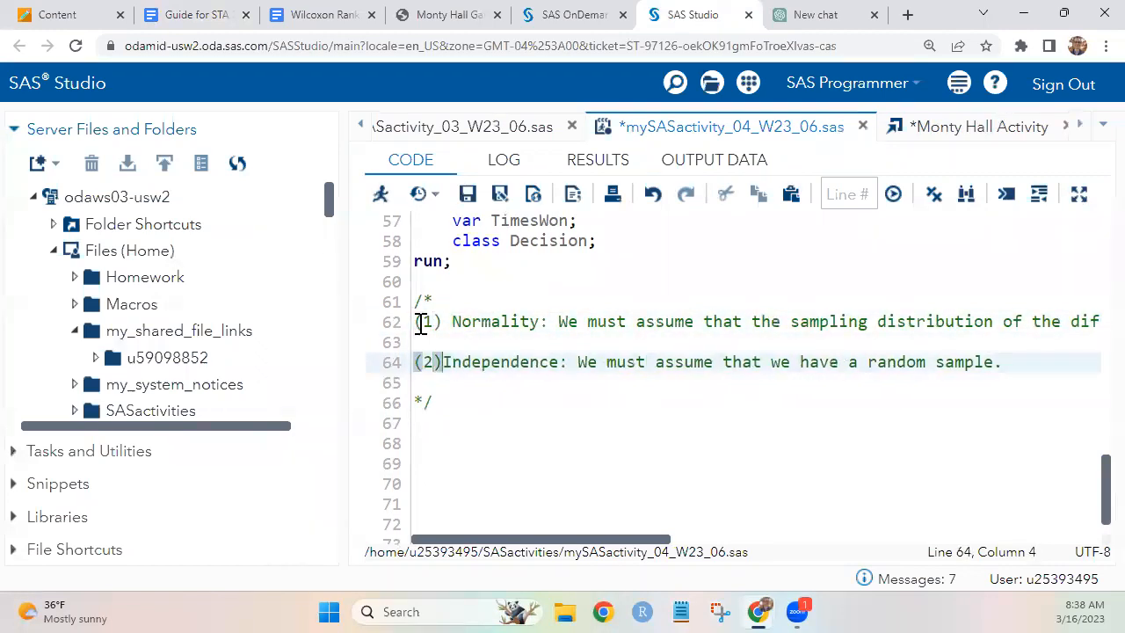
# - Insert two extra blank lines between the Normality and Independence assumptions to leave room for an answer
pyautogui.press('Up')
pyautogui.press('Return')
pyautogui.press('Return')
pyautogui.press('Up')
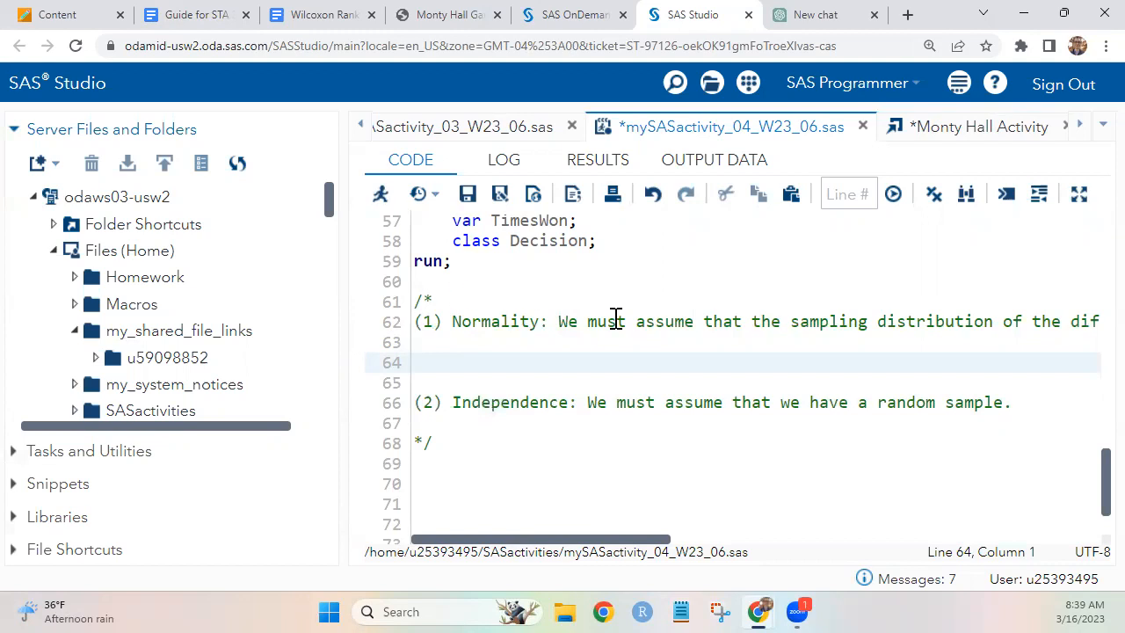
# - Read the Normality assumption in the program and enlarge the STA 216 guide's view to 150%
pyautogui.hscroll(5, 616, 319)
pyautogui.hscroll(-5, 616, 319)
pyautogui.click(218, 23)
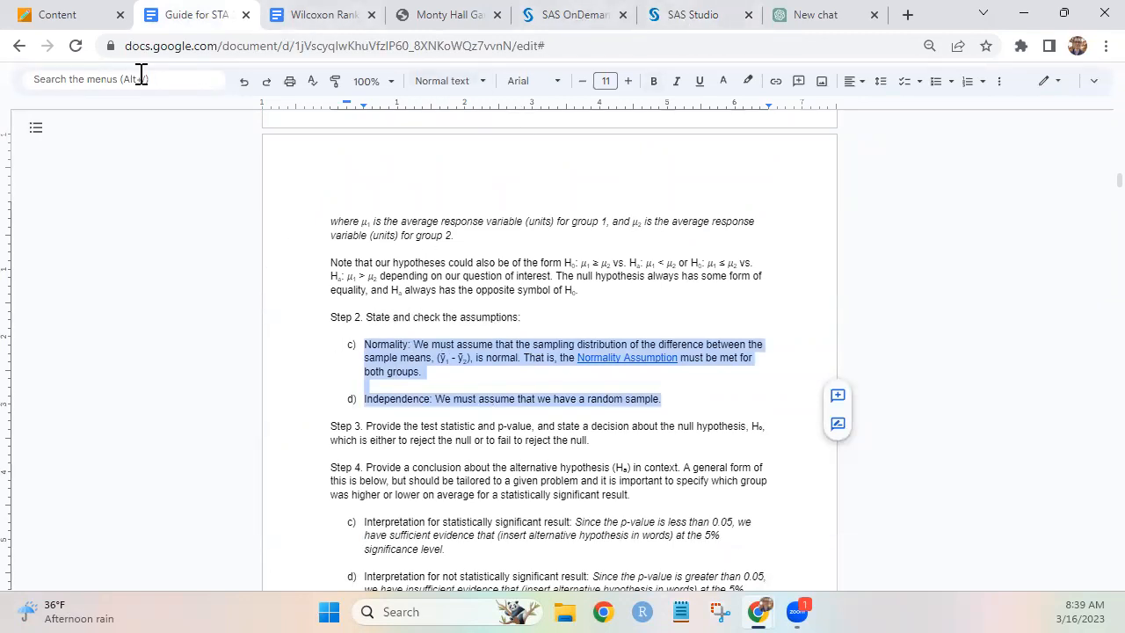
pyautogui.click(373, 80)
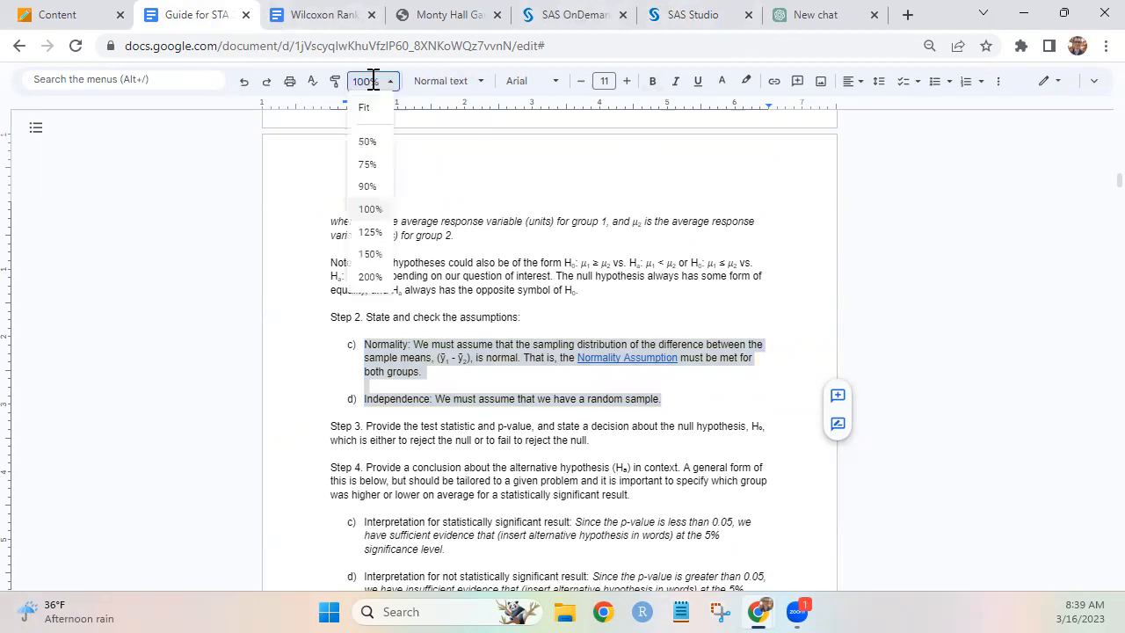
pyautogui.click(370, 277)
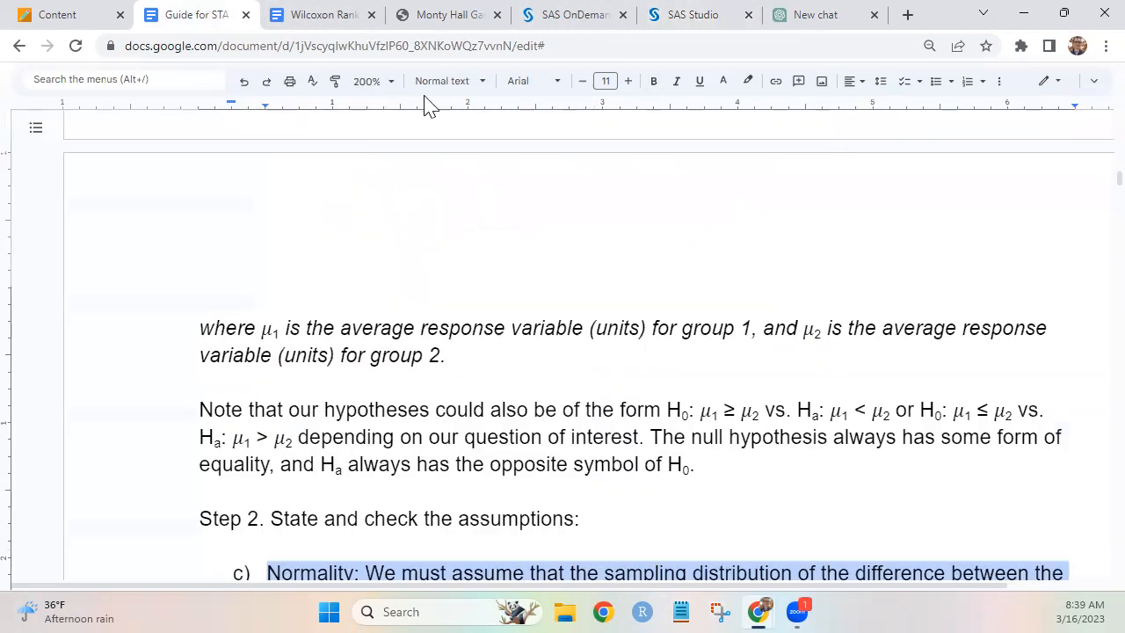
pyautogui.click(376, 80)
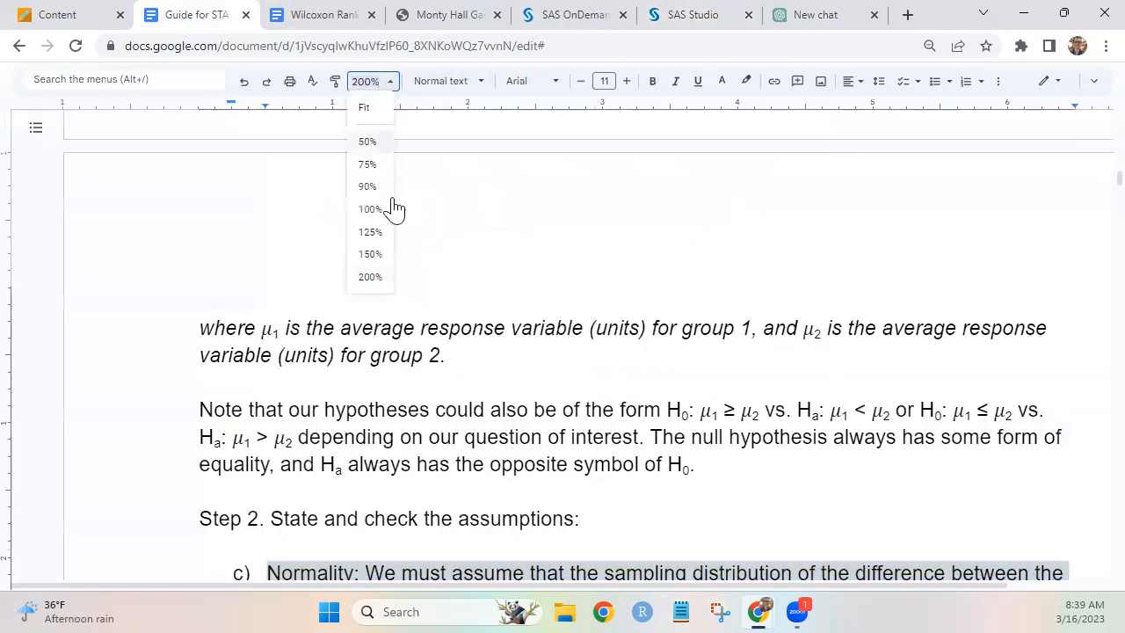
pyautogui.click(370, 254)
# - Return to SAS Studio and save mySASactivity_04_W23_06.sas
pyautogui.click(591, 16)
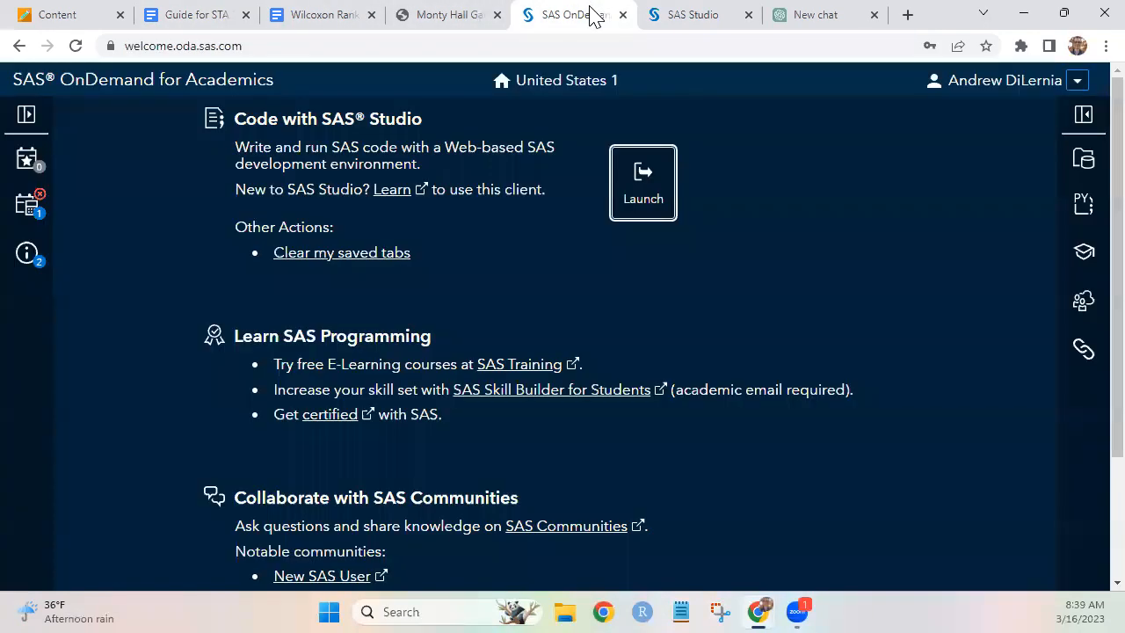
pyautogui.click(694, 15)
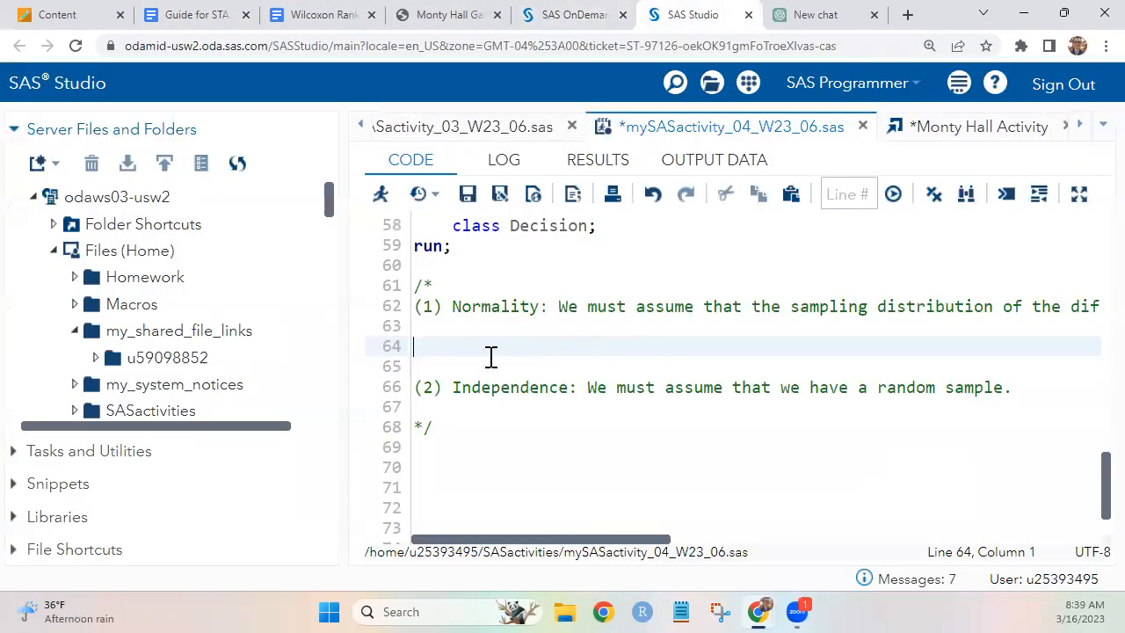
pyautogui.click(469, 199)
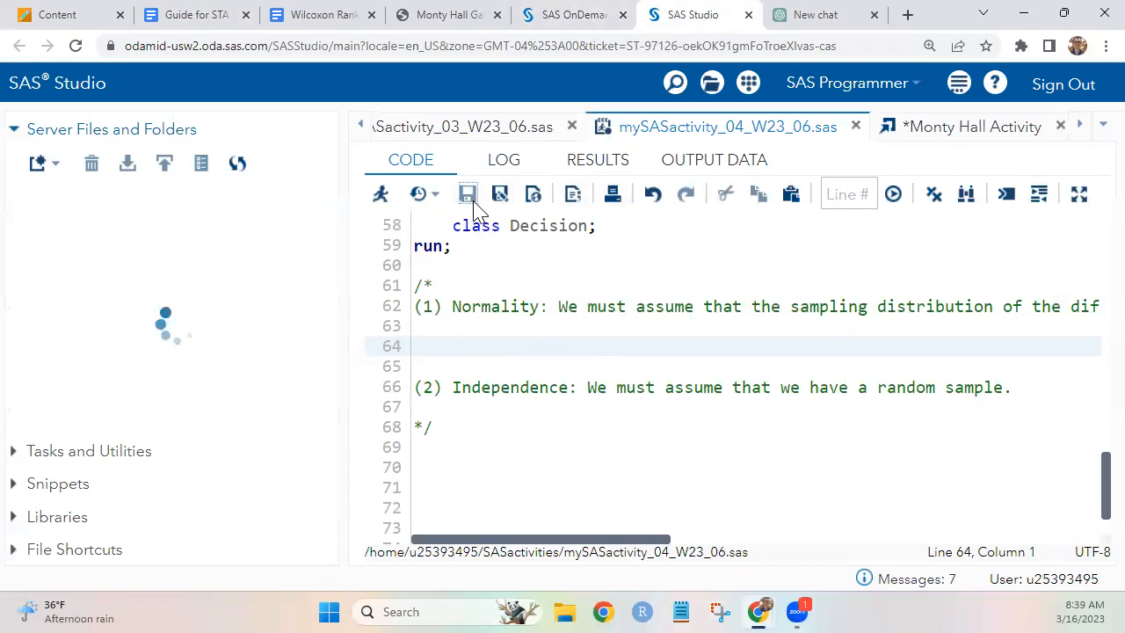
# - Open the program's results in a separate browser tab and examine the Tests for Normality table for the Stay group
pyautogui.click(619, 162)
pyautogui.scroll(-20, 771, 452)
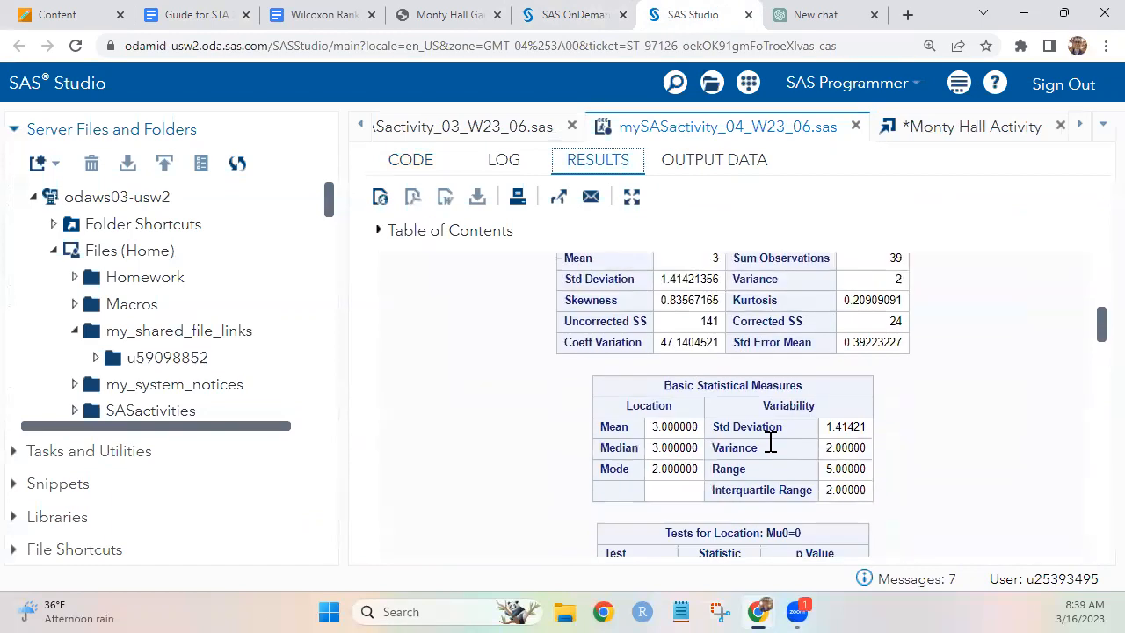
pyautogui.scroll(-5, 772, 453)
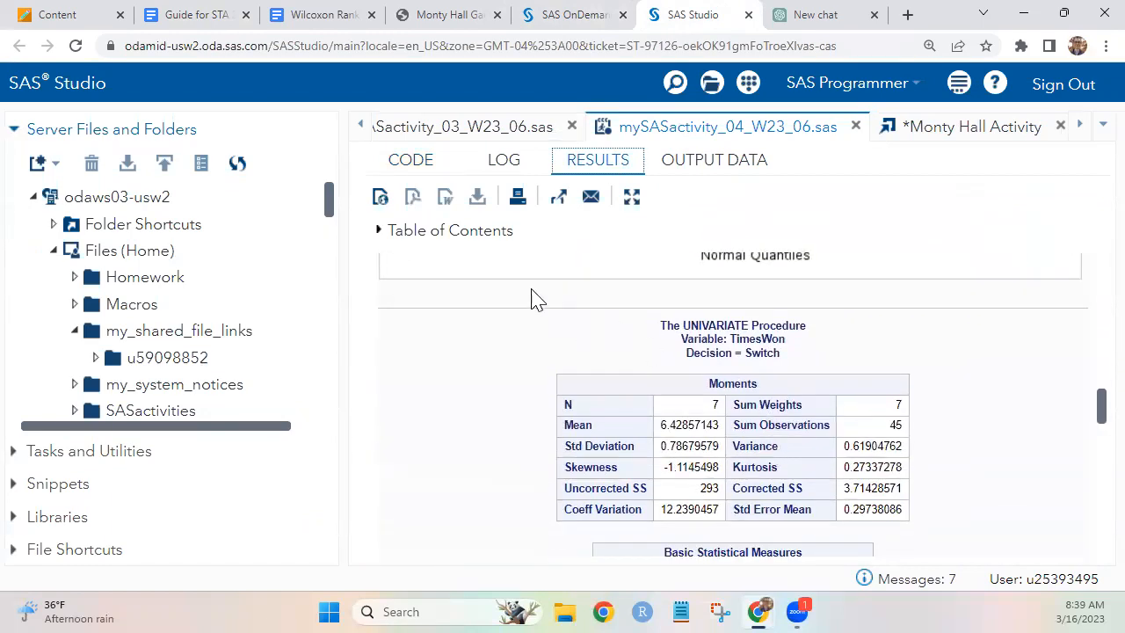
pyautogui.click(560, 198)
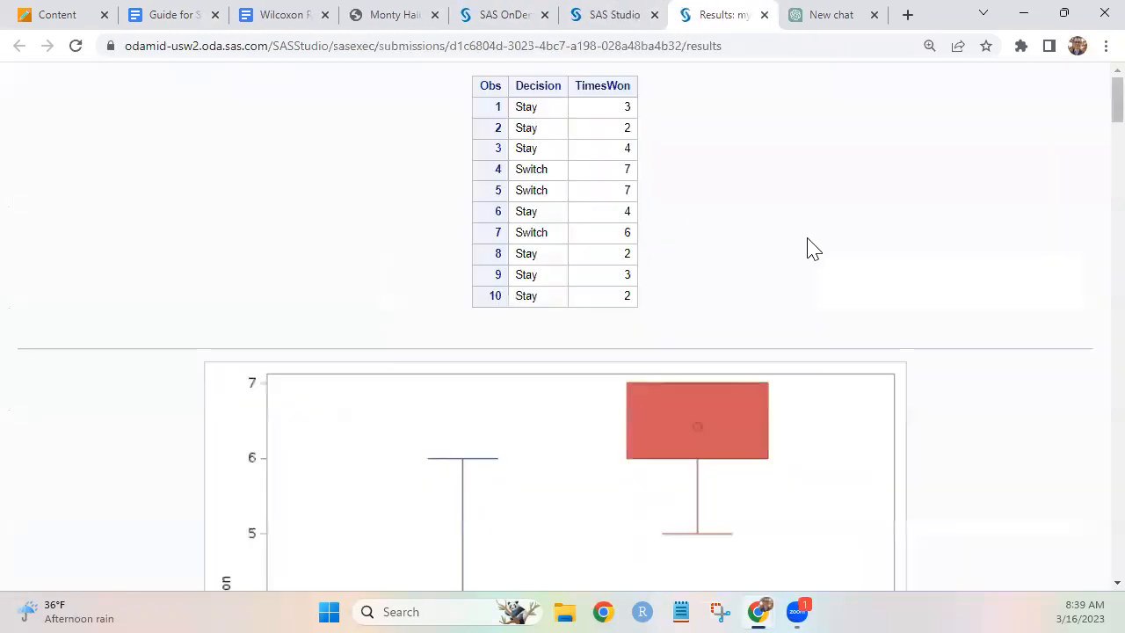
pyautogui.scroll(-4, 806, 247)
pyautogui.scroll(-7, 810, 249)
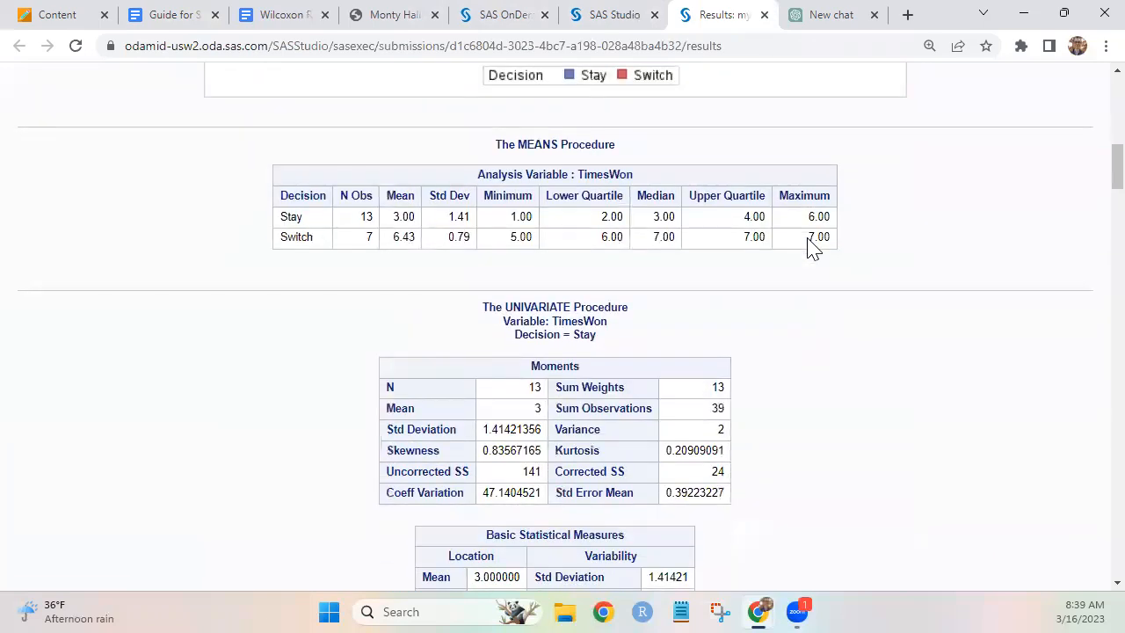
pyautogui.scroll(-5, 810, 249)
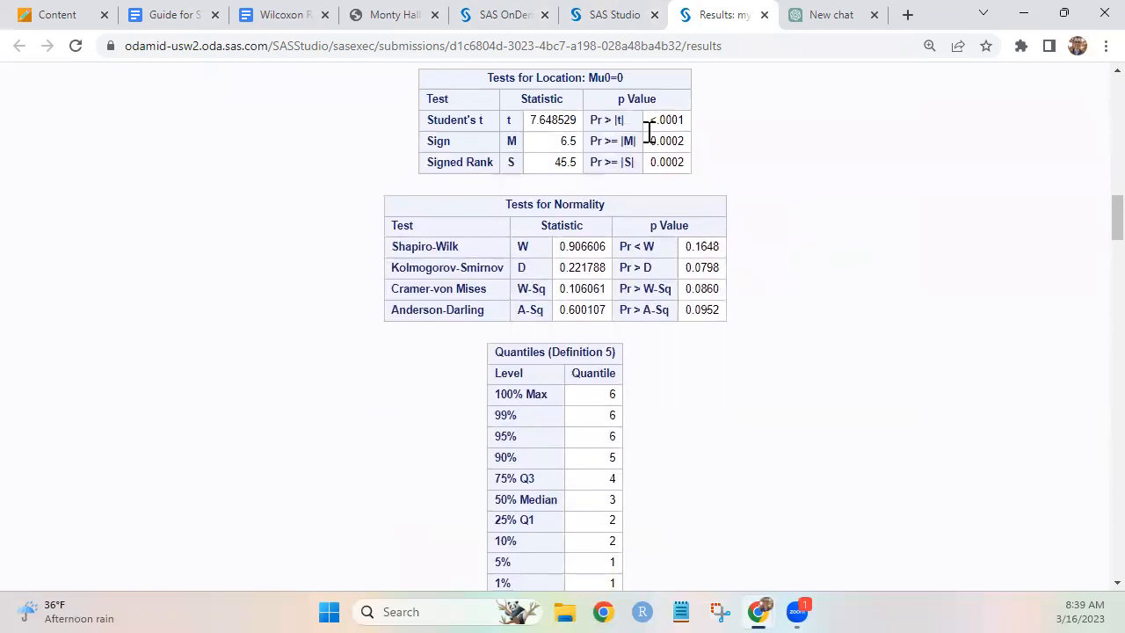
# - Return to the program code and examine the normal option in the proc univariate statement under the model assumptions comment
pyautogui.click(620, 15)
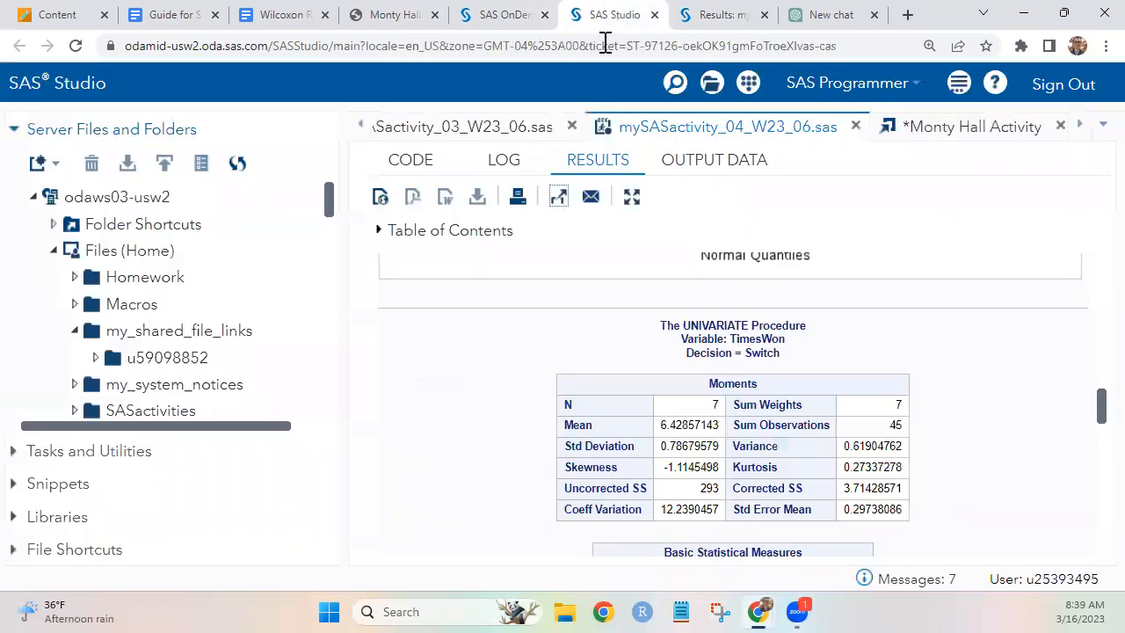
pyautogui.click(411, 160)
pyautogui.scroll(5, 629, 351)
pyautogui.scroll(-3, 629, 352)
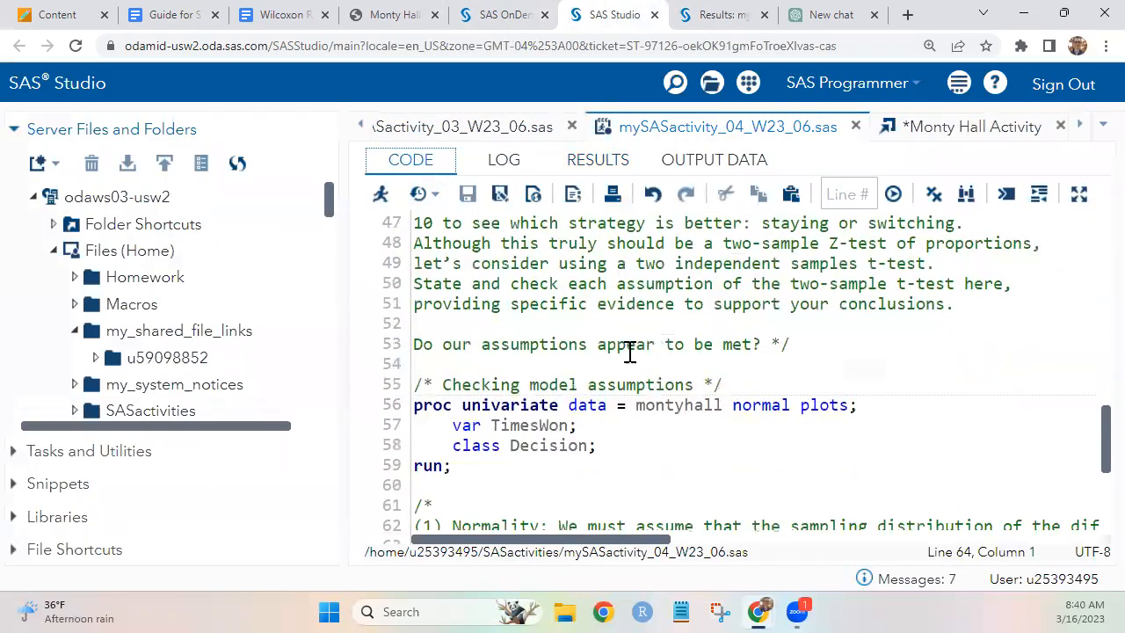
pyautogui.click(770, 386)
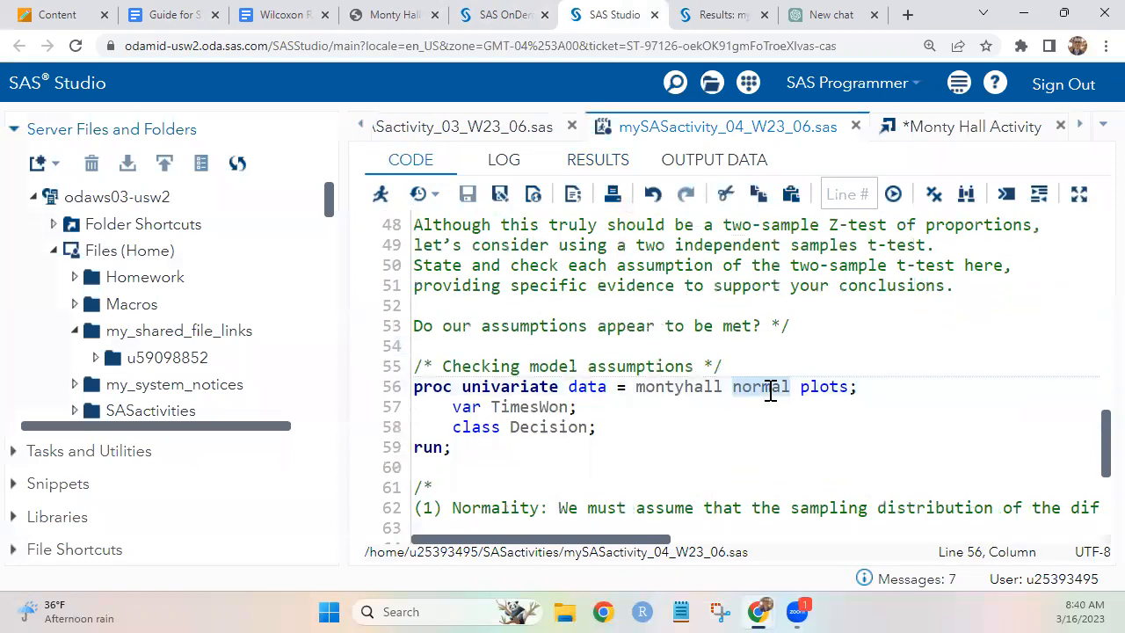
pyautogui.click(745, 468)
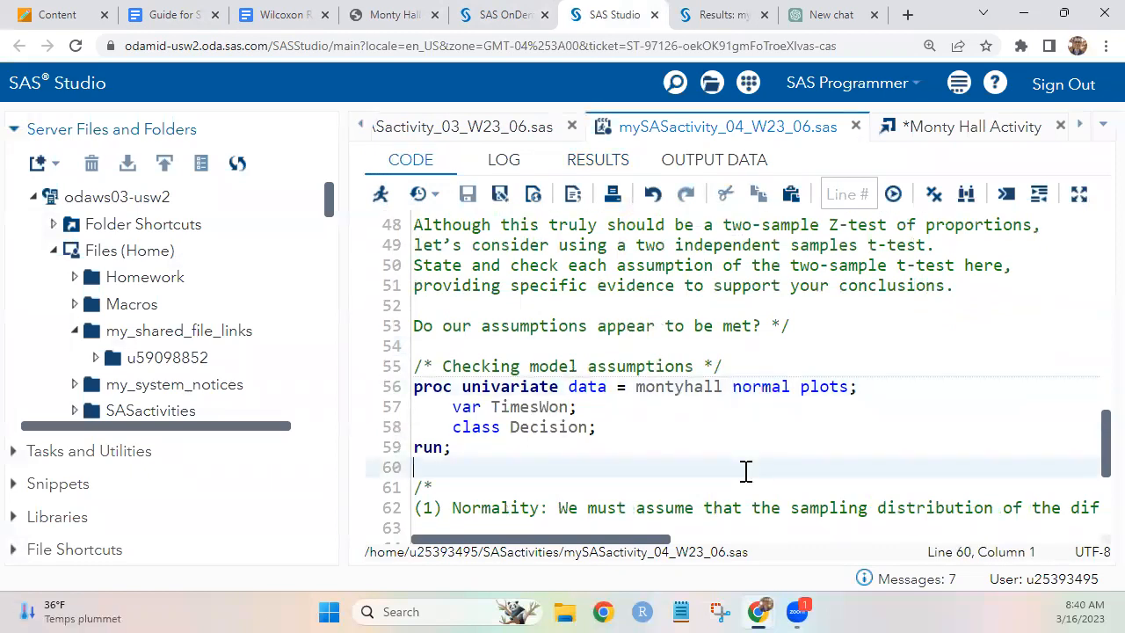
pyautogui.doubleClick(758, 386)
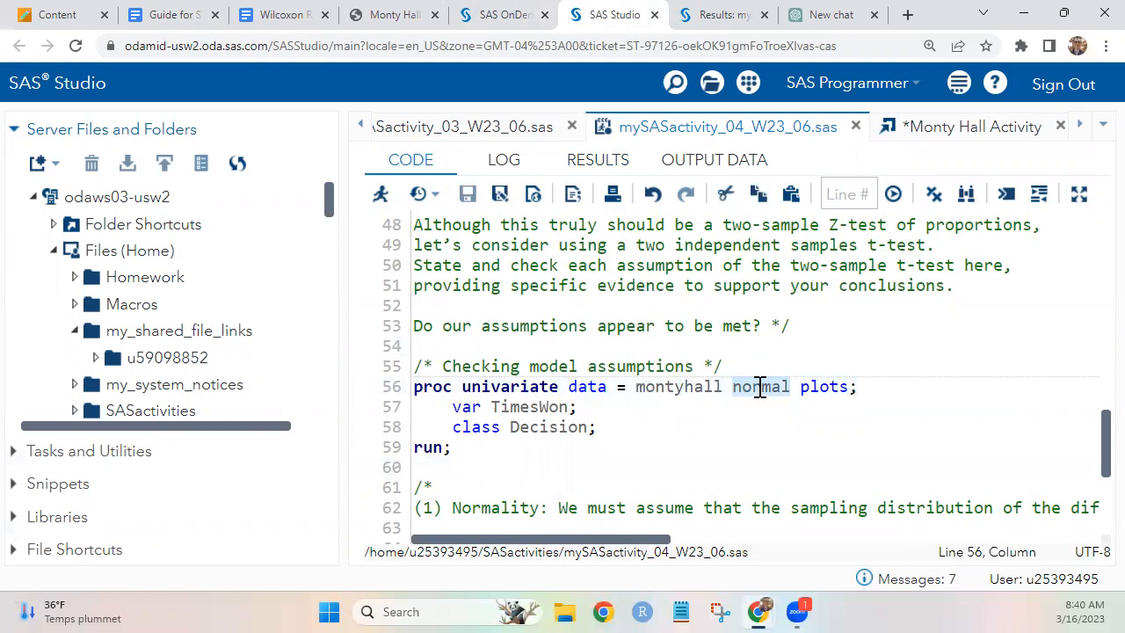
pyautogui.click(758, 439)
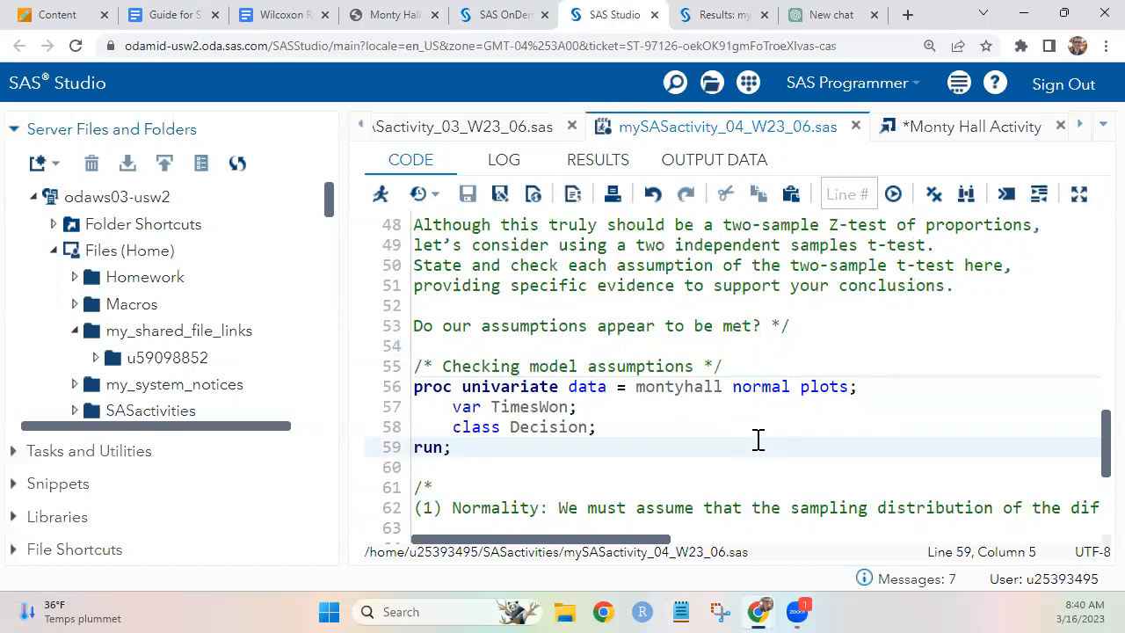
pyautogui.press('Down')
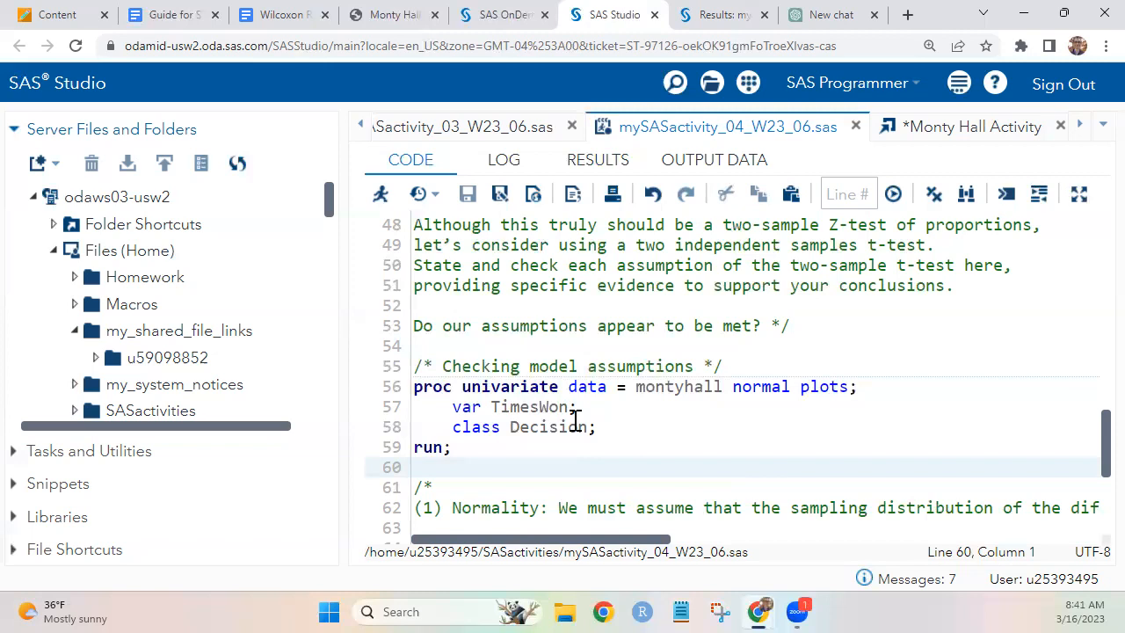
# - Open the program's results and go through the UNIVARIATE procedure tables for TimesWon in the Stay group
pyautogui.click(606, 164)
pyautogui.scroll(-5, 674, 309)
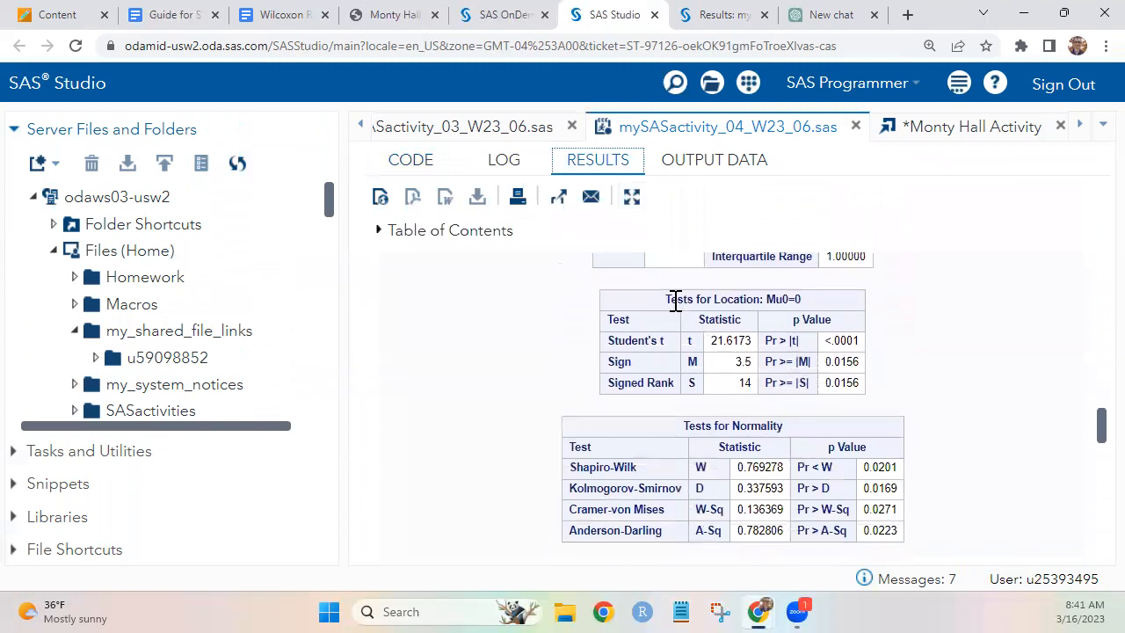
pyautogui.scroll(10, 674, 301)
pyautogui.scroll(5, 674, 309)
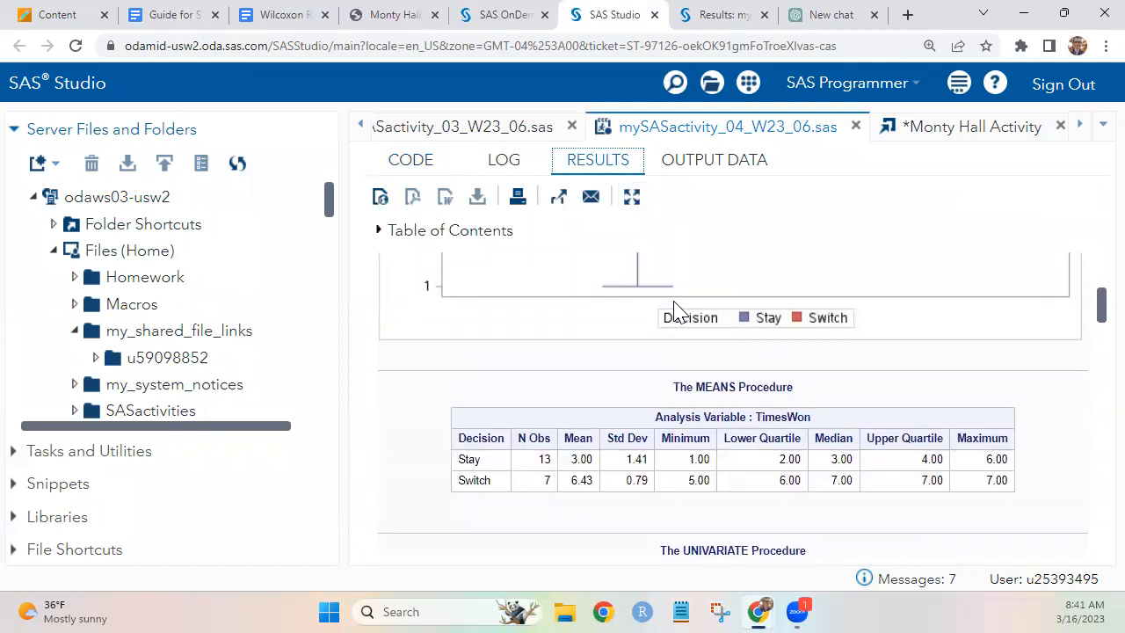
pyautogui.scroll(-3, 674, 307)
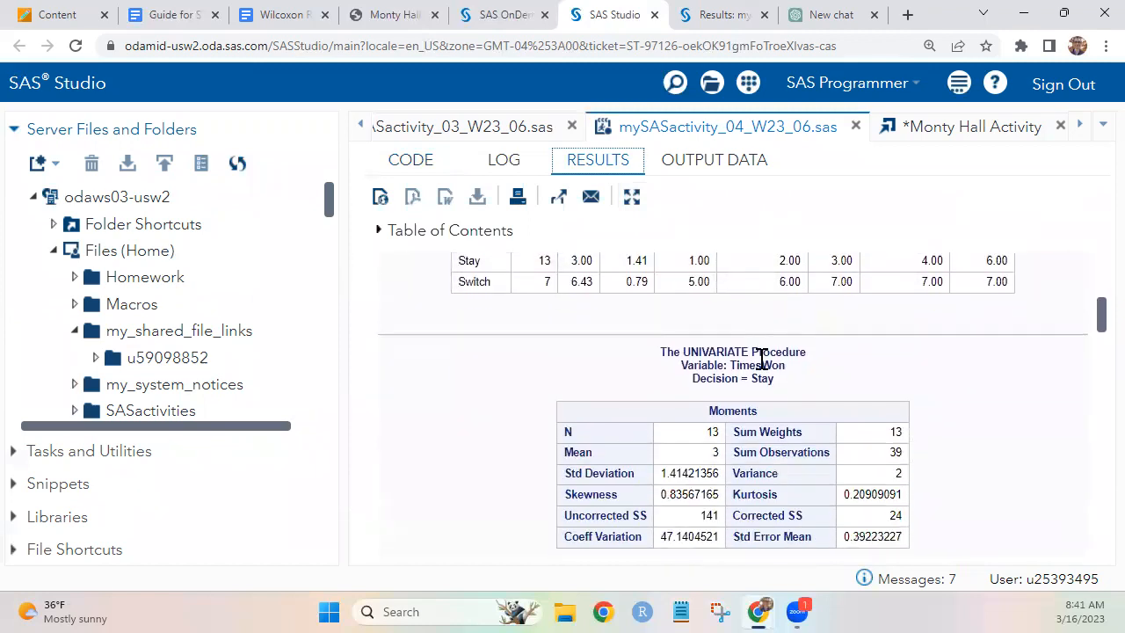
pyautogui.doubleClick(761, 378)
pyautogui.scroll(-3, 944, 379)
pyautogui.scroll(-5, 947, 379)
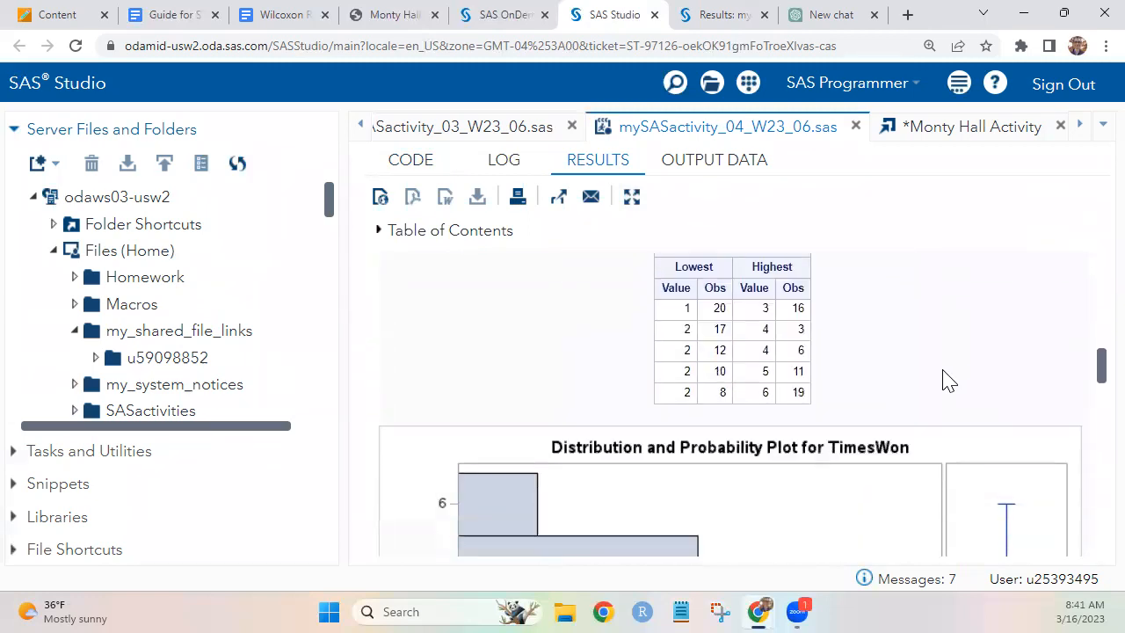
# - Examine the histogram, box plot and Q-Q plot of TimesWon for the Stay group
pyautogui.scroll(-2, 947, 380)
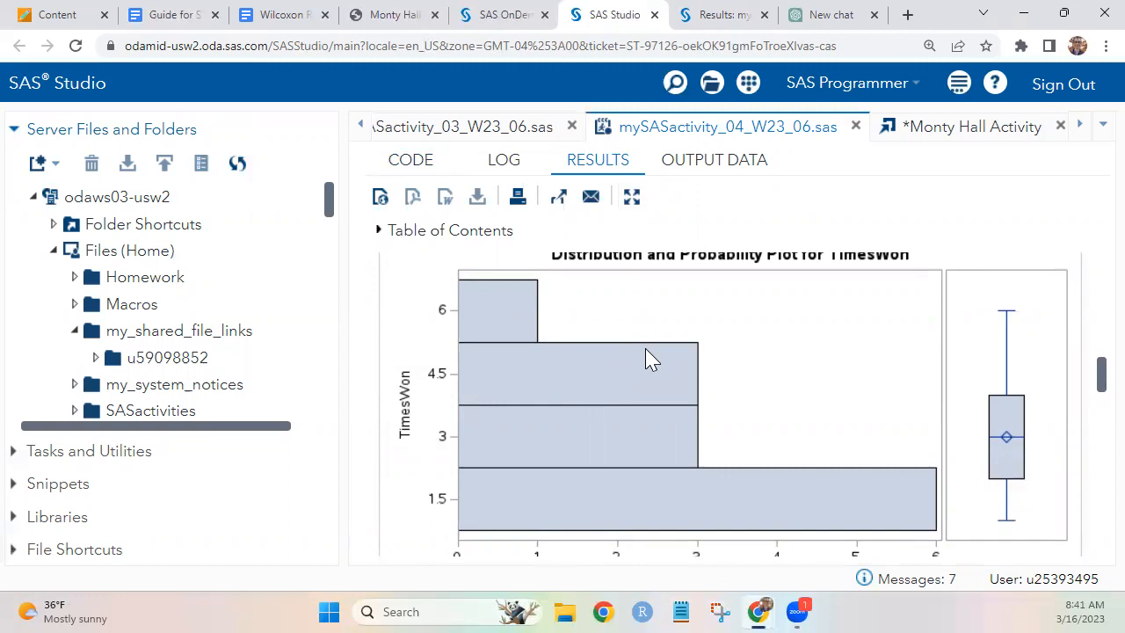
pyautogui.scroll(-1, 650, 358)
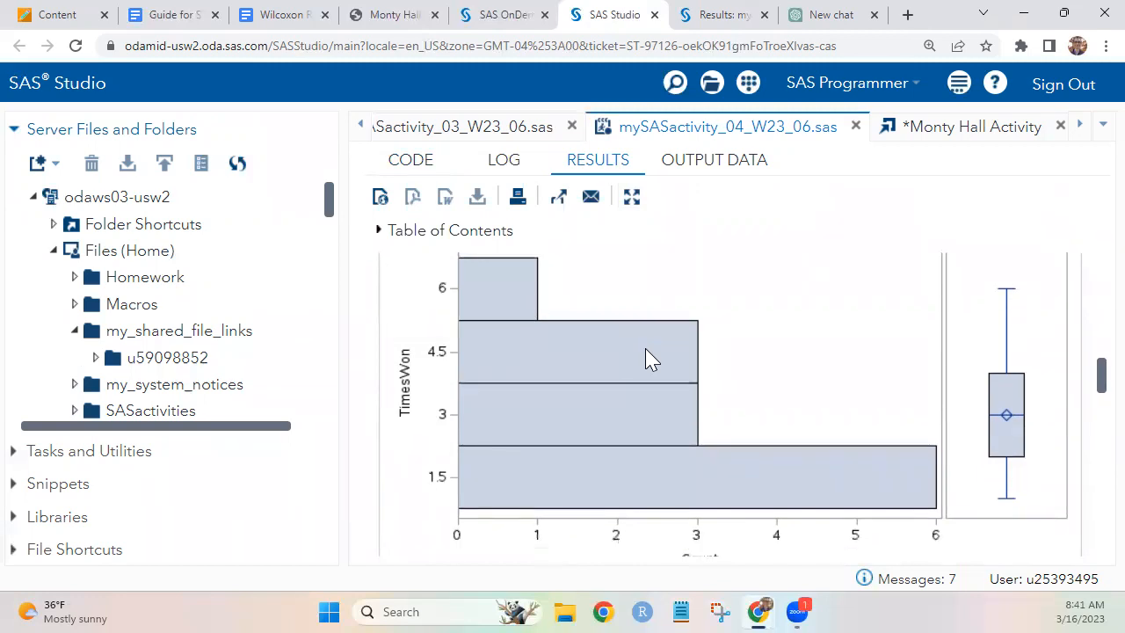
pyautogui.scroll(-3, 650, 358)
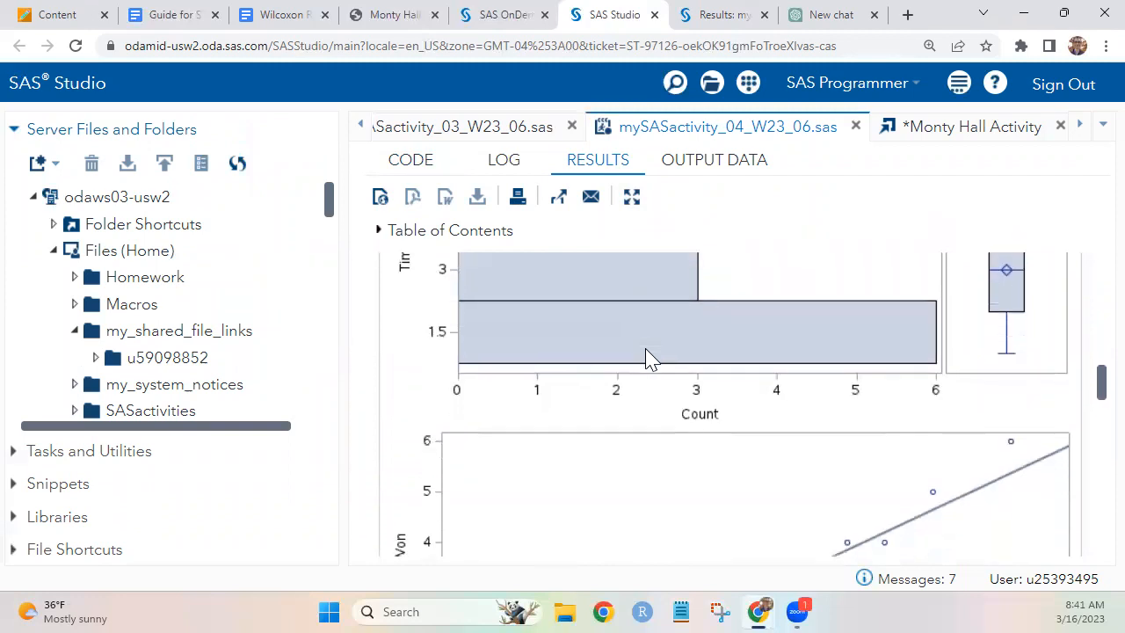
pyautogui.scroll(-2, 651, 358)
pyautogui.scroll(5, 651, 358)
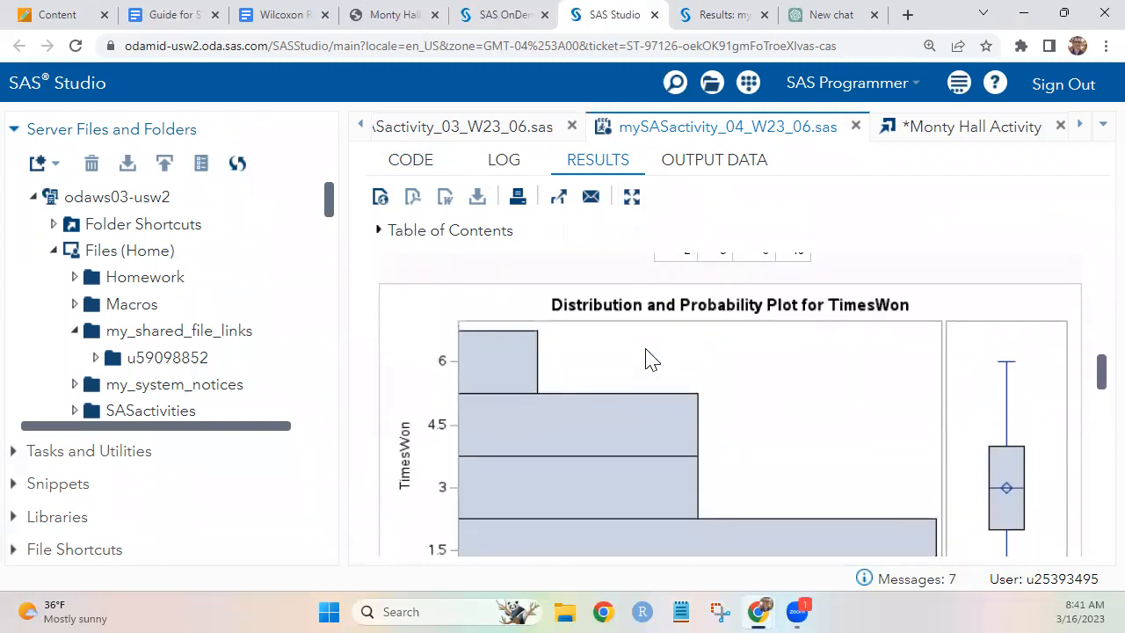
pyautogui.scroll(-5, 646, 358)
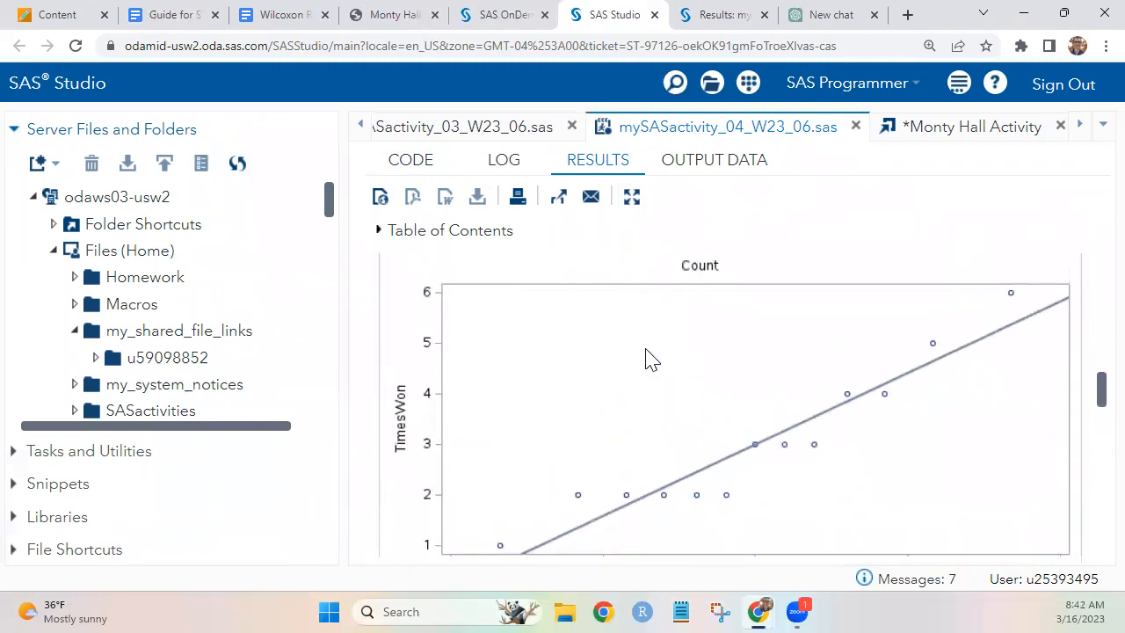
pyautogui.scroll(-1, 645, 358)
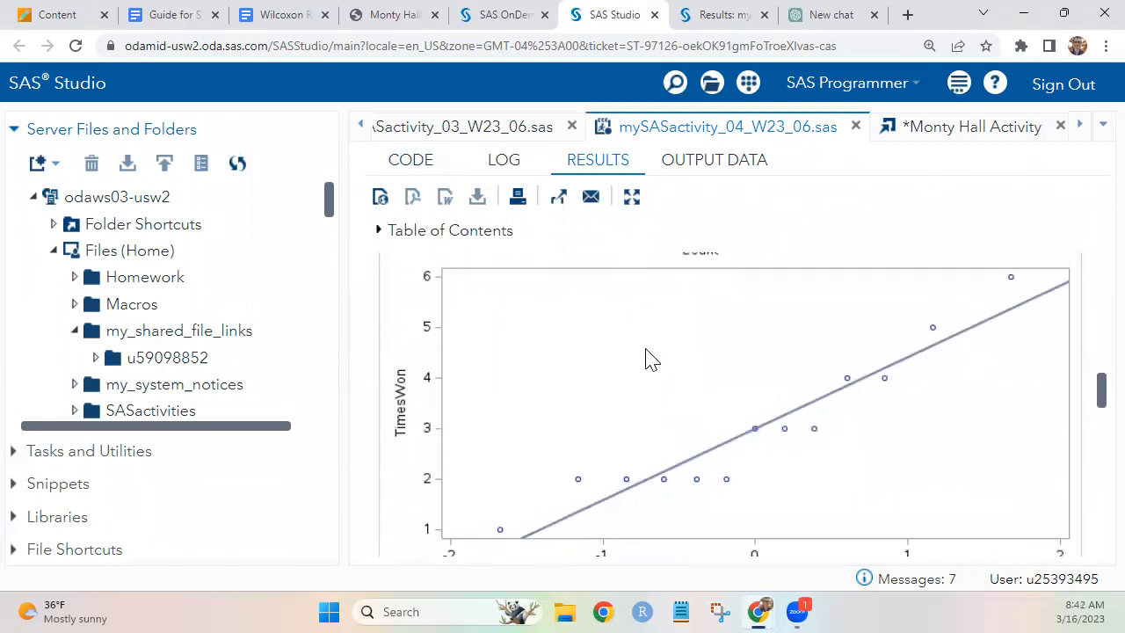
pyautogui.scroll(-1, 645, 358)
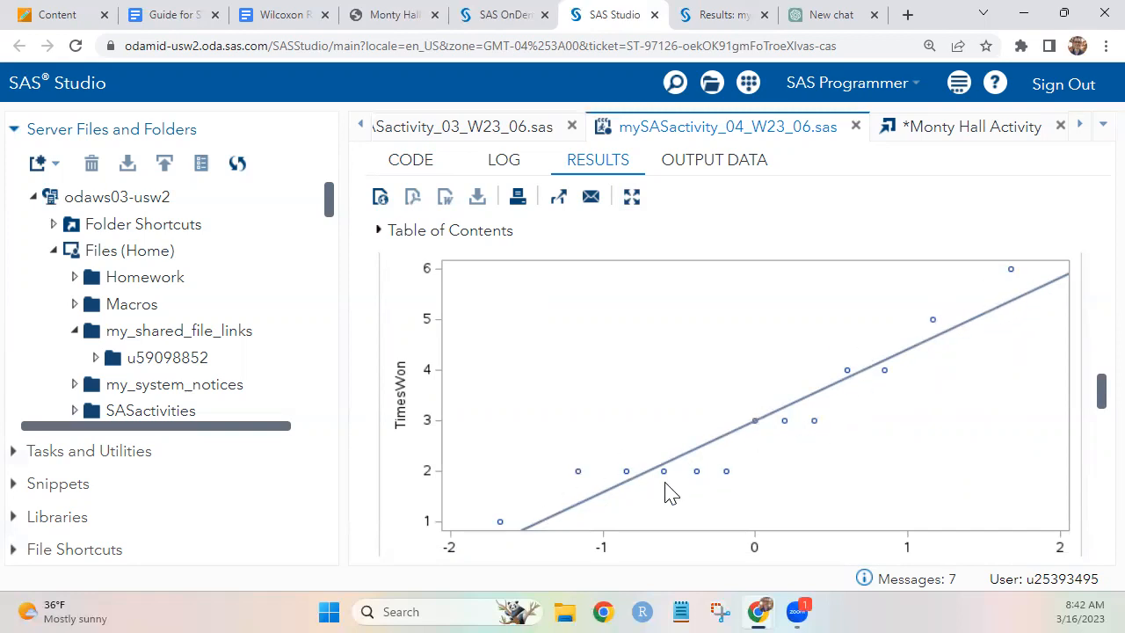
# - Switch to the STA 216 guide and examine the example Q-Q plots in its Histograms and Q-Q Plots section
pyautogui.click(179, 29)
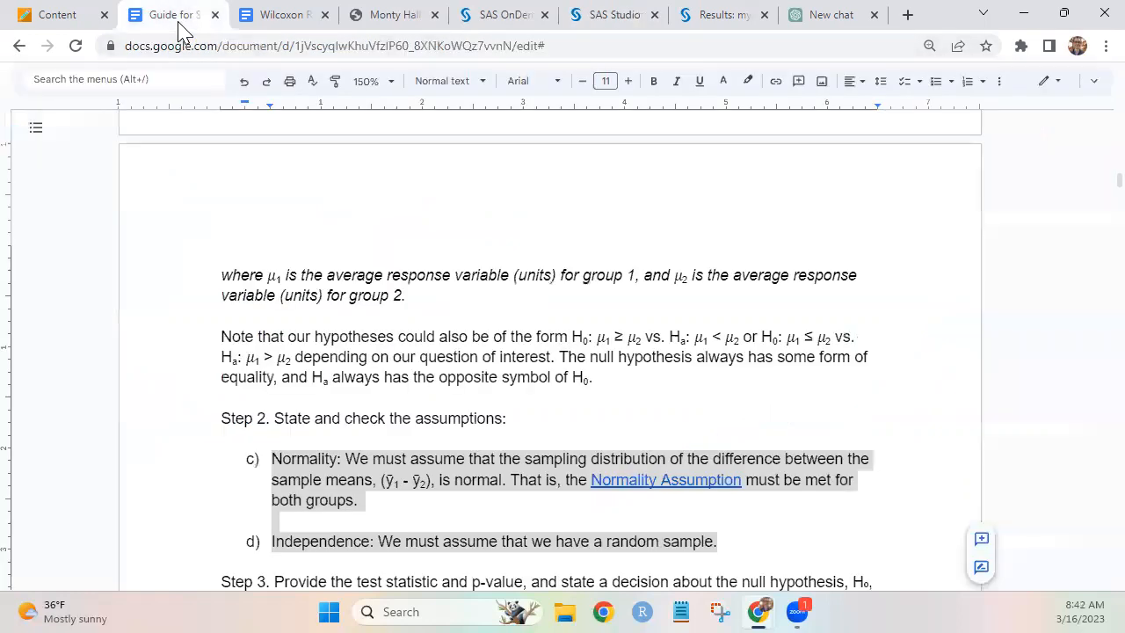
pyautogui.scroll(20, 364, 201)
pyautogui.scroll(2, 365, 202)
pyautogui.scroll(-3, 365, 201)
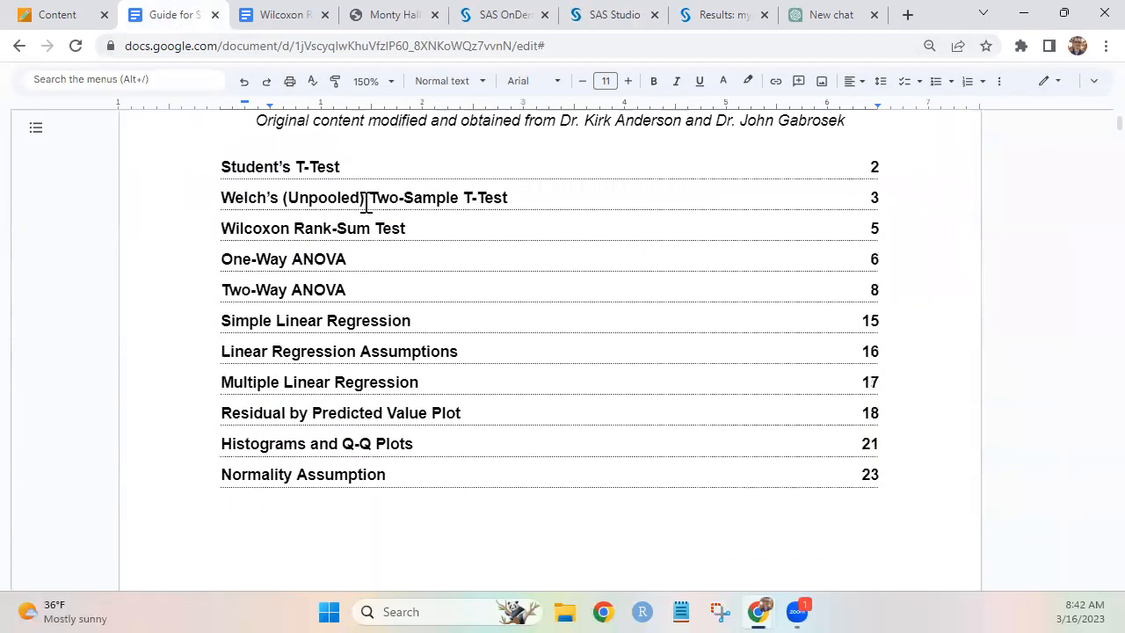
pyautogui.click(328, 444)
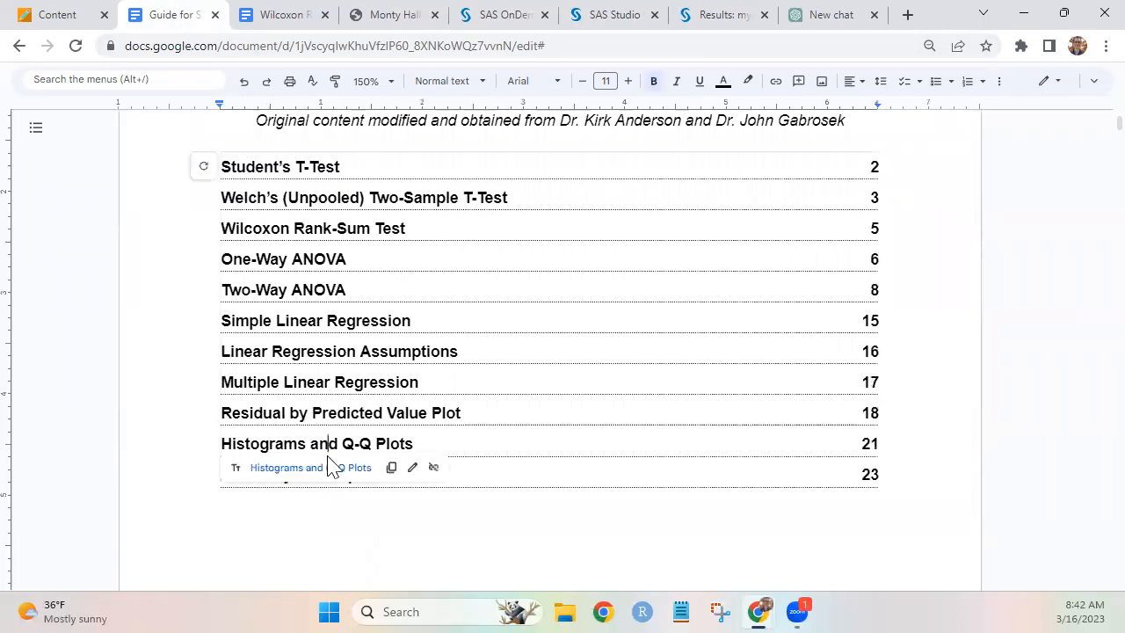
pyautogui.click(327, 468)
pyautogui.scroll(-1, 538, 359)
pyautogui.scroll(-10, 539, 359)
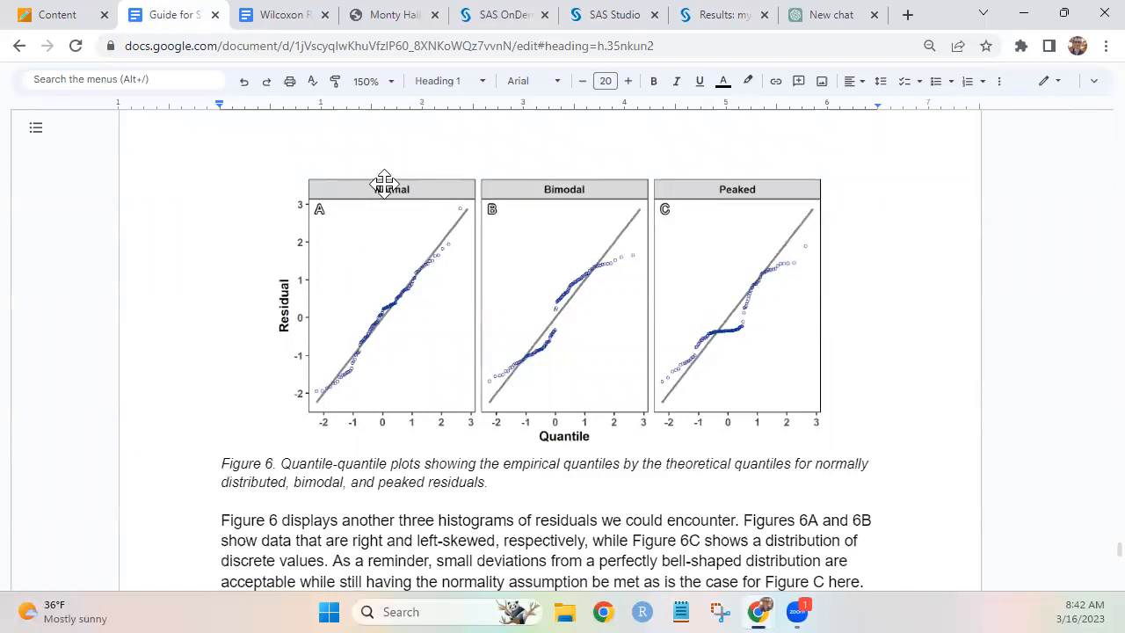
# - Return to SAS Studio and check the Stay group's Q-Q plot and box plot against the guide's examples
pyautogui.click(589, 13)
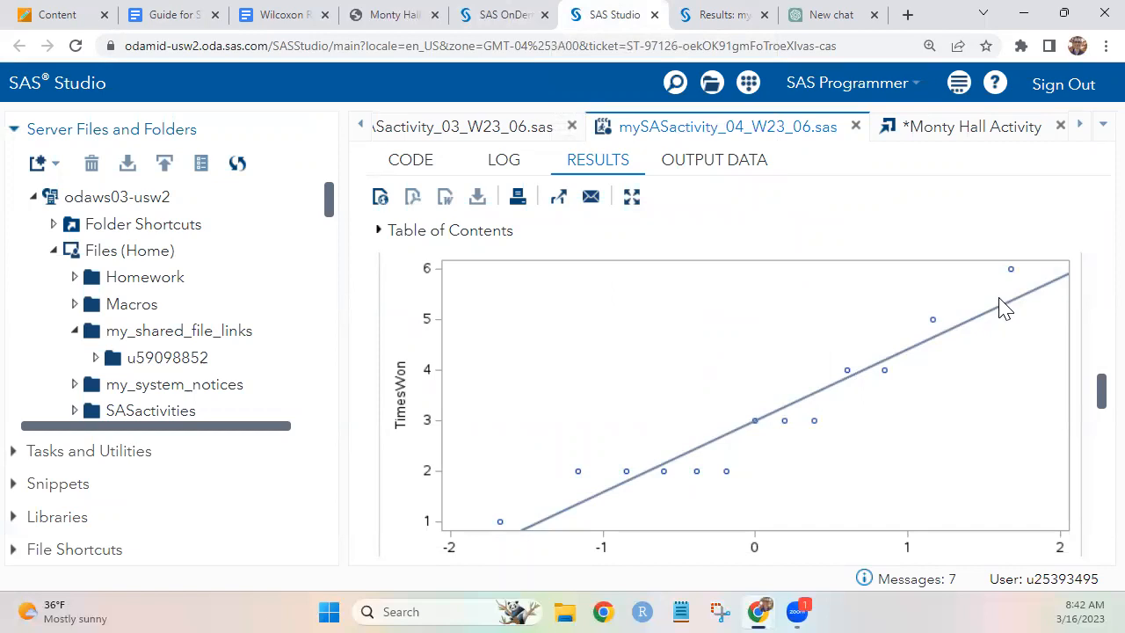
pyautogui.scroll(1, 1004, 307)
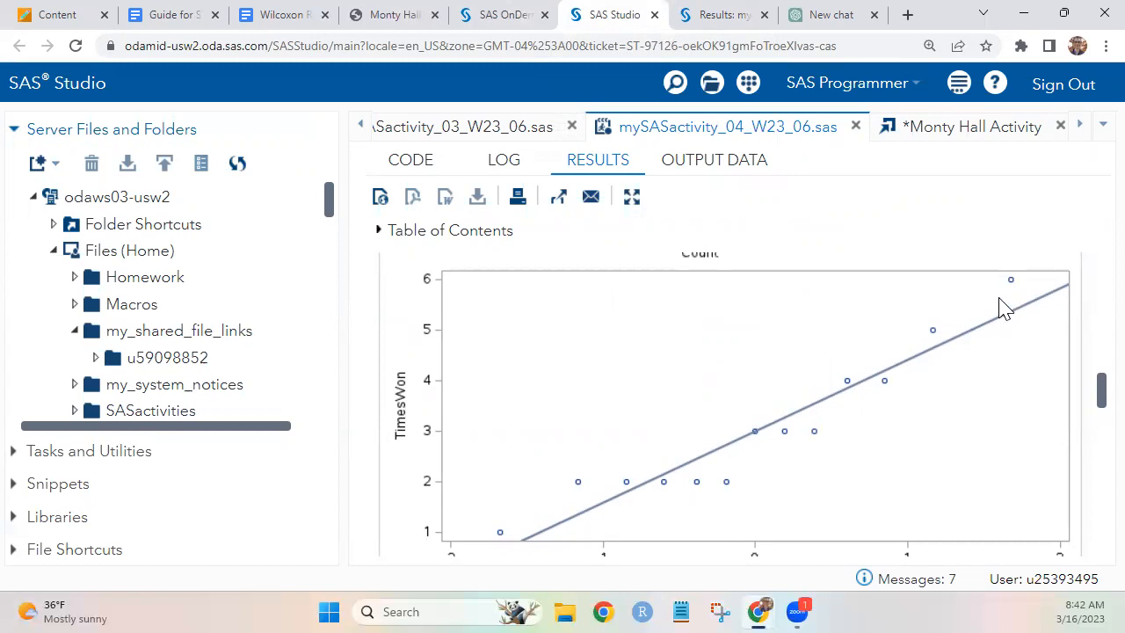
pyautogui.scroll(5, 1004, 307)
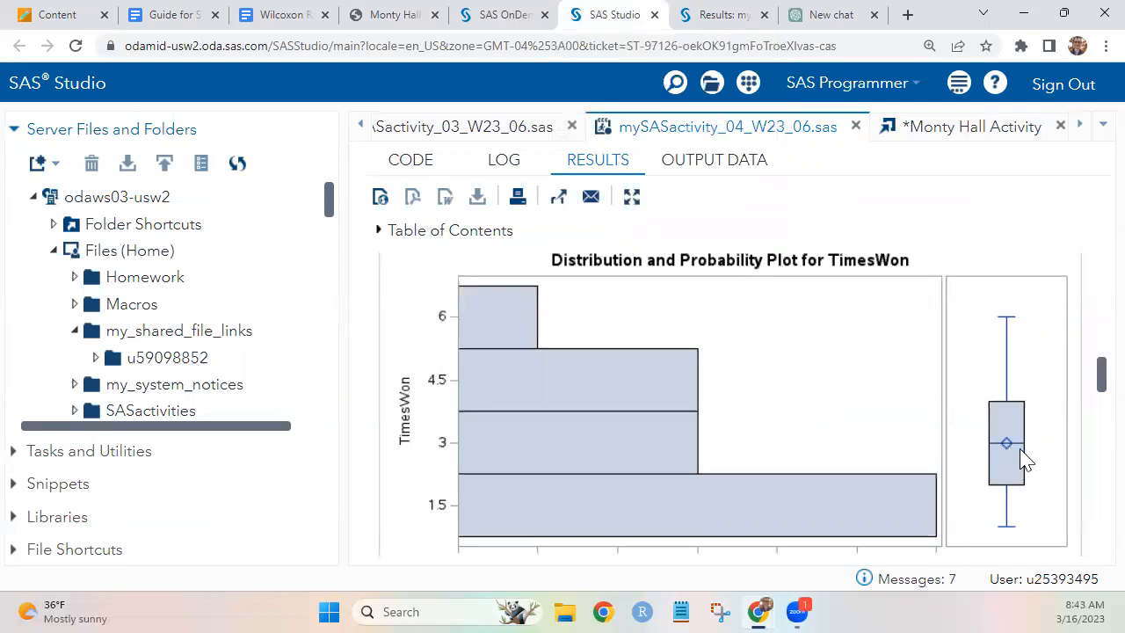
# - Compare the mean and median in the Stay group's Basic Statistical Measures table, and go back to its distribution plots
pyautogui.scroll(3, 1039, 481)
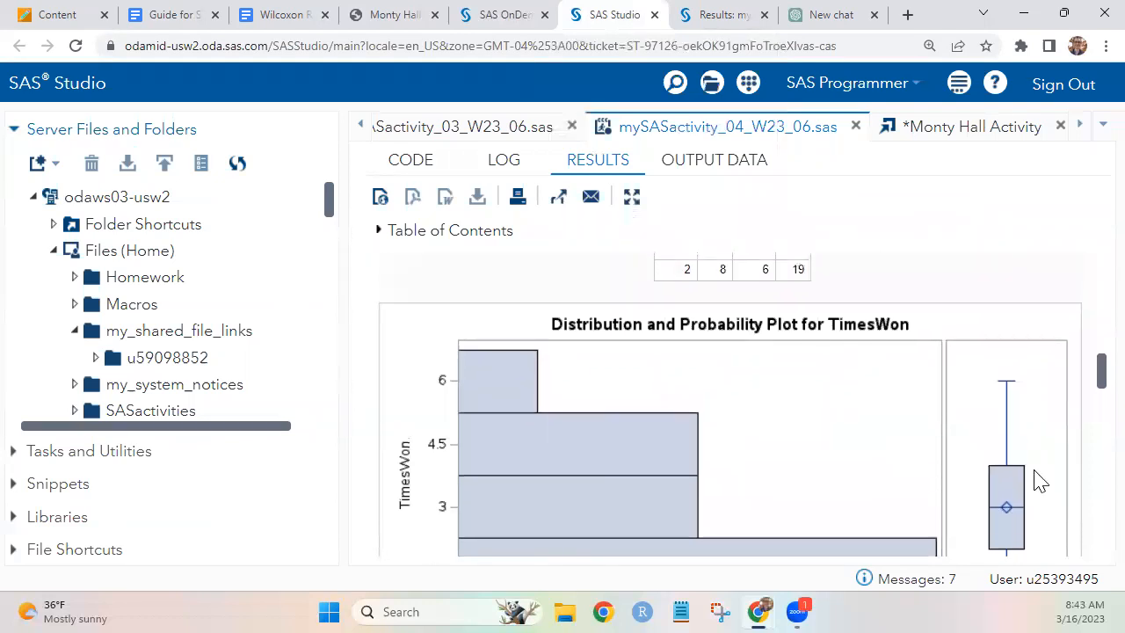
pyautogui.scroll(6, 1039, 480)
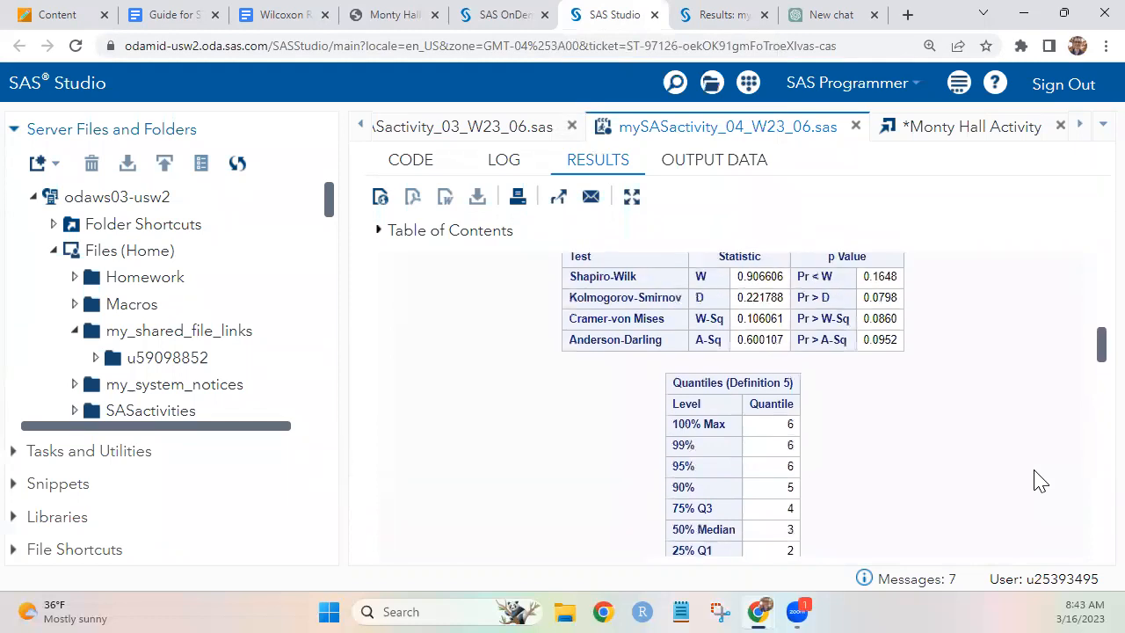
pyautogui.scroll(3, 1040, 481)
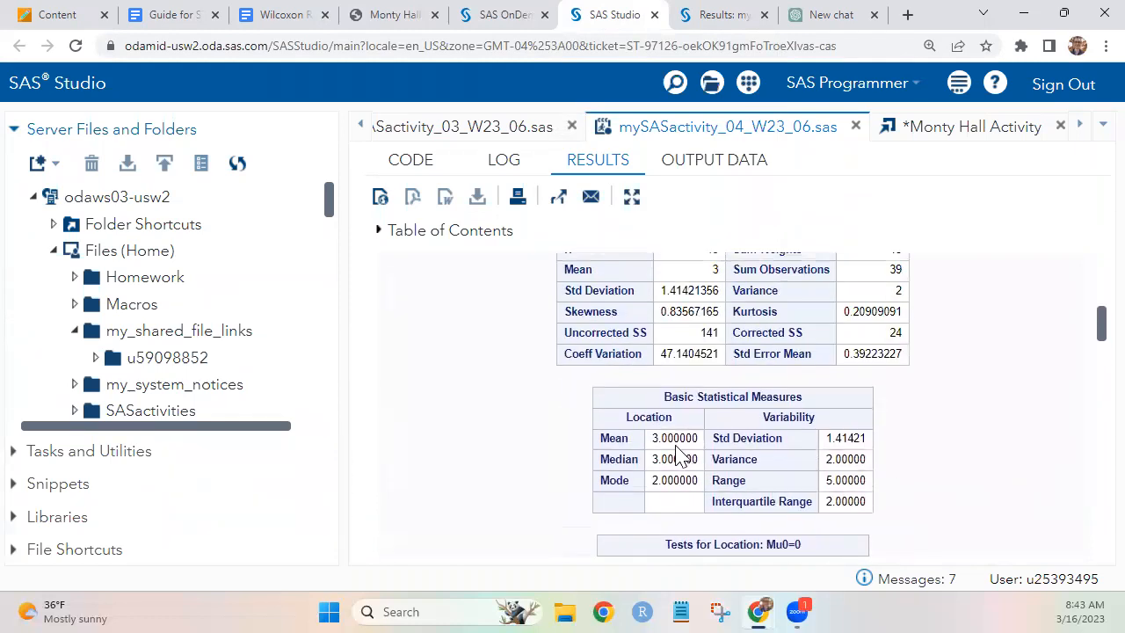
pyautogui.doubleClick(670, 437)
pyautogui.click(670, 459)
pyautogui.doubleClick(670, 459)
pyautogui.scroll(-5, 923, 447)
pyautogui.scroll(-5, 923, 448)
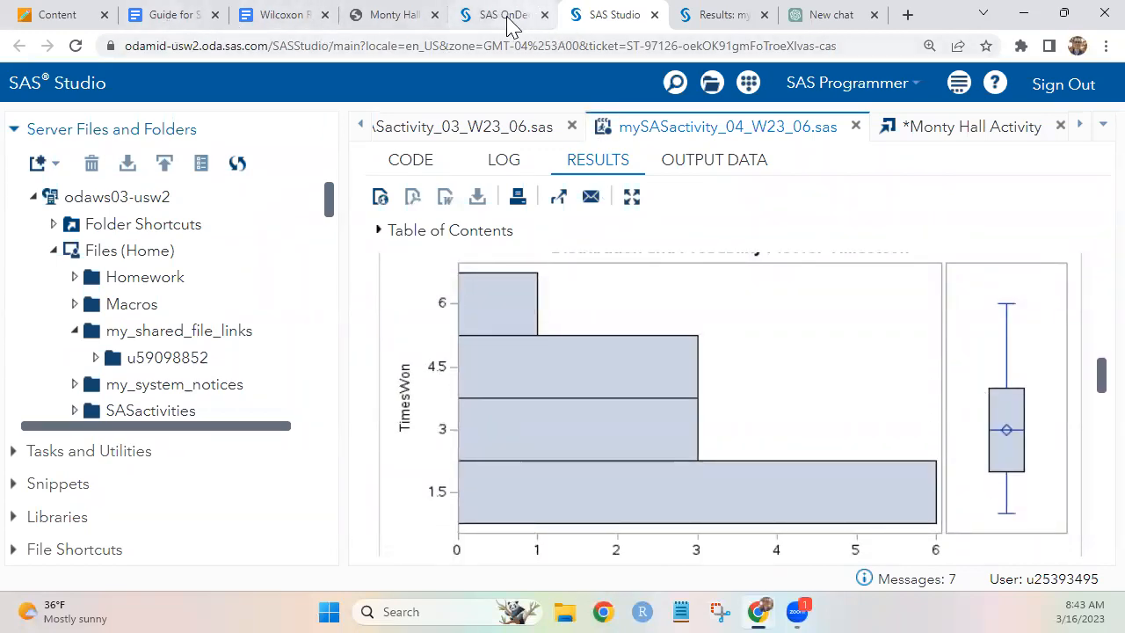
# - Return to the program code and start a note under the Normality assumption: "The histogram is somewhat problematic in that it is not bell-shaped, but"
pyautogui.click(403, 158)
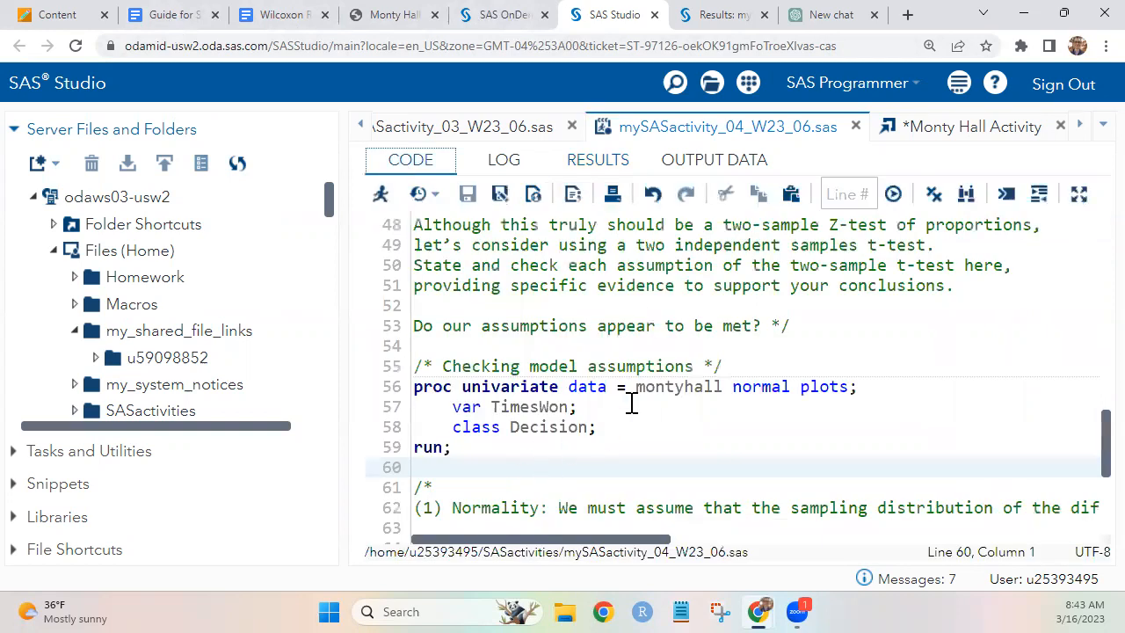
pyautogui.scroll(-4, 627, 402)
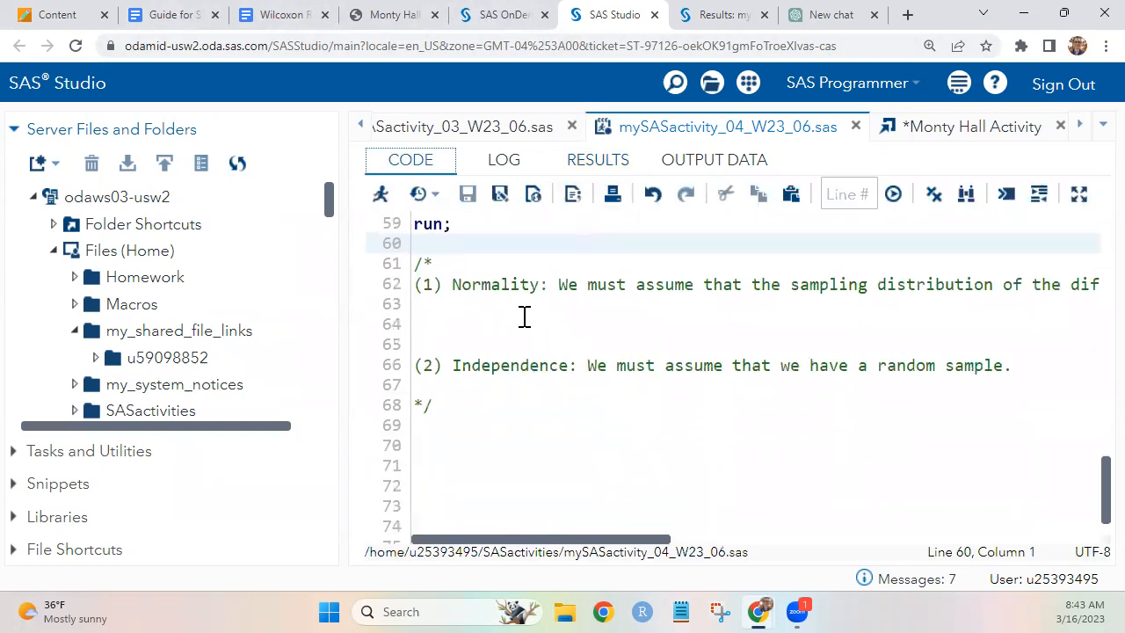
pyautogui.click(523, 316)
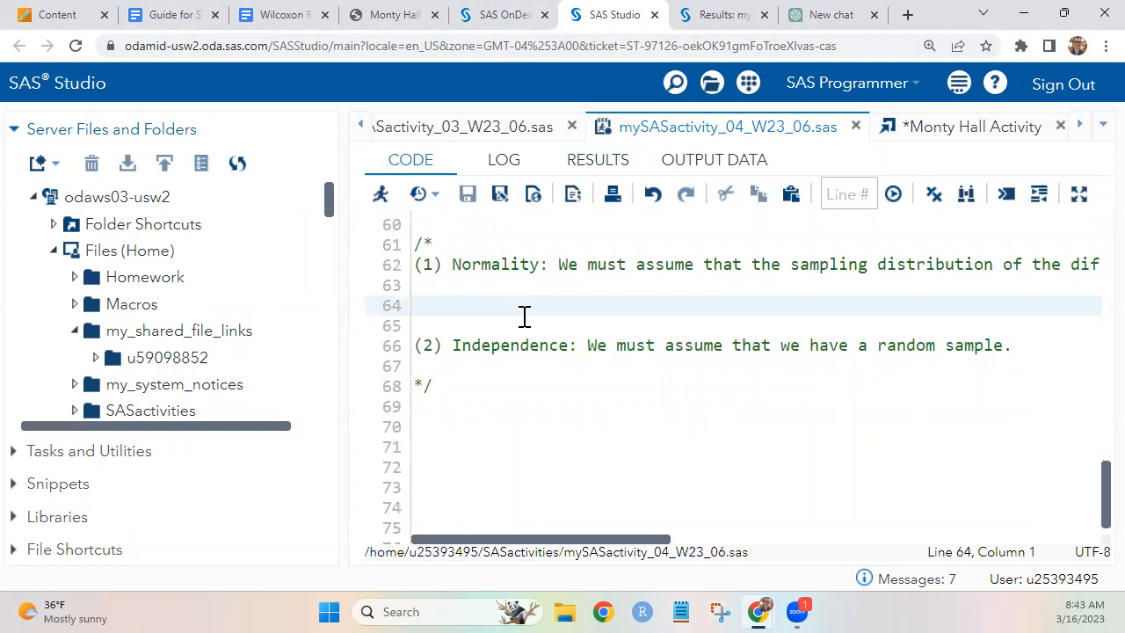
pyautogui.write('The hi')
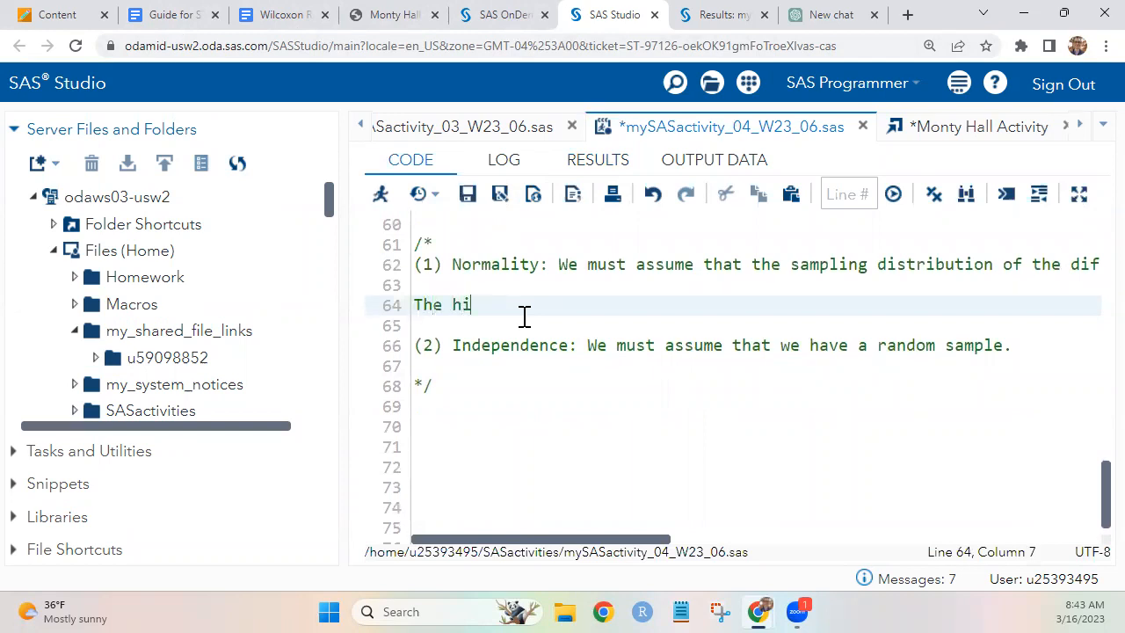
pyautogui.write('stogram is somew')
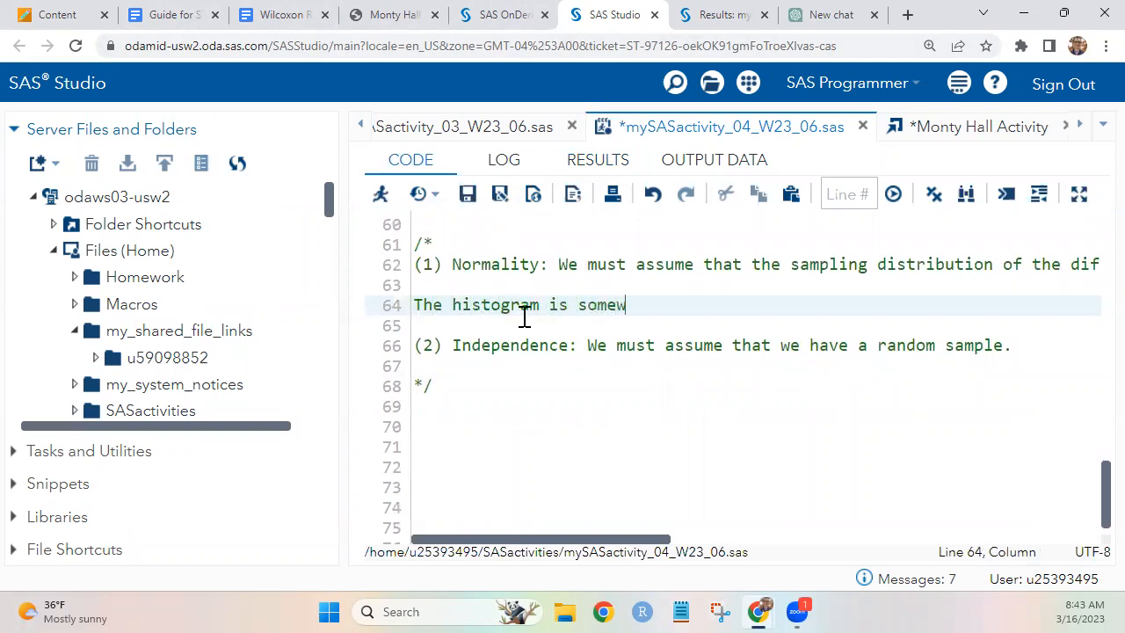
pyautogui.write('hat problematic in t')
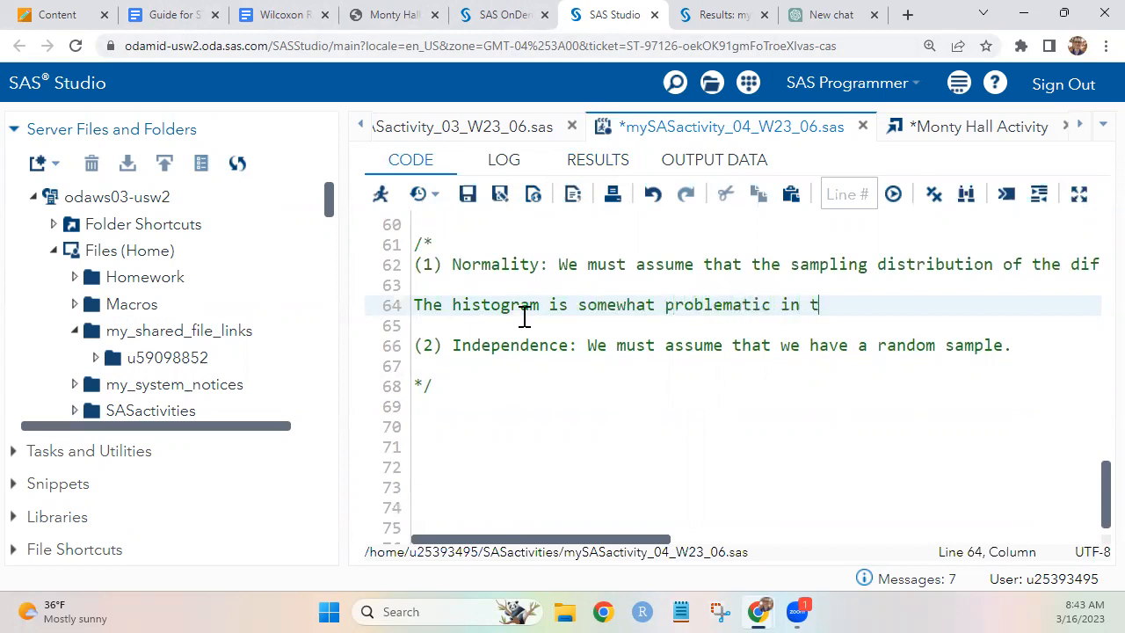
pyautogui.write('hat it is not ')
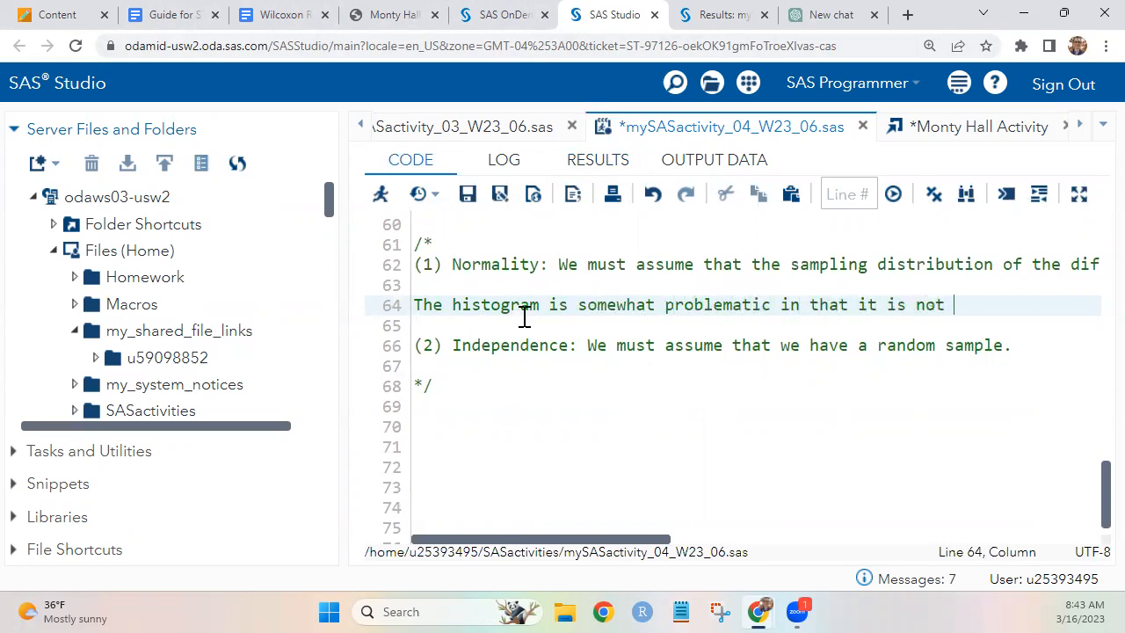
pyautogui.write('bell-shaped, but')
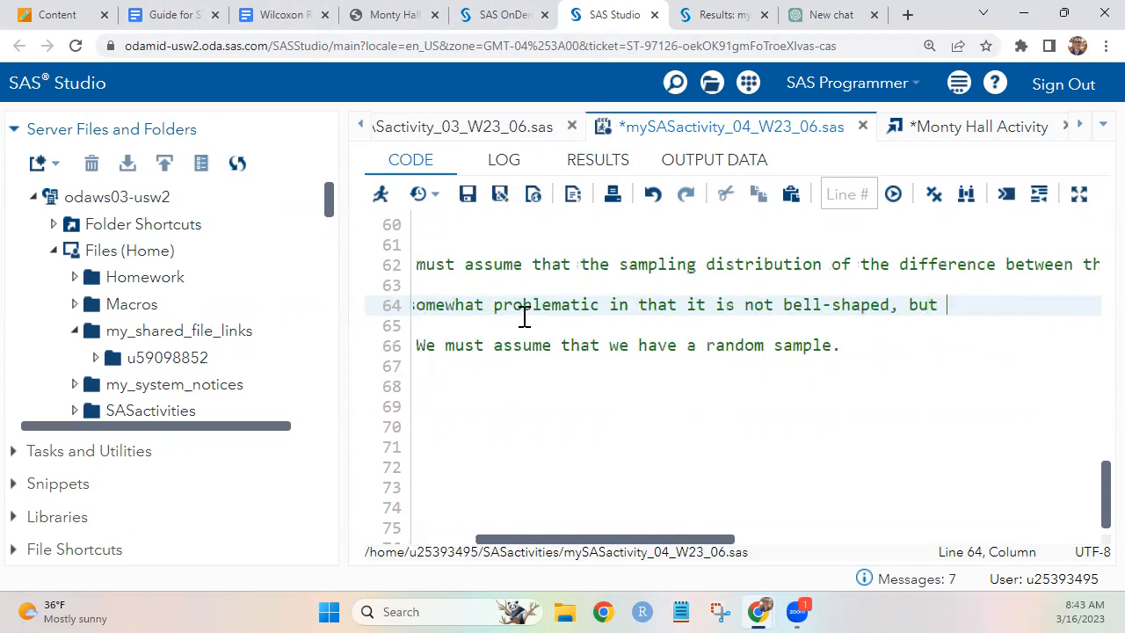
# - Continue the normality note with "the box plot shows a" and break the line after "bell-shaped,"
pyautogui.write(' the box plots')
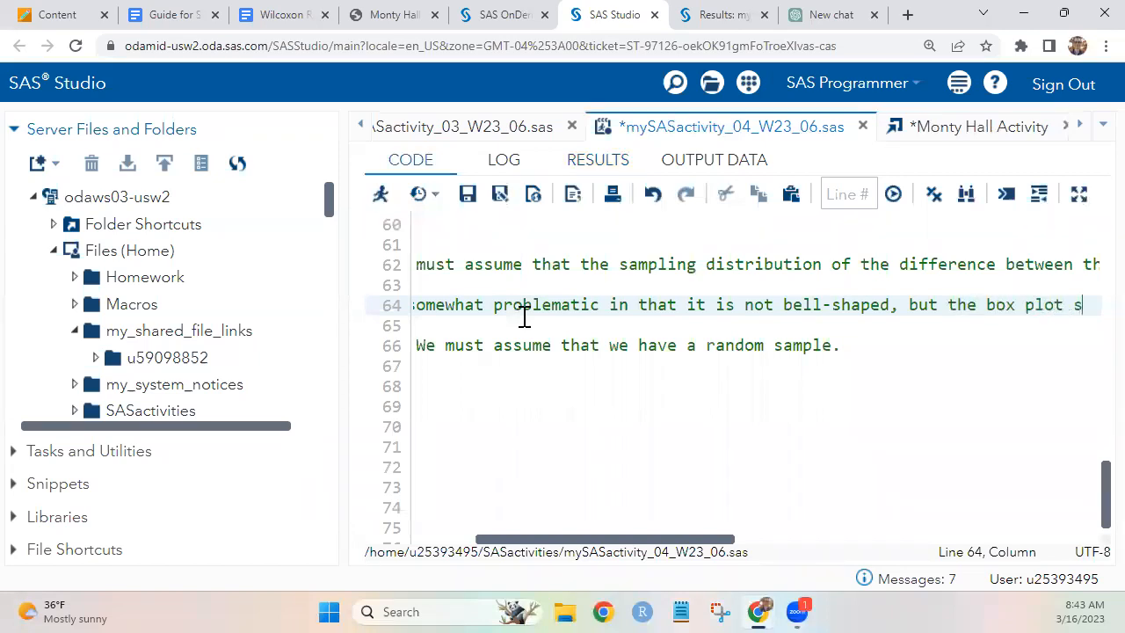
pyautogui.write('hows a')
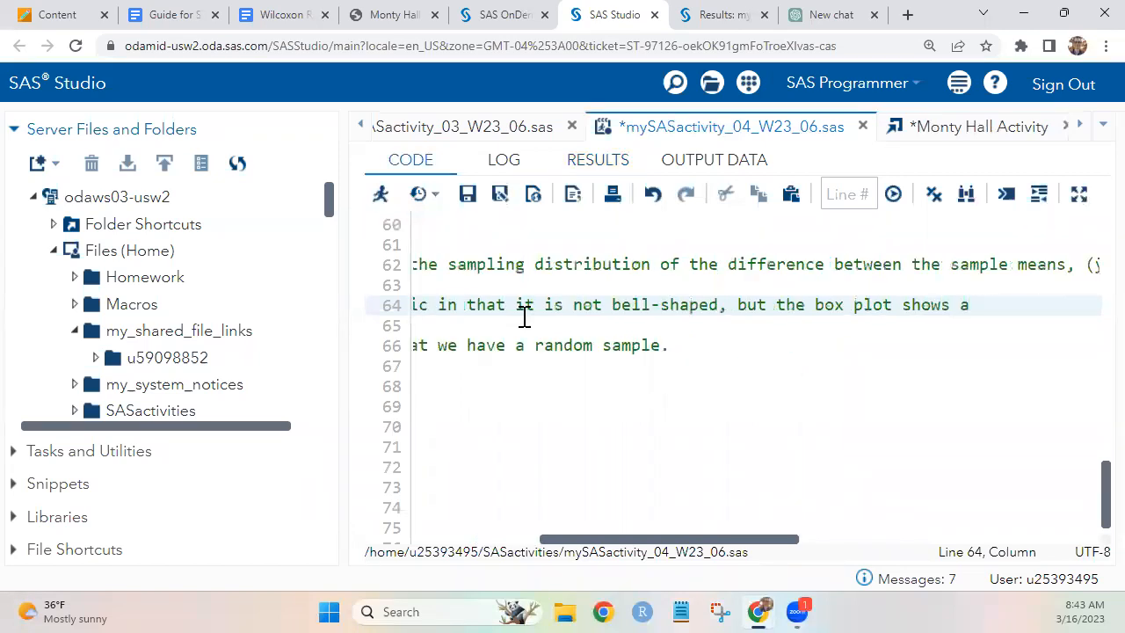
pyautogui.press('Home')
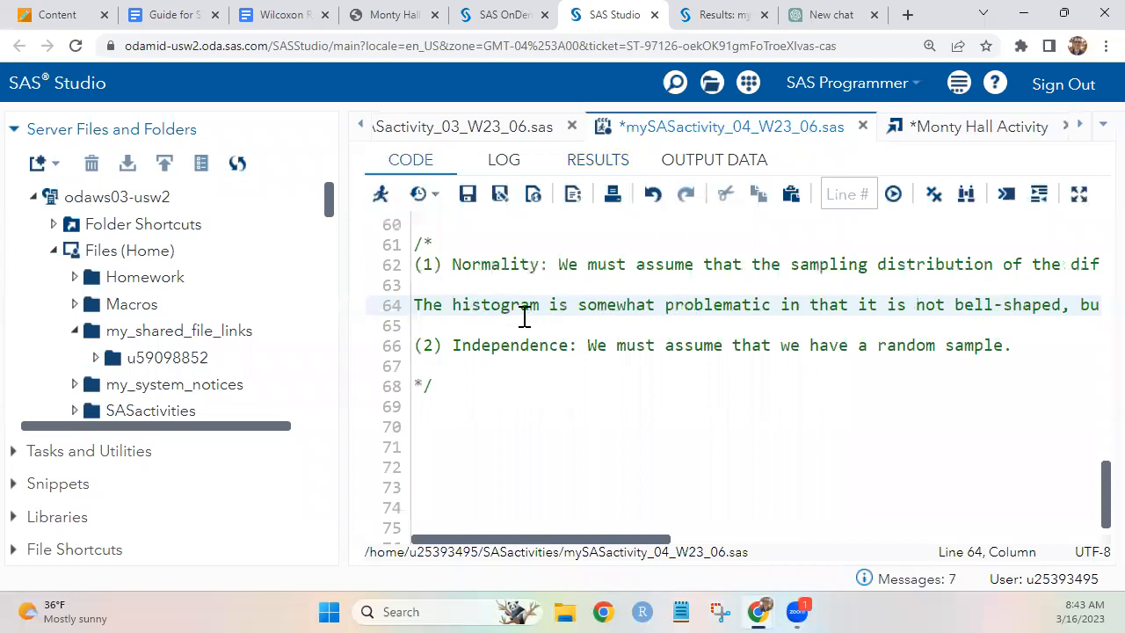
pyautogui.click(1068, 307)
pyautogui.press('Return')
pyautogui.press('End')
# - Finish the box plot clause with "symmetric distribution with no outliers", putting "outliers" on a new line and correcting the misspellings
pyautogui.write('symmetric distribution')
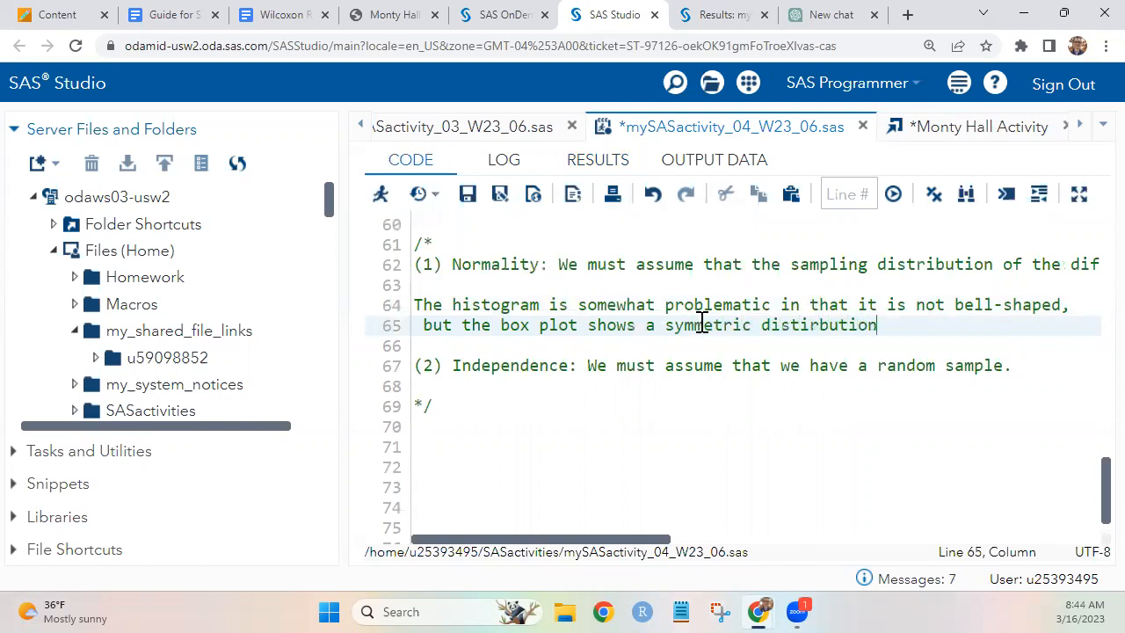
pyautogui.press('BackSpace')
pyautogui.press('BackSpace')
pyautogui.press('BackSpace')
pyautogui.press('BackSpace')
pyautogui.press('BackSpace')
pyautogui.press('BackSpace')
pyautogui.press('BackSpace')
pyautogui.press('BackSpace')
pyautogui.write('ribution with no')
pyautogui.press('Return')
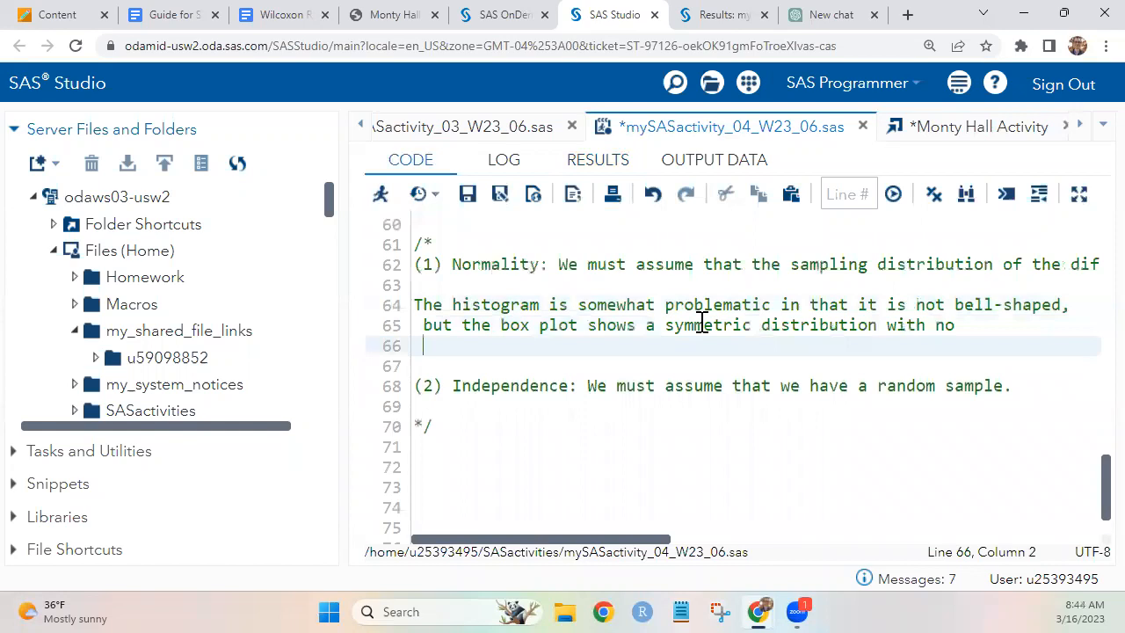
pyautogui.write('outlliers')
pyautogui.press('BackSpace')
pyautogui.press('BackSpace')
pyautogui.press('BackSpace')
pyautogui.press('BackSpace')
pyautogui.press('BackSpace')
pyautogui.write('iers')
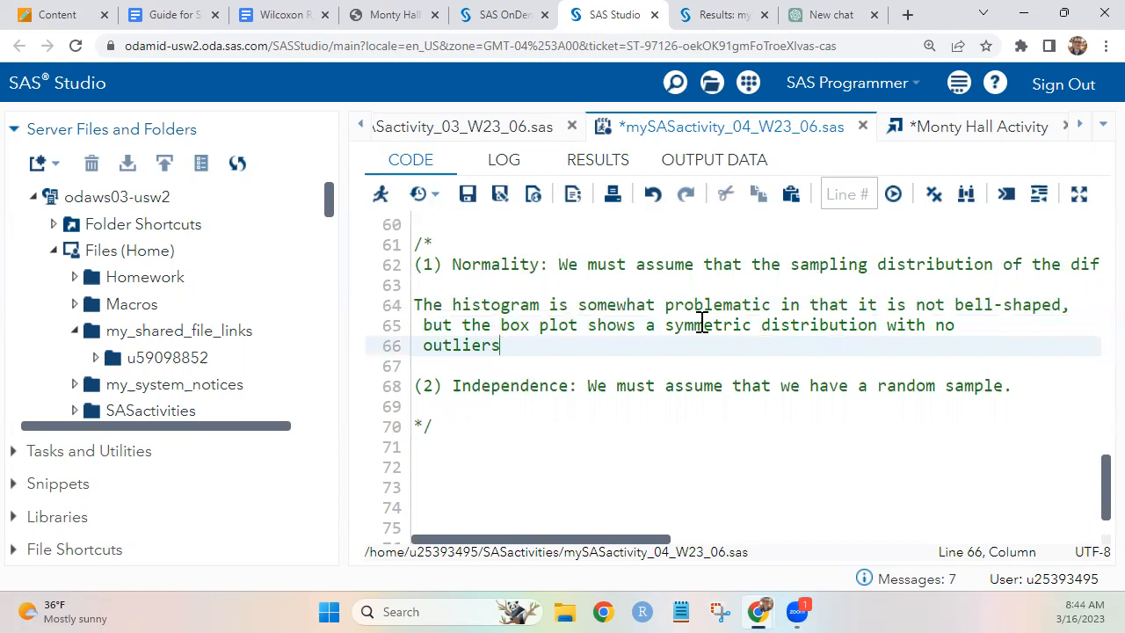
# - Add ", and the points on the QQ-plot do not stray far from the diagonal line. Overall, normality" to the note, breaking the line after "stray"
pyautogui.write(', and the points on th')
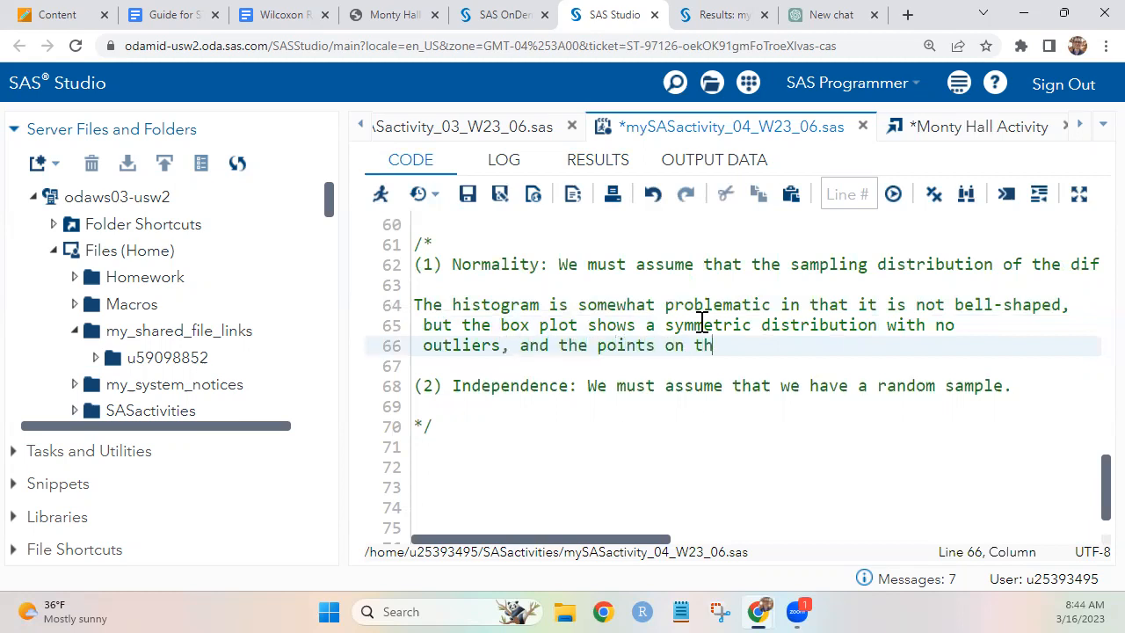
pyautogui.write('e QQ-plot')
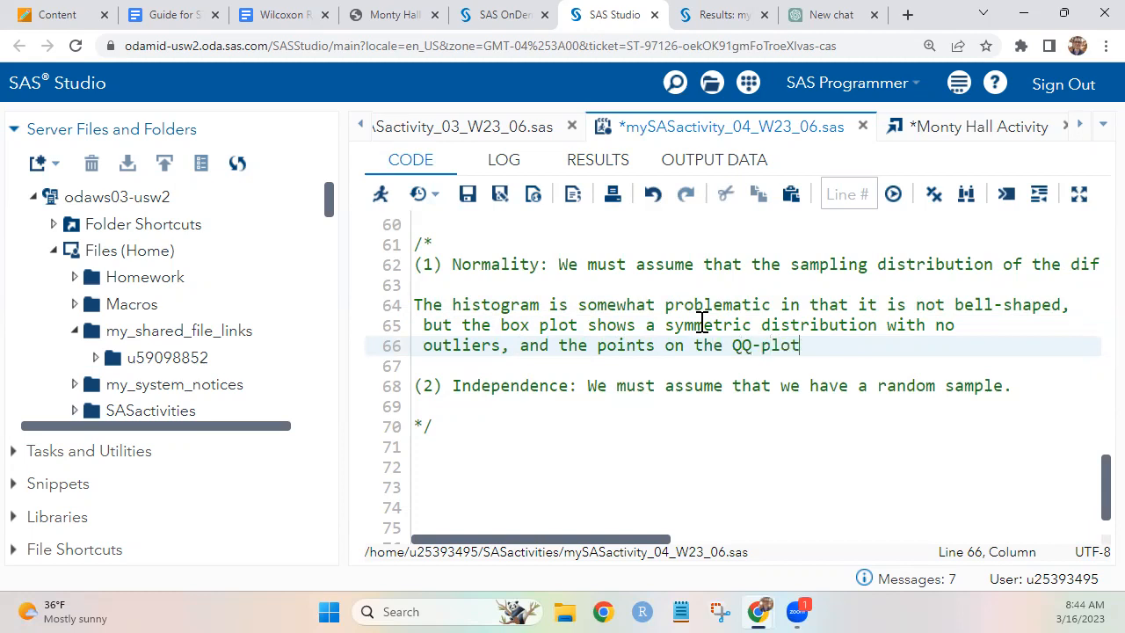
pyautogui.write(' do not stray')
pyautogui.press('Return')
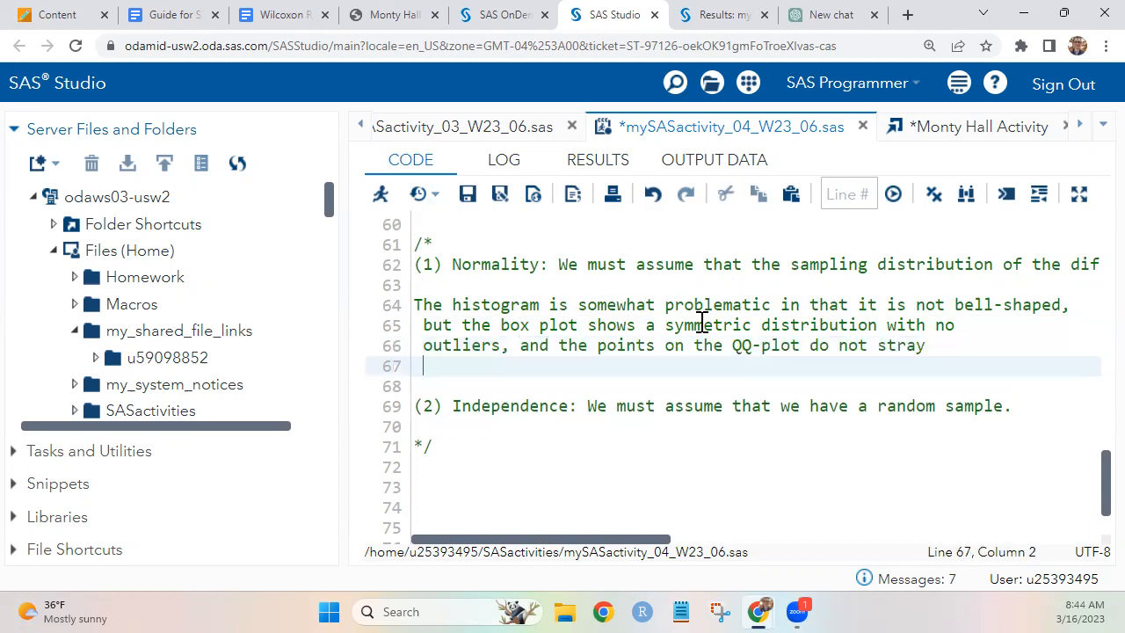
pyautogui.write('far from')
pyautogui.write('the ')
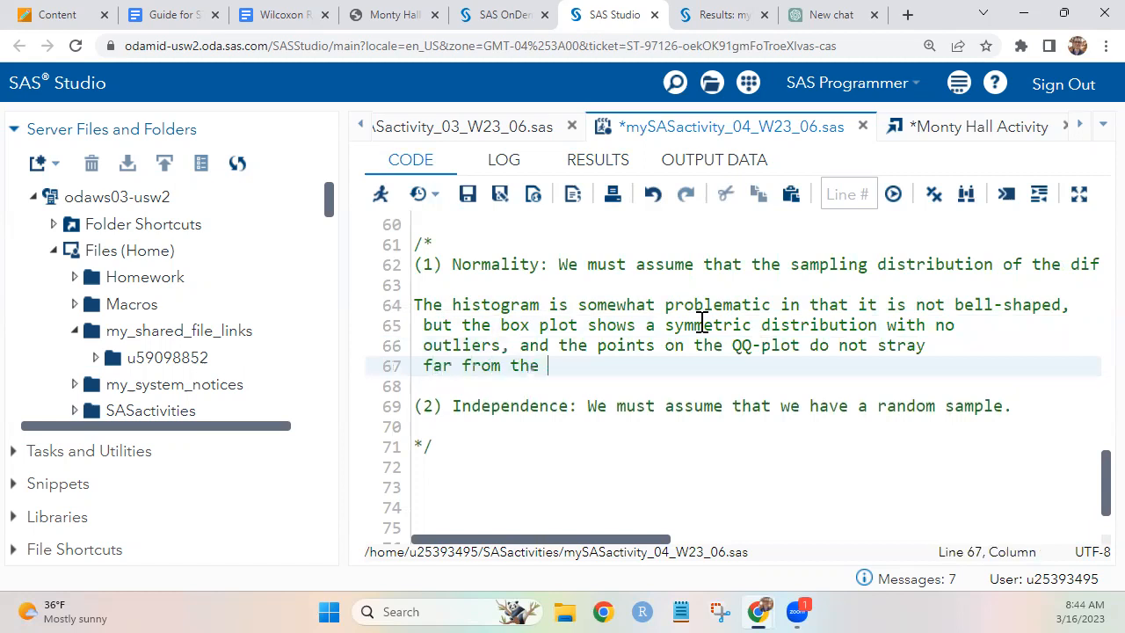
pyautogui.write('diagonal line. Overall, normality i')
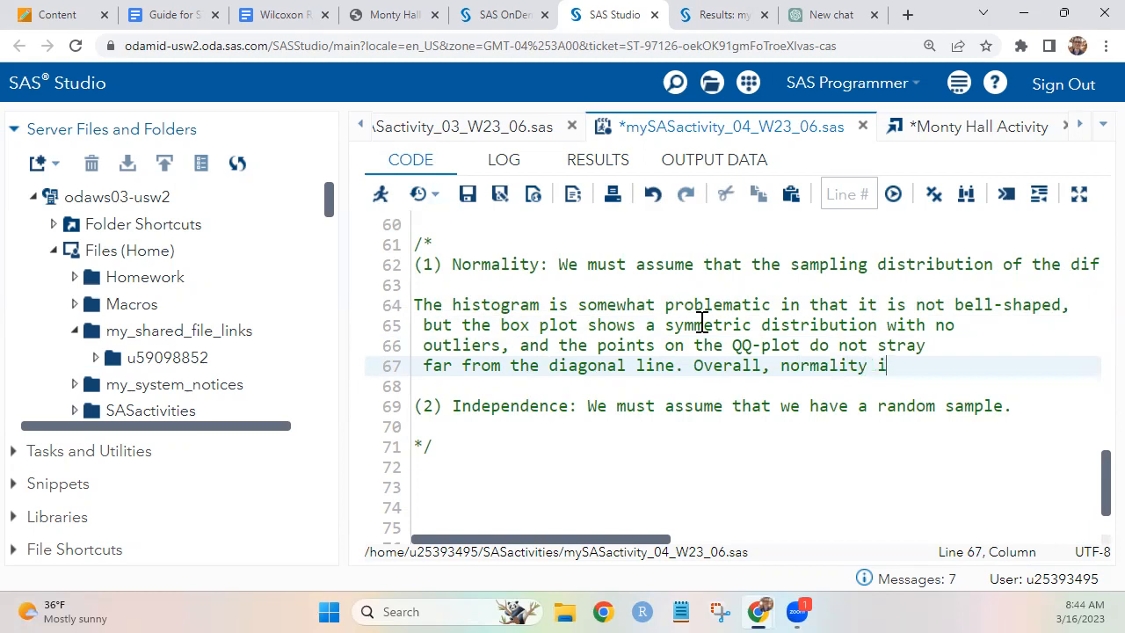
# - Extend the note's concluding sentence with "appears to be met for", continuing on a new line after "to"
pyautogui.press('BackSpace')
pyautogui.write('appears to')
pyautogui.press('Return')
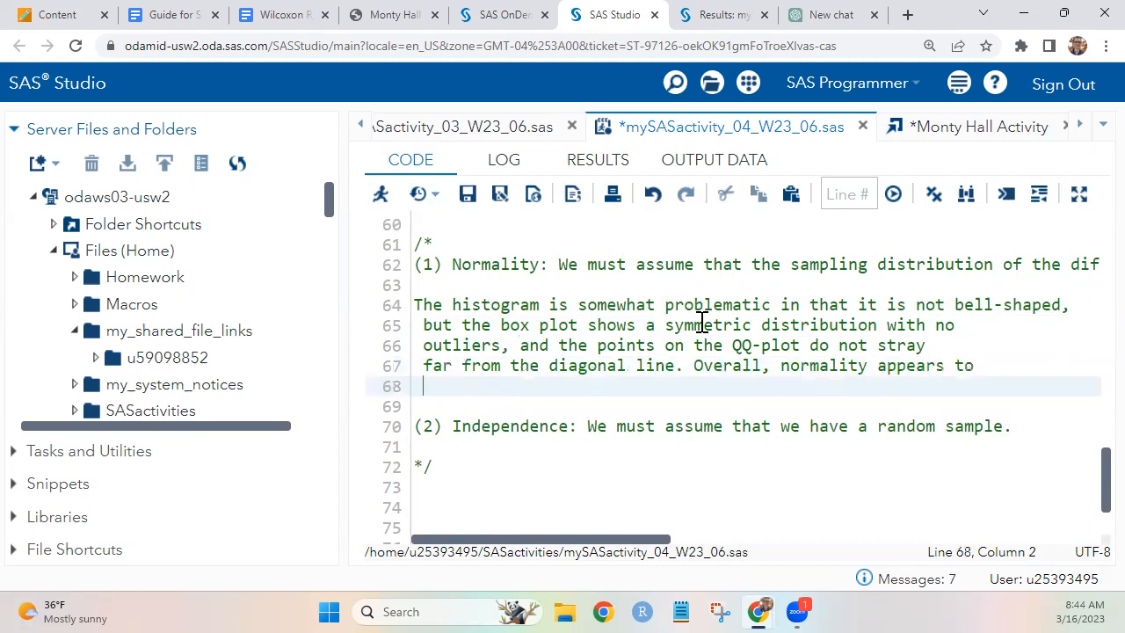
pyautogui.write('be met for')
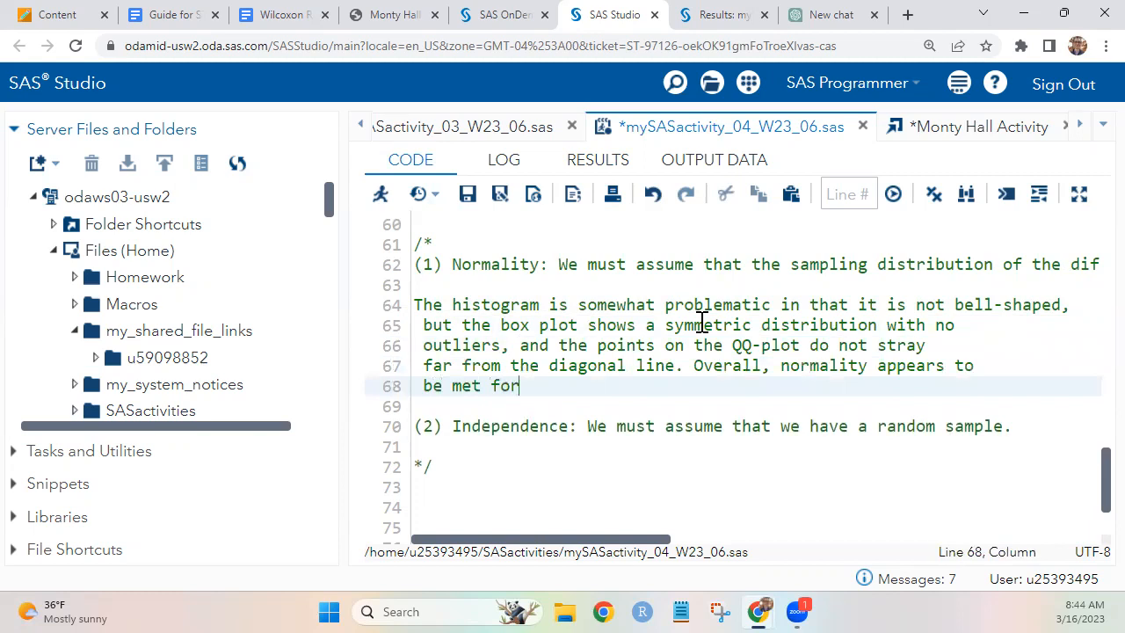
# - Check which Decision group the univariate results describe, then end the note with "the 'Stay' group." and save the program
pyautogui.click(729, 17)
pyautogui.scroll(5, 703, 151)
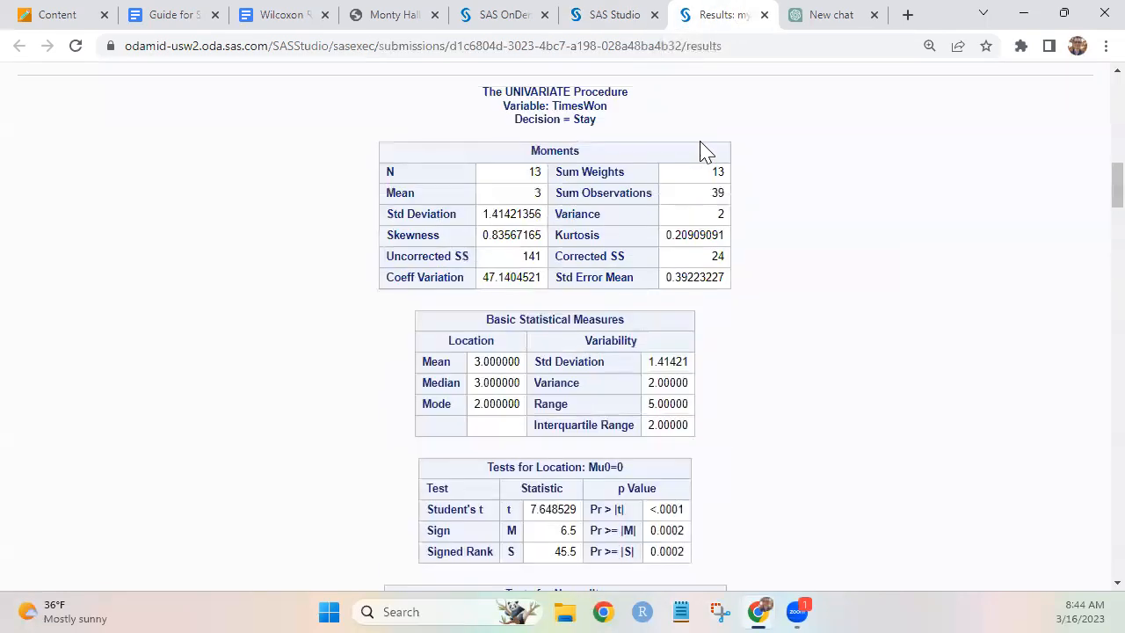
pyautogui.scroll(-3, 703, 151)
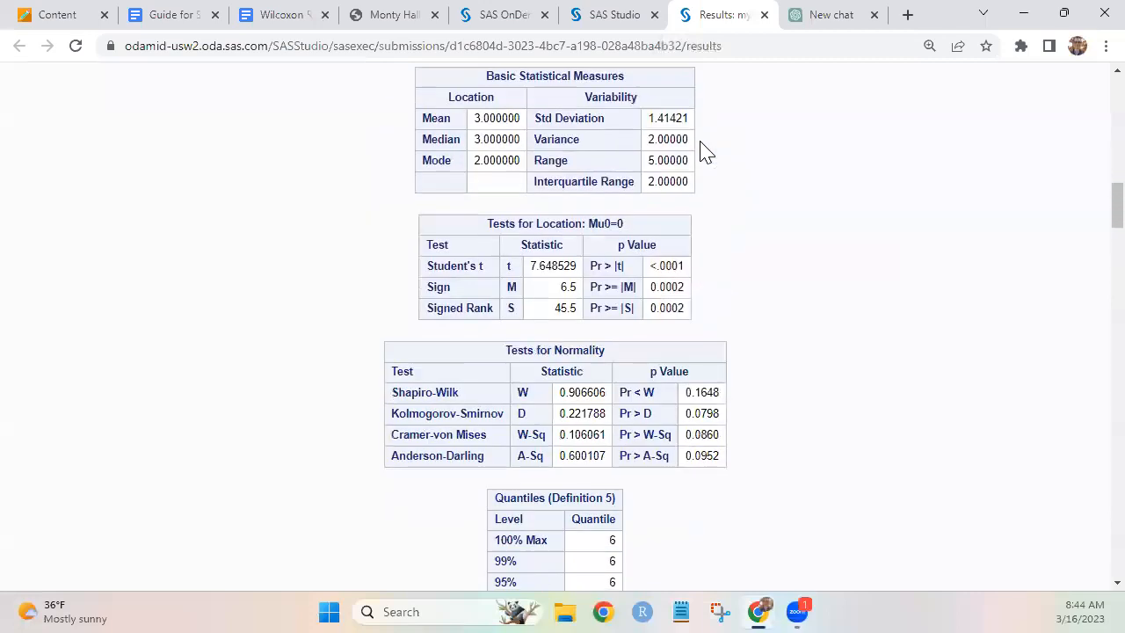
pyautogui.scroll(-9, 703, 151)
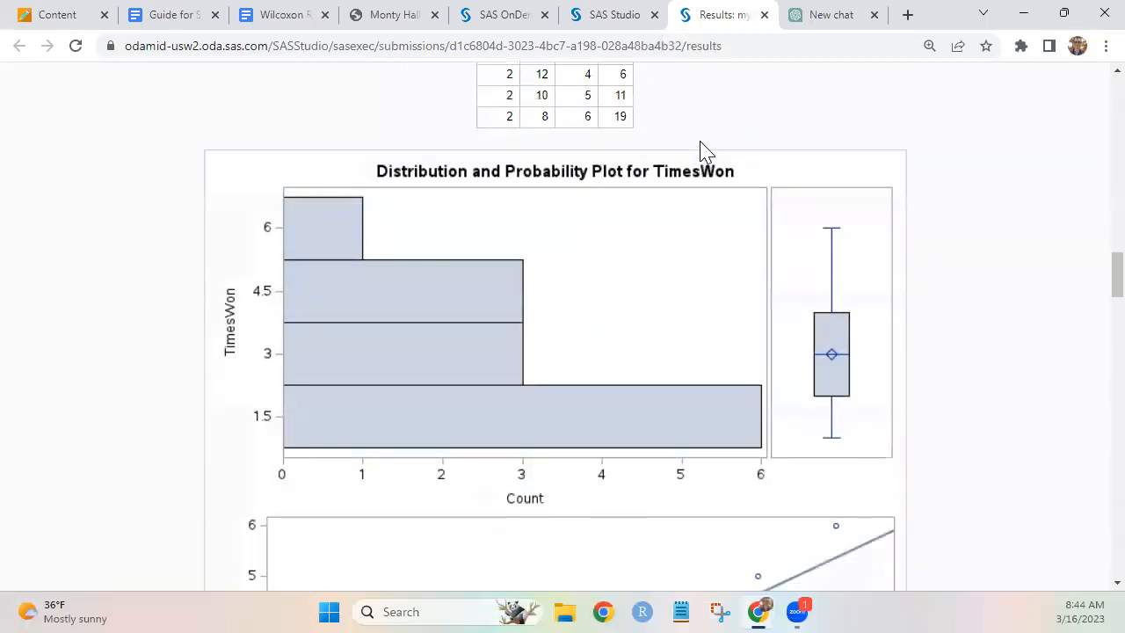
pyautogui.click(587, 20)
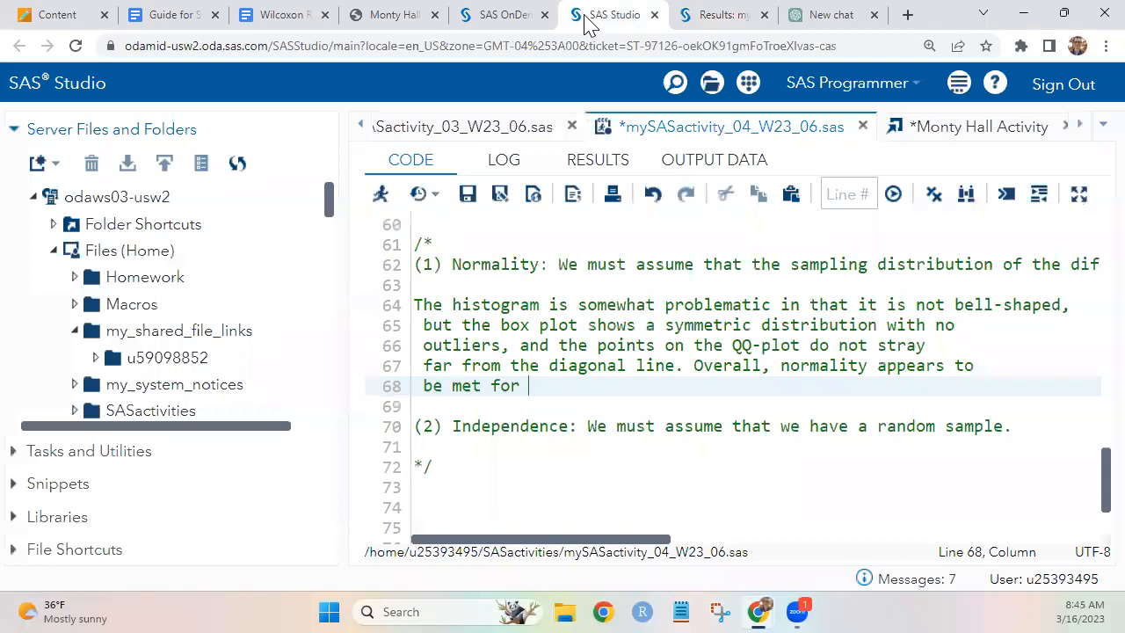
pyautogui.write("the 'Stay' group.")
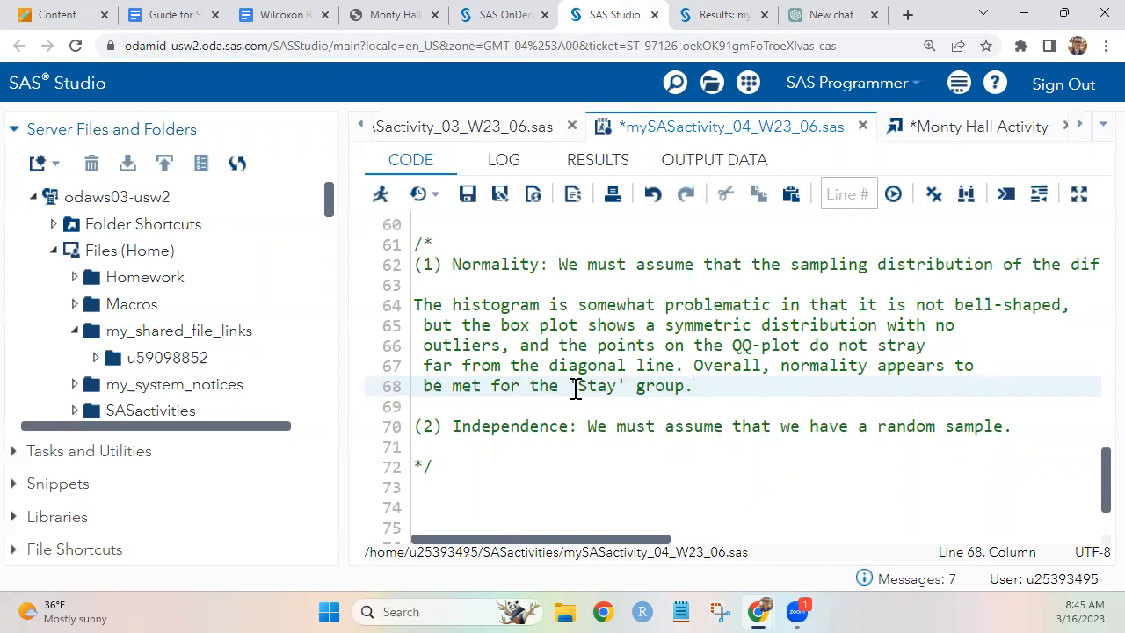
pyautogui.hotkey('ctrl', 's')
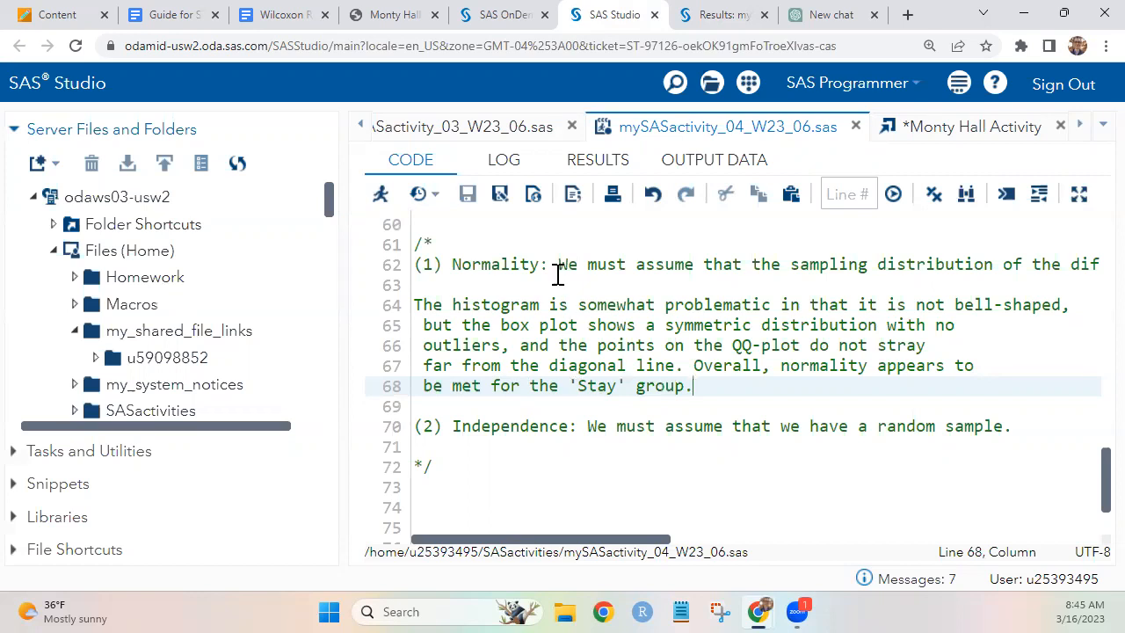
# - Examine the Switch group's univariate results for TimesWon, from the Moments and normality test tables to the histogram and box plot
pyautogui.moveTo(710, 11)
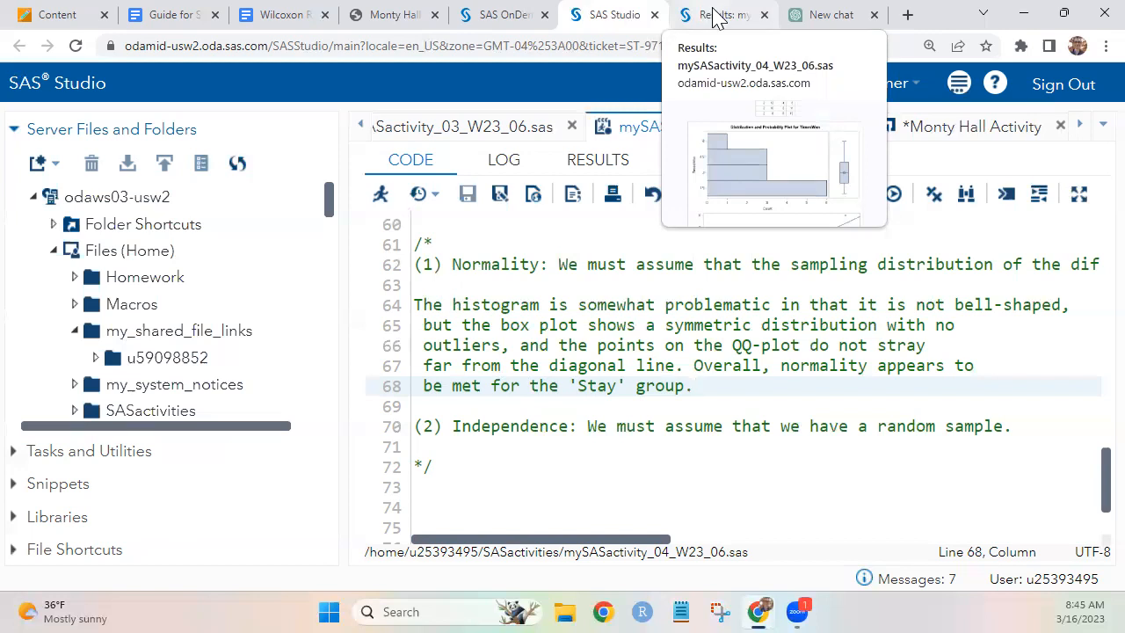
pyautogui.click(716, 15)
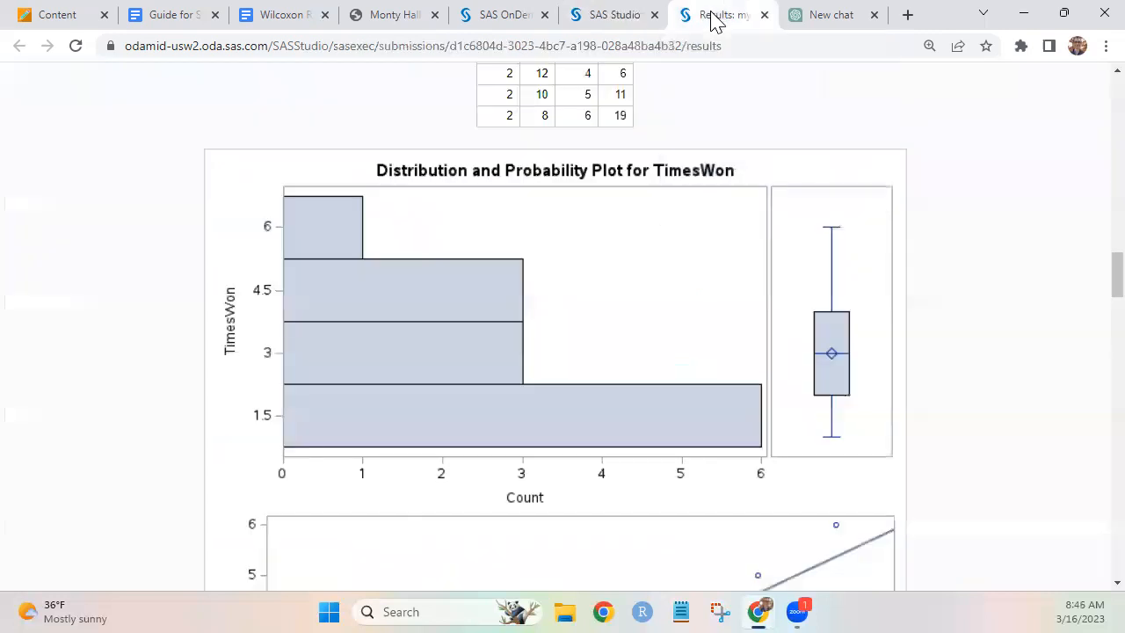
pyautogui.scroll(-7, 625, 246)
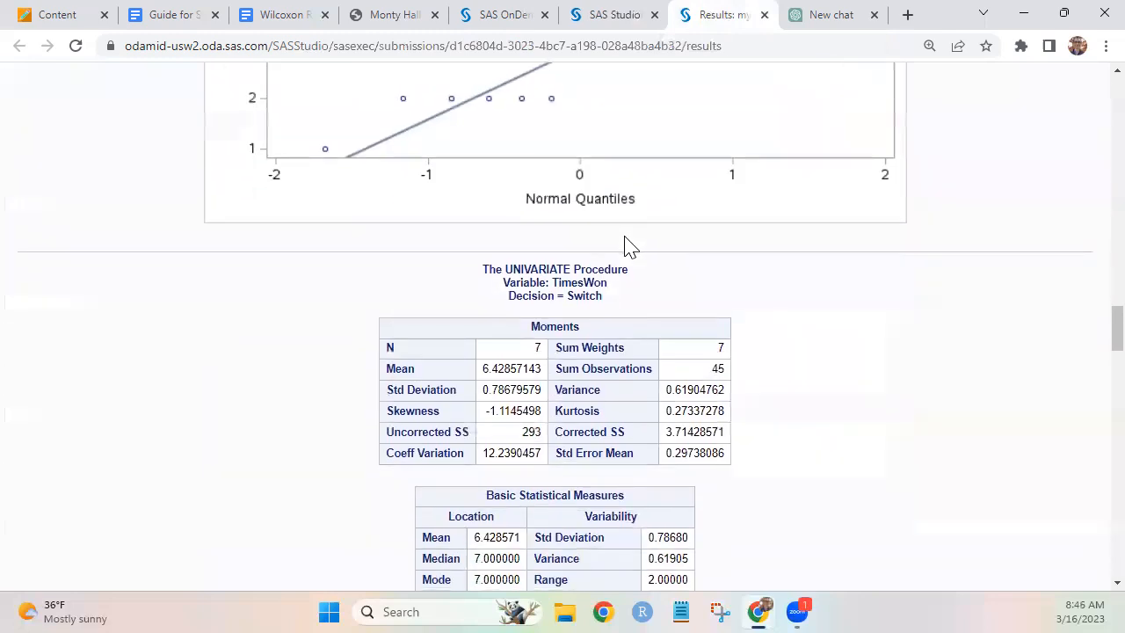
pyautogui.scroll(-3, 625, 246)
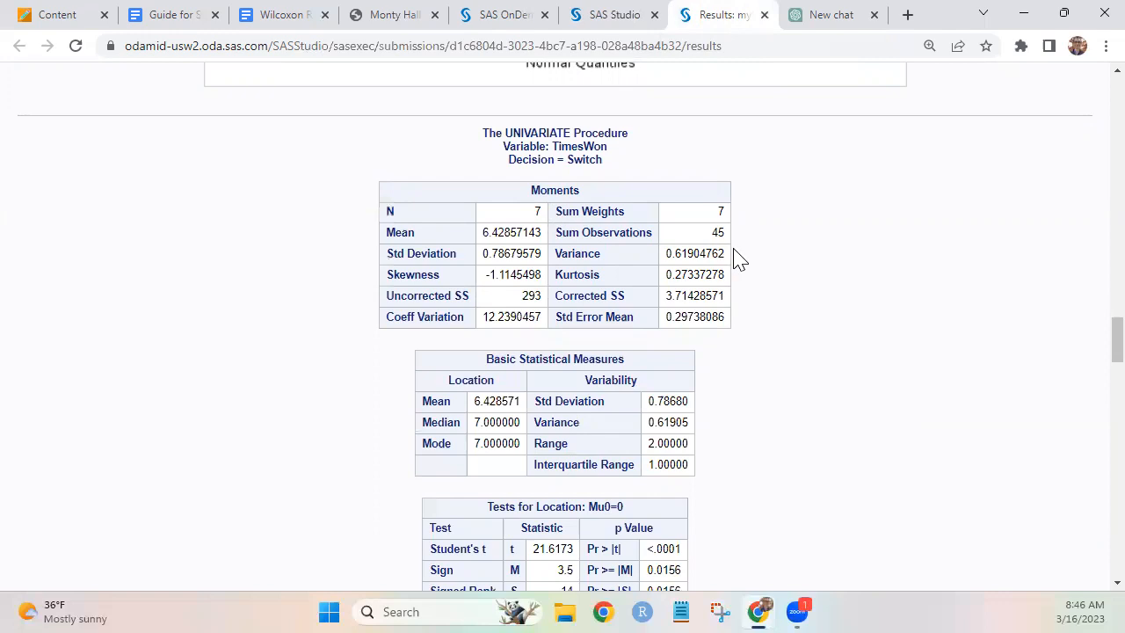
pyautogui.scroll(-2, 738, 259)
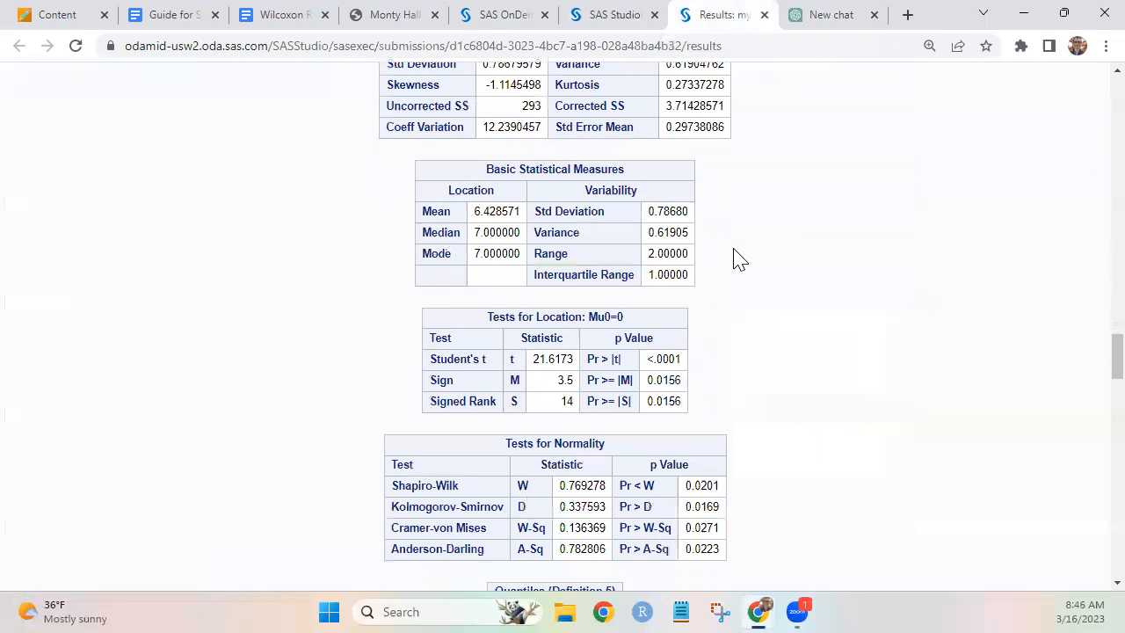
pyautogui.scroll(-1, 738, 259)
pyautogui.scroll(-8, 738, 259)
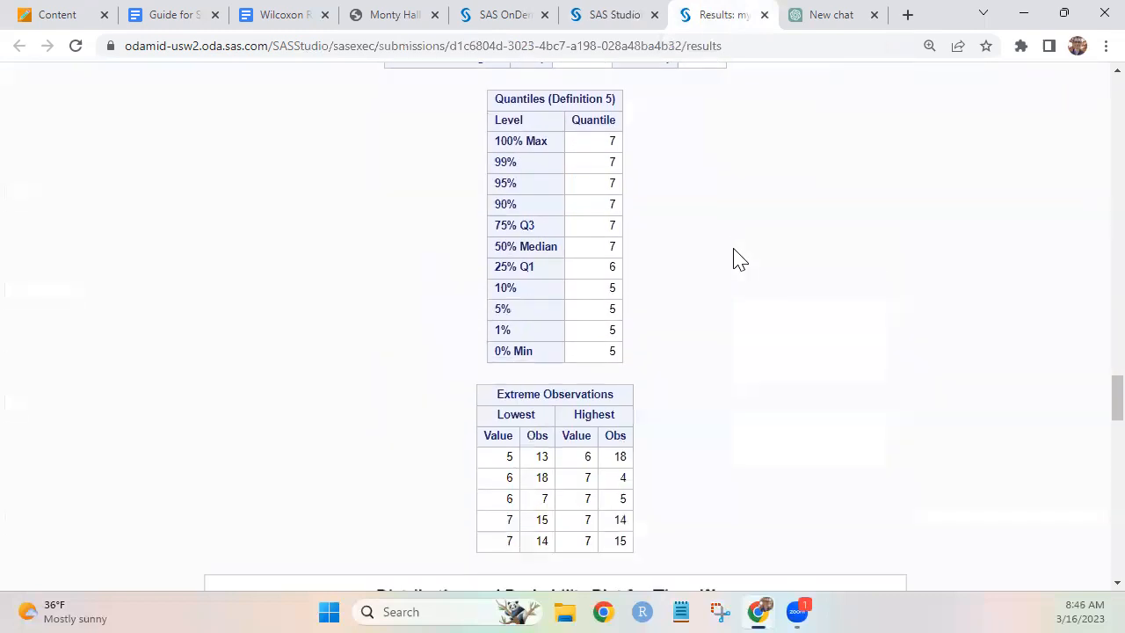
pyautogui.scroll(-3, 738, 259)
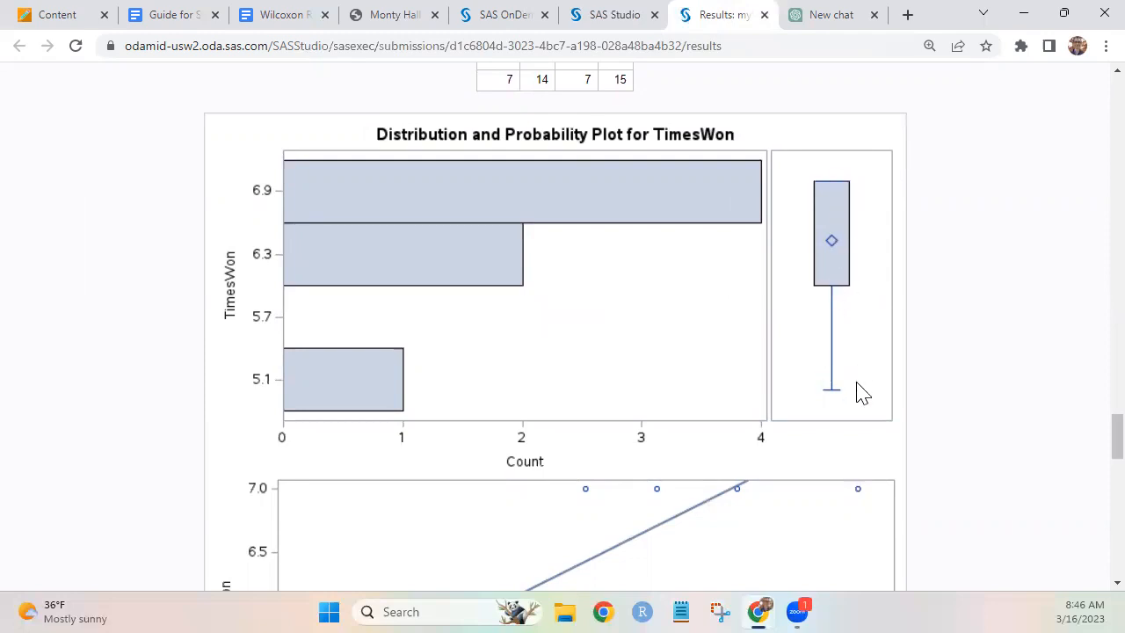
pyautogui.scroll(4, 861, 393)
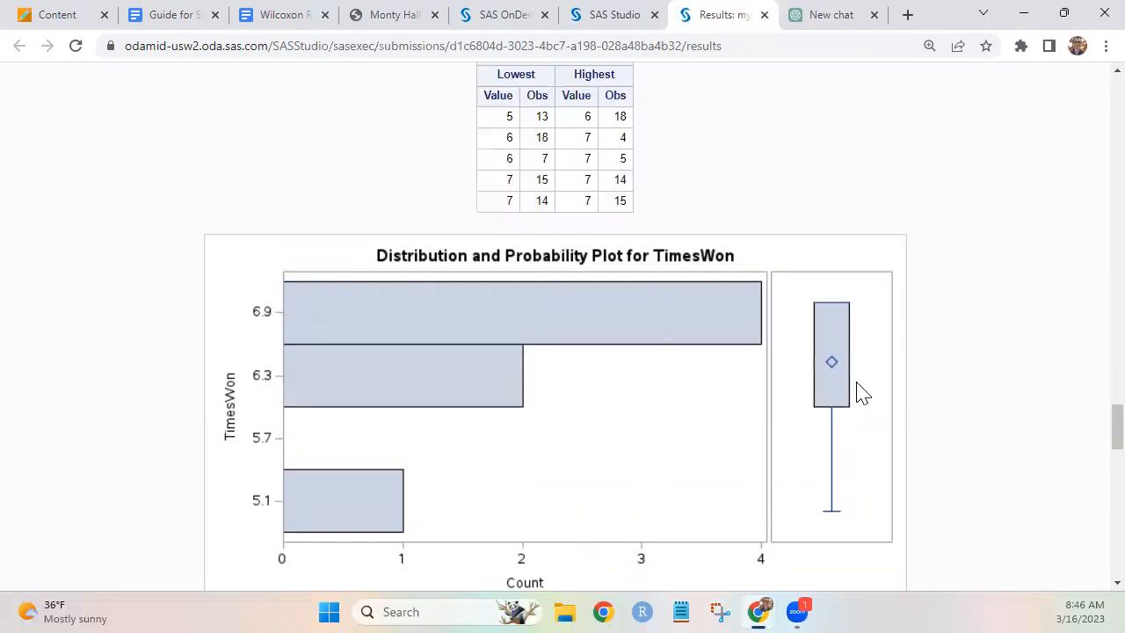
# - Compare the mean and median of TimesWon in the Switch group's Basic Statistical Measures table
pyautogui.scroll(-1, 861, 393)
pyautogui.scroll(1, 861, 393)
pyautogui.scroll(6, 861, 393)
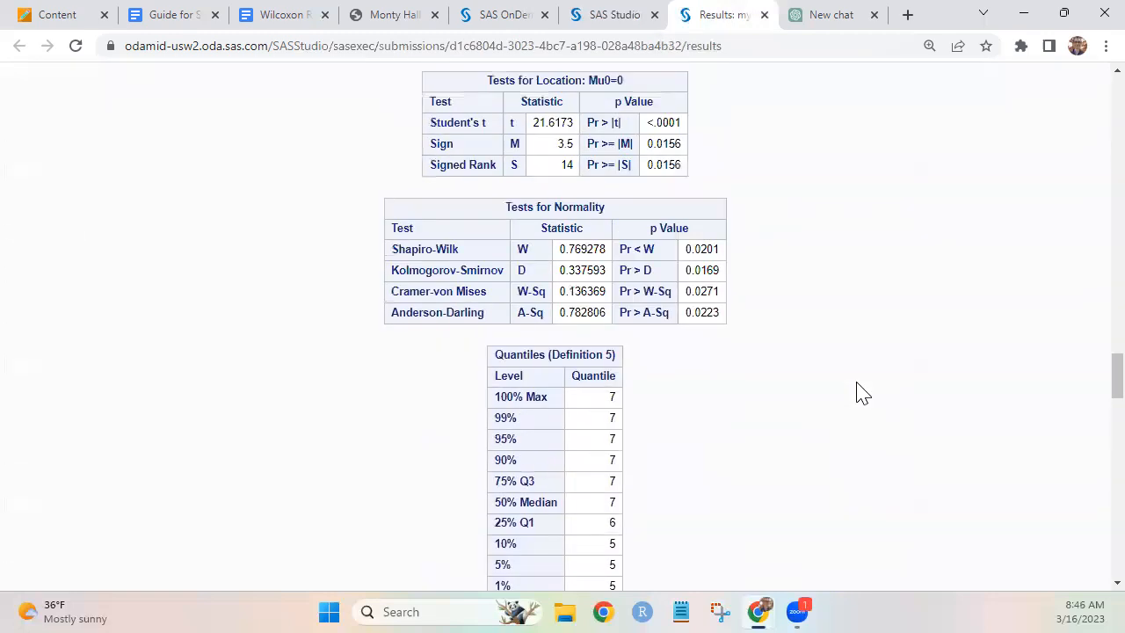
pyautogui.scroll(1, 861, 393)
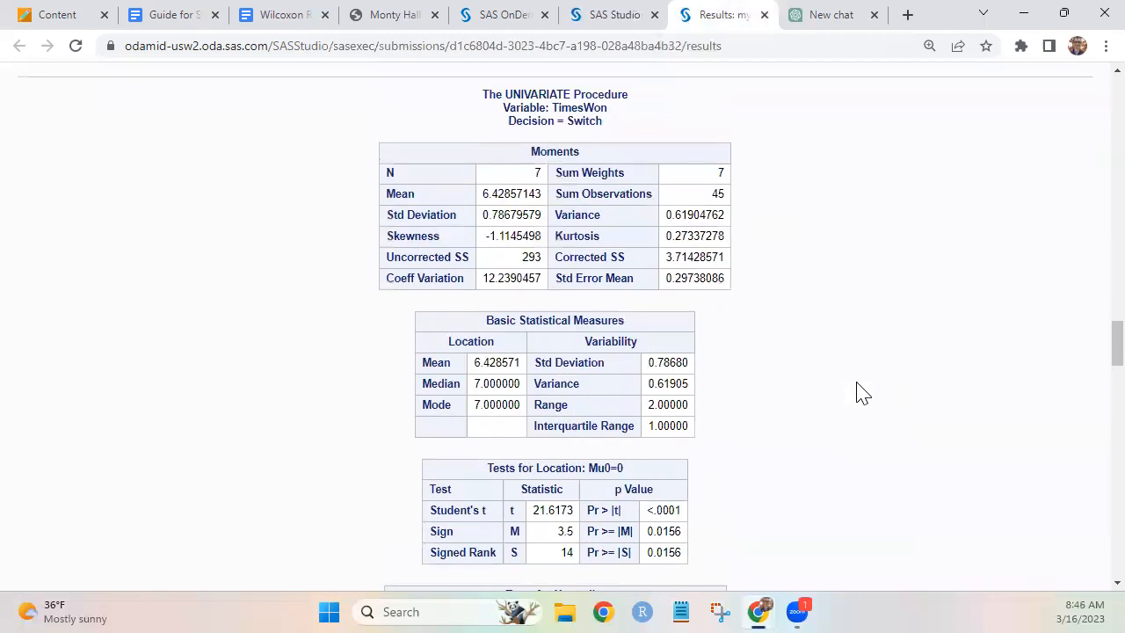
pyautogui.scroll(2, 861, 393)
pyautogui.scroll(-3, 862, 393)
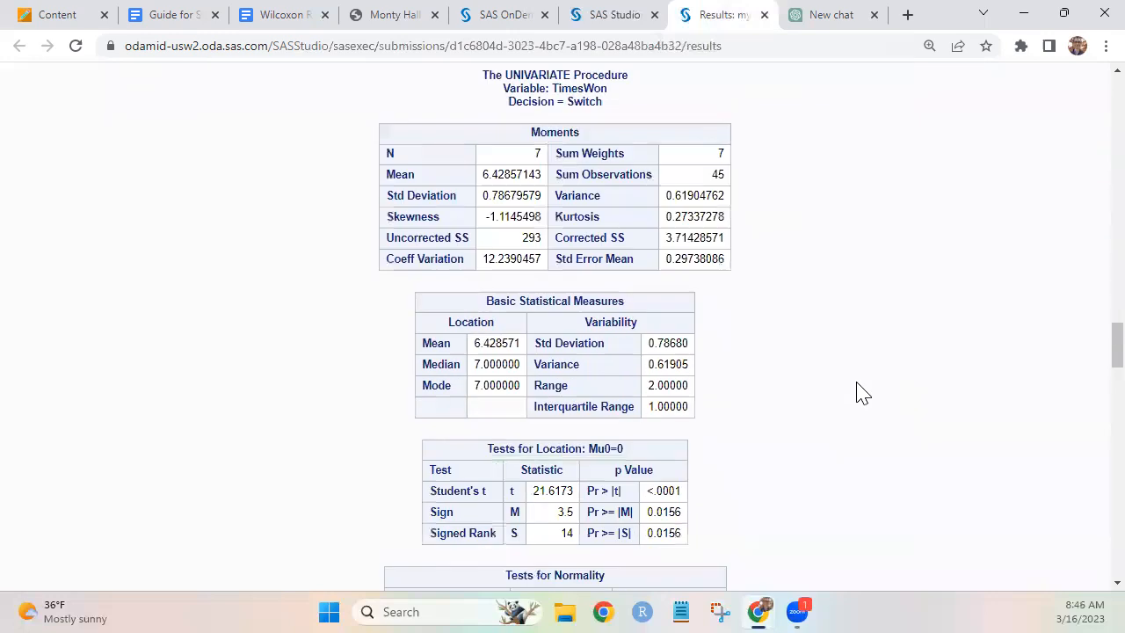
pyautogui.doubleClick(483, 279)
pyautogui.doubleClick(486, 258)
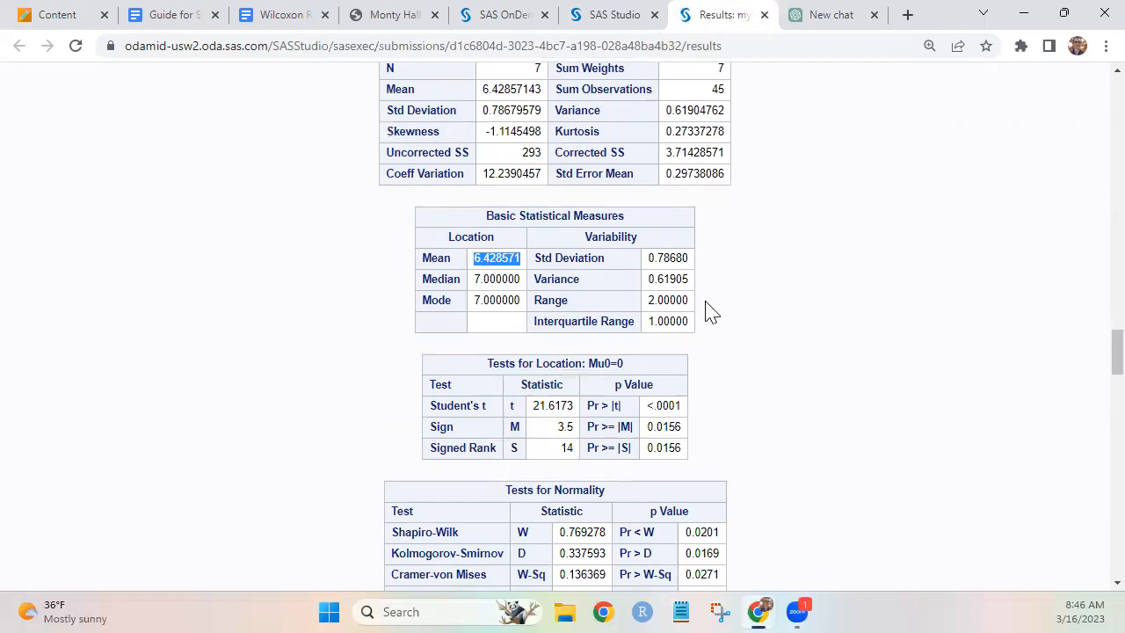
pyautogui.doubleClick(491, 279)
pyautogui.click(497, 275)
pyautogui.doubleClick(495, 264)
# - Examine the Switch group's histogram, box plot and QQ-plot, and look at the reference quantile-quantile plots in the guide's Figure 6
pyautogui.scroll(-8, 683, 300)
pyautogui.scroll(-2, 690, 309)
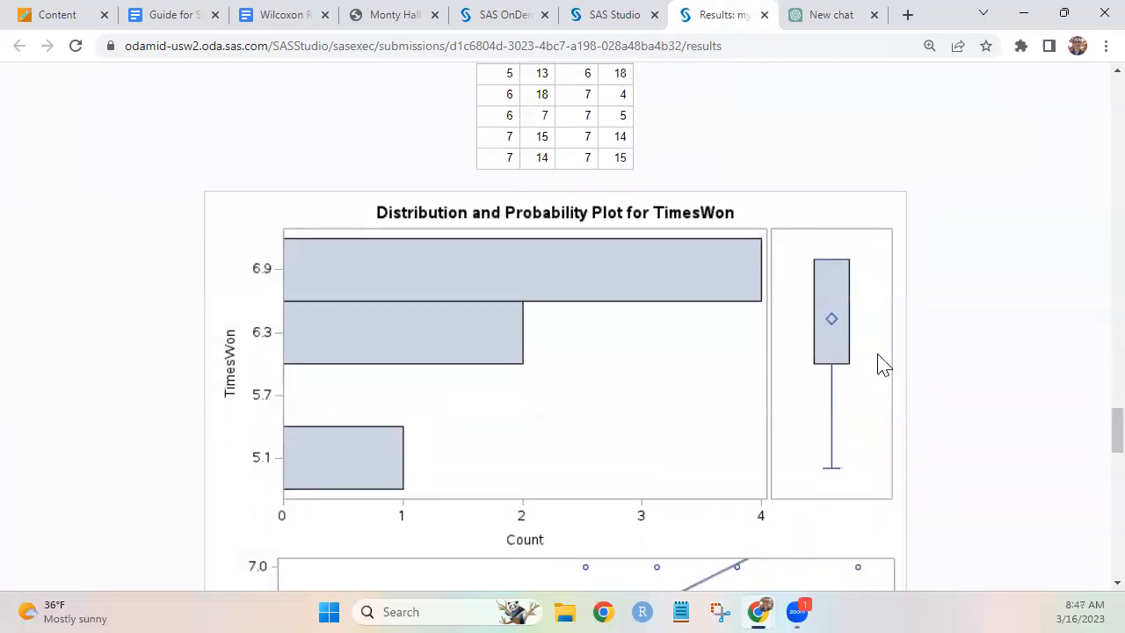
pyautogui.scroll(-5, 883, 365)
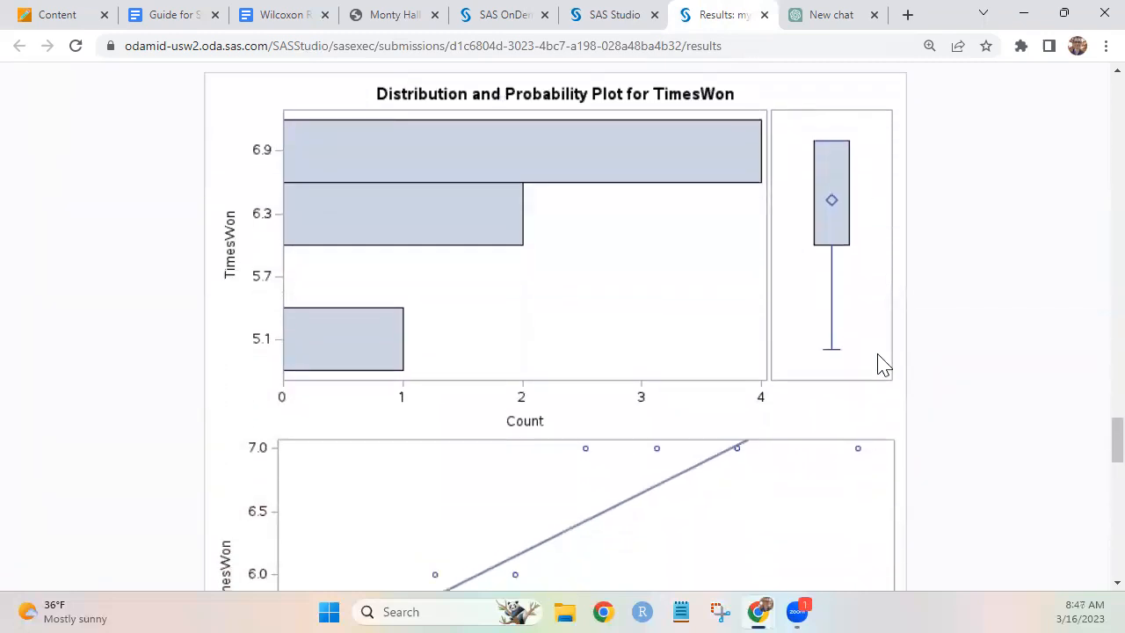
pyautogui.scroll(1, 883, 365)
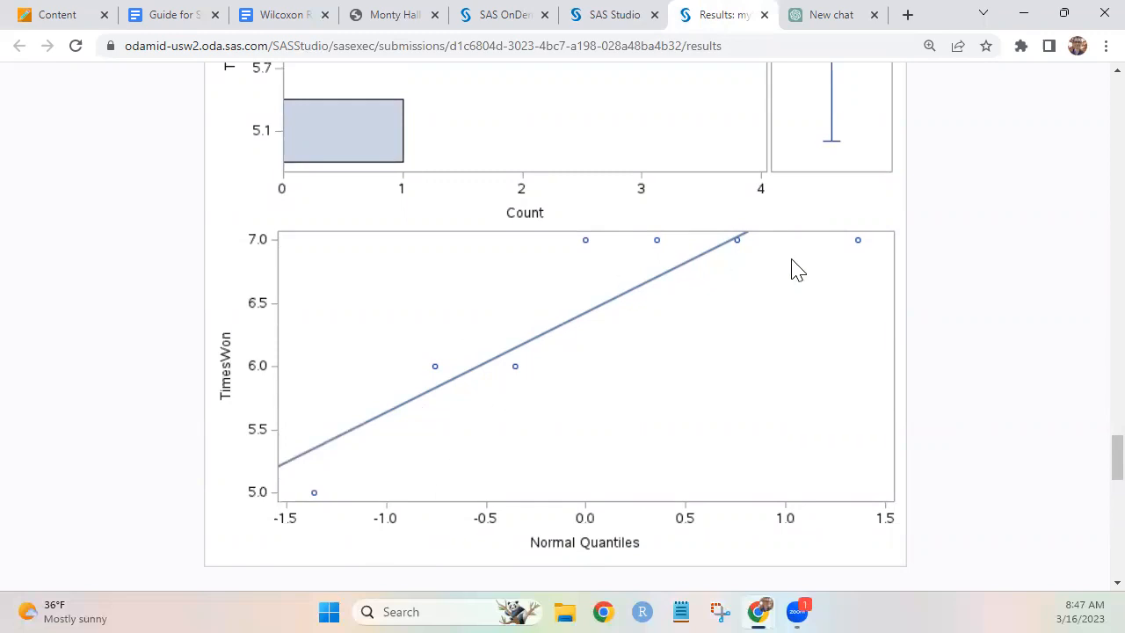
pyautogui.click(199, 21)
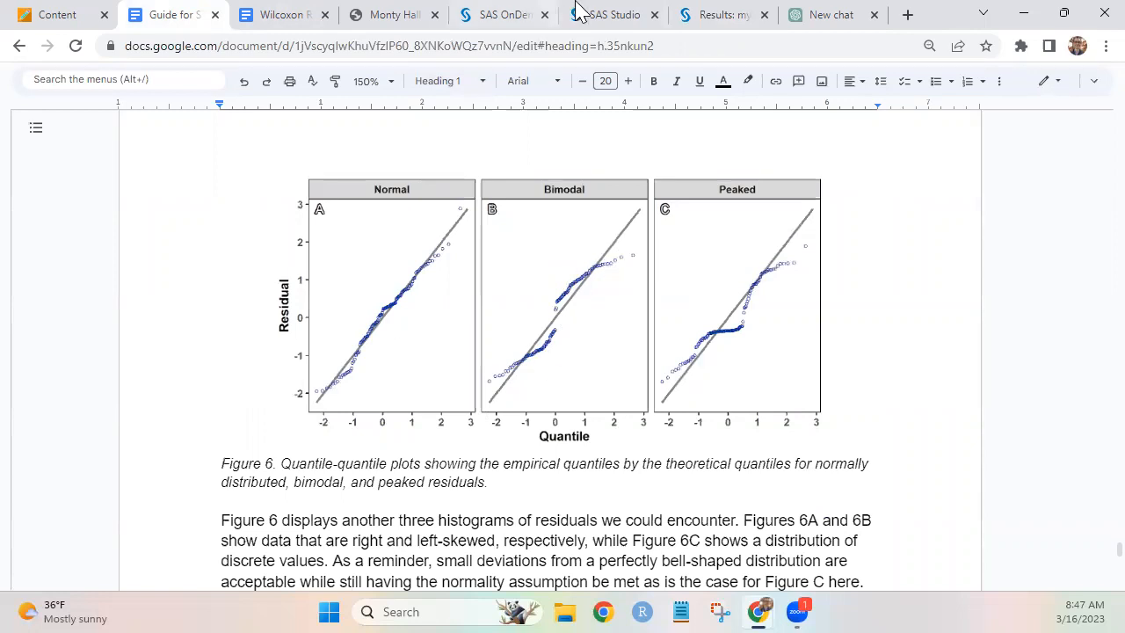
pyautogui.click(640, 13)
pyautogui.click(479, 13)
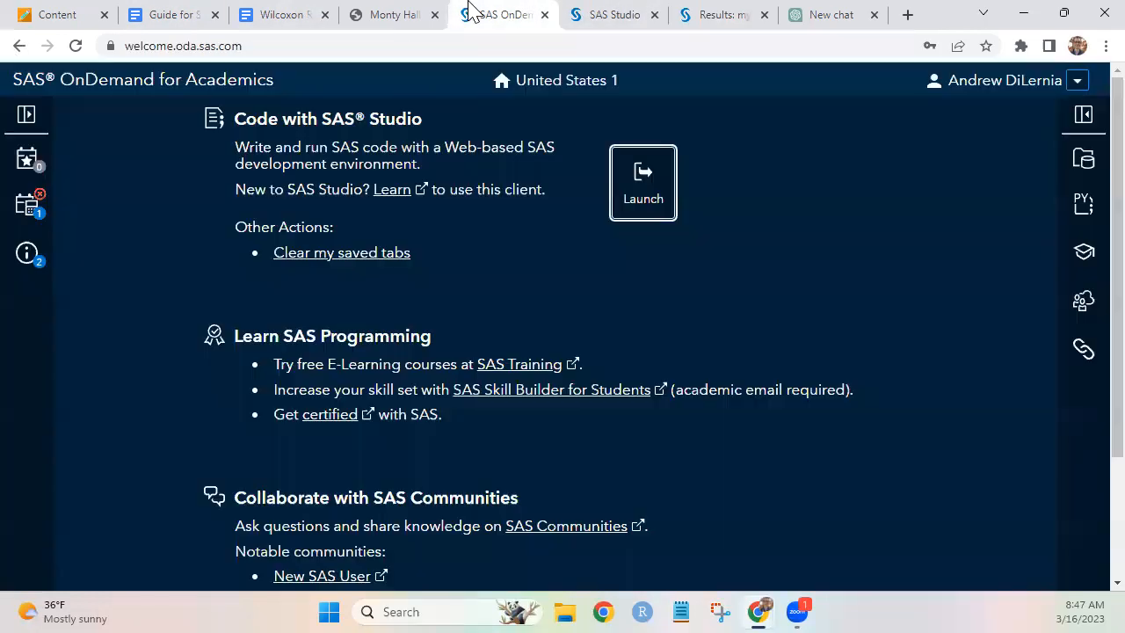
pyautogui.click(607, 14)
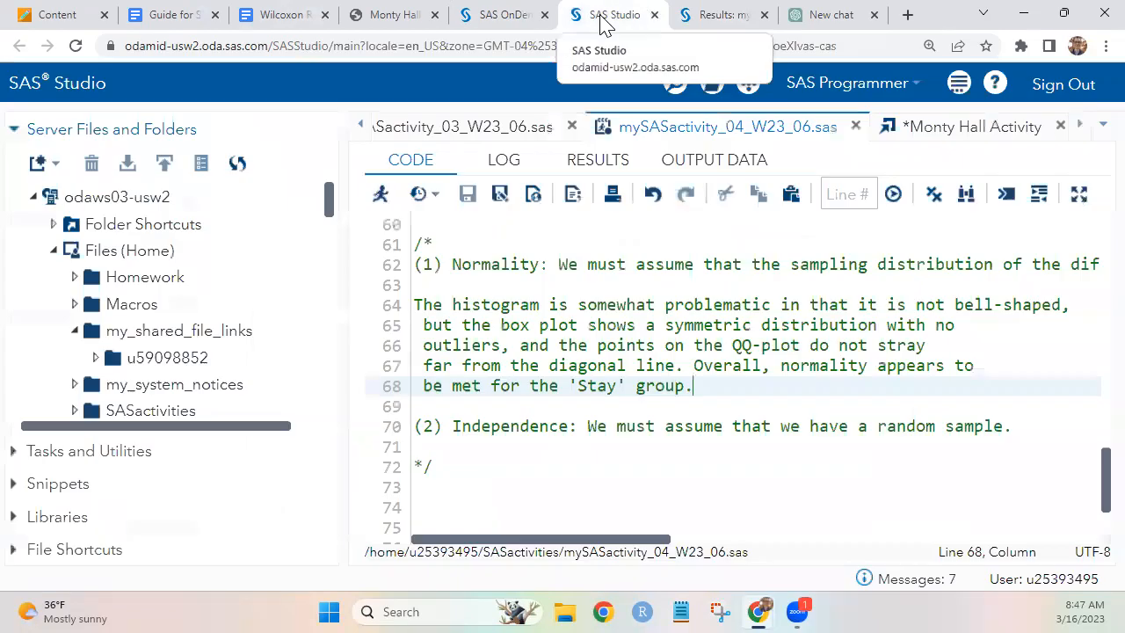
pyautogui.click(712, 14)
# - Compare the Switch group's distribution plots with the guide's Figure 8 QQ-plots for right-skewed, left-skewed and discrete residuals
pyautogui.scroll(4, 700, 472)
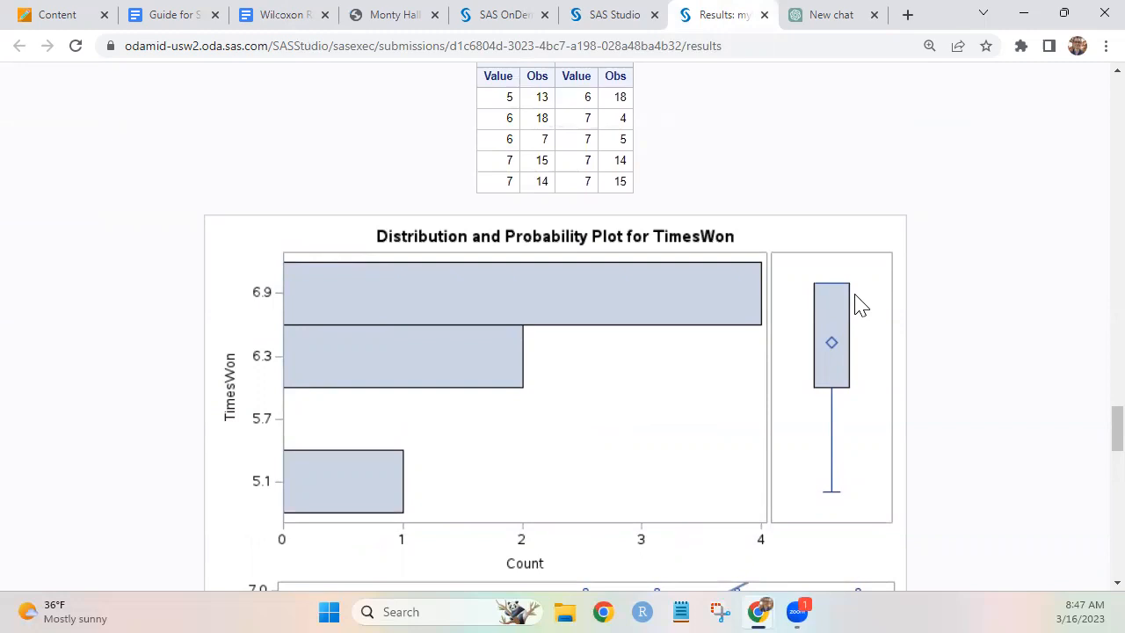
pyautogui.scroll(-3, 859, 304)
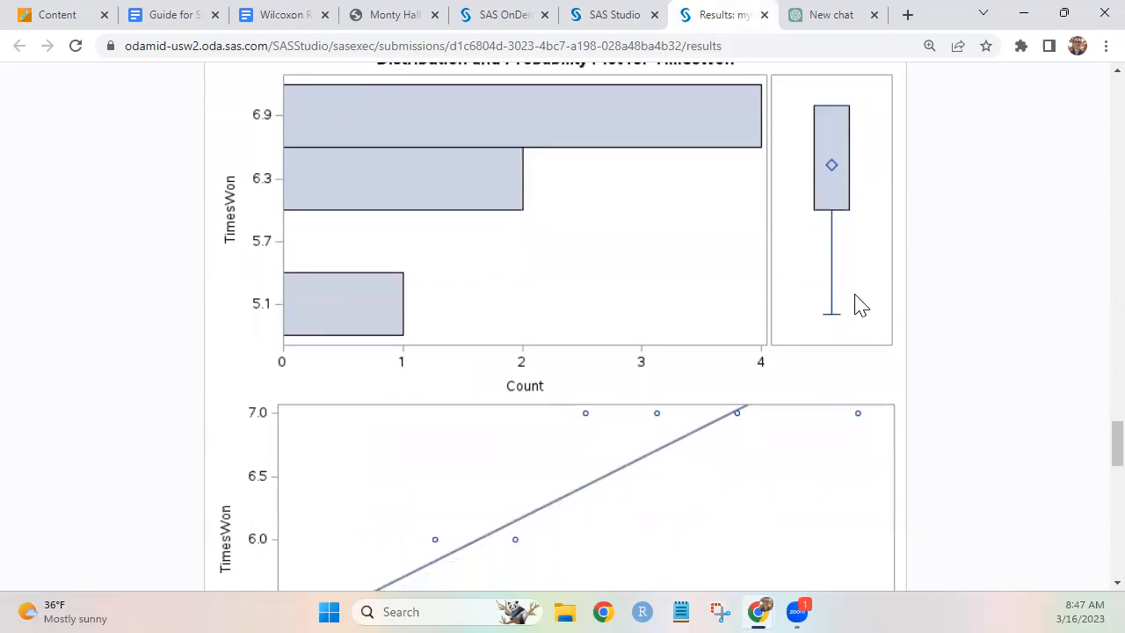
pyautogui.scroll(-1, 731, 402)
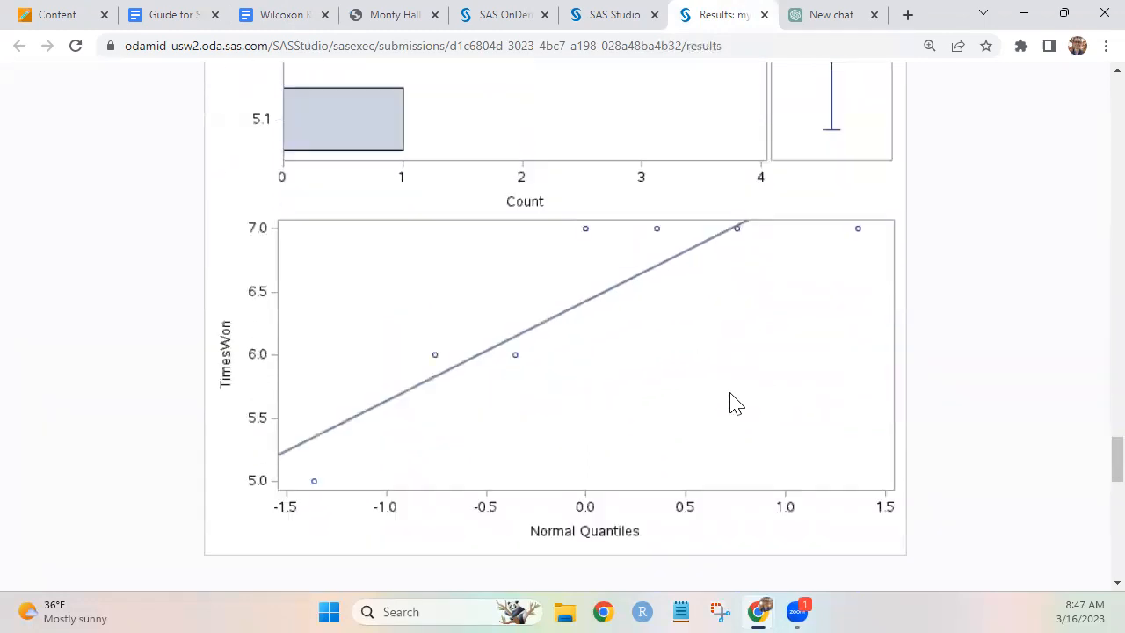
pyautogui.scroll(5, 734, 404)
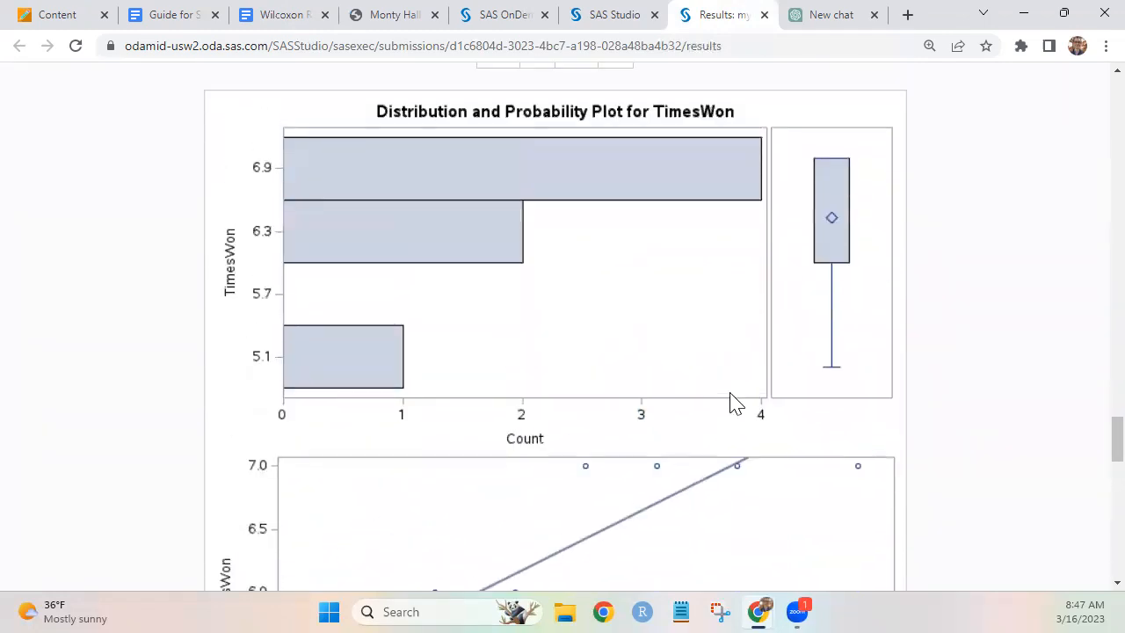
pyautogui.scroll(-3, 735, 404)
pyautogui.scroll(-1, 736, 404)
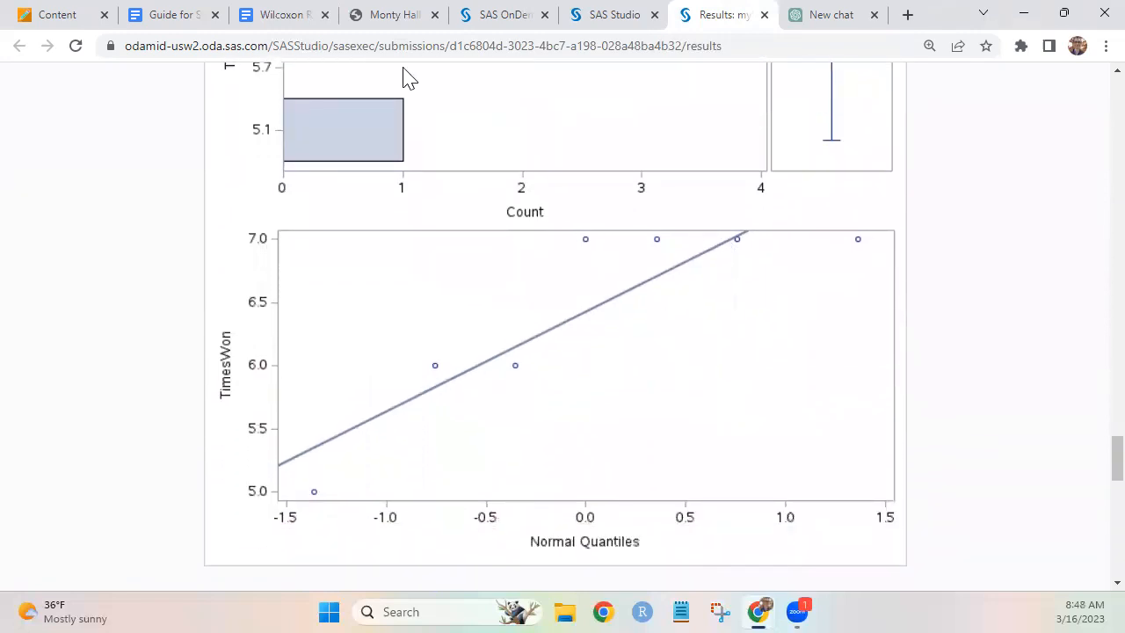
pyautogui.click(284, 13)
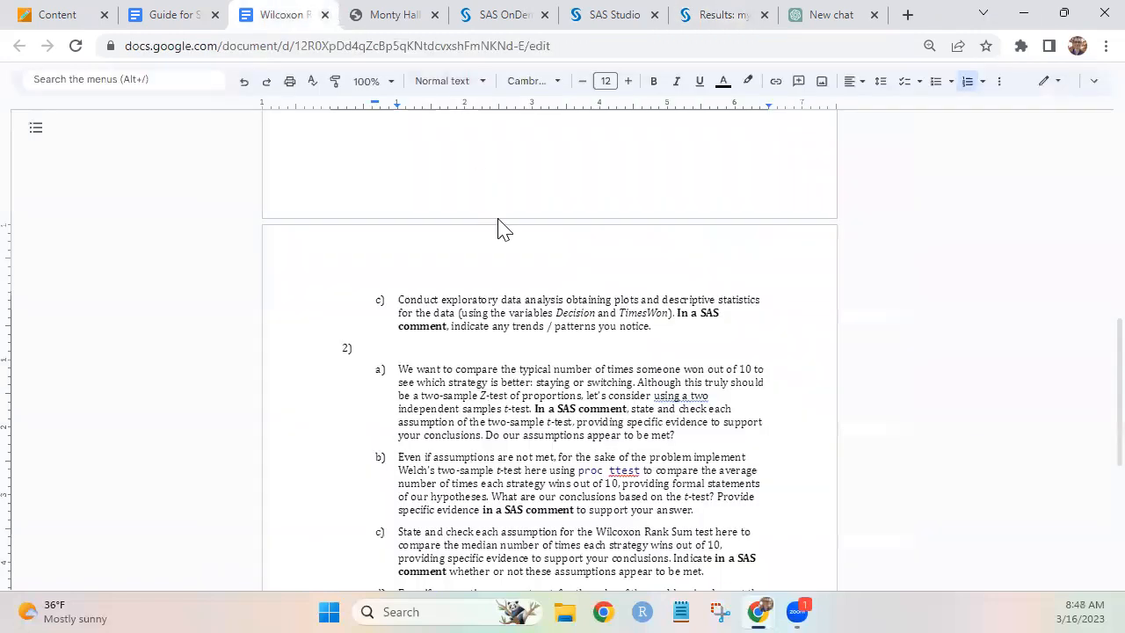
pyautogui.click(180, 14)
pyautogui.scroll(-15, 672, 300)
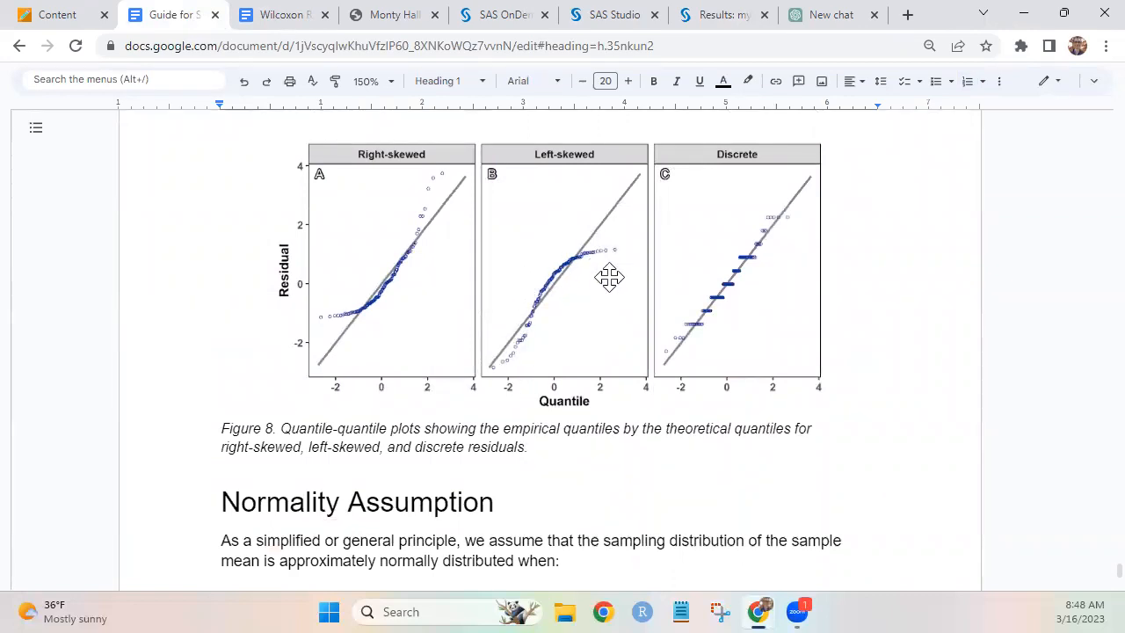
pyautogui.click(615, 18)
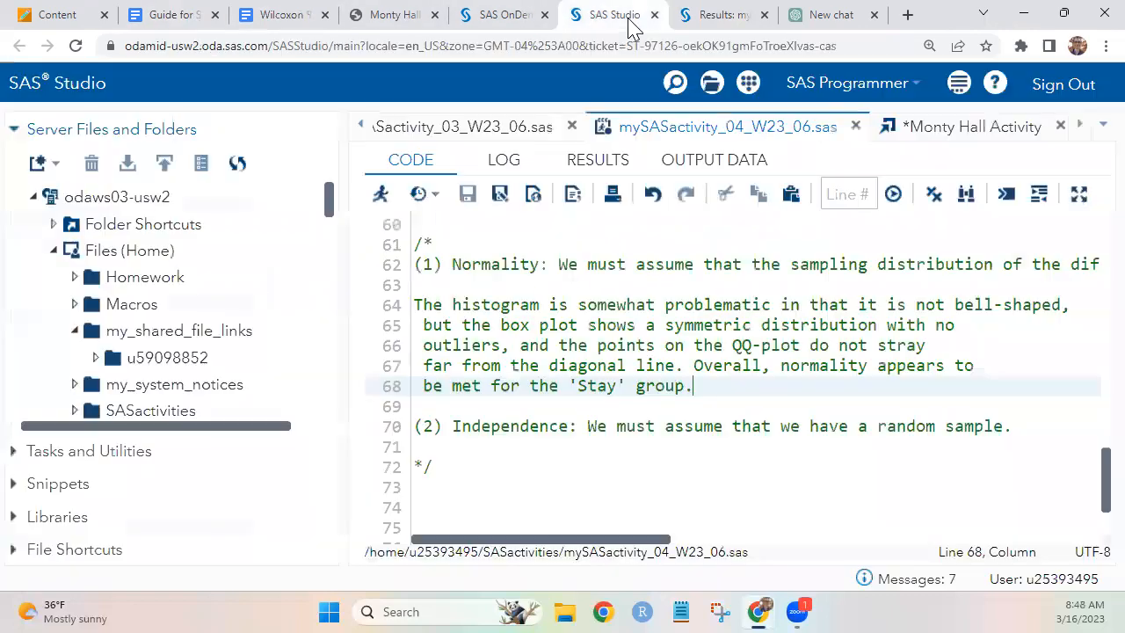
pyautogui.click(716, 15)
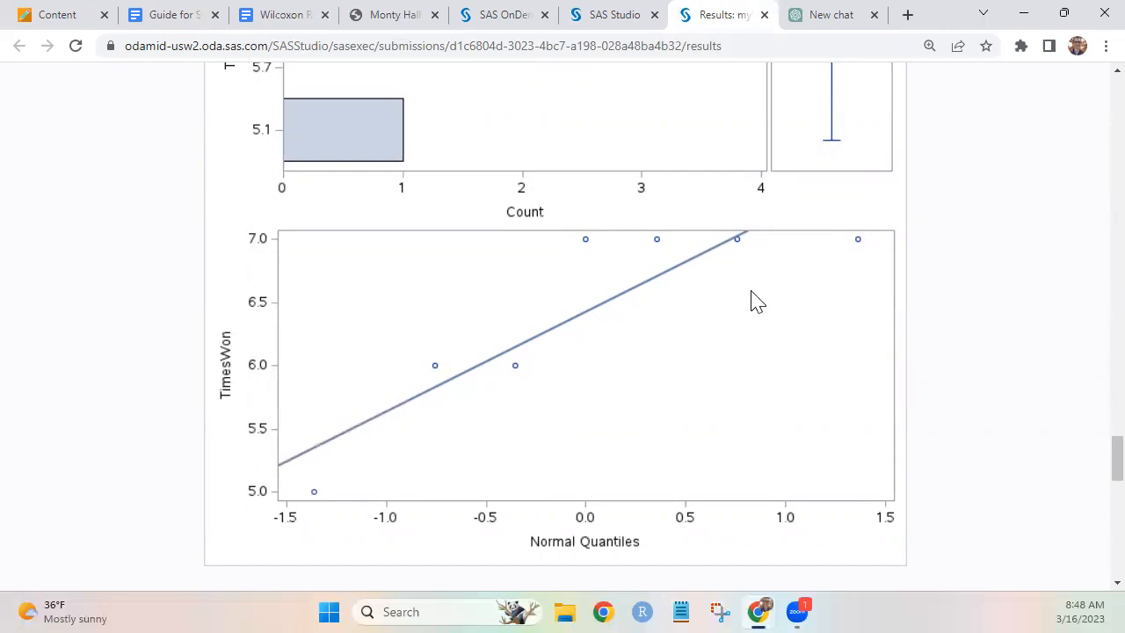
pyautogui.click(191, 19)
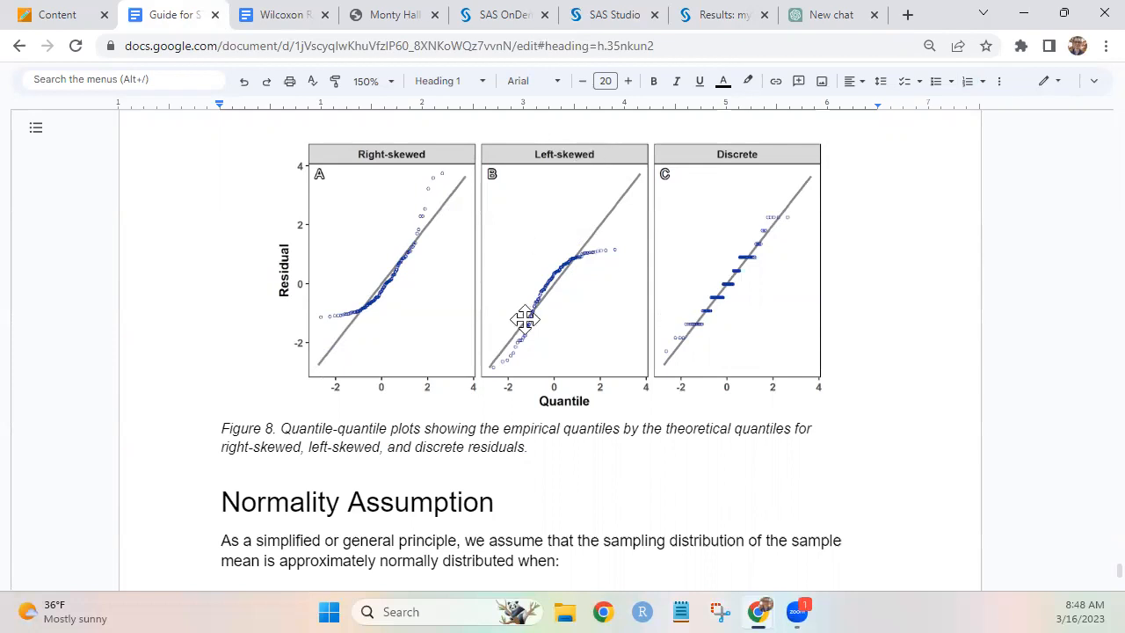
pyautogui.click(591, 13)
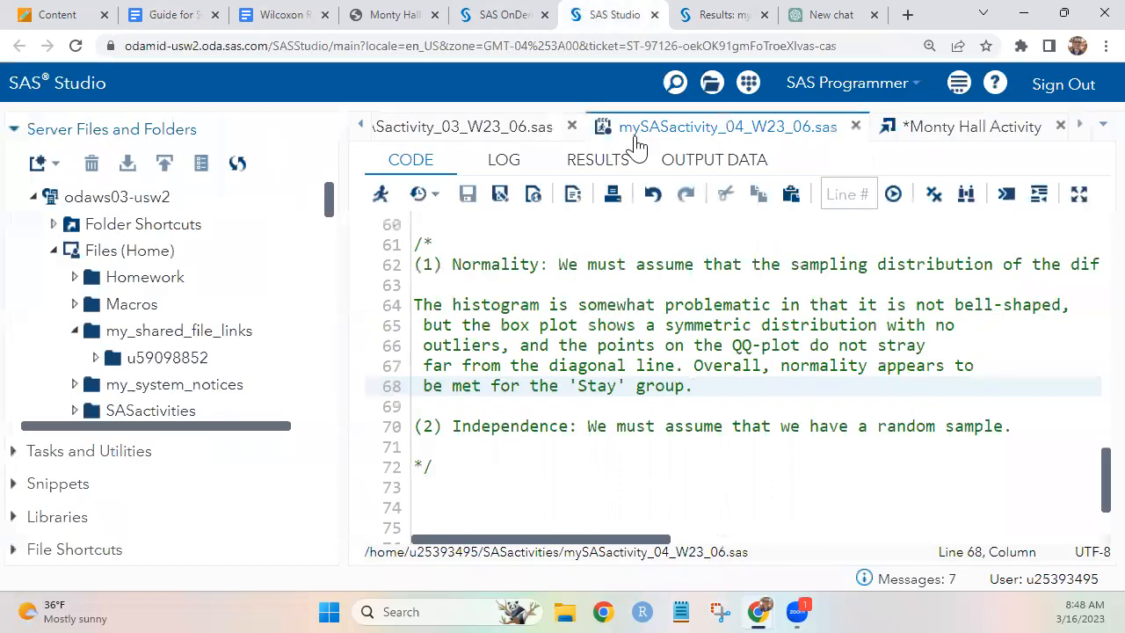
pyautogui.click(745, 16)
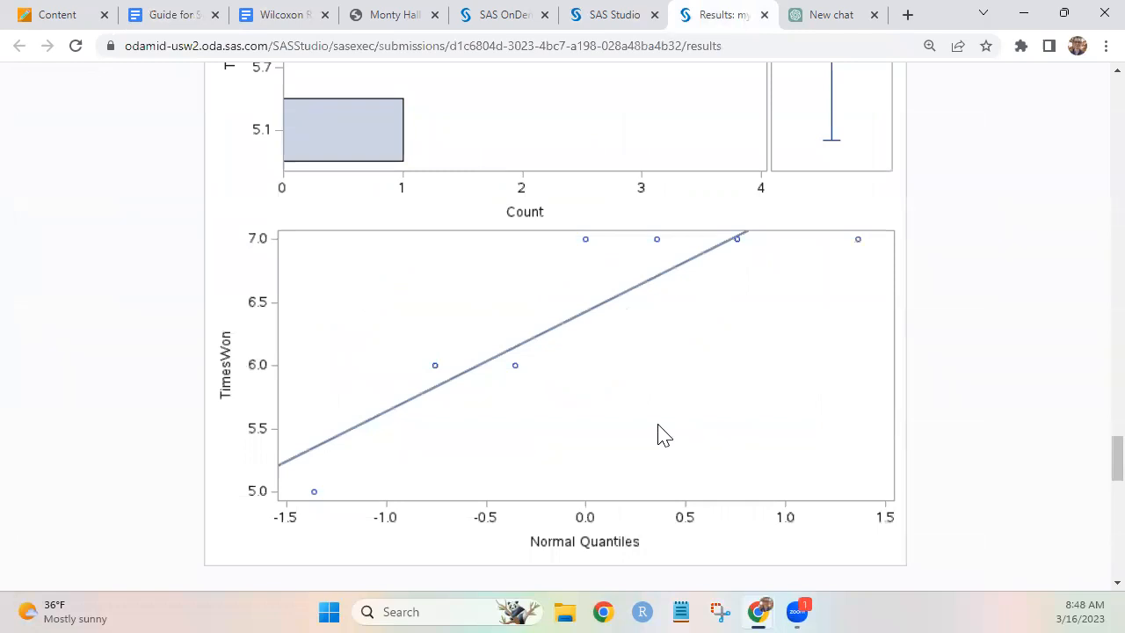
# - Check the Switch group's box plot against its tabulated mean and median, and review the QQ-plot again
pyautogui.scroll(3, 663, 435)
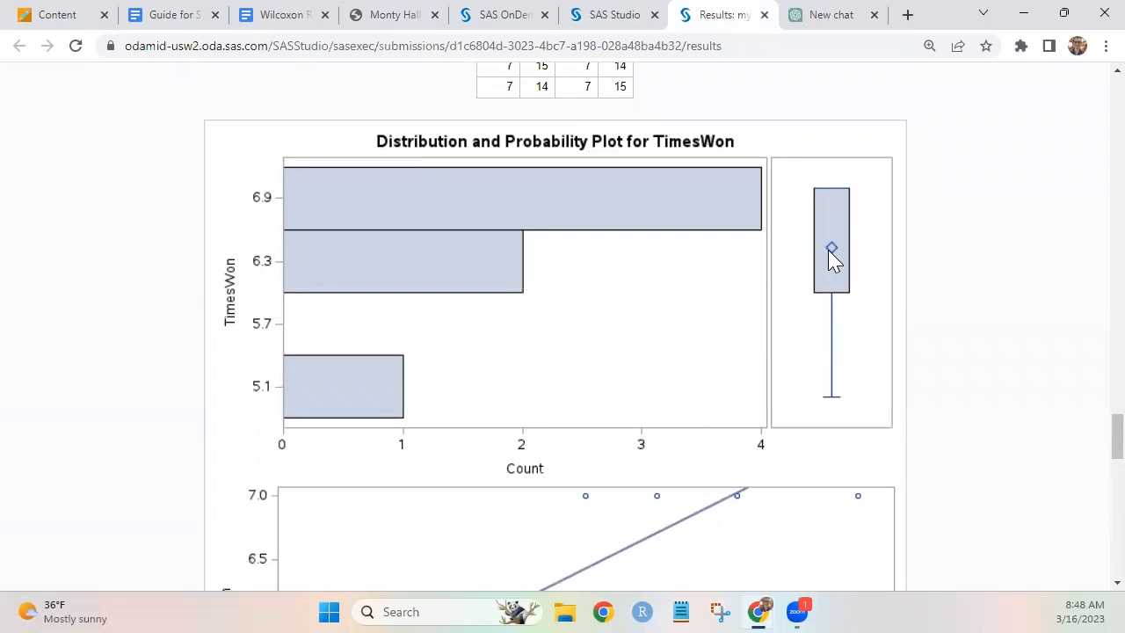
pyautogui.scroll(7, 832, 260)
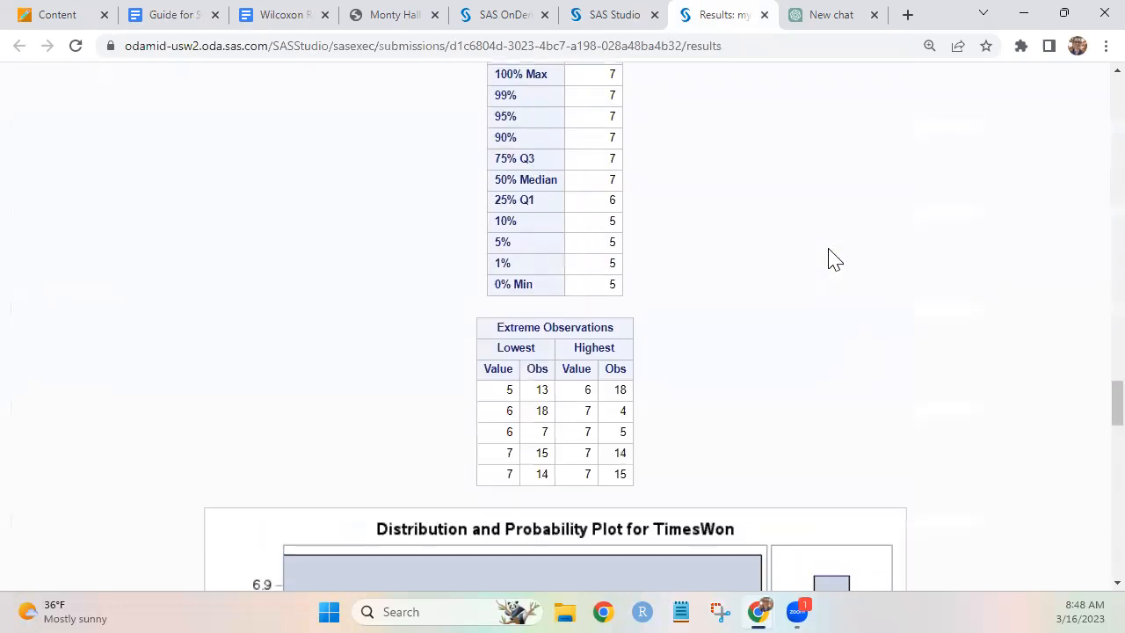
pyautogui.scroll(4, 831, 259)
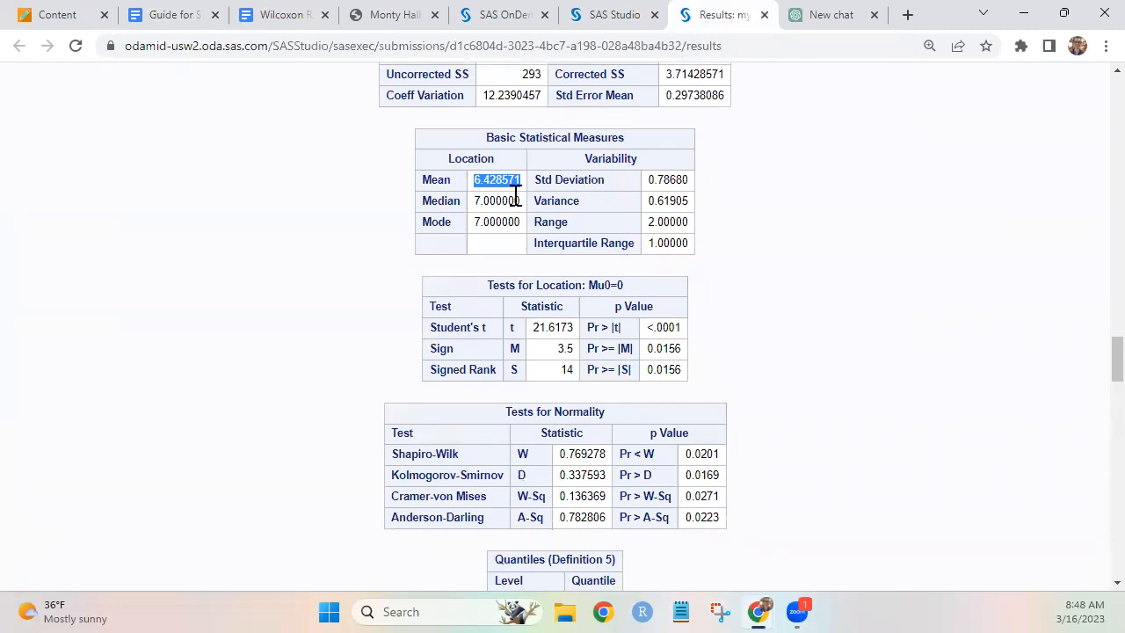
pyautogui.scroll(-10, 516, 194)
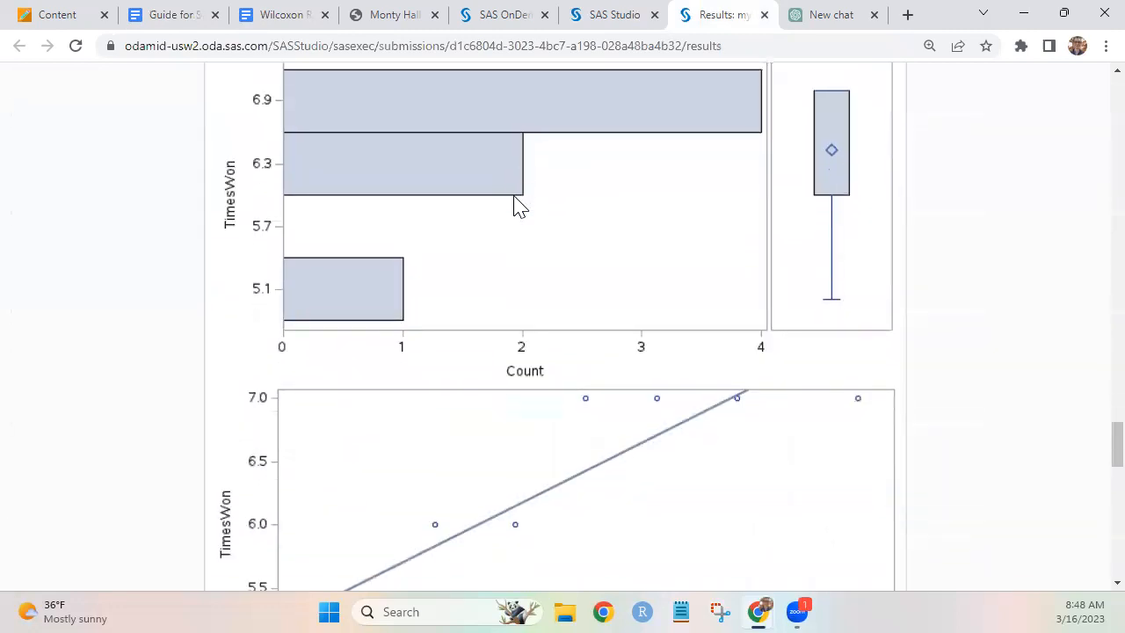
pyautogui.scroll(-2, 519, 205)
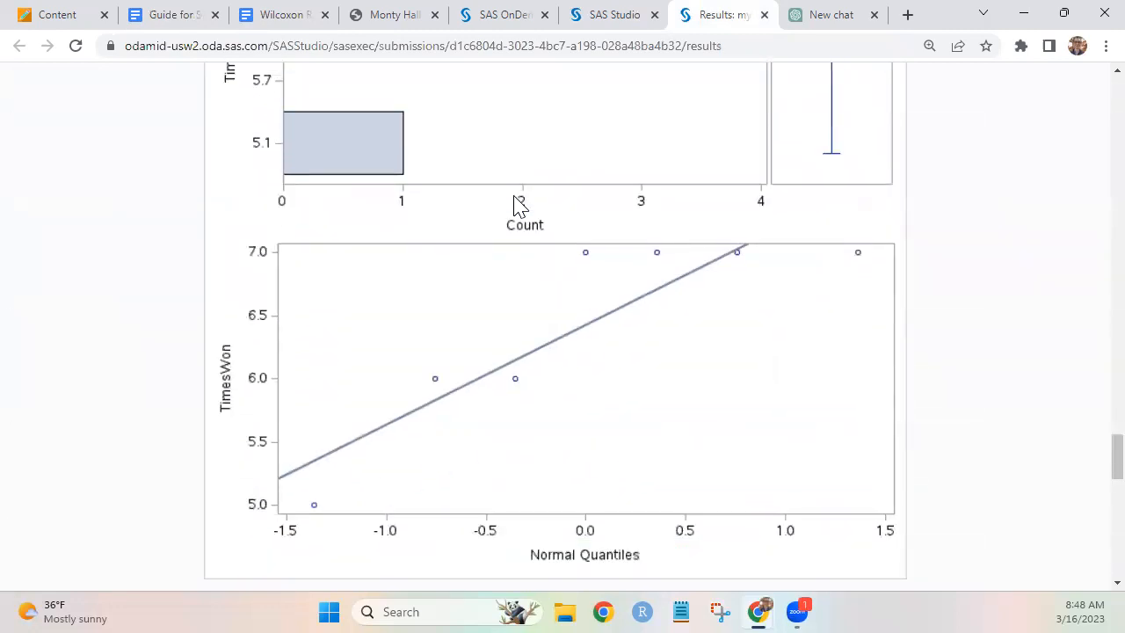
# - Duplicate the 'Stay' group's normality paragraph in the SAS comment, leaving a blank line between the original and the copy
pyautogui.click(625, 13)
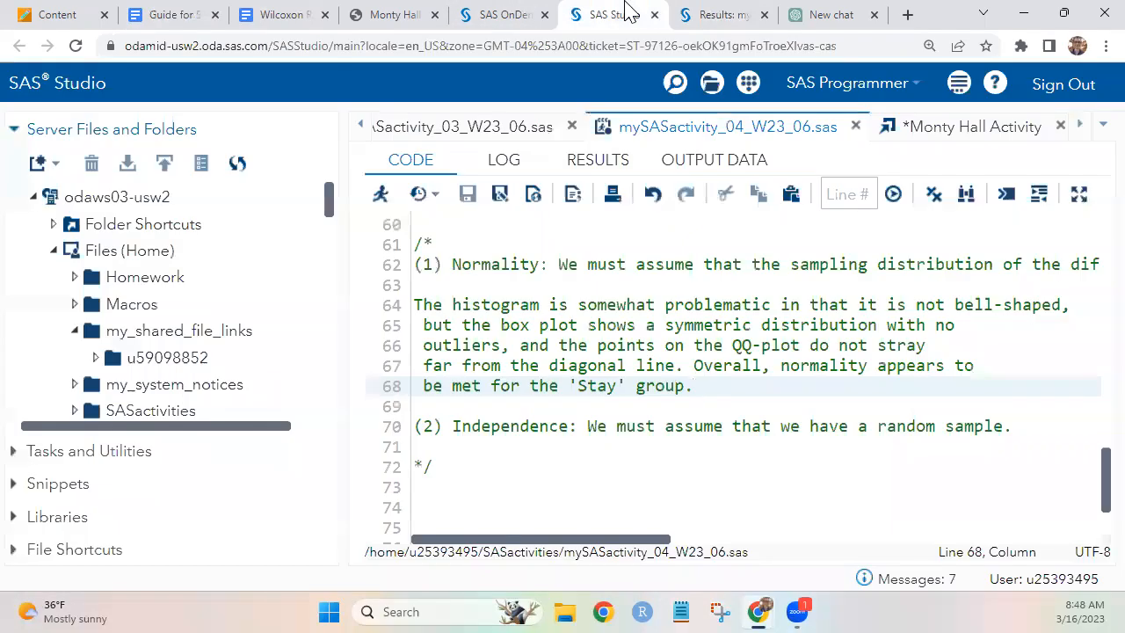
pyautogui.moveTo(703, 384); pyautogui.dragTo(388, 319)
pyautogui.hotkey('ctrl', 'c')
pyautogui.press('Right')
pyautogui.press('Return')
pyautogui.press('Return')
pyautogui.hotkey('ctrl', 'v')
pyautogui.scroll(-3, 677, 277)
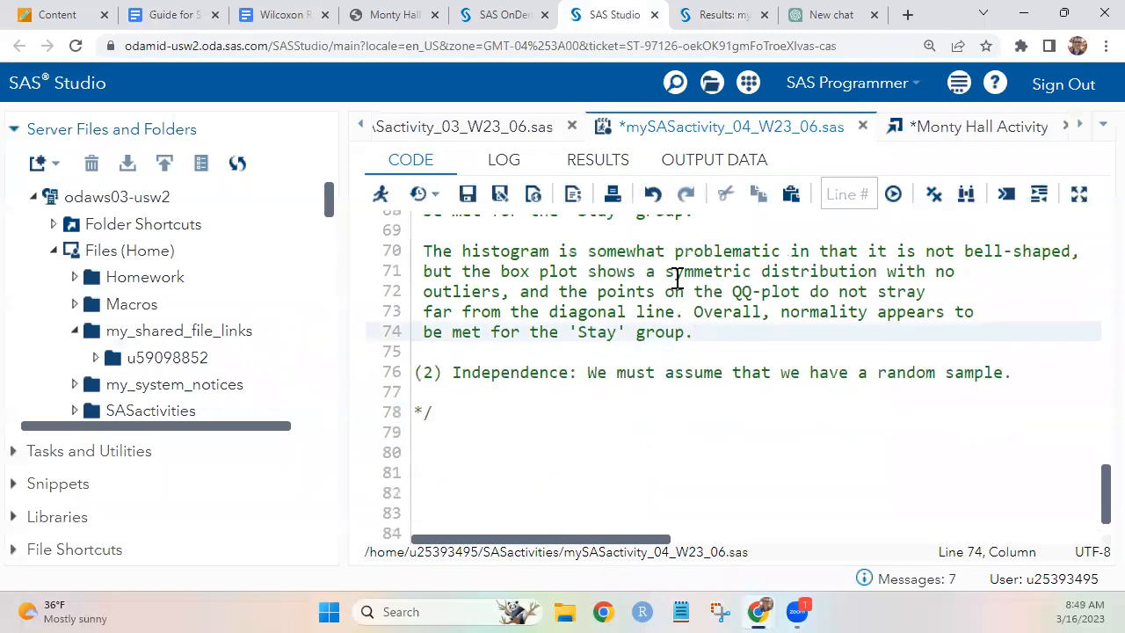
# - Remove the word "somewhat" from the copied paragraph's histogram sentence
pyautogui.scroll(1, 677, 277)
pyautogui.doubleClick(622, 318)
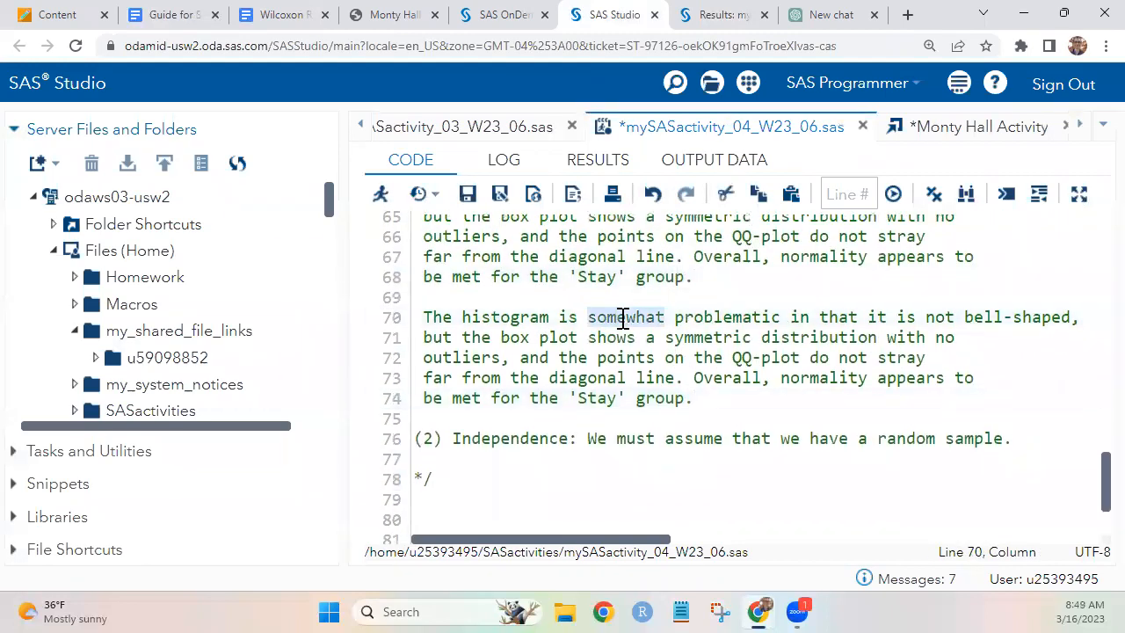
pyautogui.press('BackSpace')
pyautogui.press('BackSpace')
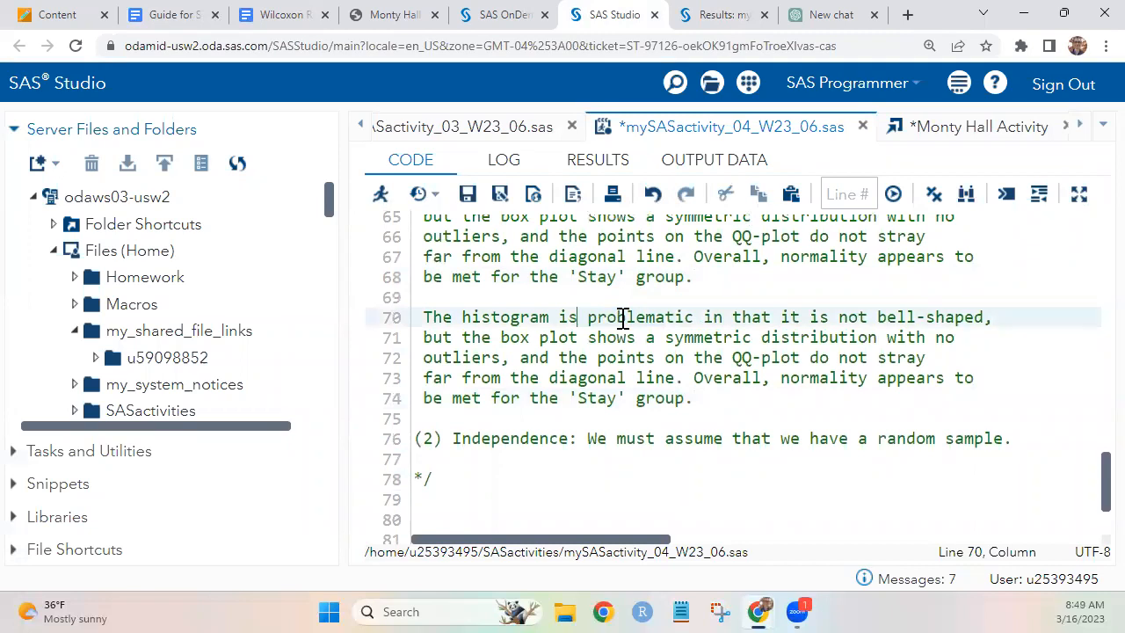
# - Insert the label "For the 'Stay' group:" before the first histogram sentence of the normality comment
pyautogui.scroll(2, 542, 325)
pyautogui.scroll(-1, 541, 325)
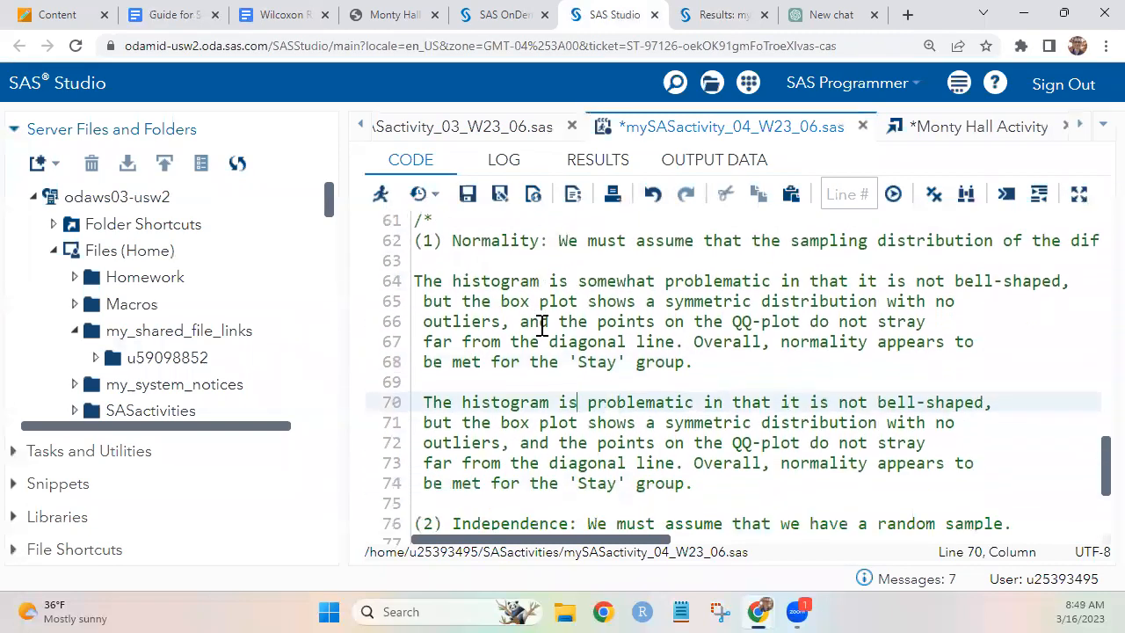
pyautogui.scroll(-1, 540, 325)
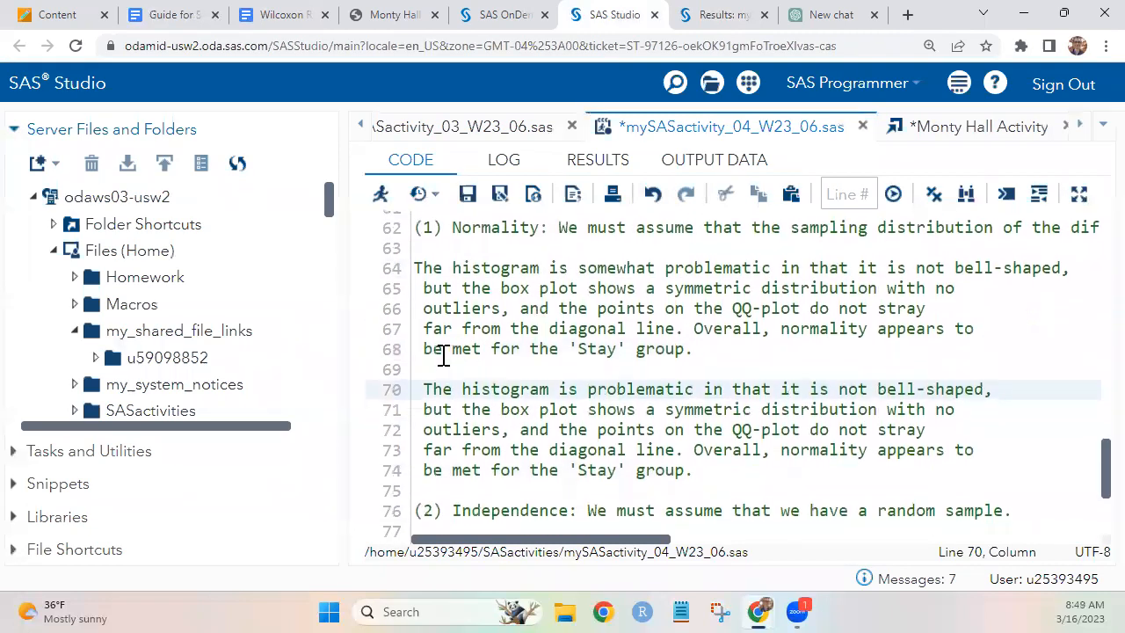
pyautogui.click(416, 267)
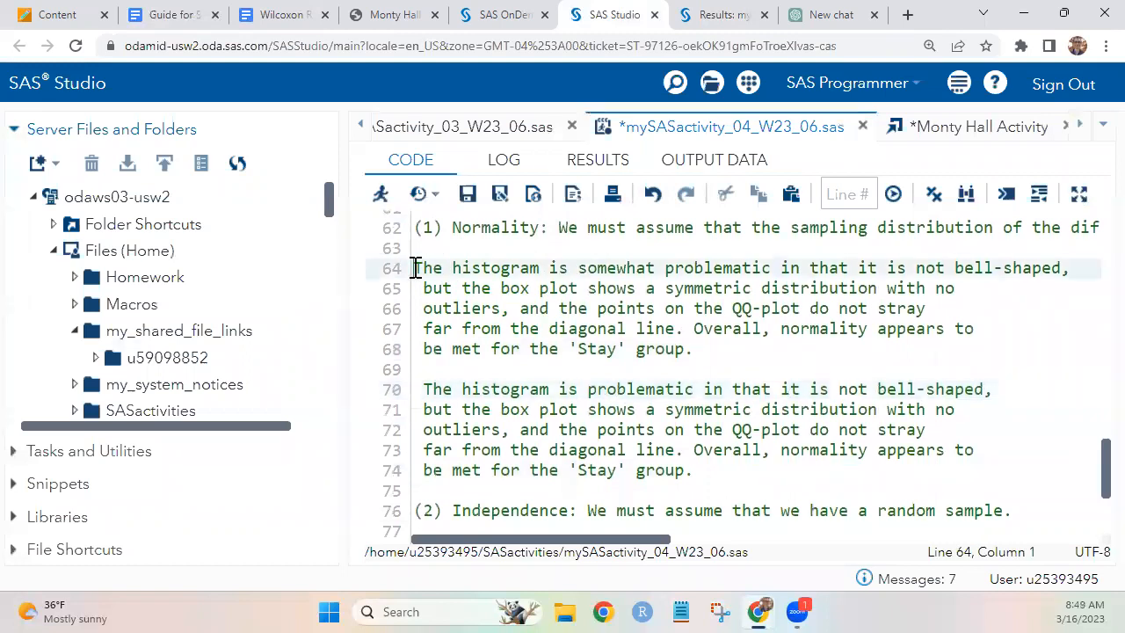
pyautogui.write('For the')
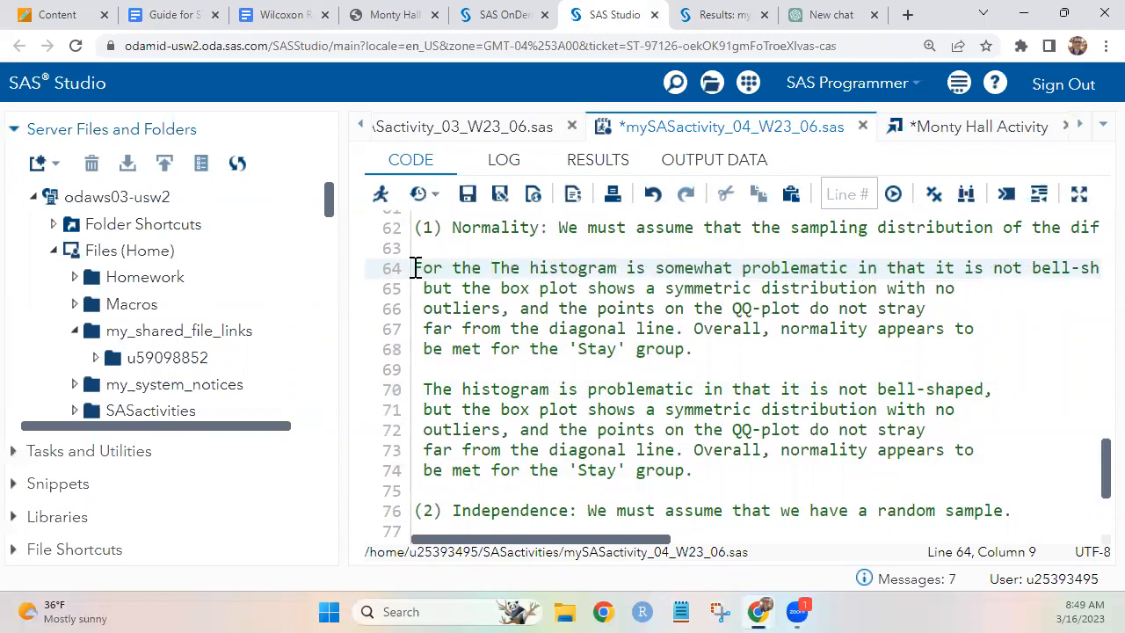
pyautogui.write(" 'Stay'")
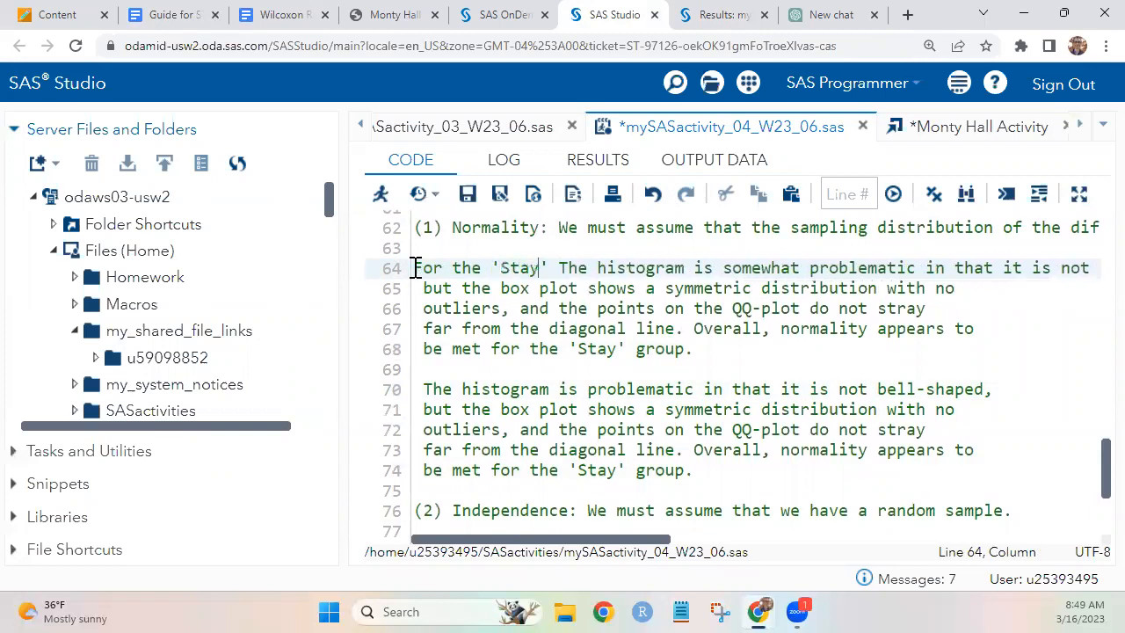
pyautogui.write(' group"')
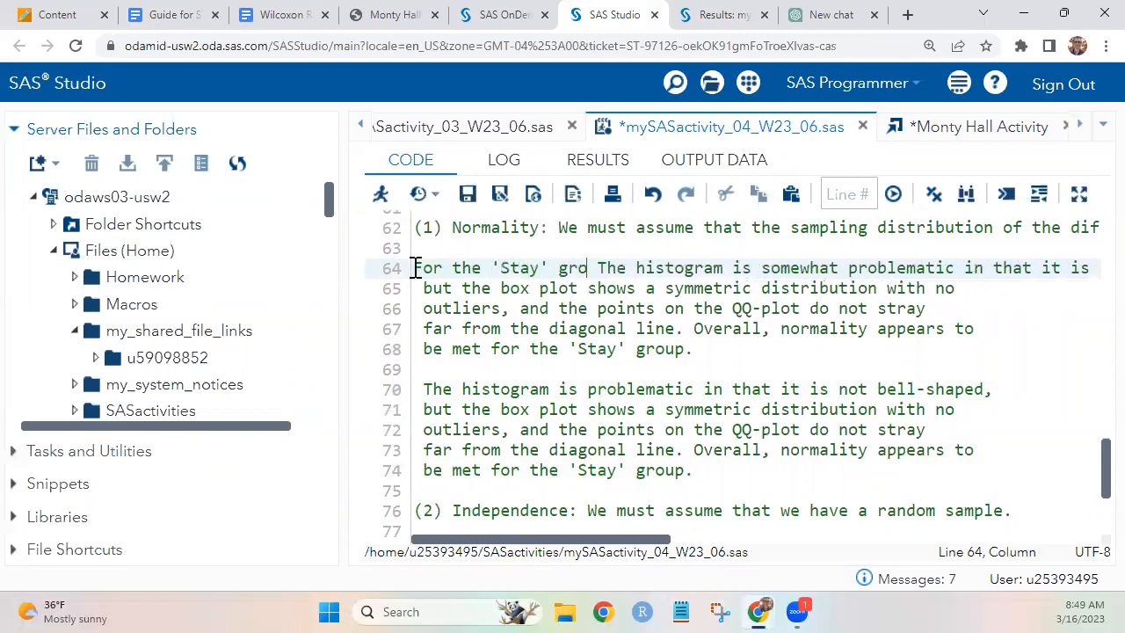
pyautogui.press('BackSpace')
pyautogui.write(':')
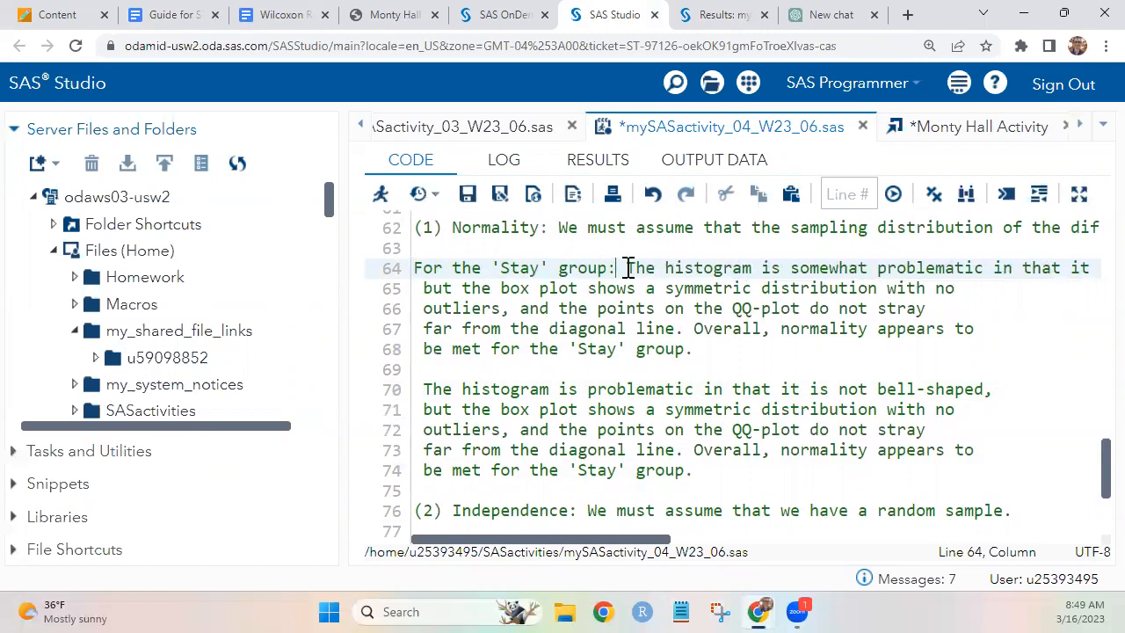
# - Copy the 'Stay' group label to the start of the second normality paragraph and change its group name to 'Switch'
pyautogui.moveTo(617, 268); pyautogui.dragTo(410, 279)
pyautogui.hotkey('ctrl', 'c')
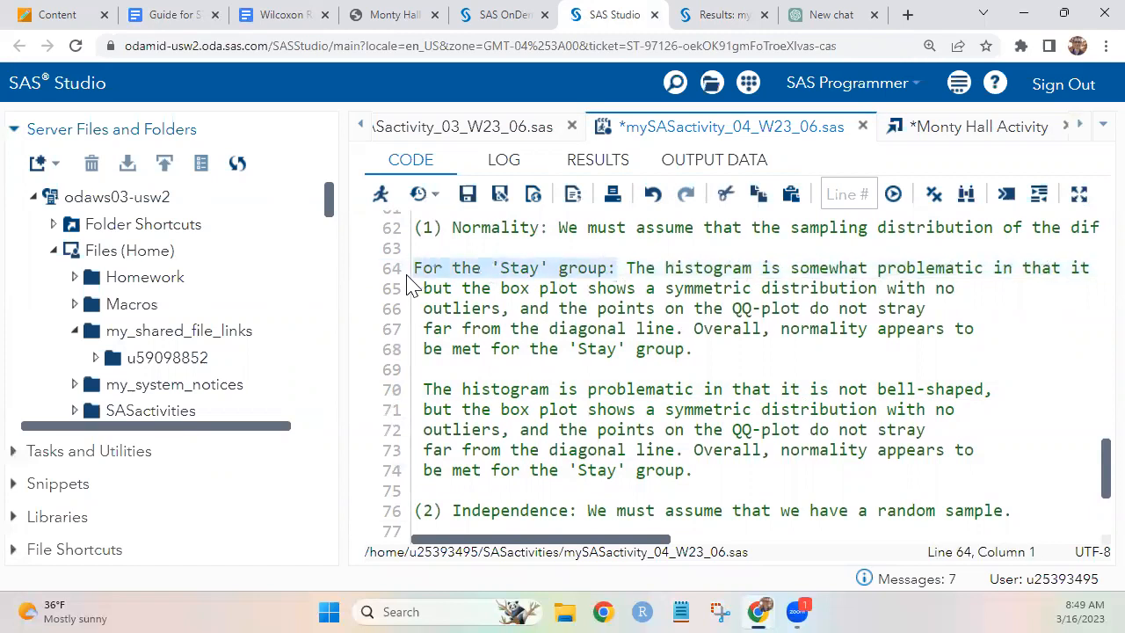
pyautogui.click(423, 390)
pyautogui.hotkey('ctrl', 'v')
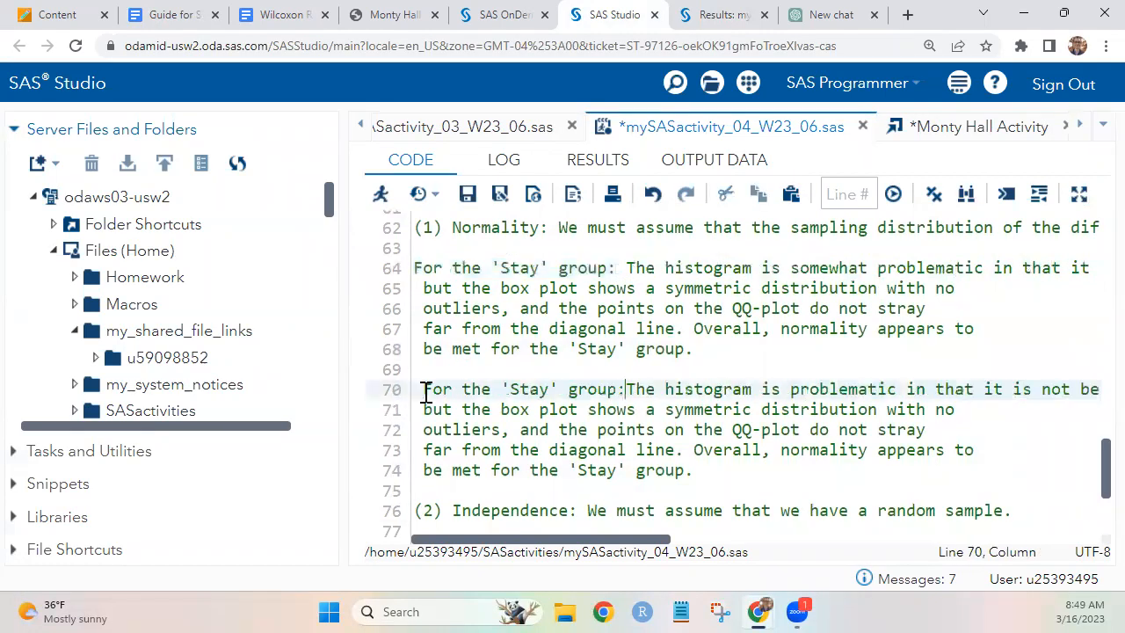
pyautogui.doubleClick(536, 389)
pyautogui.write('Switch')
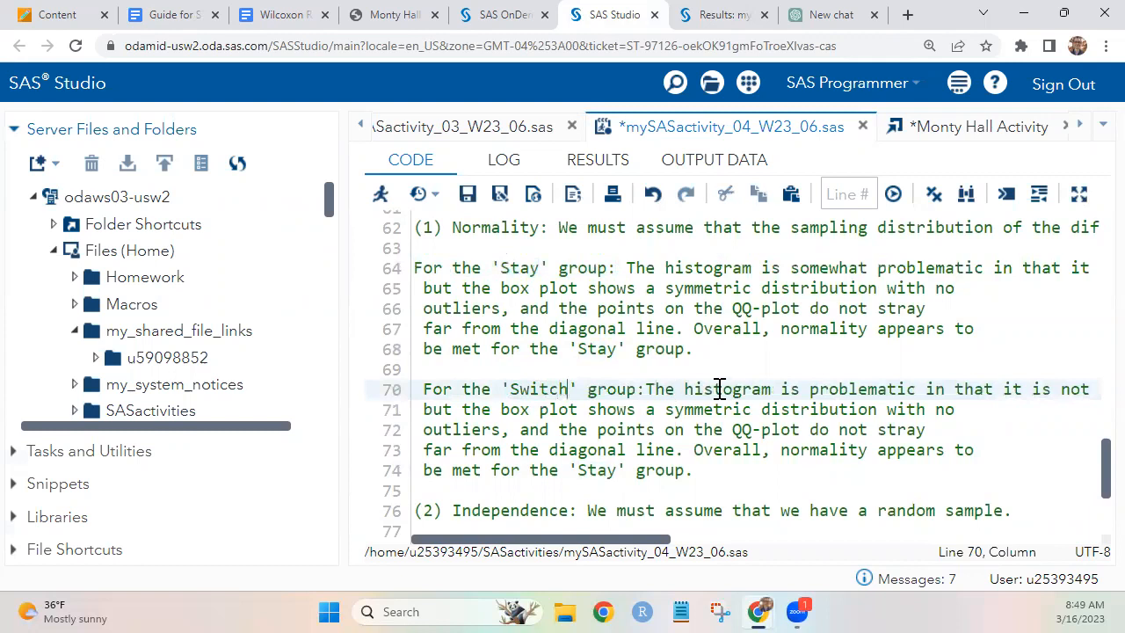
# - Reword the 'Switch' paragraph's box plot clause to "and the box plot shows an asymmetric distribution"
pyautogui.scroll(-1, 719, 389)
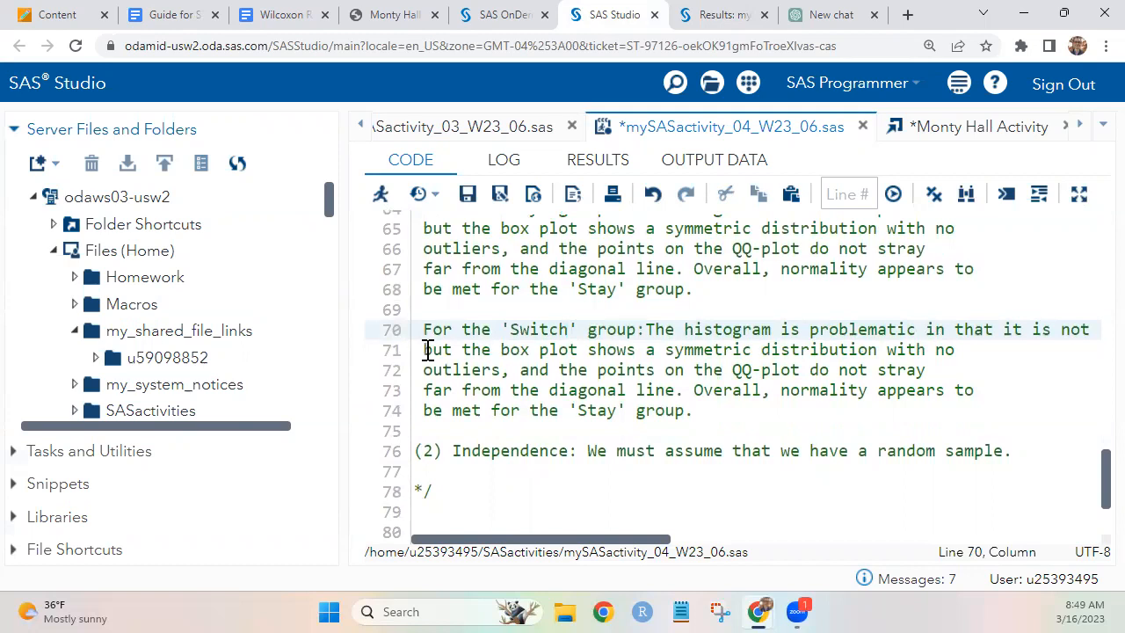
pyautogui.moveTo(422, 350); pyautogui.dragTo(454, 350)
pyautogui.write('and')
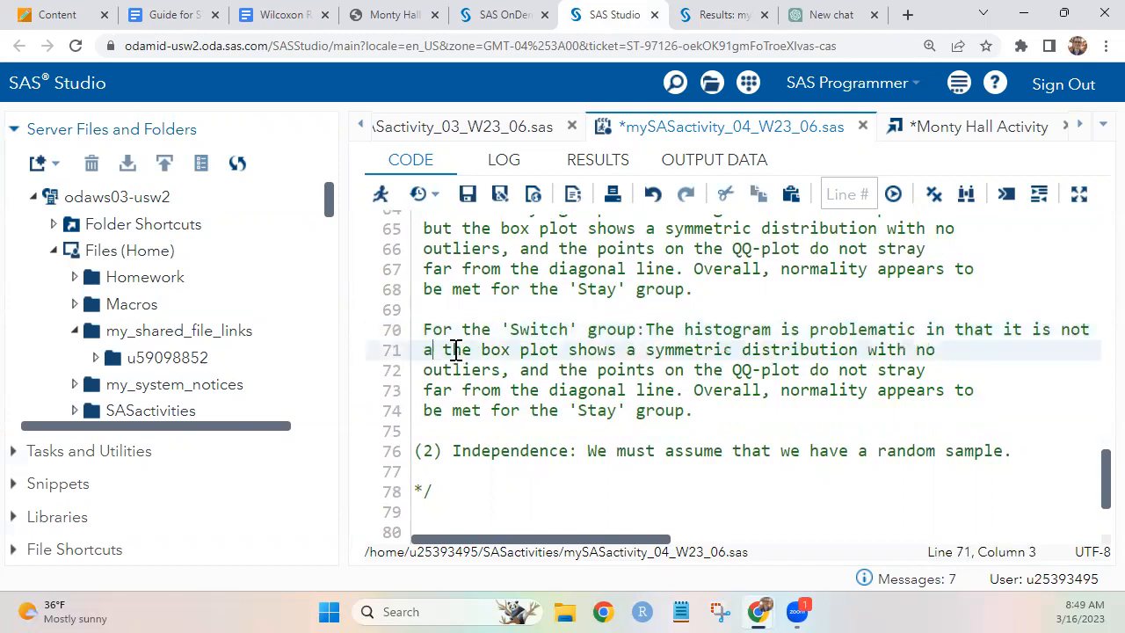
pyautogui.click(655, 350)
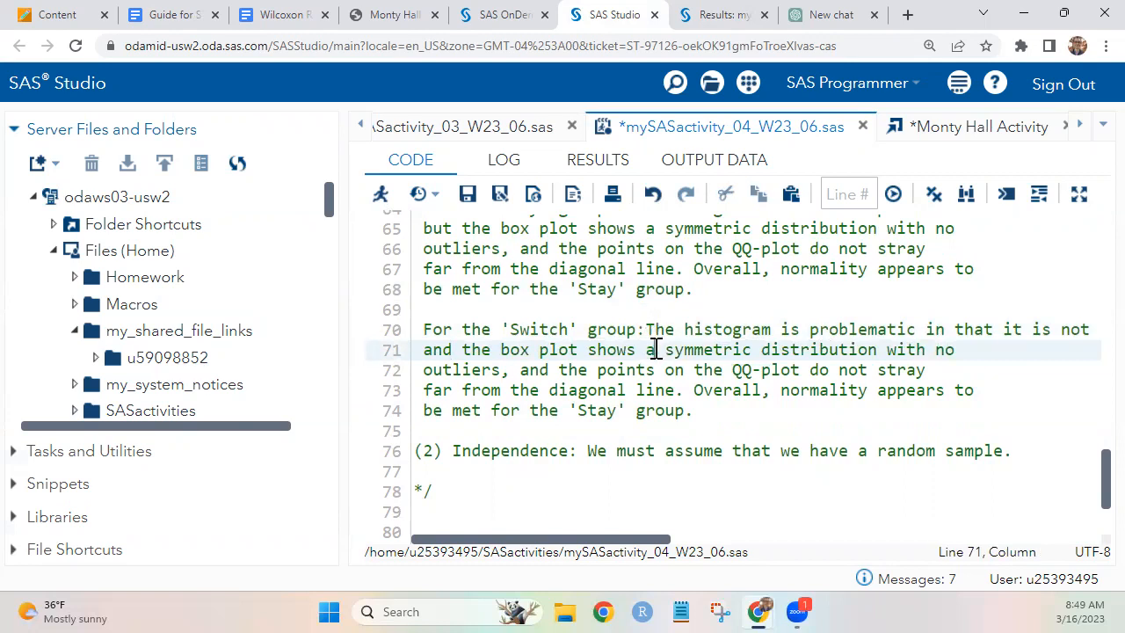
pyautogui.write('n sa')
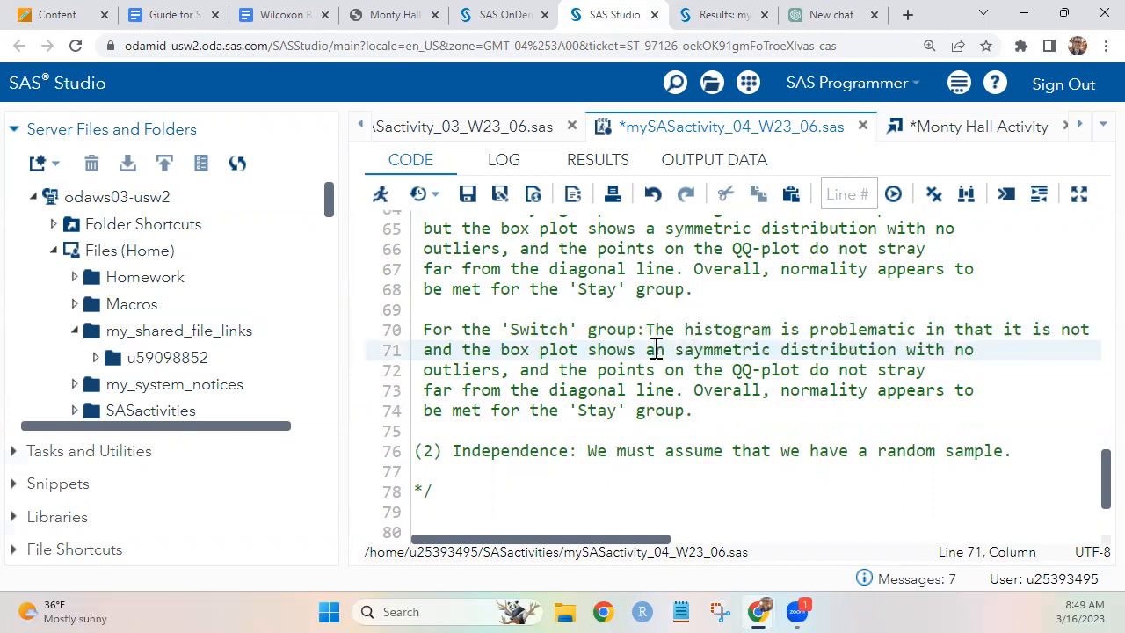
pyautogui.press('BackSpace')
pyautogui.press('Left')
pyautogui.write('a')
# - Delete "with no outliers" from the 'Switch' paragraph and check the wording against the Switch group's box plot in the results
pyautogui.moveTo(906, 354); pyautogui.dragTo(501, 370)
pyautogui.press('BackSpace')
pyautogui.press('BackSpace')
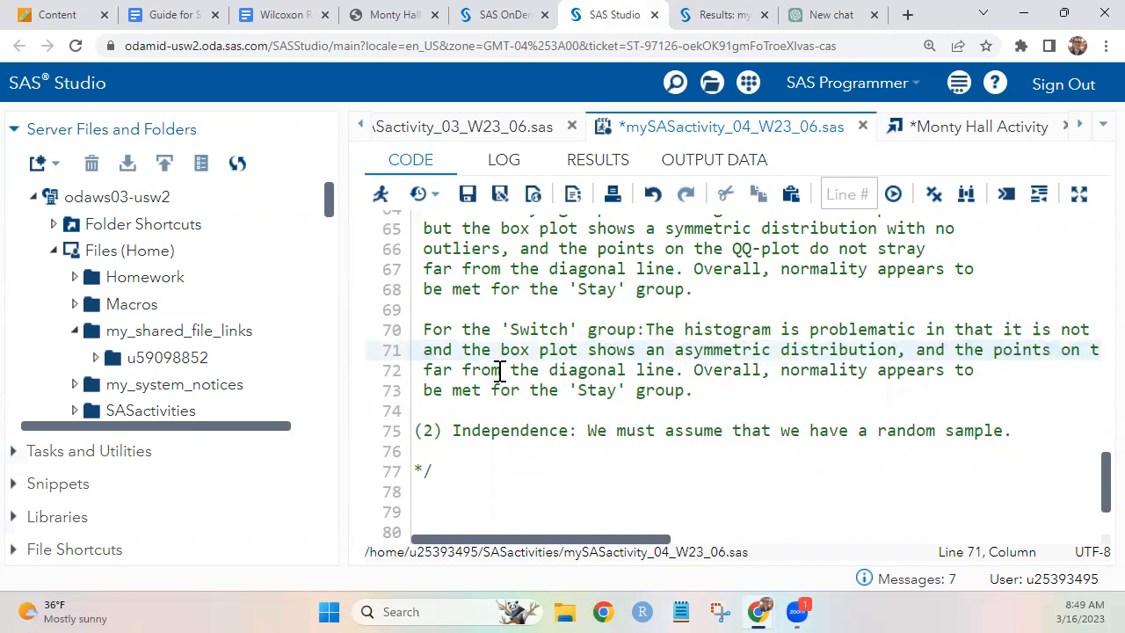
pyautogui.click(745, 14)
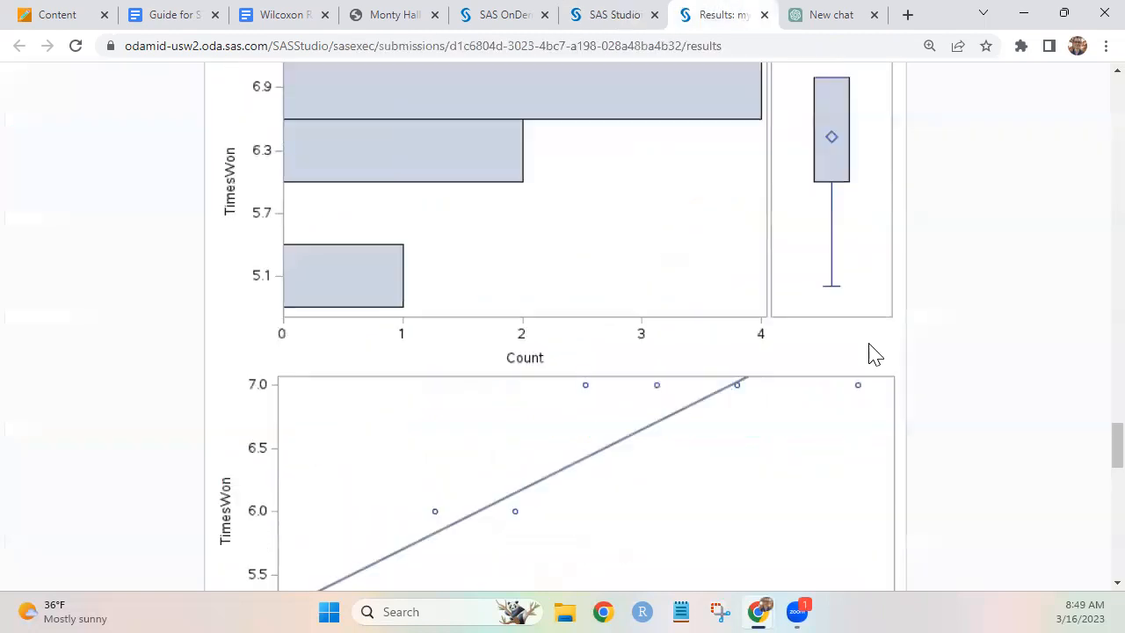
pyautogui.scroll(2, 868, 354)
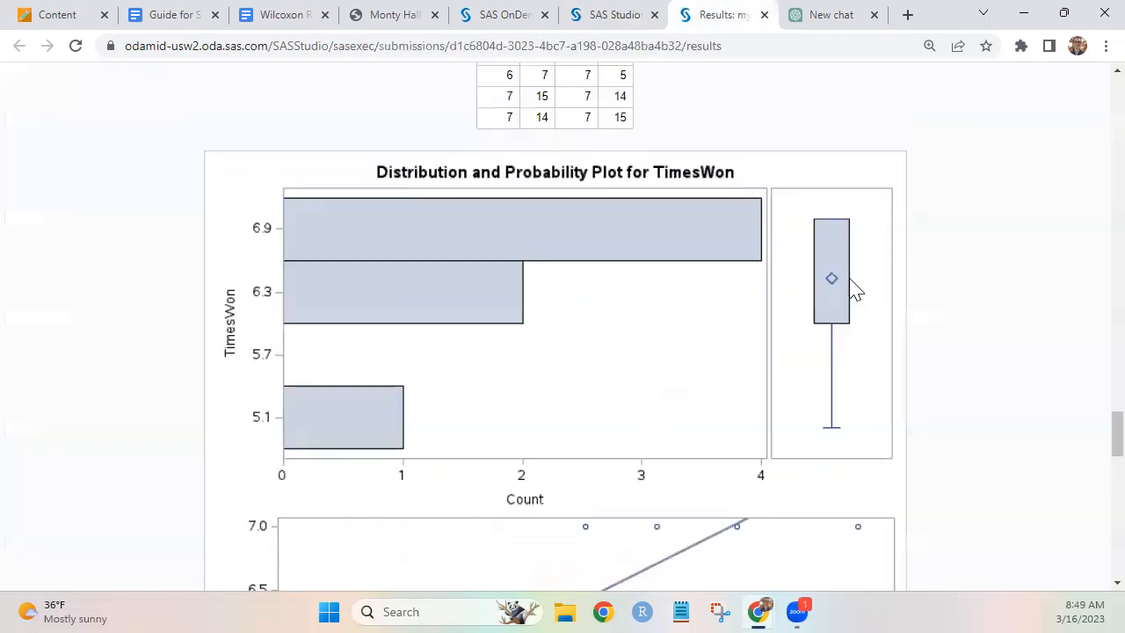
pyautogui.click(606, 15)
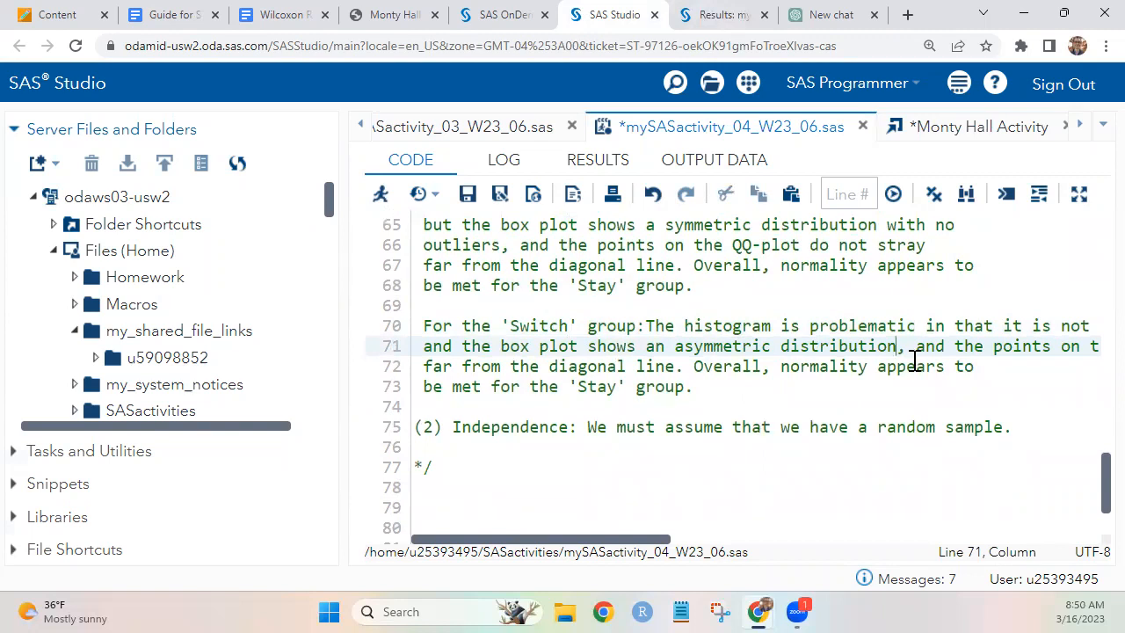
# - Remove the word "not" from the 'Switch' paragraph's QQ-plot clause so it says the points do stray
pyautogui.hscroll(5, 914, 360)
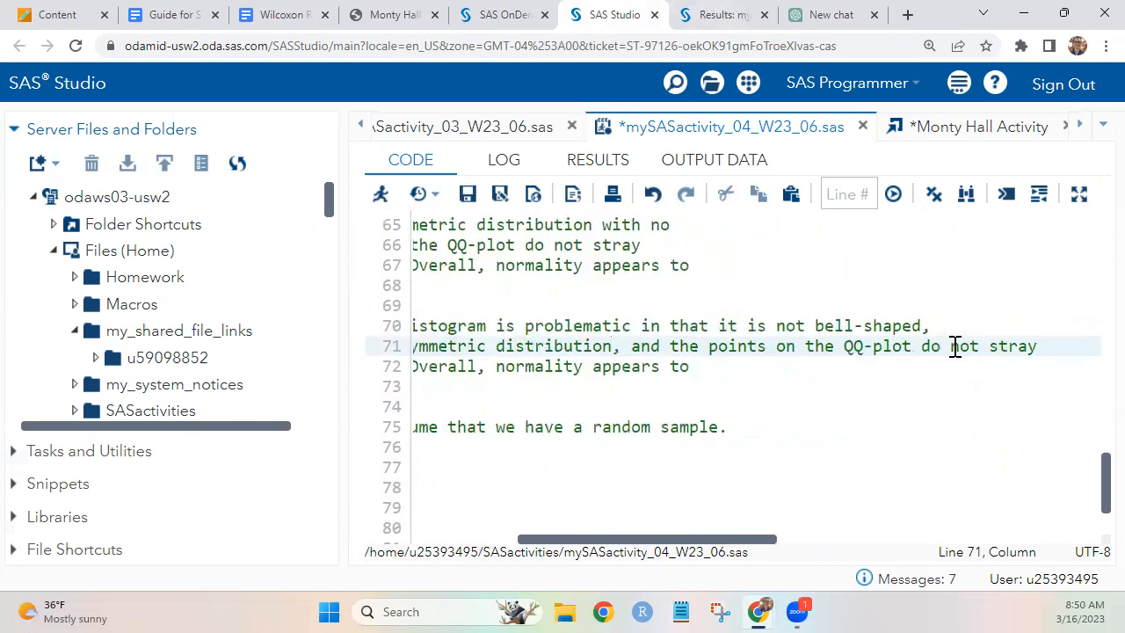
pyautogui.doubleClick(931, 345)
pyautogui.click(989, 345)
pyautogui.press('BackSpace')
pyautogui.press('BackSpace')
pyautogui.press('BackSpace')
pyautogui.hscroll(-4, 988, 348)
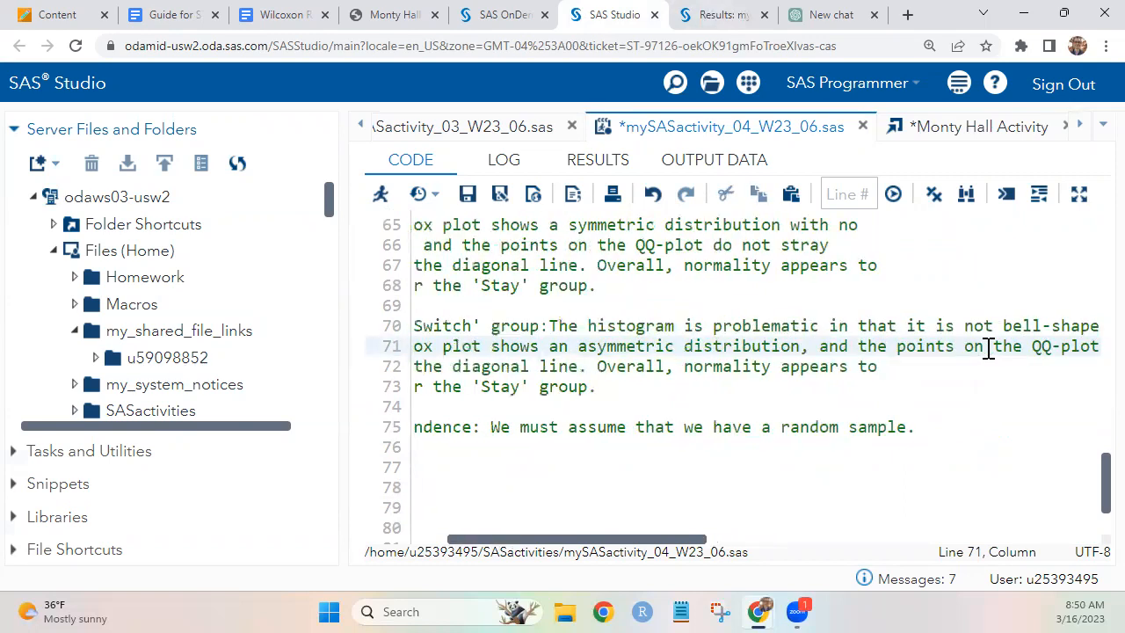
pyautogui.hscroll(-1, 989, 348)
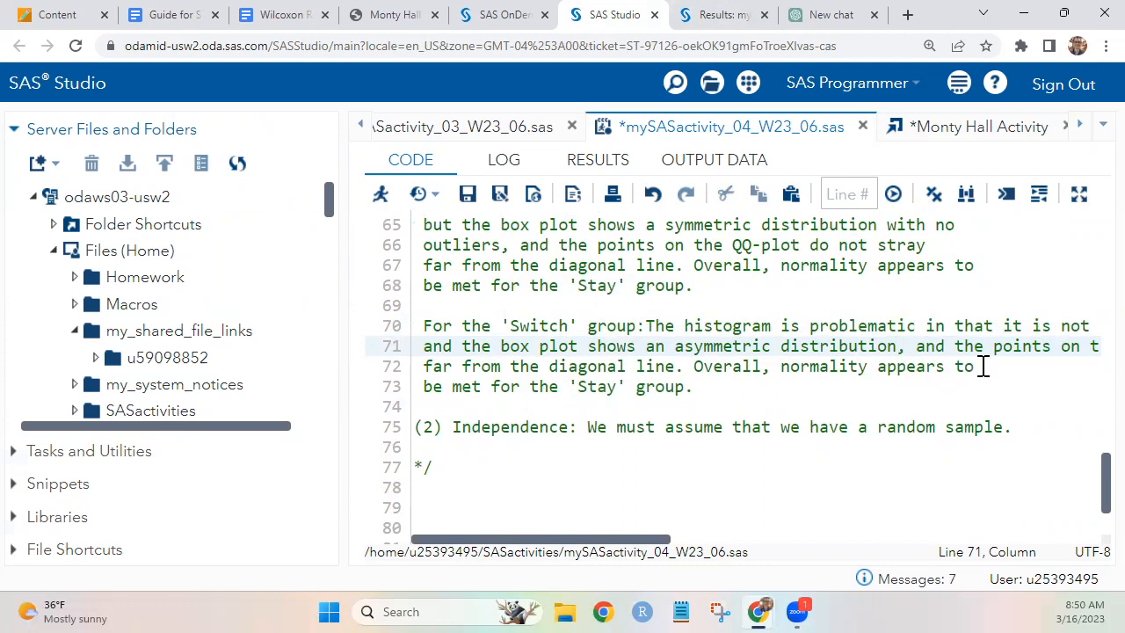
# - Insert "not" before "be met" in the 'Switch' paragraph's concluding sentence about normality
pyautogui.click(430, 392)
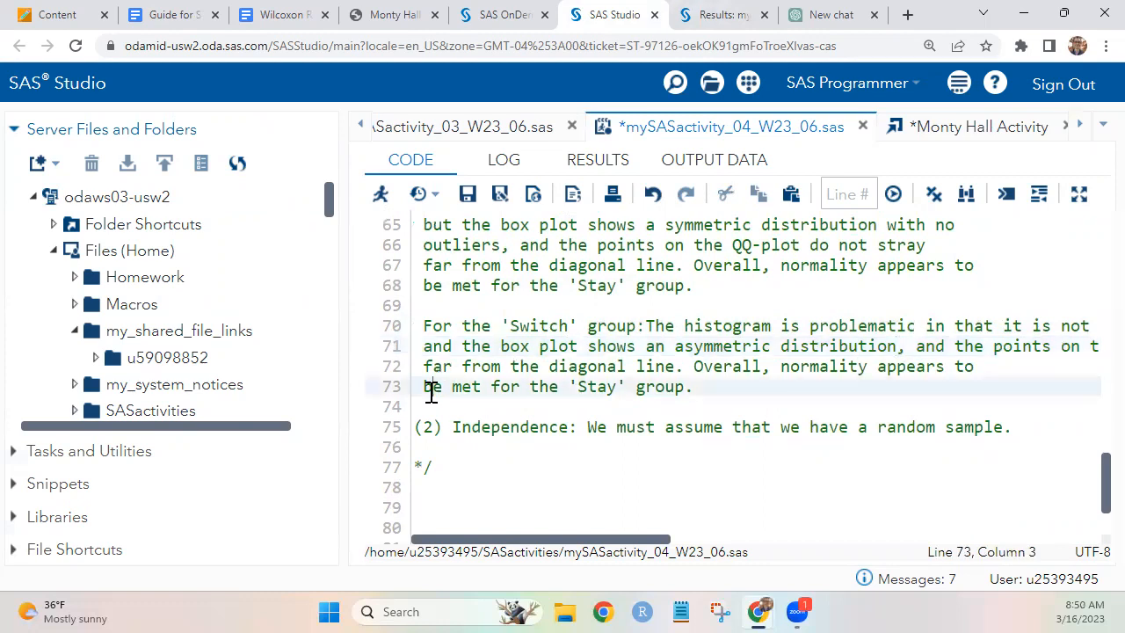
pyautogui.press('Left')
pyautogui.write('not')
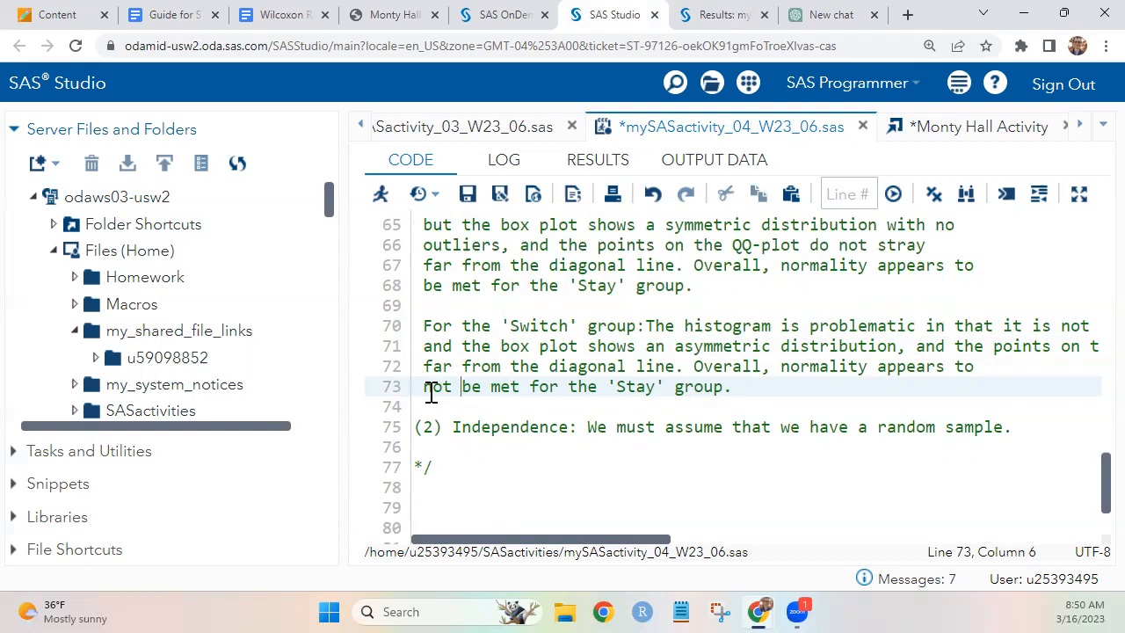
pyautogui.click(493, 393)
# - Add a separate line below the 'Switch' paragraph reading "Since the normality assumption is not met for both groups,"
pyautogui.click(488, 412)
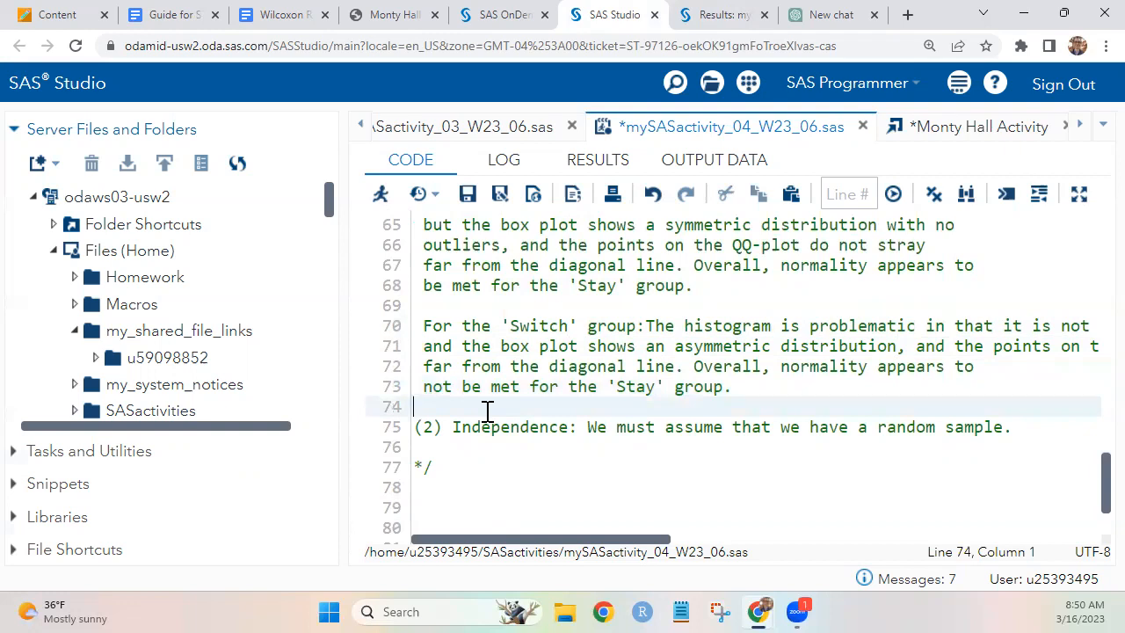
pyautogui.press('Return')
pyautogui.press('Return')
pyautogui.press('Up')
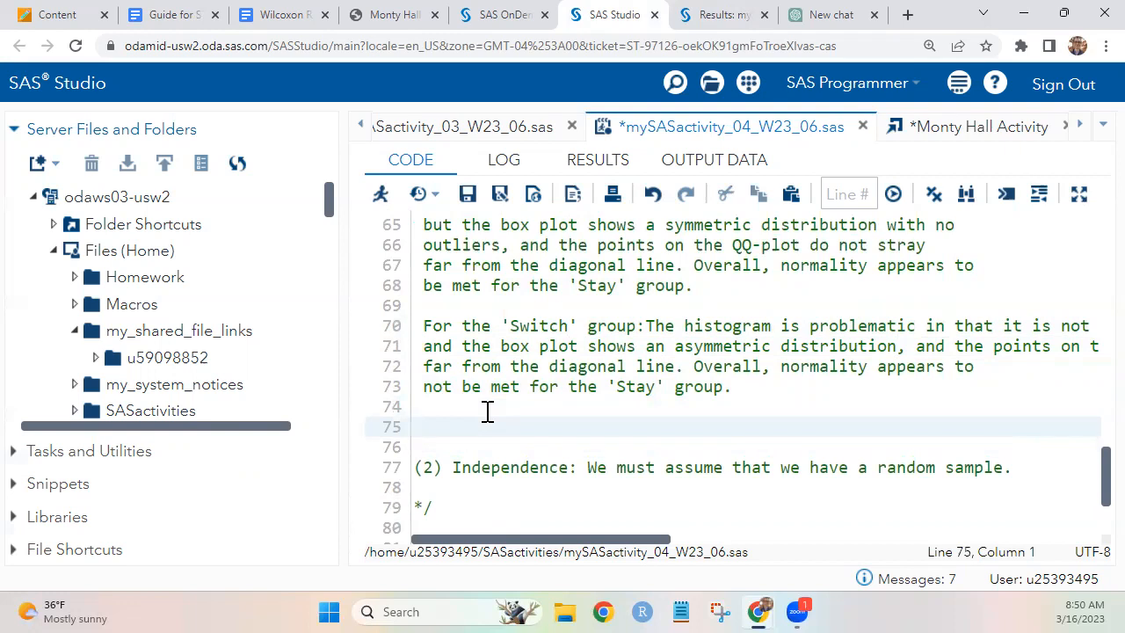
pyautogui.scroll(2, 487, 411)
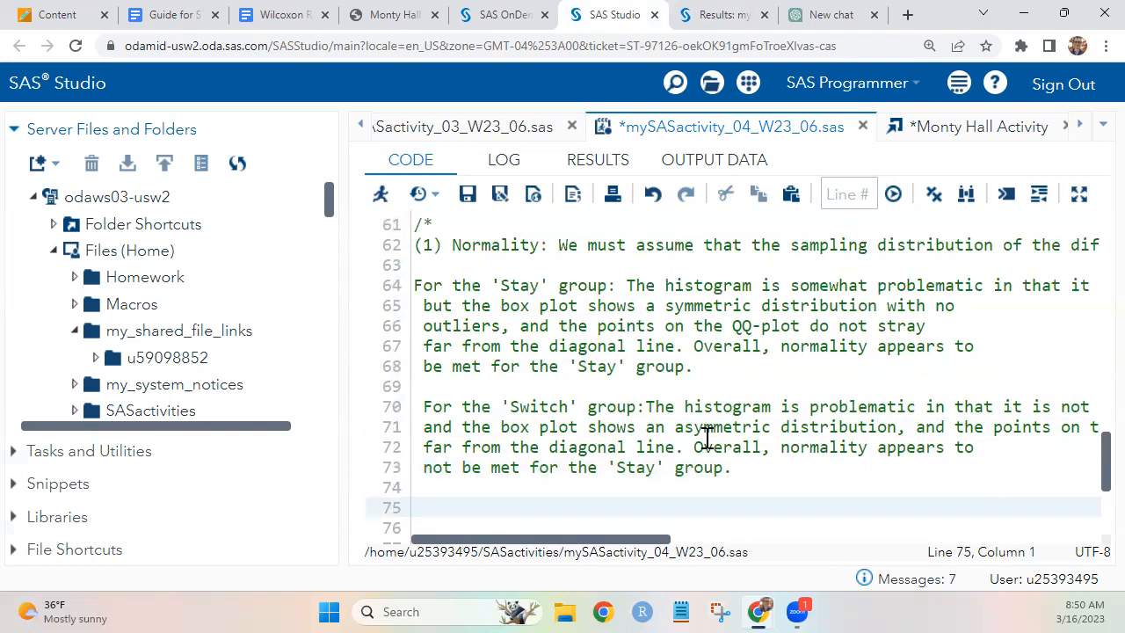
pyautogui.scroll(-2, 707, 437)
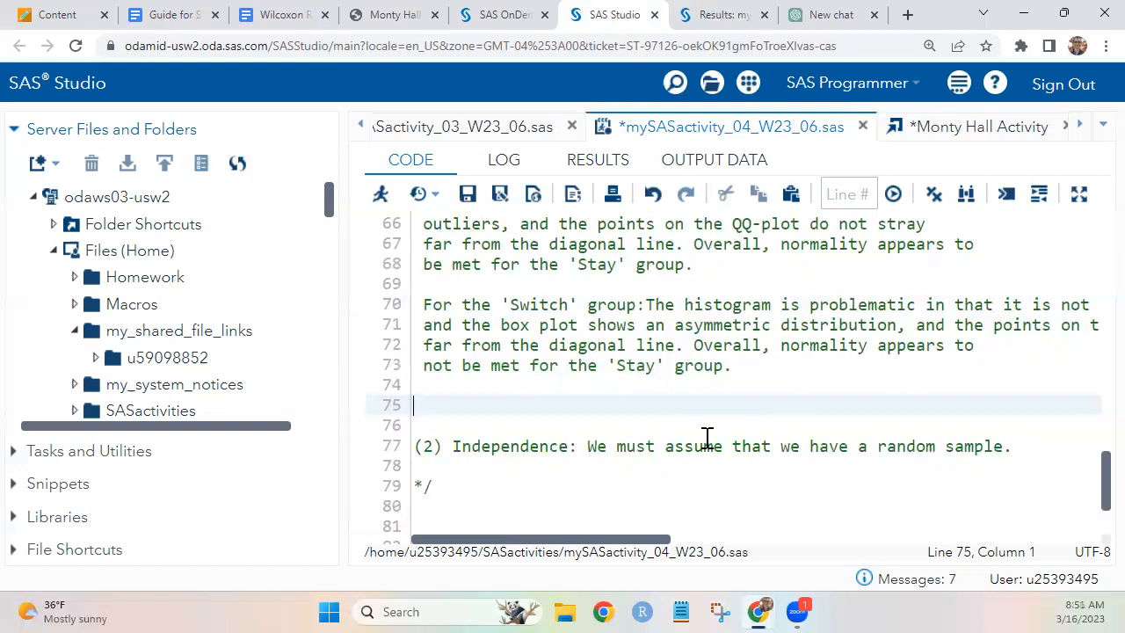
pyautogui.scroll(2, 708, 437)
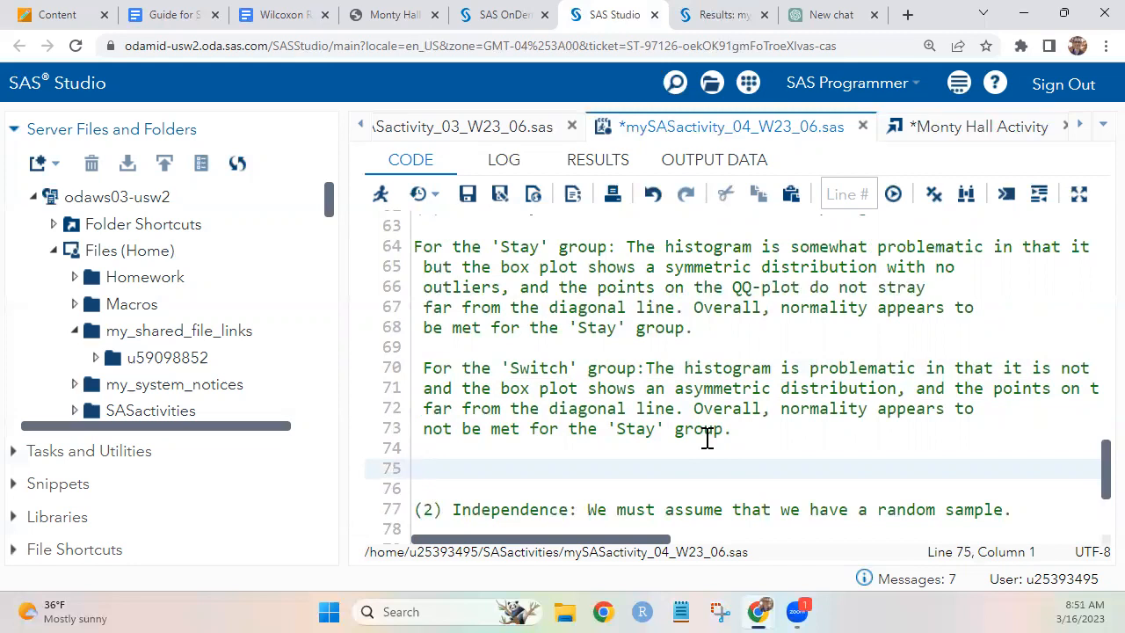
pyautogui.write('Since the normal')
pyautogui.write('ity ')
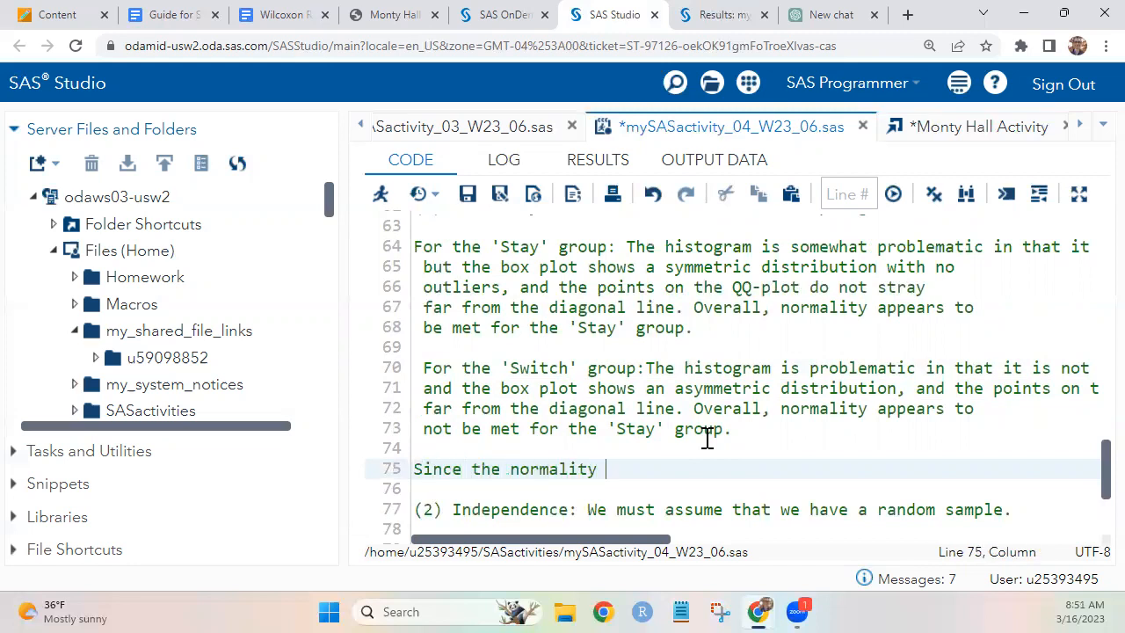
pyautogui.write('assumption is not met ')
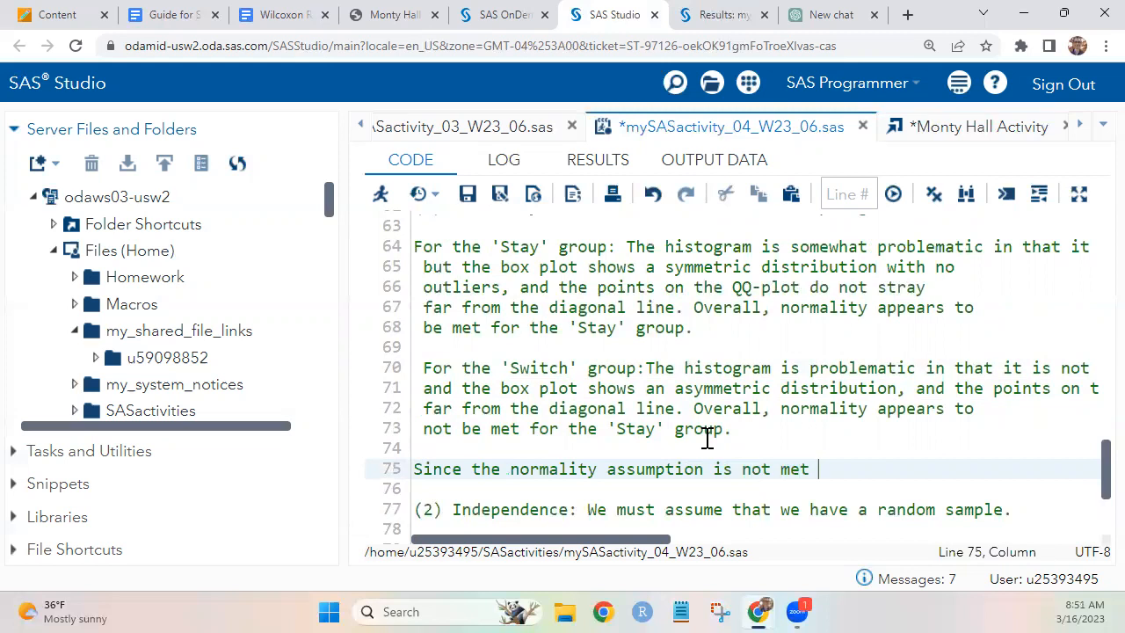
pyautogui.write('for both groups')
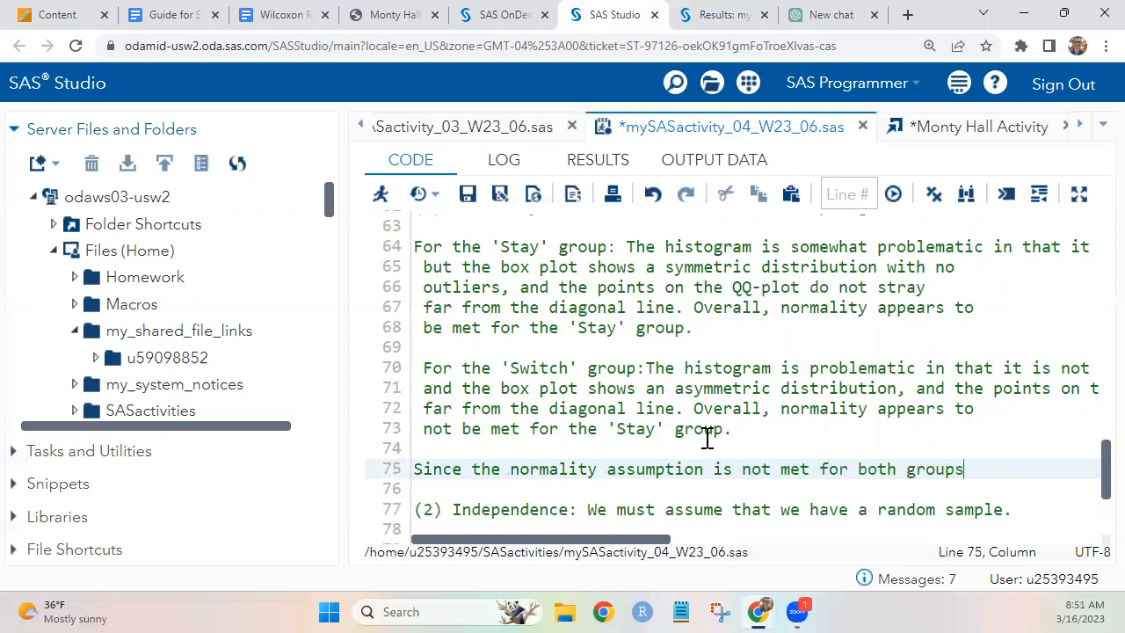
pyautogui.write(',')
# - Continue the conclusion on a new line with "the normality assumption for the test as a"
pyautogui.press('Return')
pyautogui.write('the ')
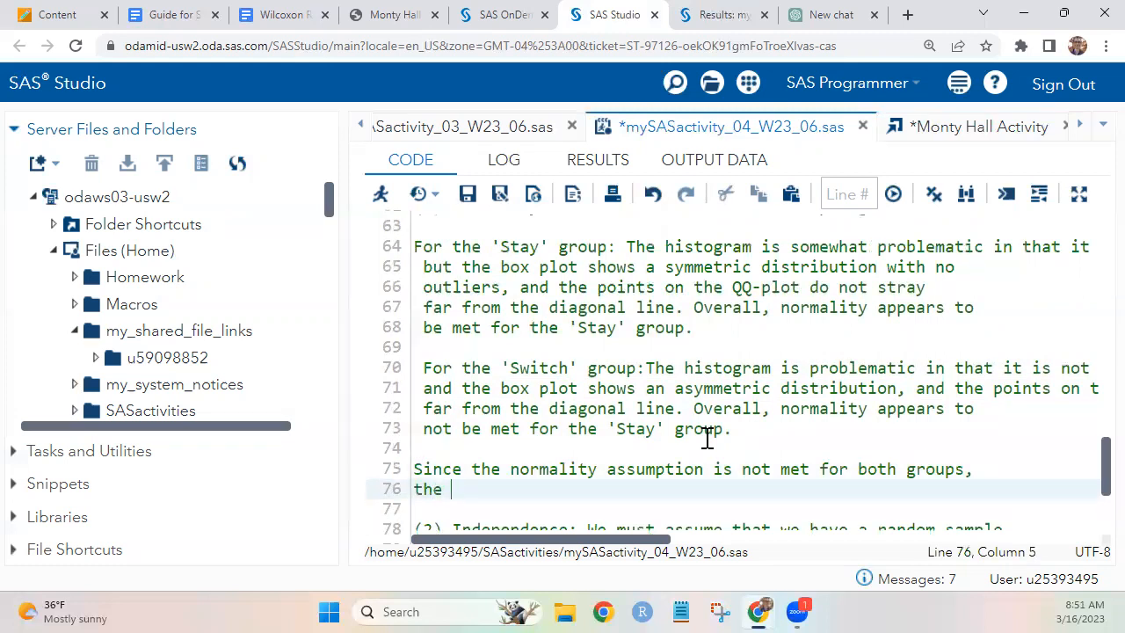
pyautogui.write('normality')
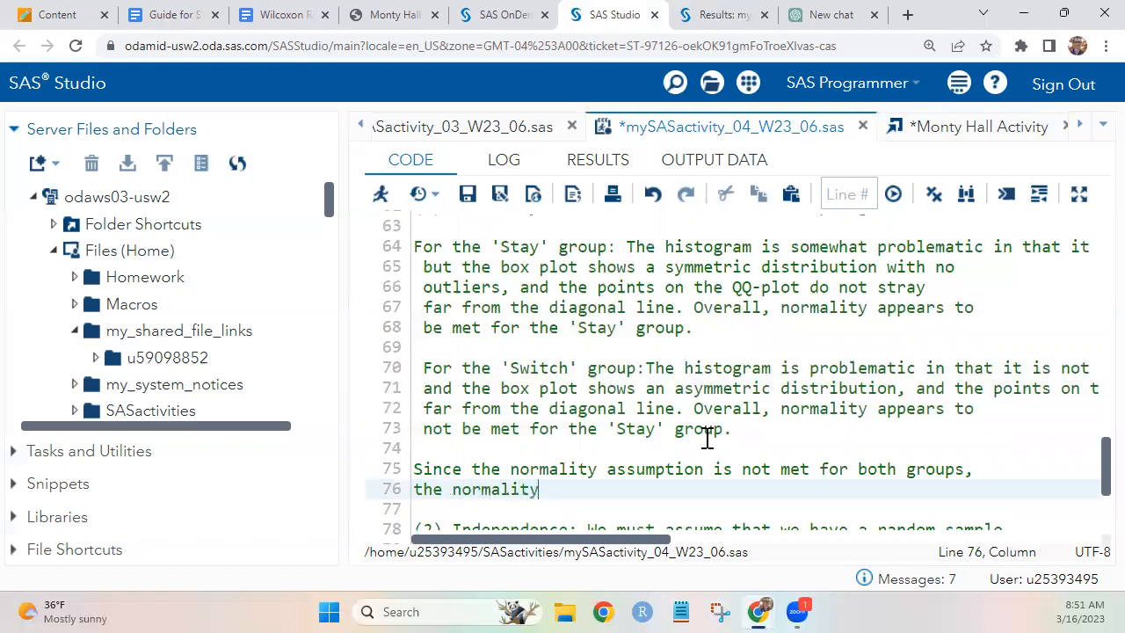
pyautogui.write(' assumption f')
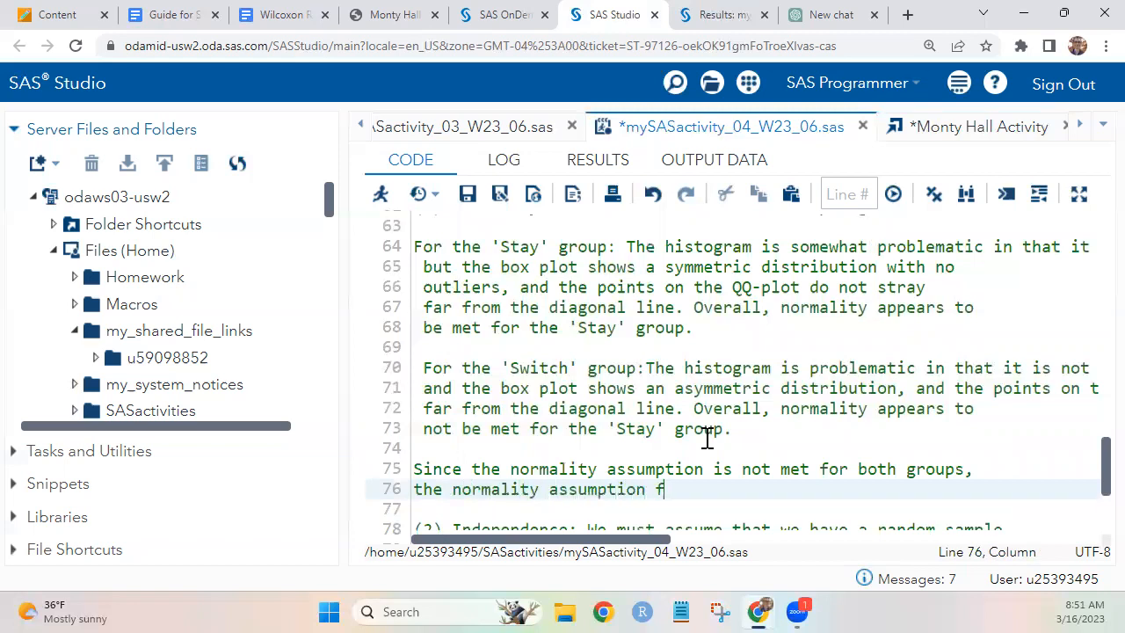
pyautogui.write('or the test as a ')
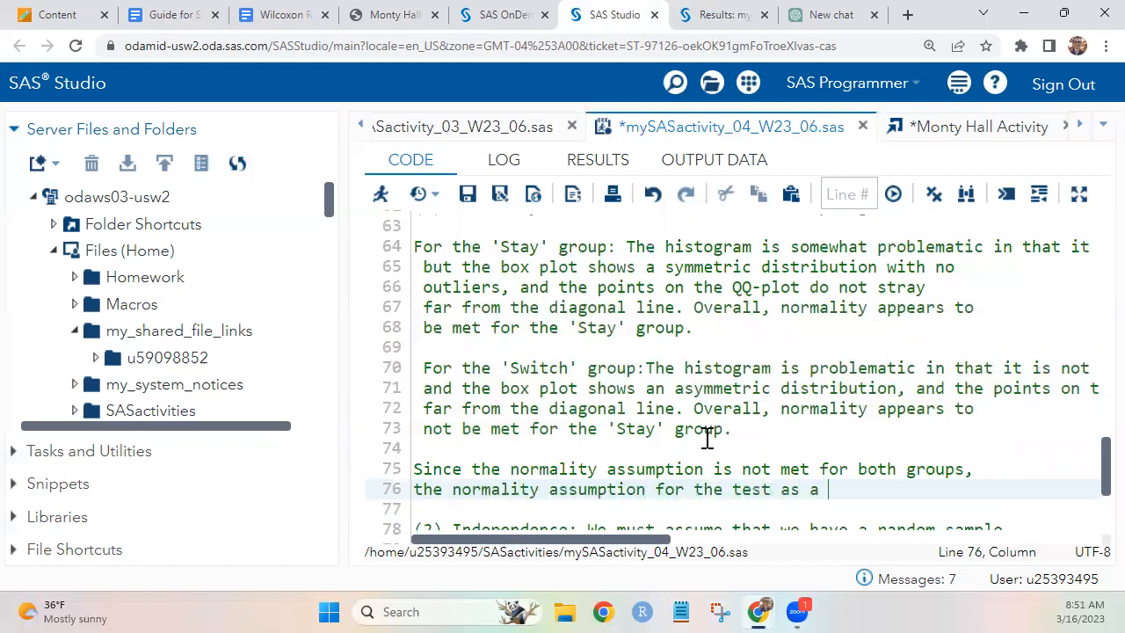
# - Finish the normality conclusion on line 76 with "whole is not met.", save the program, and review the assumptions comment
pyautogui.write('whole is not met.')
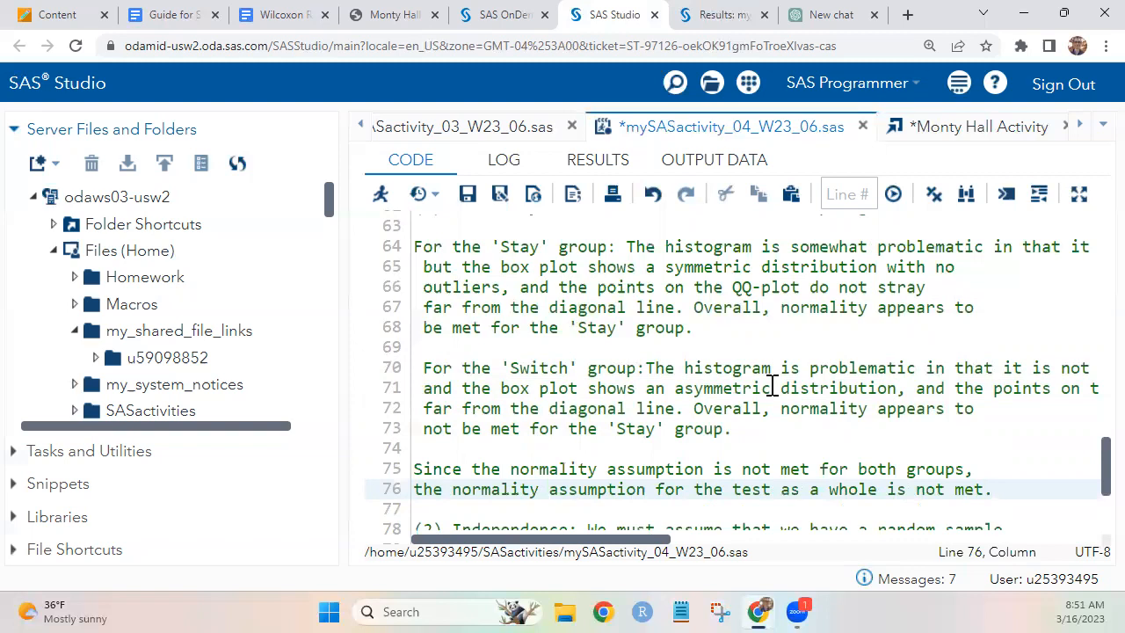
pyautogui.hotkey('ctrl', 's')
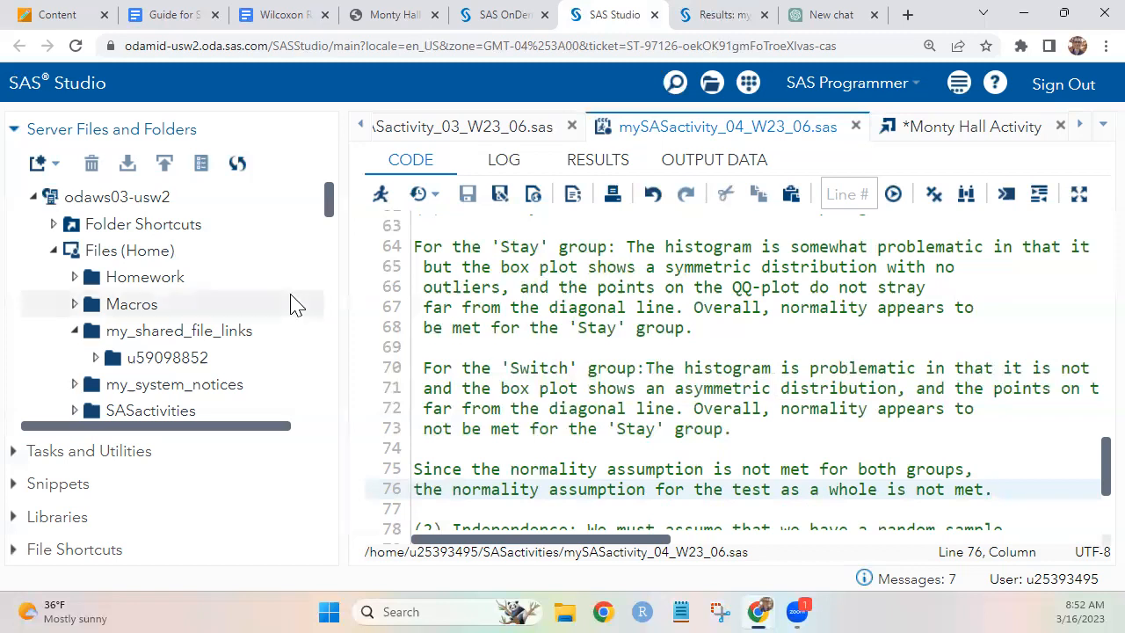
pyautogui.scroll(-1, 573, 392)
pyautogui.scroll(2, 573, 391)
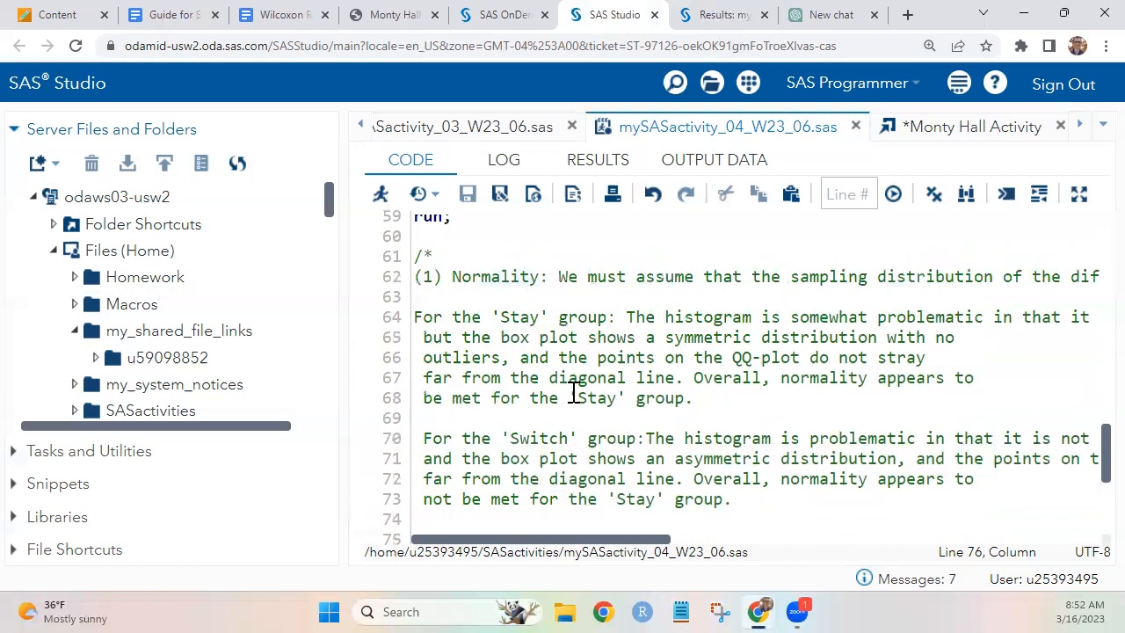
pyautogui.scroll(-1, 573, 392)
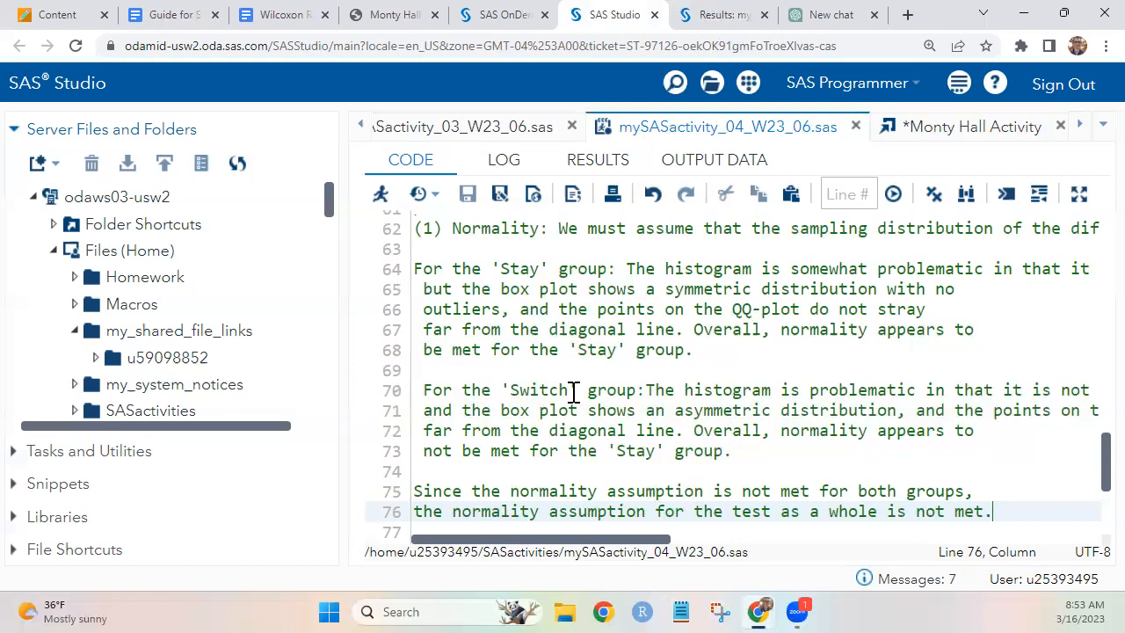
pyautogui.scroll(-3, 753, 364)
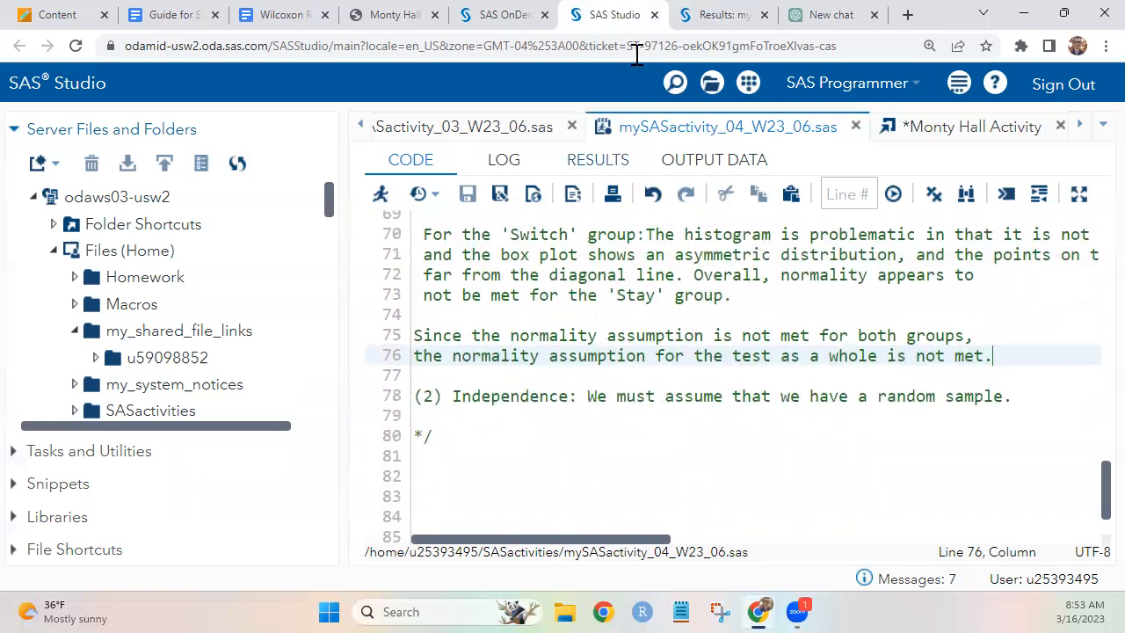
# - Switch to the Wilcoxon assignment document, read the question 2 parts, and return to SAS Studio
pyautogui.click(299, 21)
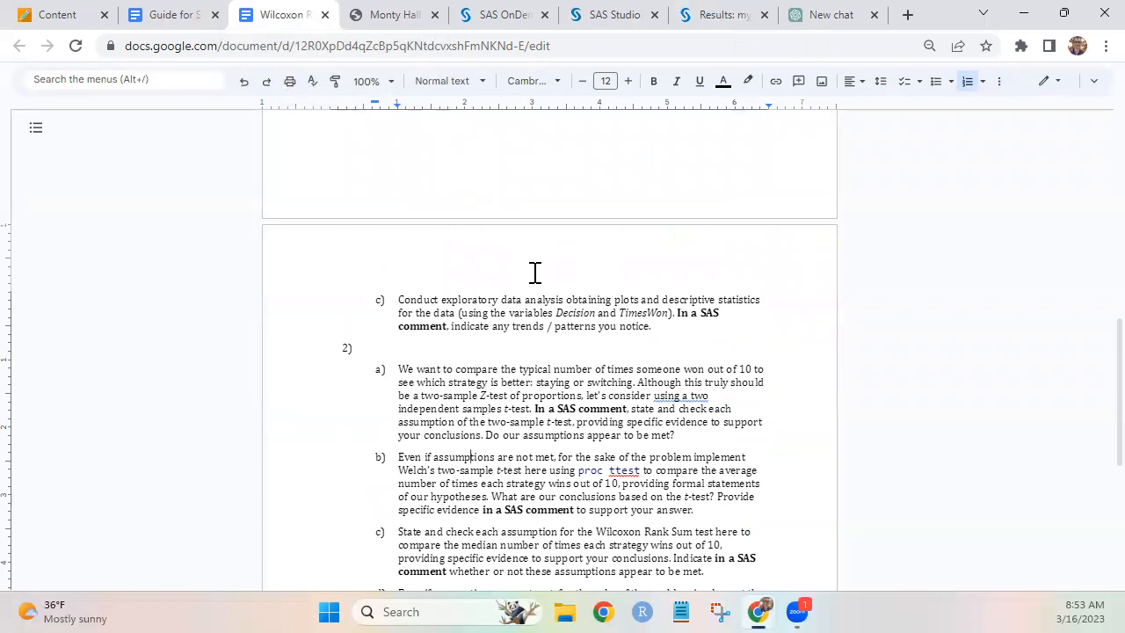
pyautogui.scroll(-3, 534, 273)
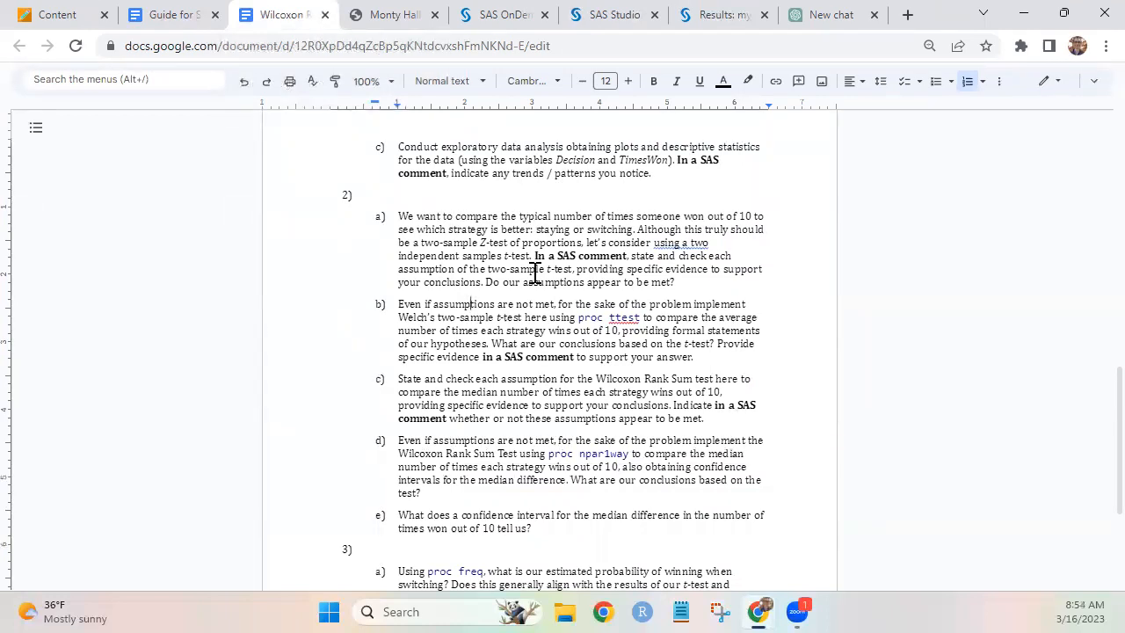
pyautogui.click(620, 18)
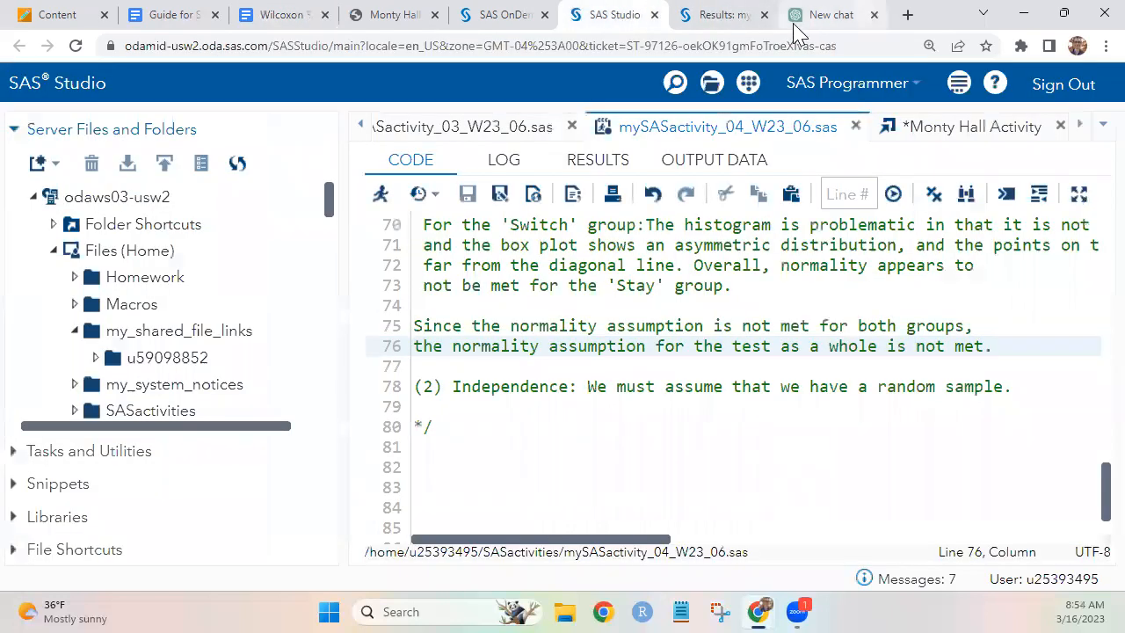
# - Close the separate results page and add a /* 2b */ comment on line 83 below the assumptions comment
pyautogui.click(764, 15)
pyautogui.click(527, 484)
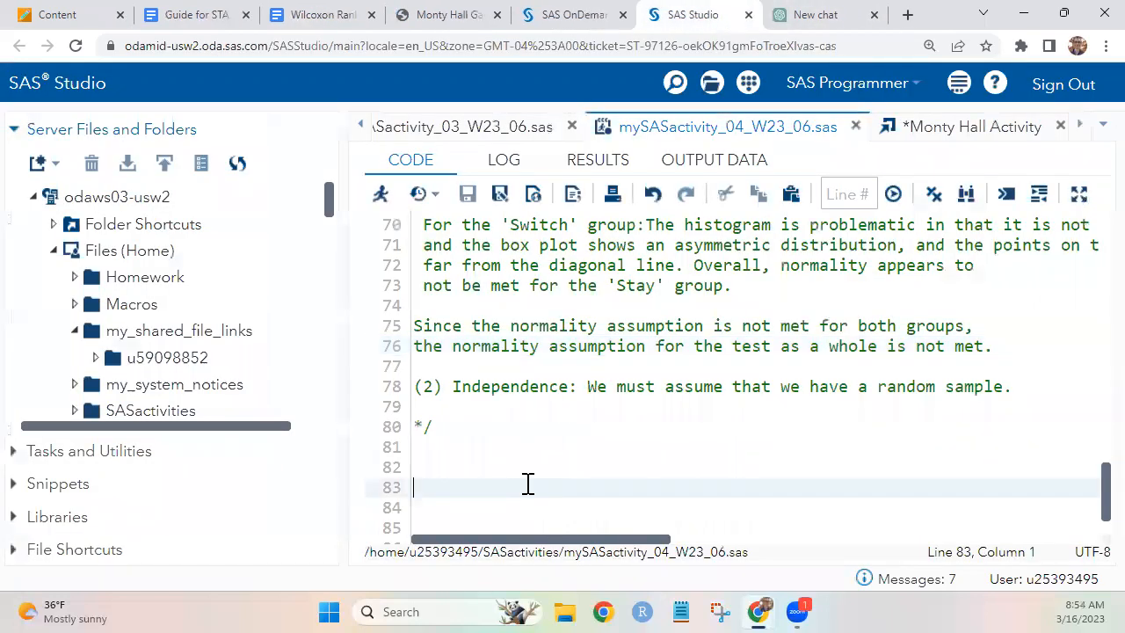
pyautogui.scroll(10, 528, 485)
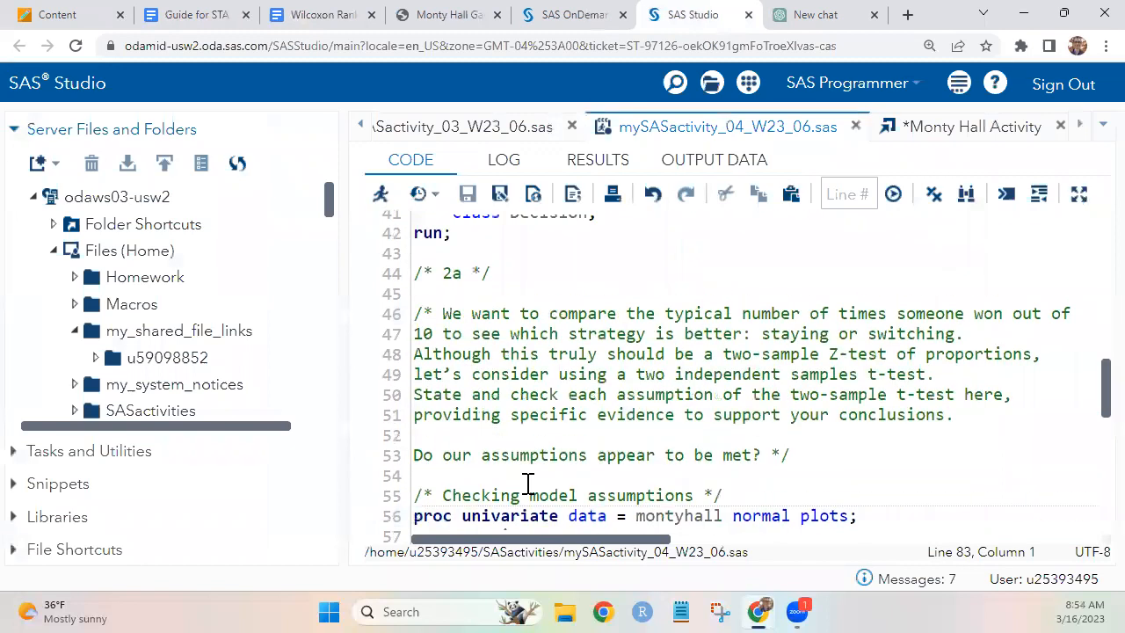
pyautogui.scroll(-11, 527, 484)
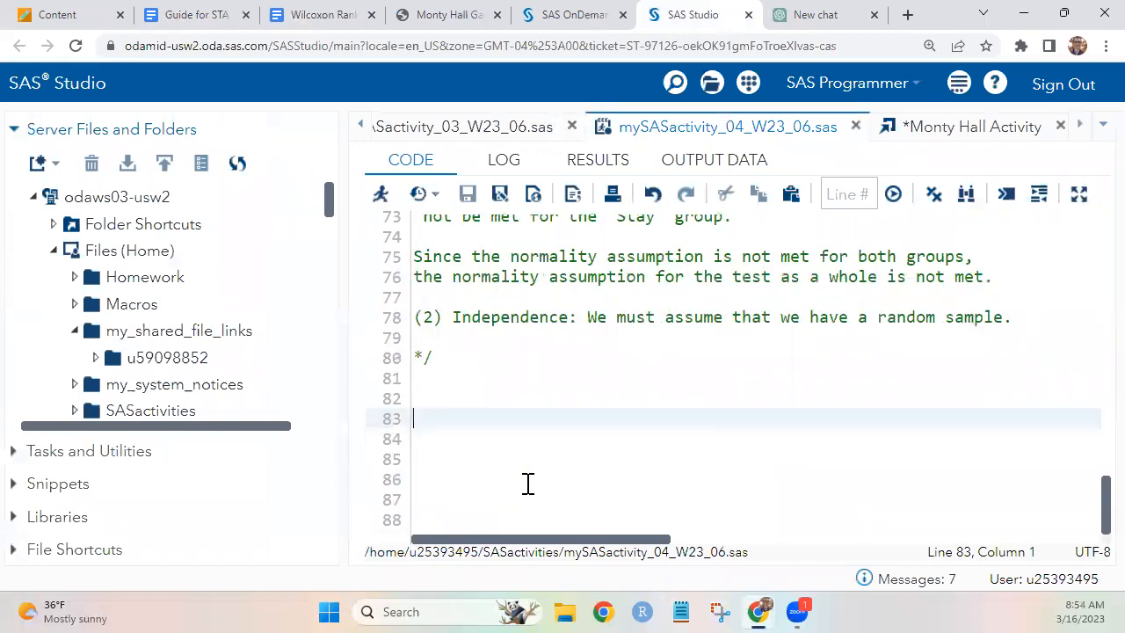
pyautogui.write('/**/')
pyautogui.press('Left')
pyautogui.press('Left')
pyautogui.write('2b')
pyautogui.press('End')
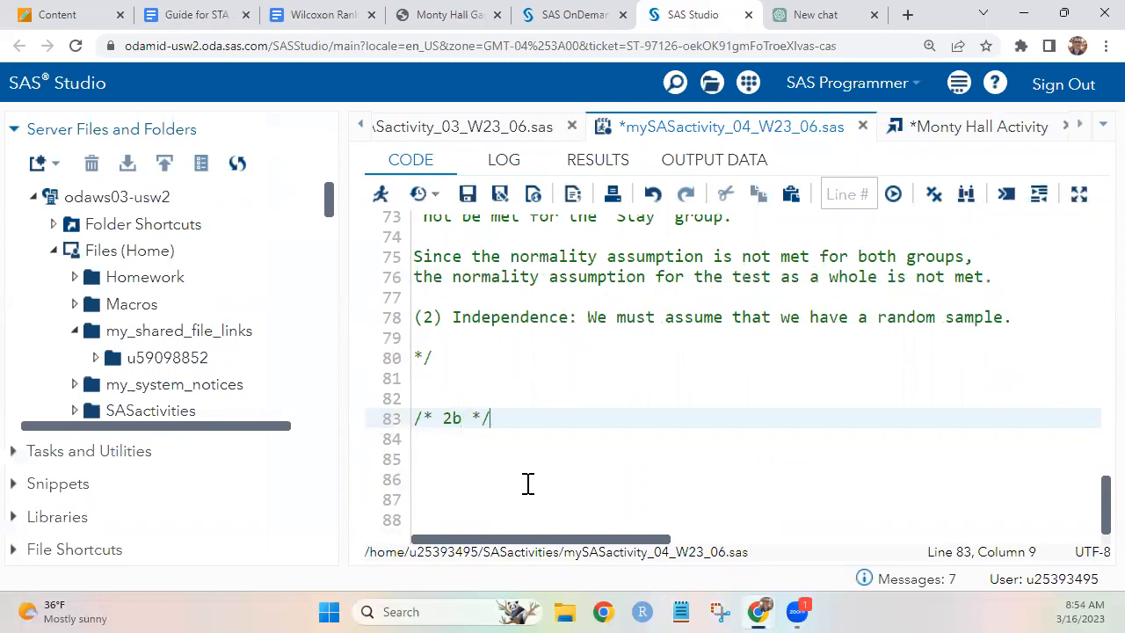
# - Start a "proc ttest data =" statement on the line below the 2b comment
pyautogui.press('Return')
pyautogui.write('proc ttest')
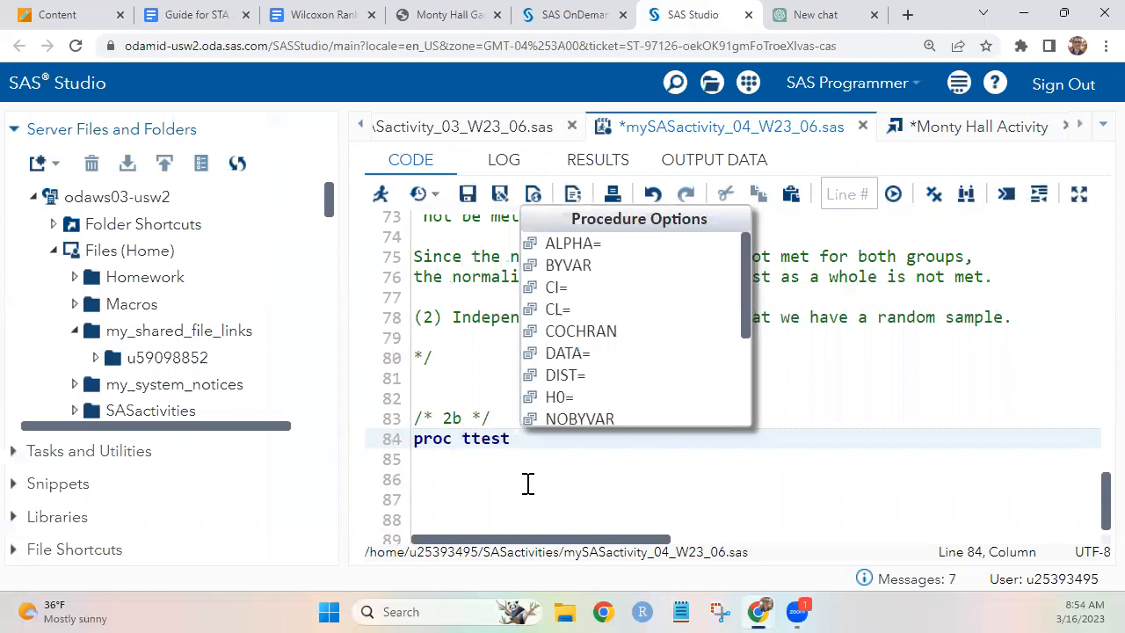
pyautogui.click(528, 483)
pyautogui.click(582, 440)
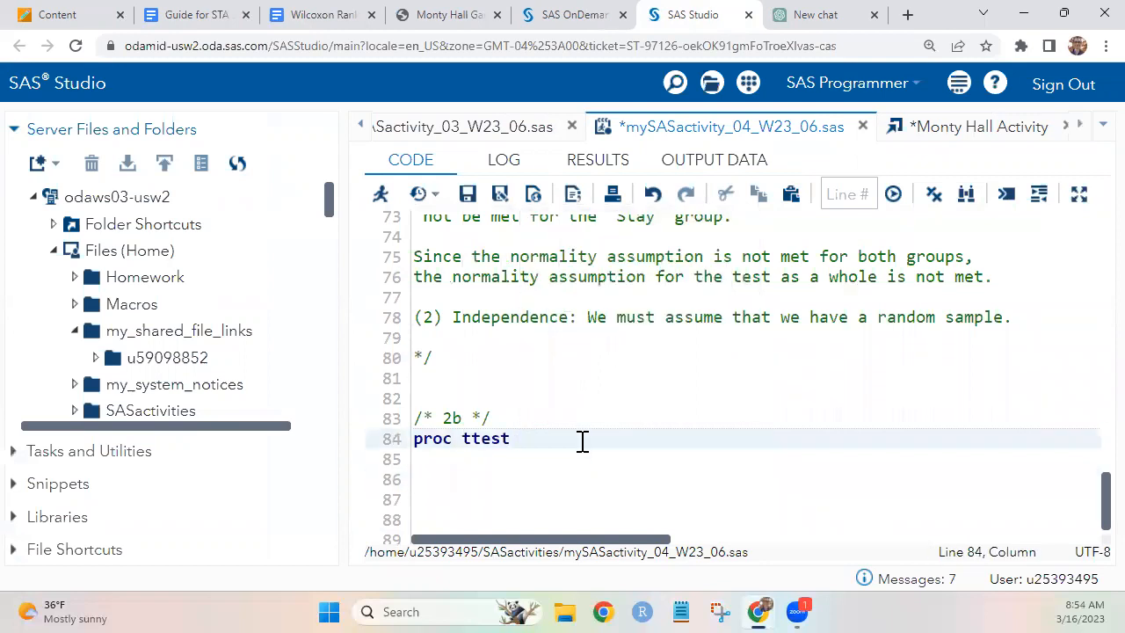
pyautogui.write('data =')
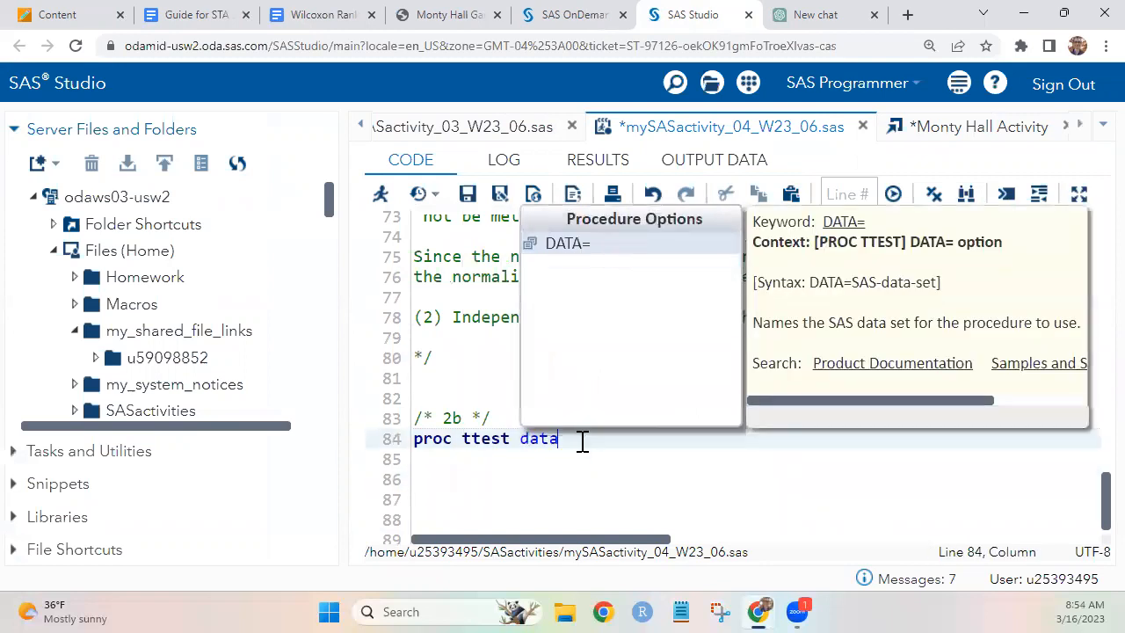
# - Complete the proc ttest statement with the dataset name montyhall copied from proc univariate, end the block with run;, and save
pyautogui.click(512, 384)
pyautogui.scroll(7, 514, 385)
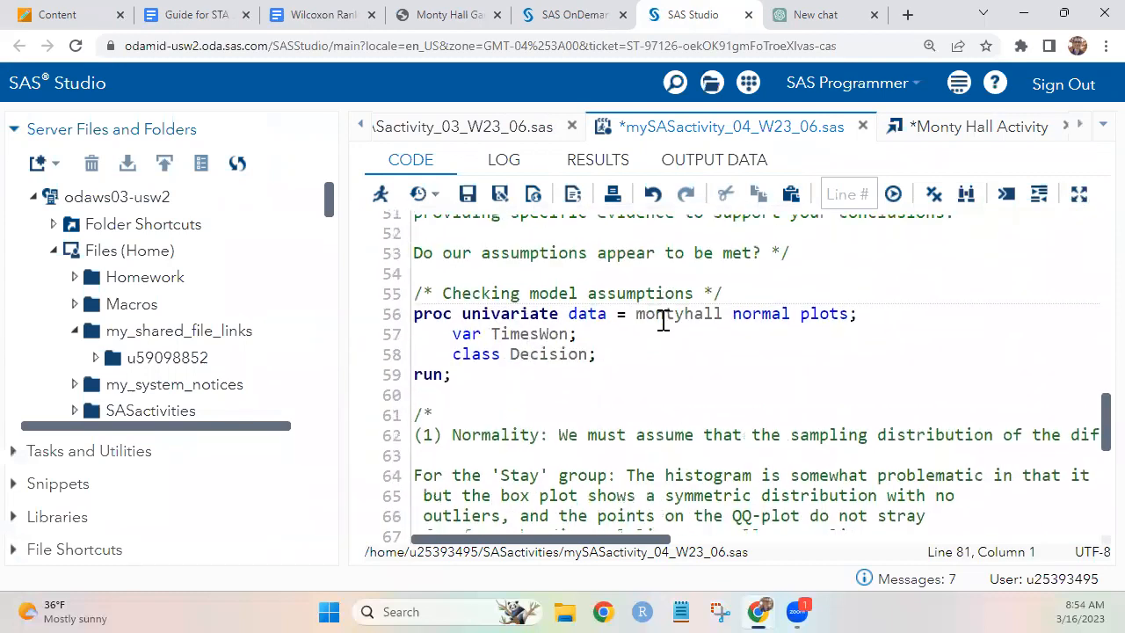
pyautogui.doubleClick(679, 316)
pyautogui.hotkey('ctrl', 'c')
pyautogui.scroll(-8, 679, 319)
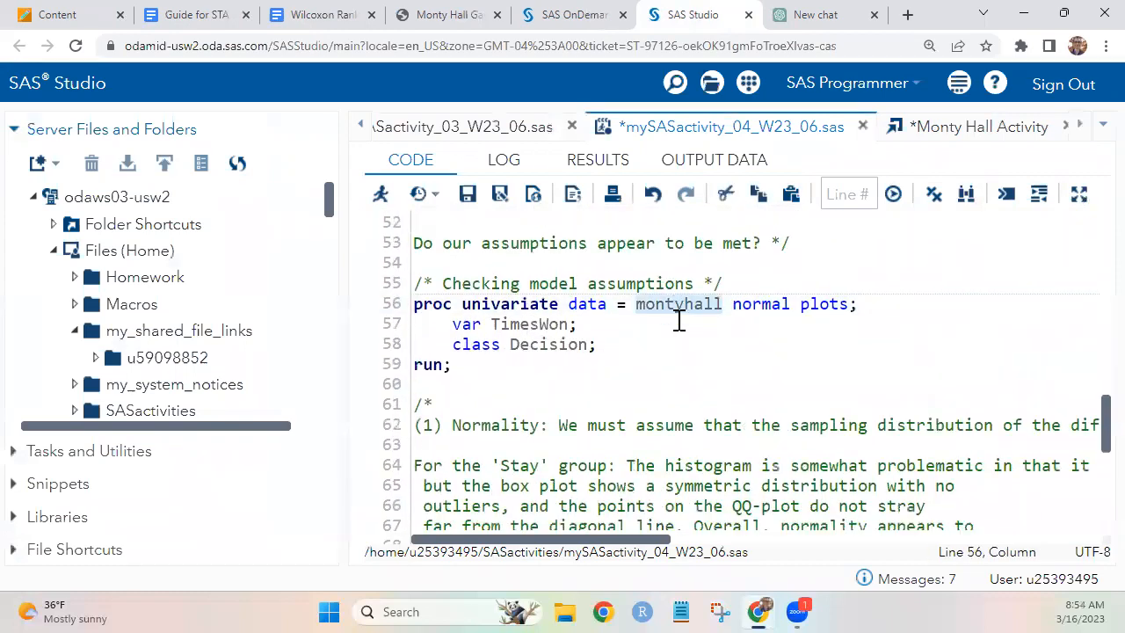
pyautogui.click(577, 417)
pyautogui.hotkey('ctrl', 'v')
pyautogui.write(';')
pyautogui.press('Return')
pyautogui.write('run;')
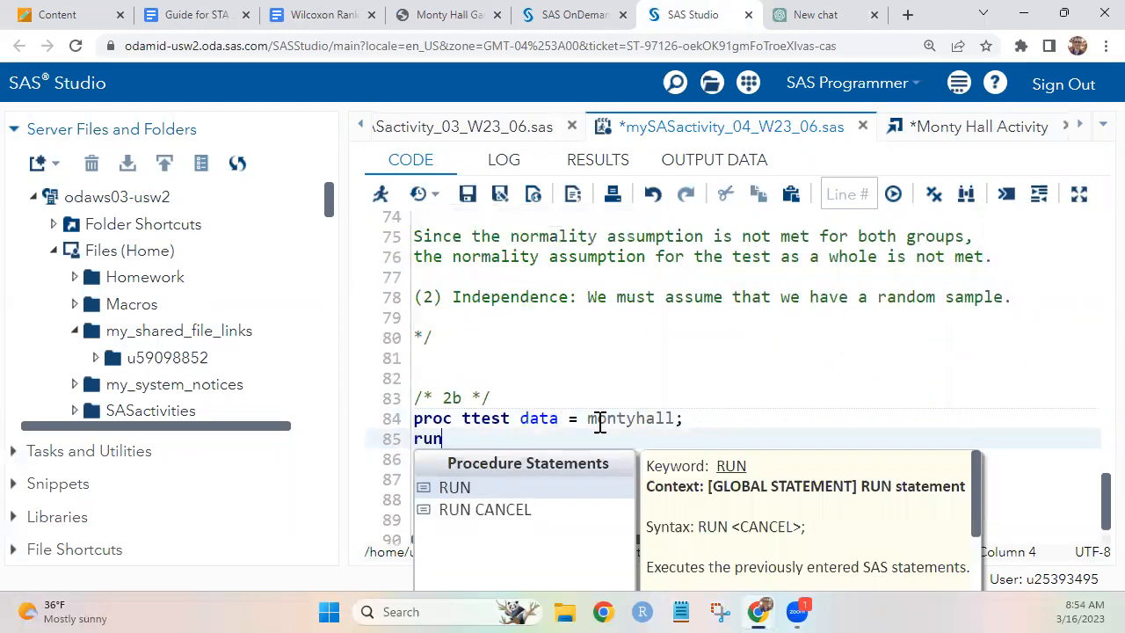
pyautogui.hotkey('ctrl', 's')
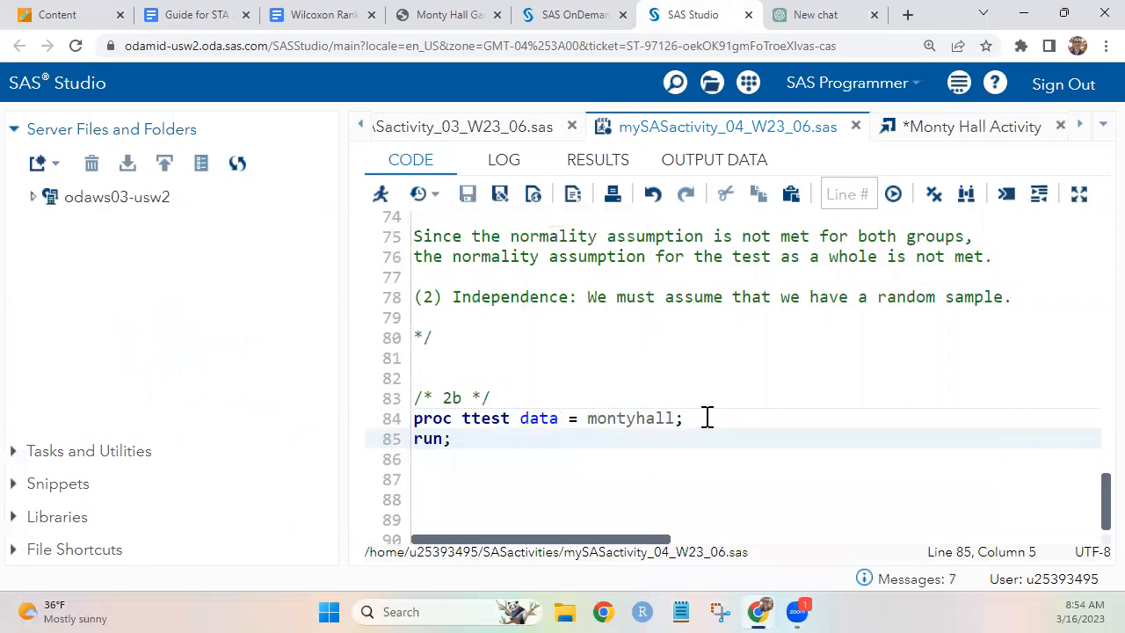
# - Copy the "var TimesWon;" and "class Decision;" lines from proc univariate into the proc ttest block
pyautogui.click(709, 417)
pyautogui.scroll(3, 708, 417)
pyautogui.scroll(2, 708, 415)
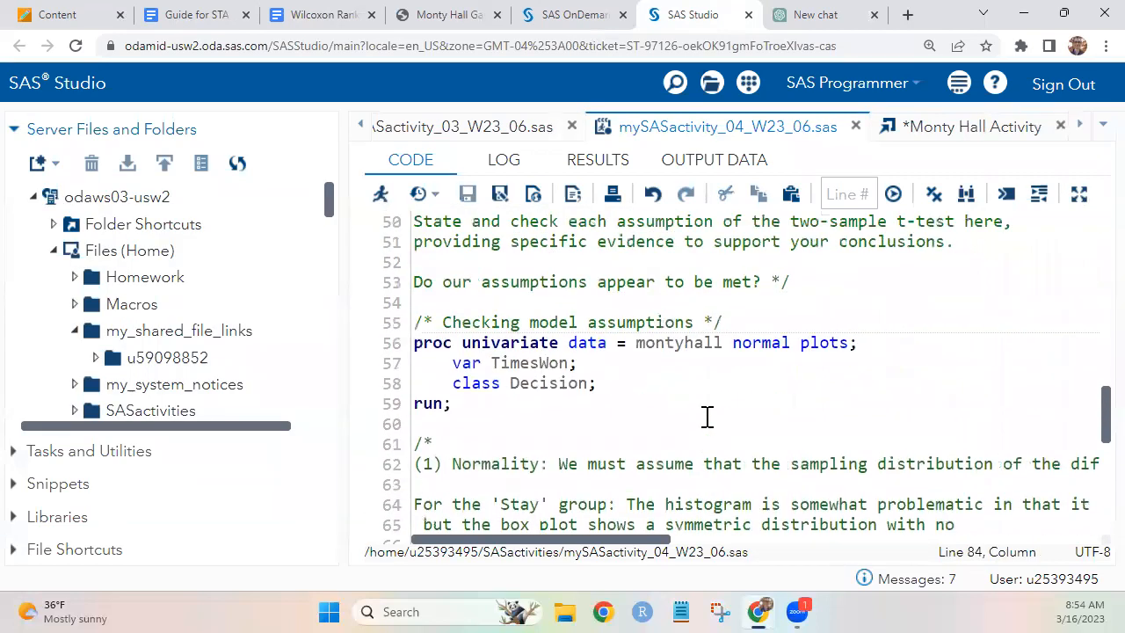
pyautogui.moveTo(628, 388); pyautogui.dragTo(383, 385)
pyautogui.hotkey('ctrl', 'c')
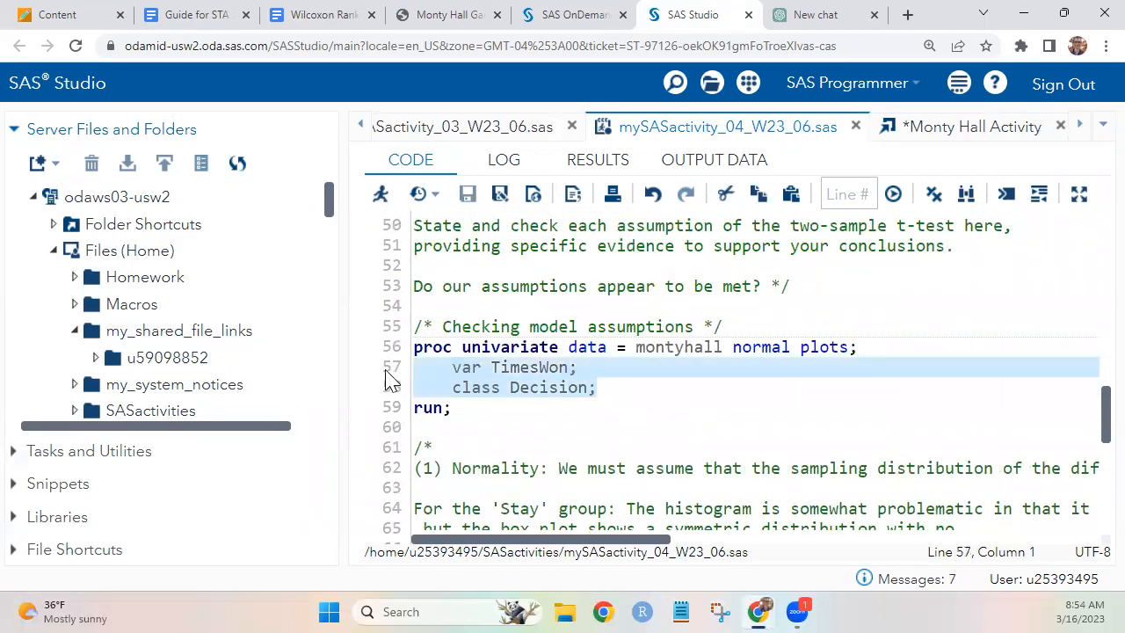
pyautogui.scroll(-6, 686, 395)
pyautogui.click(701, 397)
pyautogui.press('Return')
pyautogui.hotkey('ctrl', 'v')
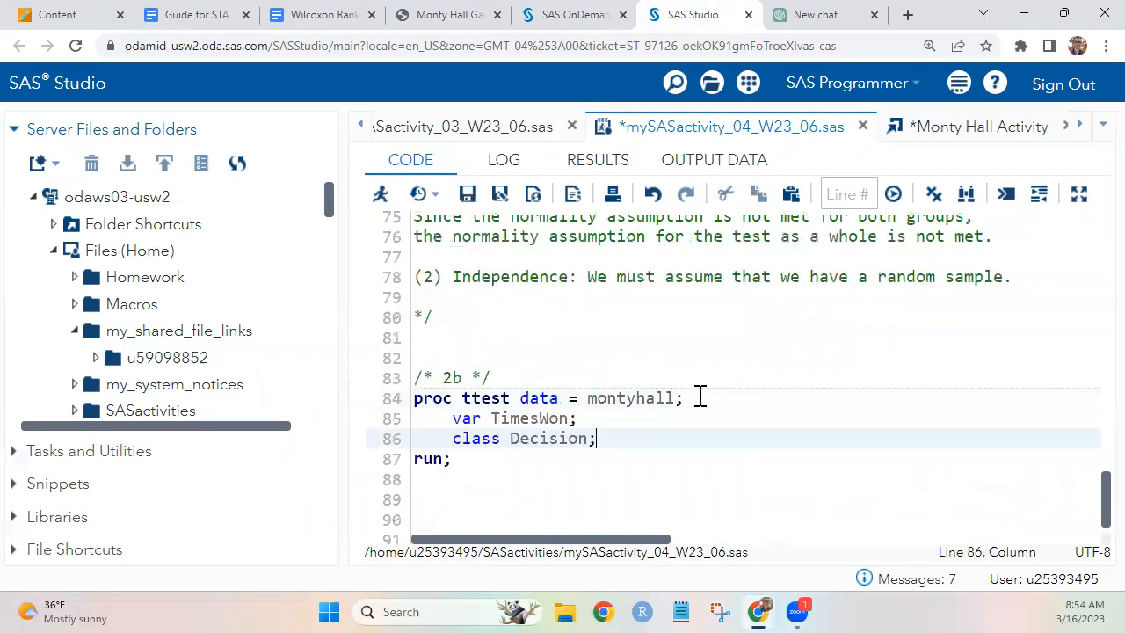
# - Highlight the var and class keywords in the proc ttest block and save the program
pyautogui.click(457, 420)
pyautogui.hotkey('shift', 'Right')
pyautogui.hotkey('shift', 'Right')
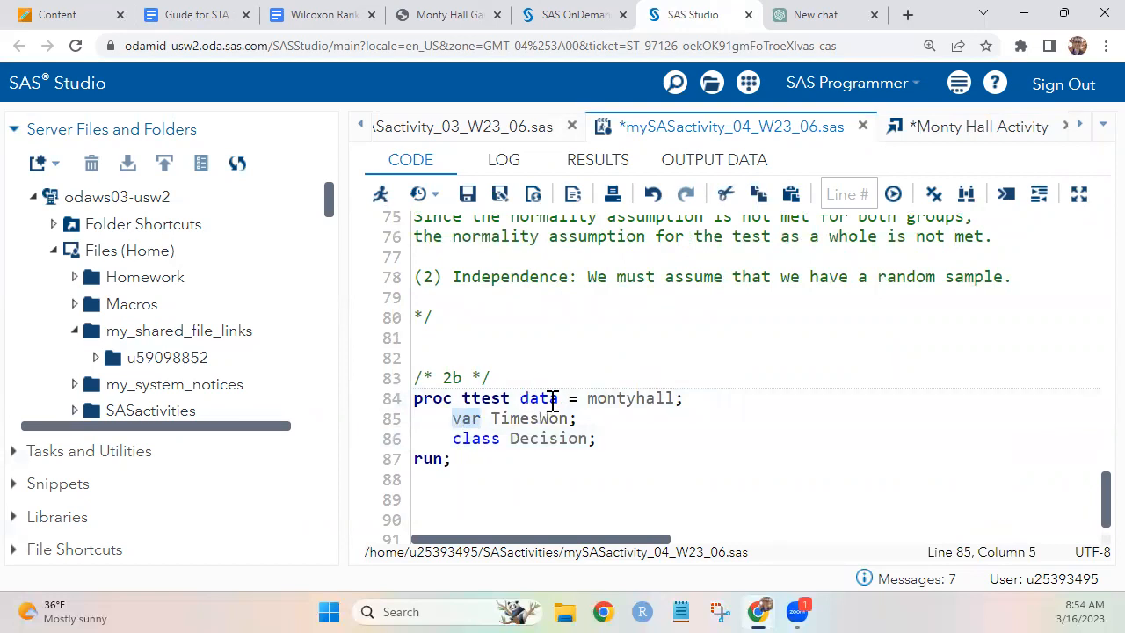
pyautogui.click(458, 437)
pyautogui.hotkey('shift', 'Right')
pyautogui.hotkey('shift', 'Right')
pyautogui.hotkey('shift', 'Right')
pyautogui.hotkey('shift', 'Right')
pyautogui.hotkey('ctrl', 's')
pyautogui.click(579, 464)
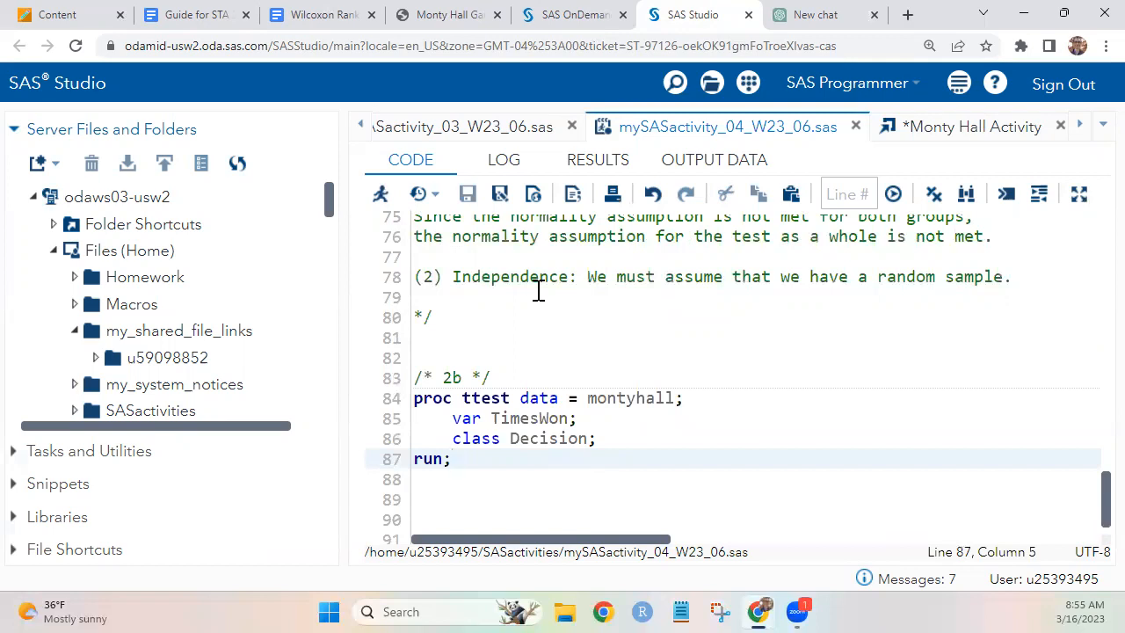
# - Delete the extra blank line above the 2b comment and save the program
pyautogui.click(465, 334)
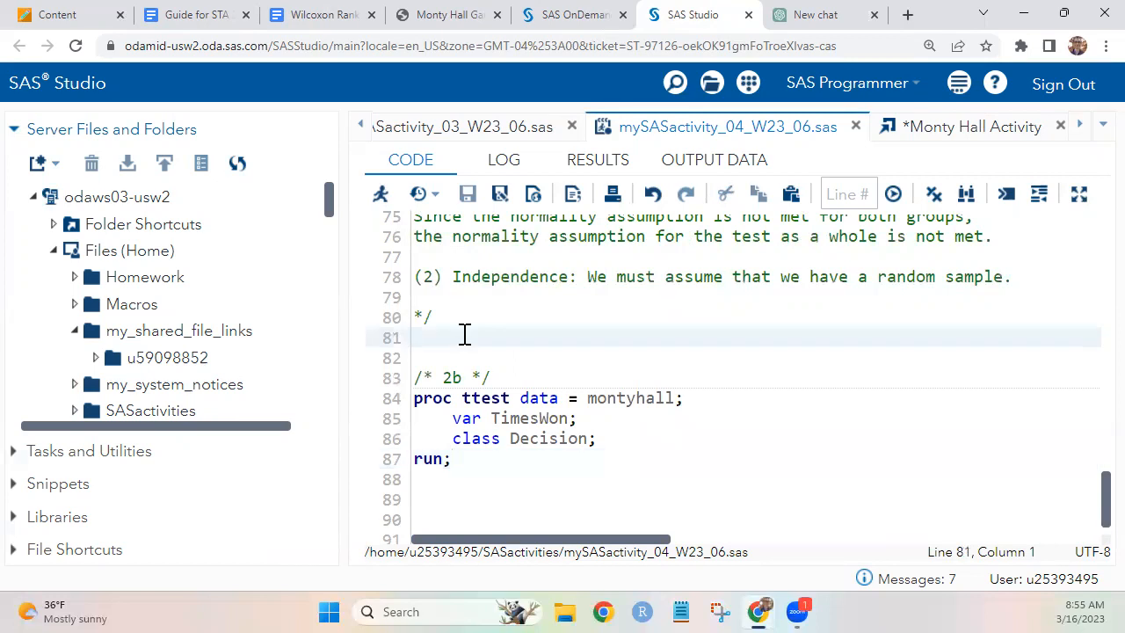
pyautogui.press('BackSpace')
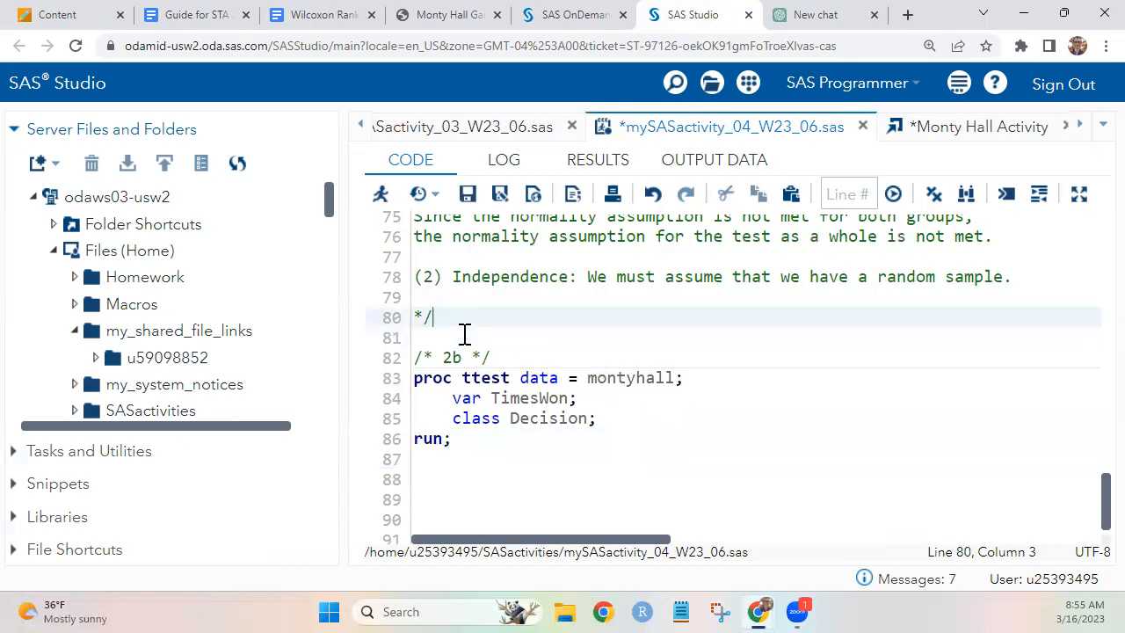
pyautogui.hotkey('ctrl', 's')
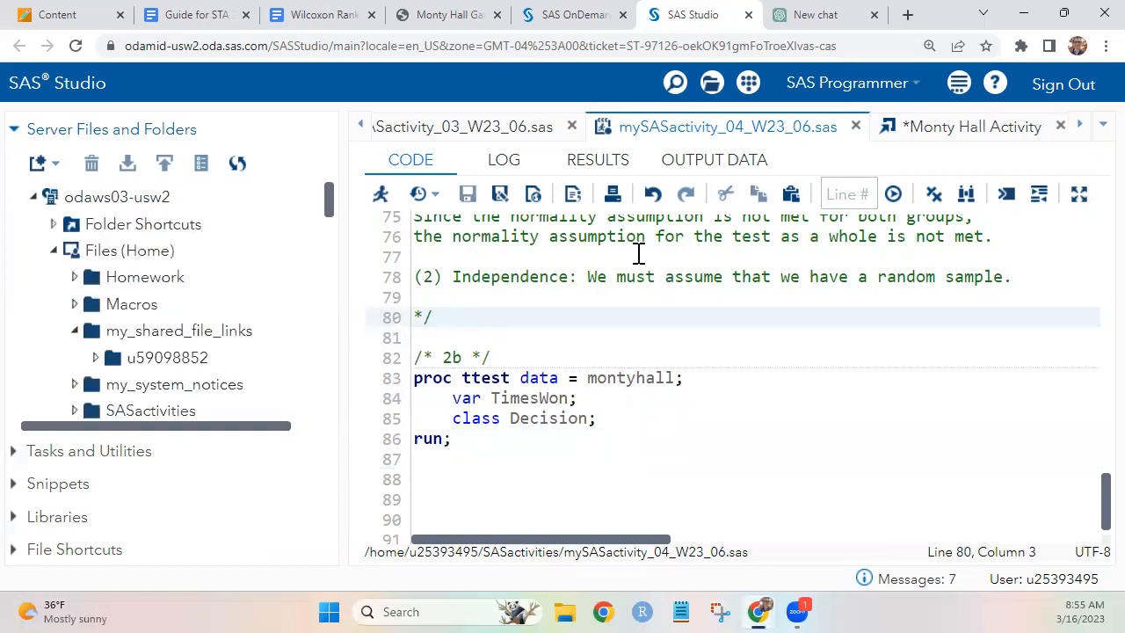
# - View the ChatGPT page and its address, and return to SAS Studio to examine the proc ttest block
pyautogui.click(818, 15)
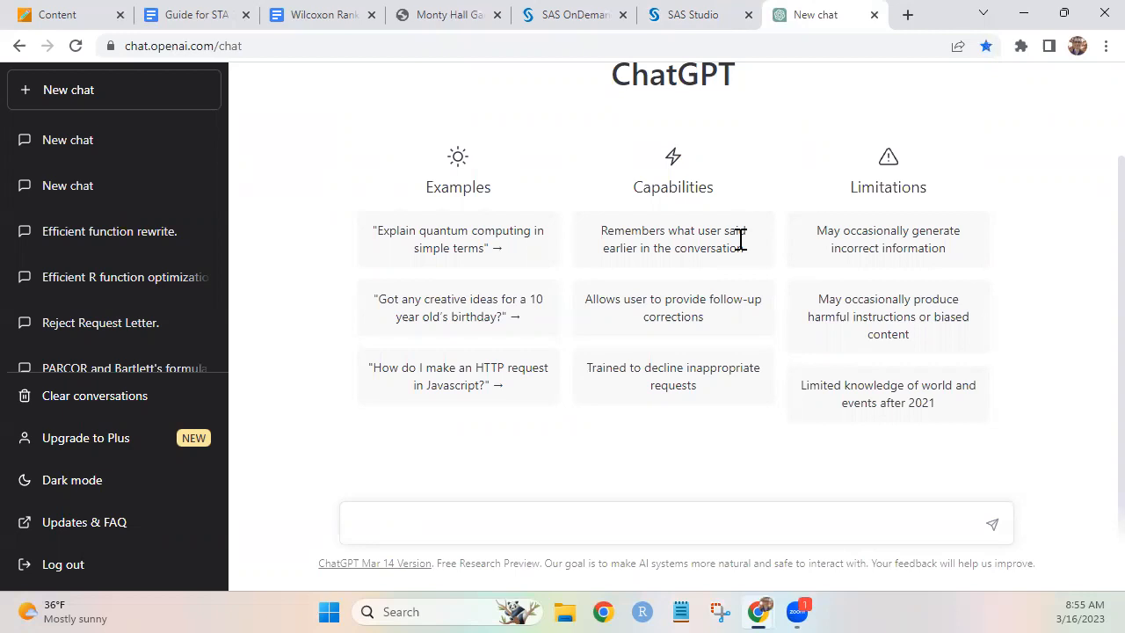
pyautogui.click(166, 47)
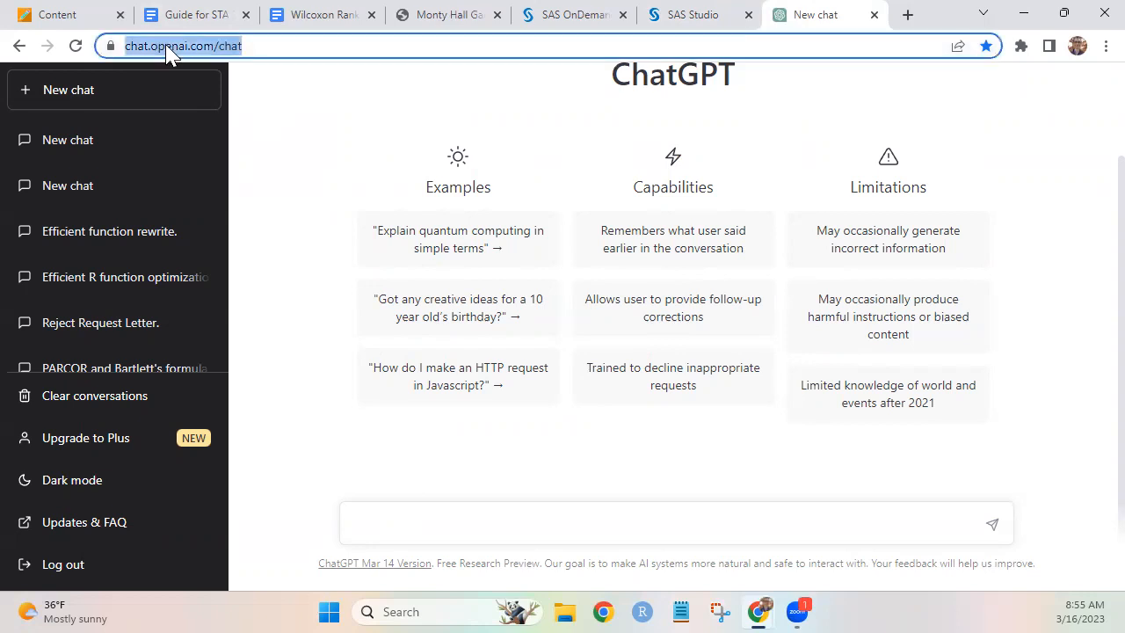
pyautogui.click(713, 10)
pyautogui.moveTo(489, 431); pyautogui.dragTo(409, 376)
pyautogui.click(537, 459)
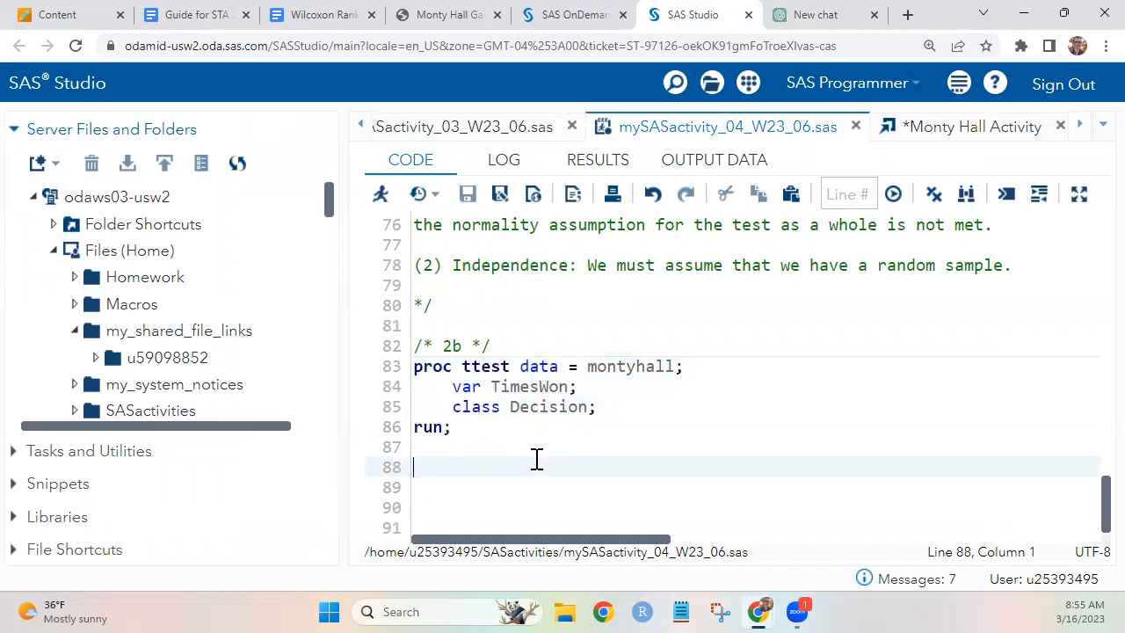
# - Switch to ChatGPT and submit the prompt "Write SAS code to implement a two sample t-test."
pyautogui.click(801, 12)
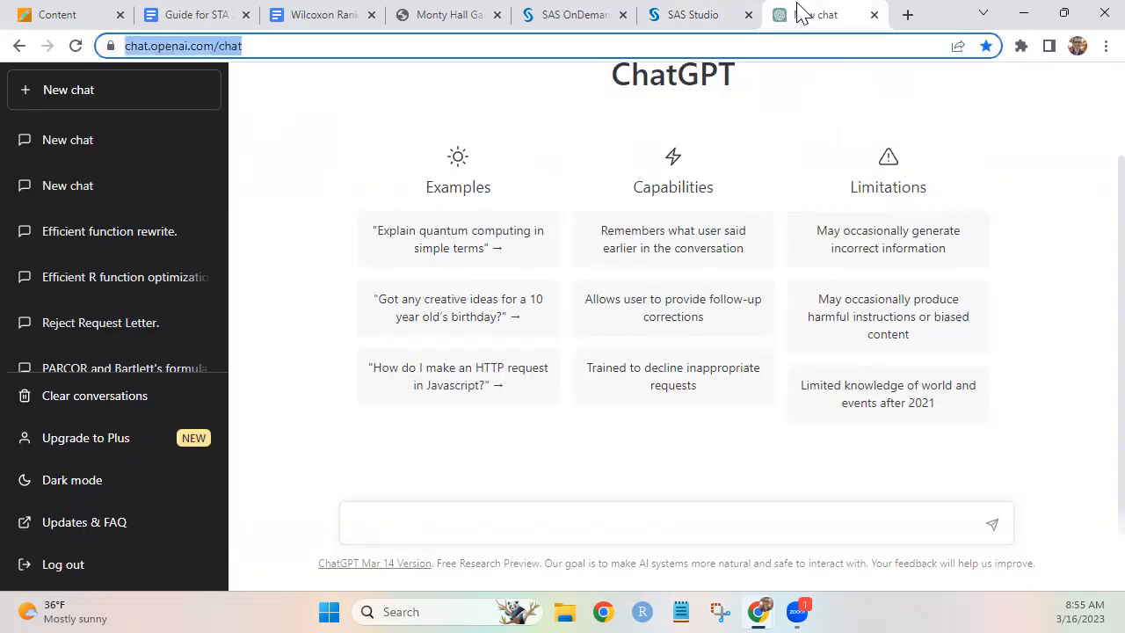
pyautogui.click(552, 525)
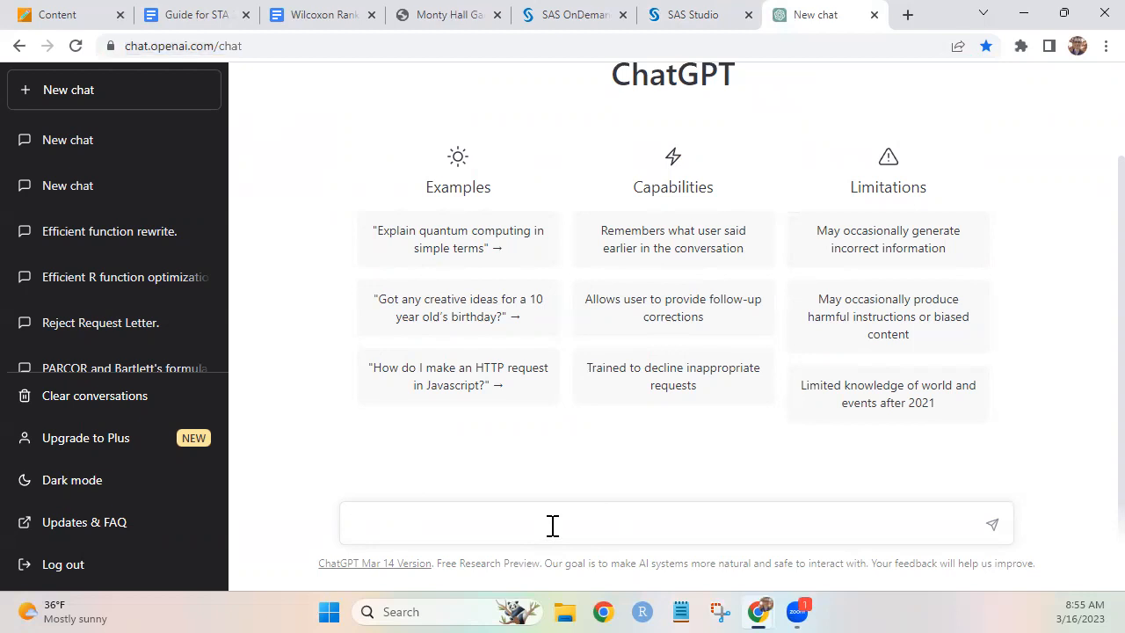
pyautogui.write('Write SAS code to')
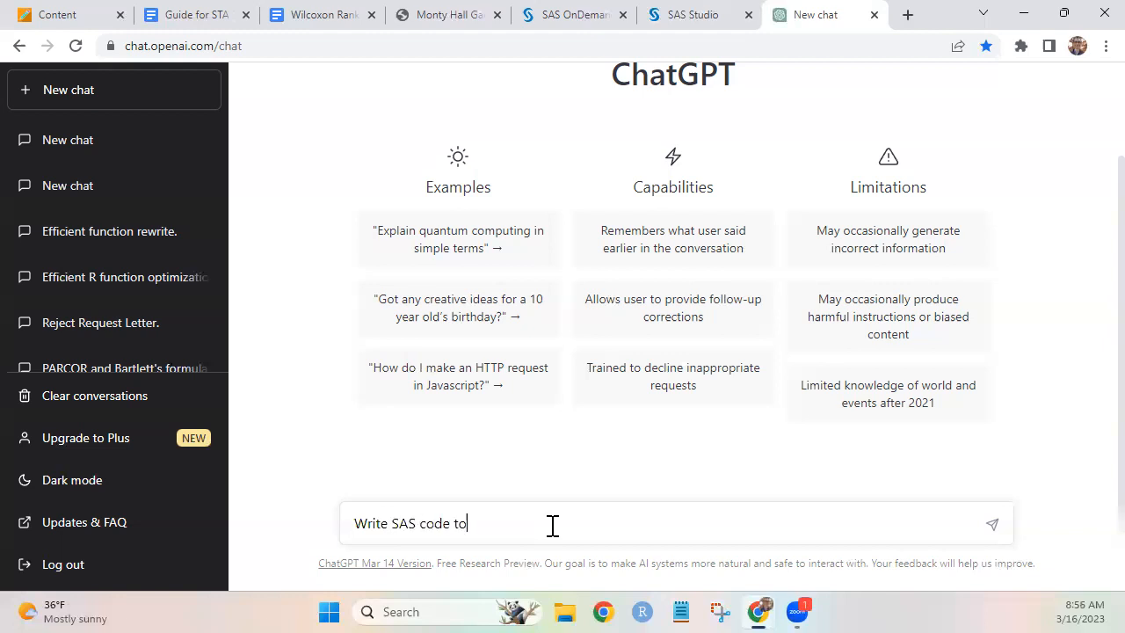
pyautogui.write(' implement a two sample t-test')
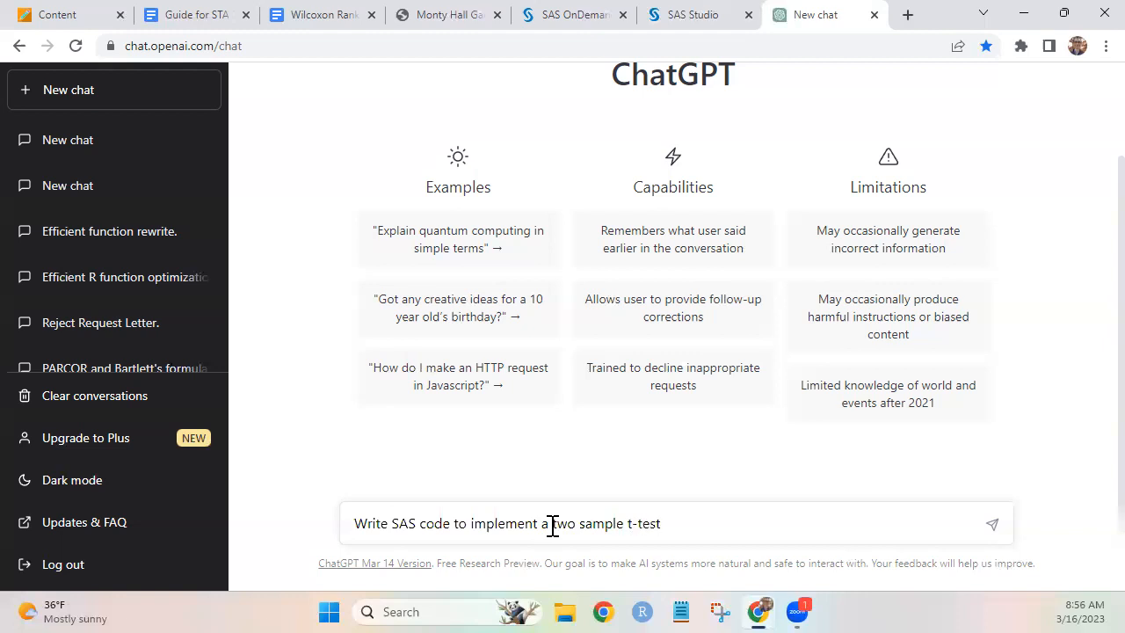
pyautogui.write('.')
pyautogui.press('Return')
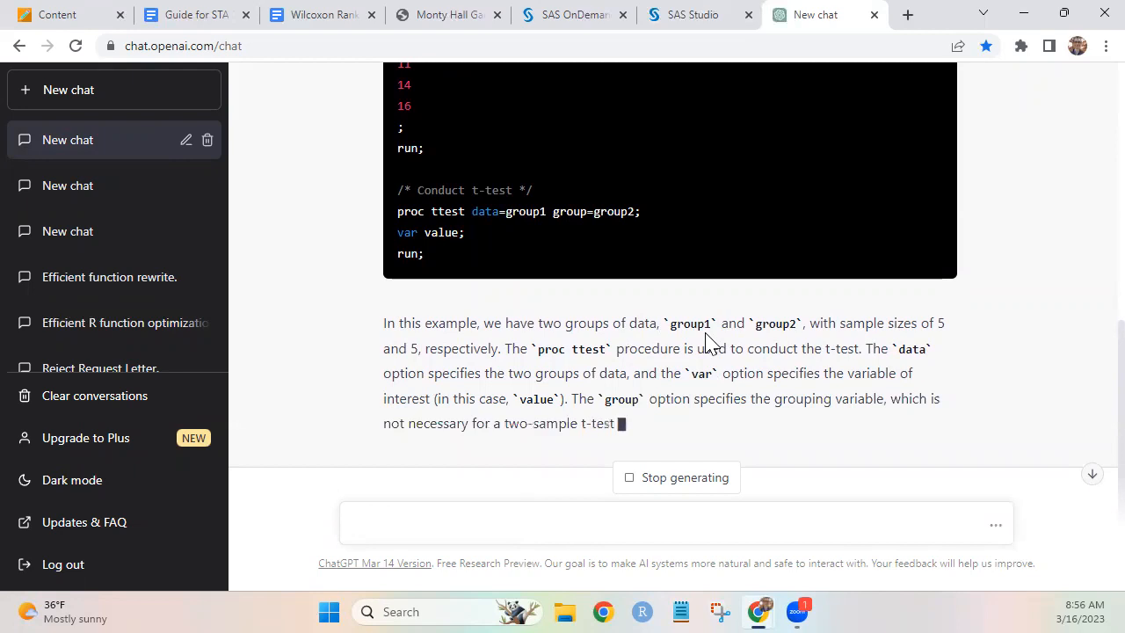
# - Copy the two-sample t-test code generated by ChatGPT and paste it below the 2b proc ttest block in SAS Studio
pyautogui.scroll(5, 706, 334)
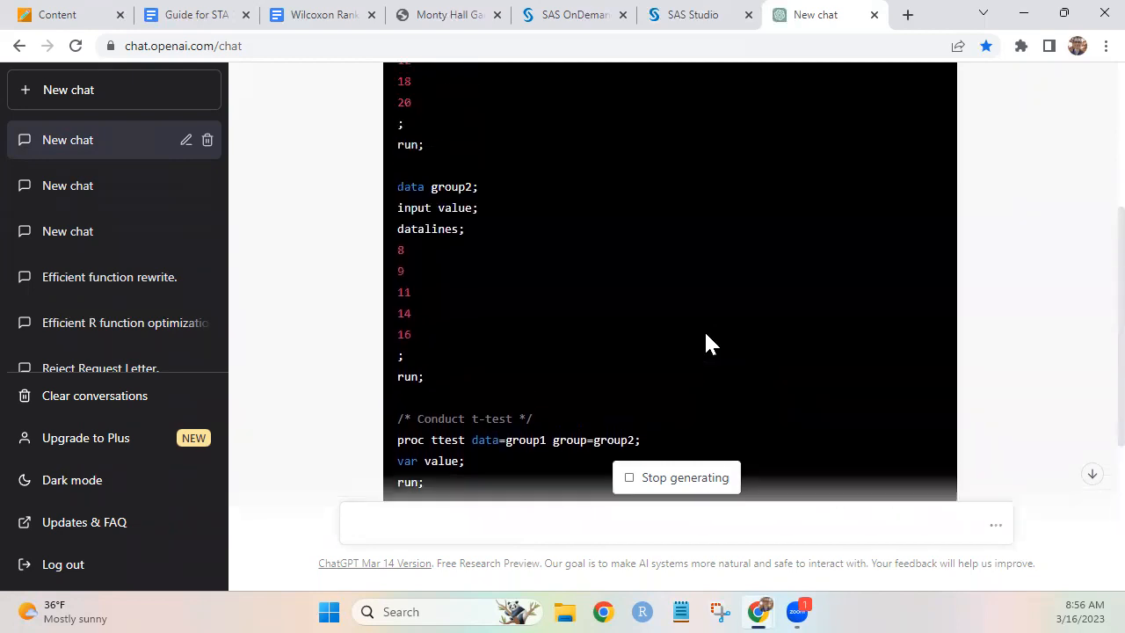
pyautogui.click(911, 220)
pyautogui.scroll(-2, 914, 226)
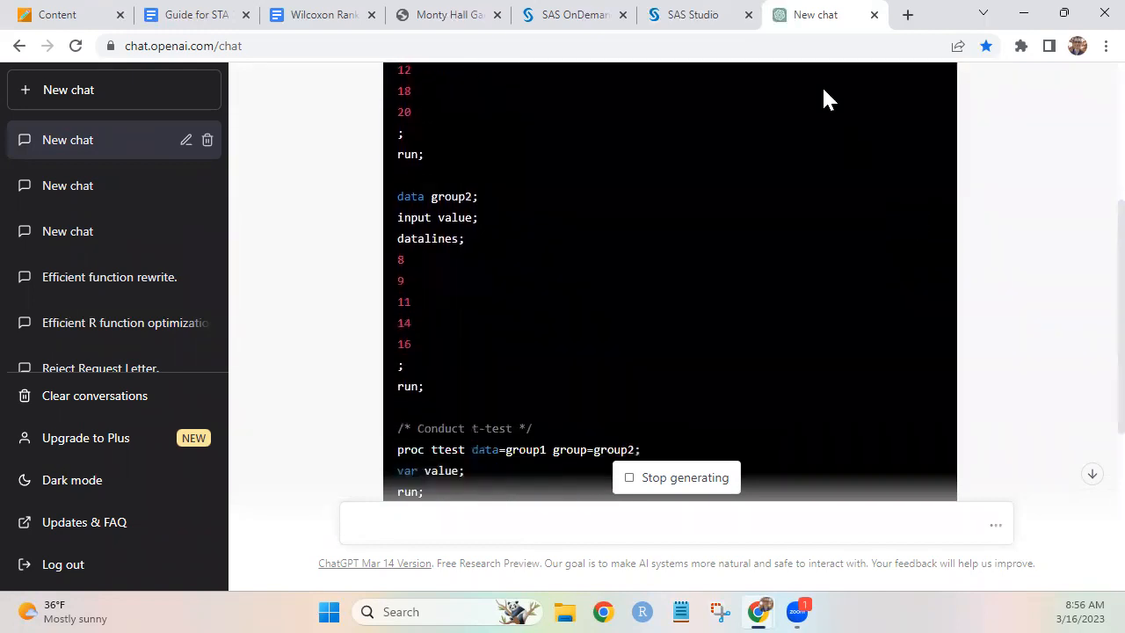
pyautogui.click(693, 12)
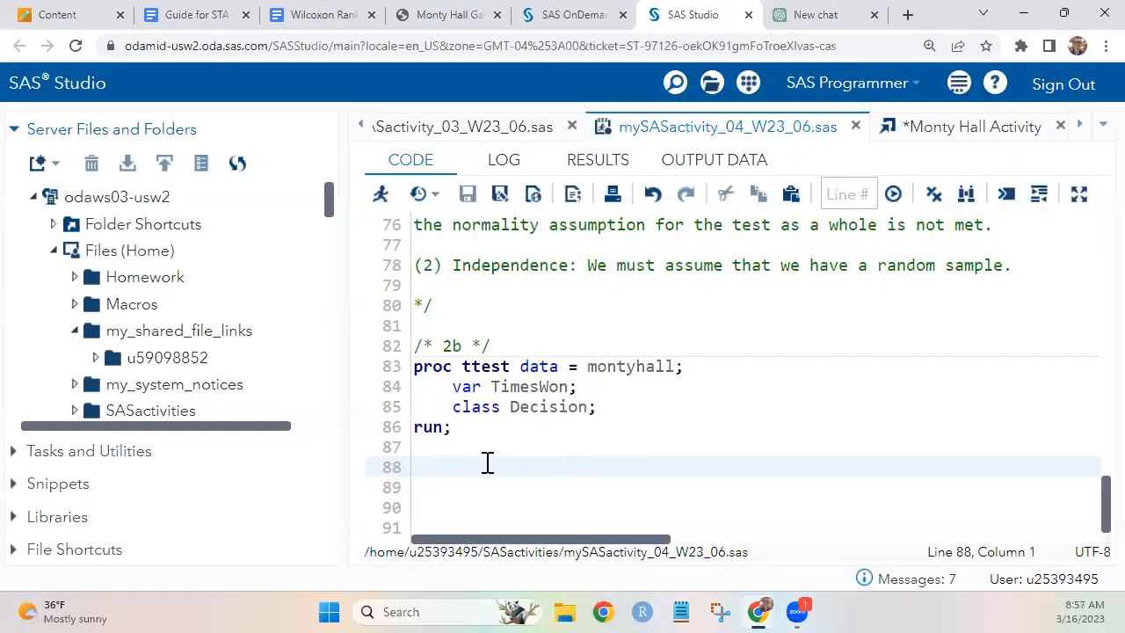
pyautogui.hotkey('ctrl', 'v')
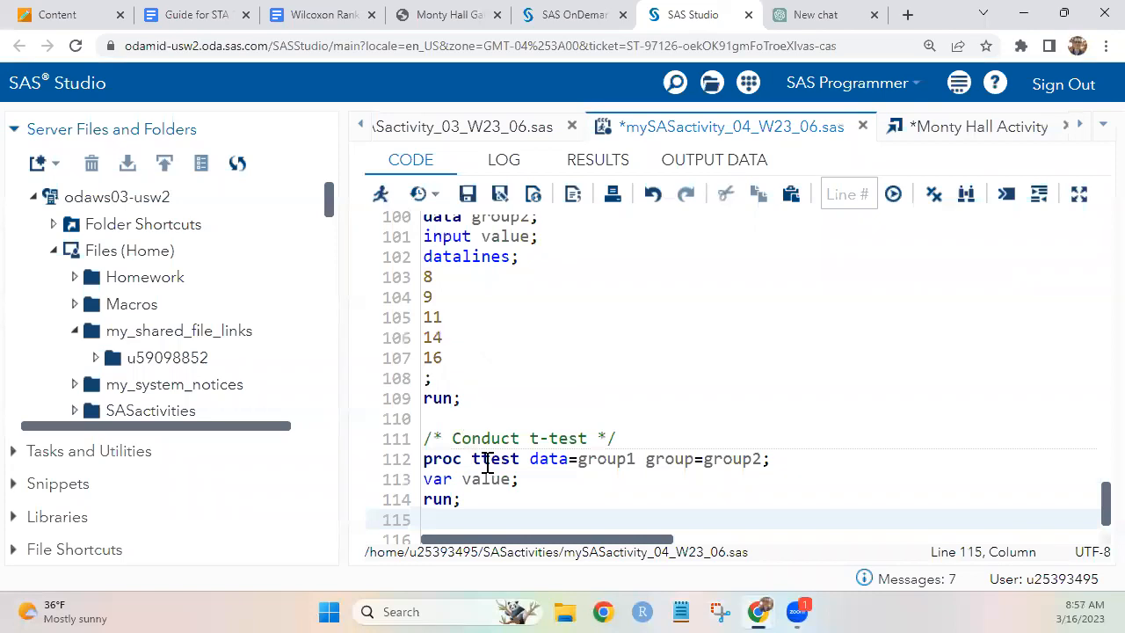
# - Select the pasted group1 and group2 data steps and run only that selection
pyautogui.scroll(5, 486, 461)
pyautogui.click(427, 378)
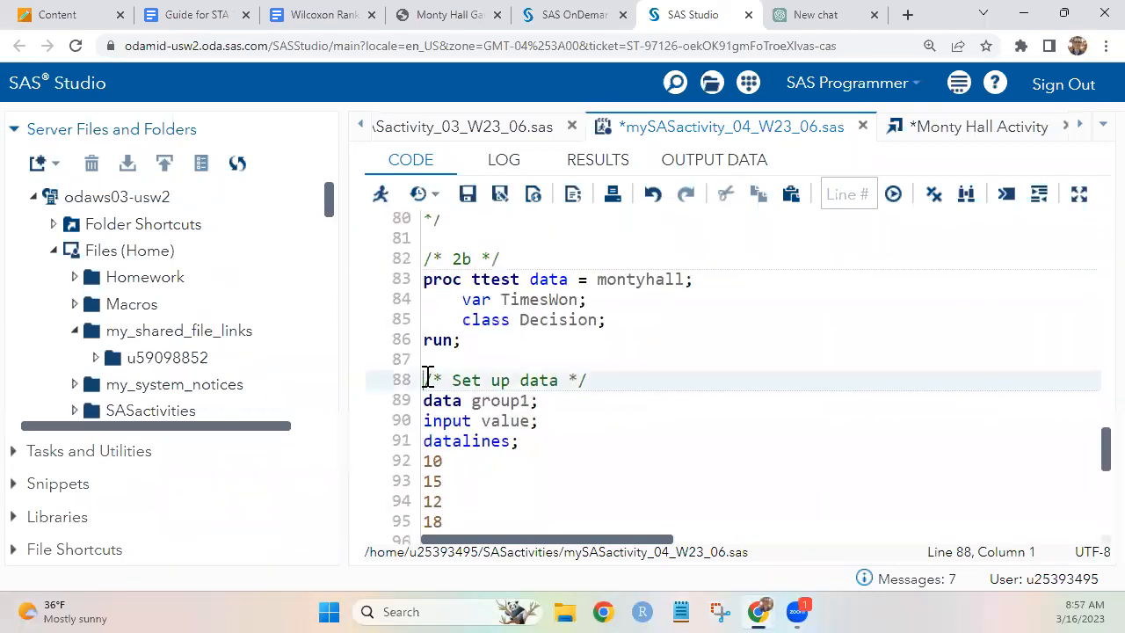
pyautogui.hotkey('shift', 'Down')
pyautogui.hotkey('shift', 'Down')
pyautogui.hotkey('shift', 'Down')
pyautogui.hotkey('shift', 'Down')
pyautogui.hotkey('shift', 'Down')
pyautogui.hotkey('shift', 'Down')
pyautogui.hotkey('shift', 'Down')
pyautogui.hotkey('shift', 'Down')
pyautogui.hotkey('shift', 'Down')
pyautogui.hotkey('shift', 'Down')
pyautogui.hotkey('shift', 'Down')
pyautogui.hotkey('shift', 'Down')
pyautogui.hotkey('shift', 'Down')
pyautogui.hotkey('shift', 'Down')
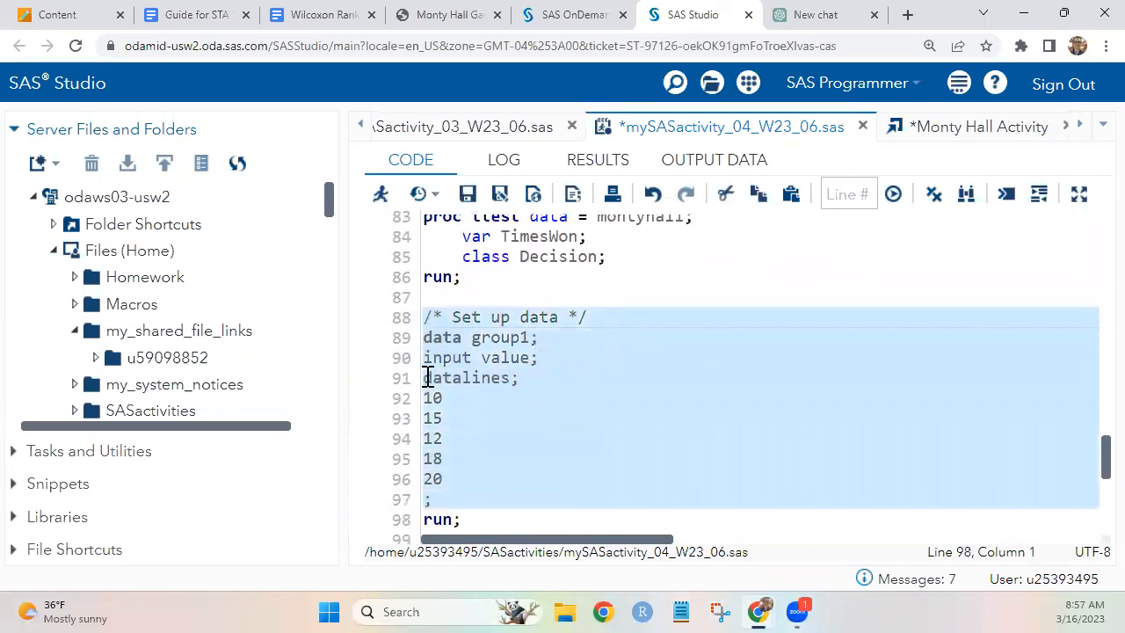
pyautogui.hotkey('shift', 'Down')
pyautogui.hotkey('shift', 'Down')
pyautogui.hotkey('shift', 'Down')
pyautogui.hotkey('shift', 'Down')
pyautogui.hotkey('shift', 'Down')
pyautogui.hotkey('shift', 'Down')
pyautogui.hotkey('shift', 'Down')
pyautogui.hotkey('shift', 'Down')
pyautogui.hotkey('shift', 'Down')
pyautogui.hotkey('shift', 'Down')
pyautogui.hotkey('shift', 'Down')
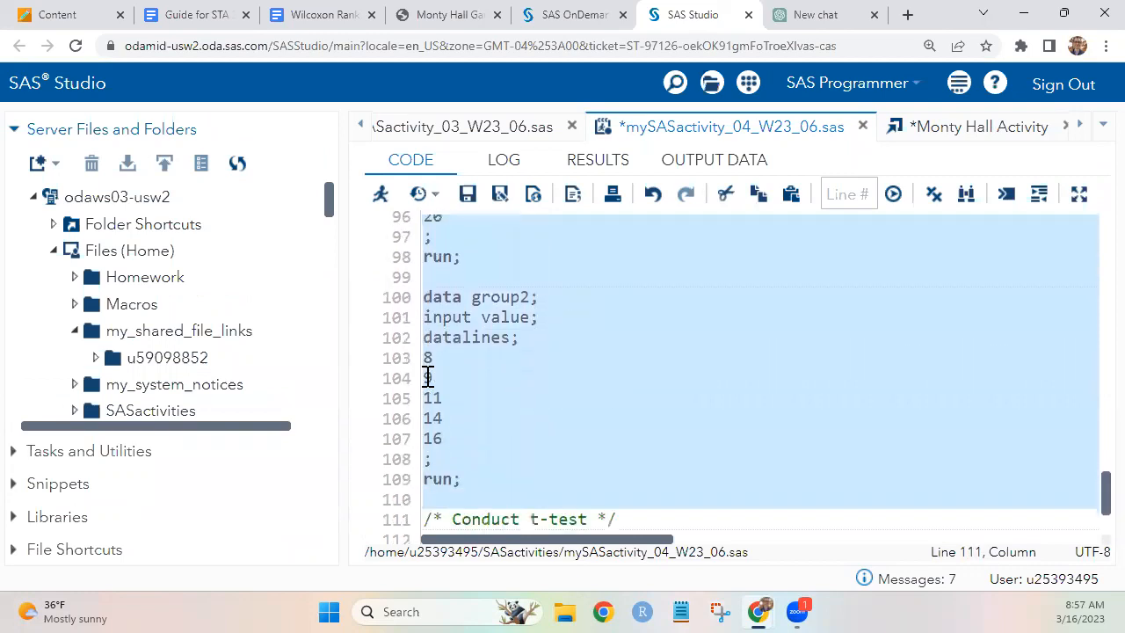
pyautogui.hotkey('shift', 'Up')
pyautogui.hotkey('shift', 'Up')
pyautogui.hotkey('shift', 'Up')
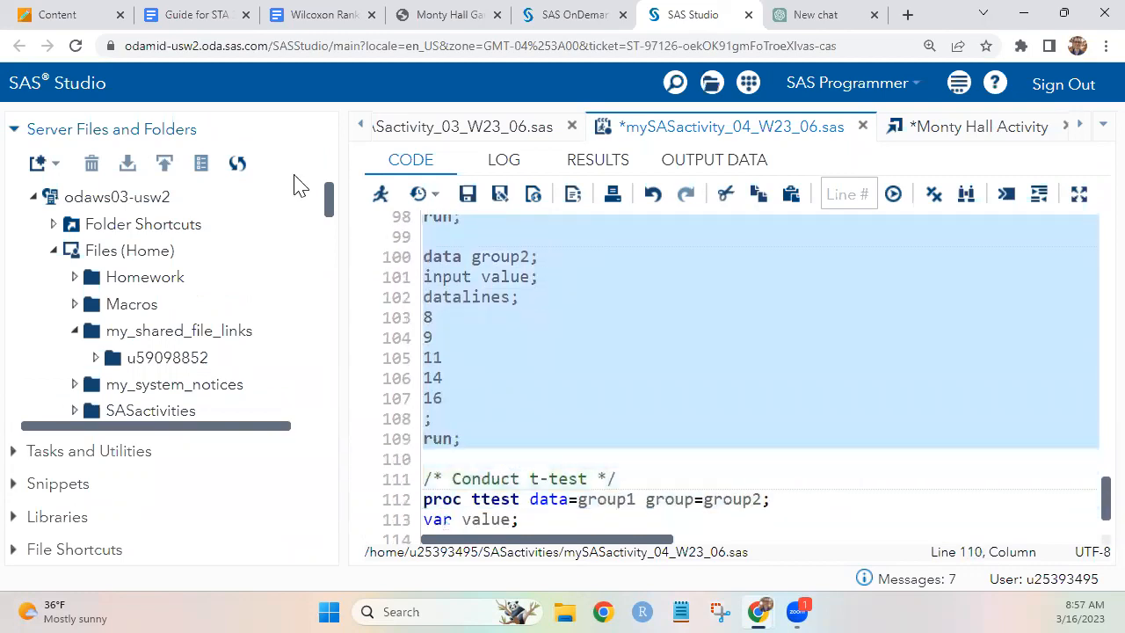
pyautogui.click(382, 195)
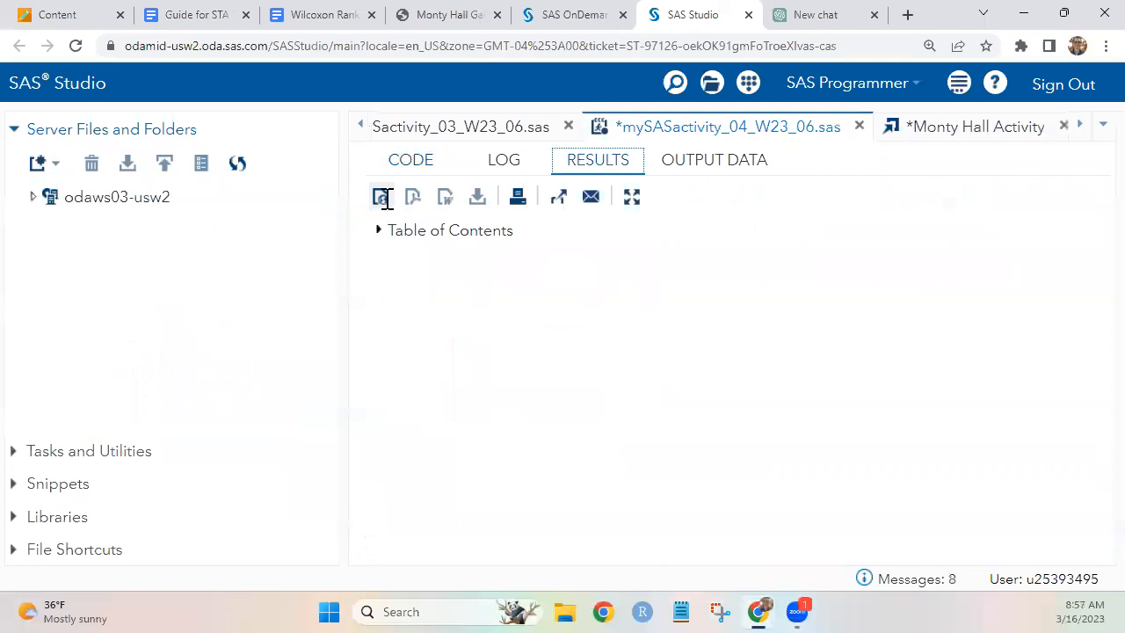
# - Run only the pasted "Conduct t-test" proc ttest block and check its log
pyautogui.click(420, 167)
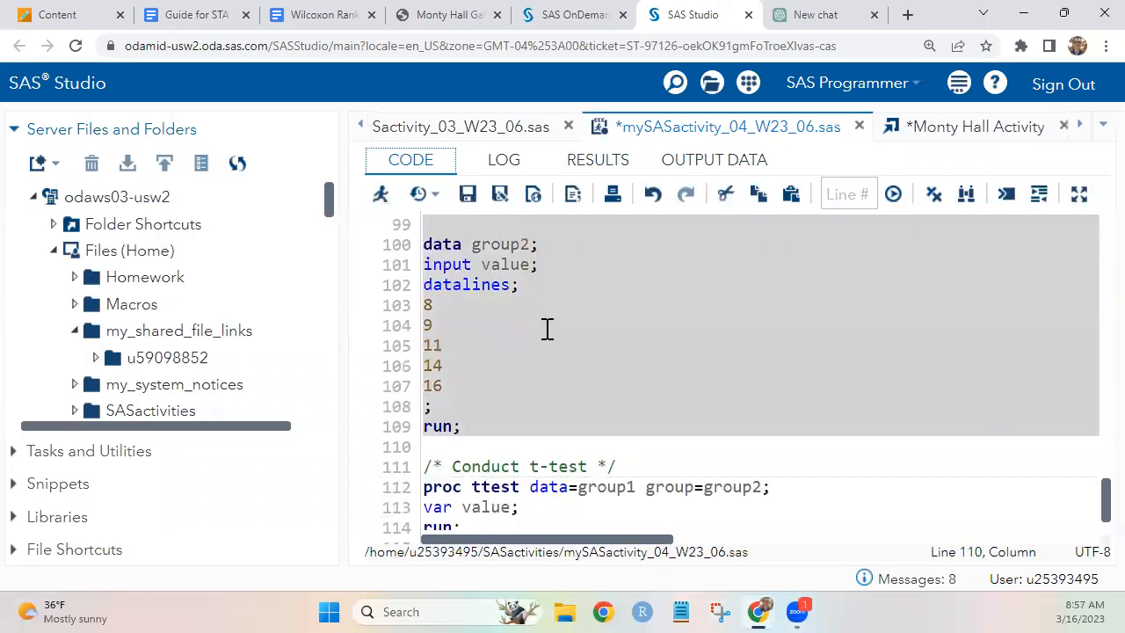
pyautogui.scroll(-2, 544, 326)
pyautogui.moveTo(460, 438); pyautogui.dragTo(420, 389)
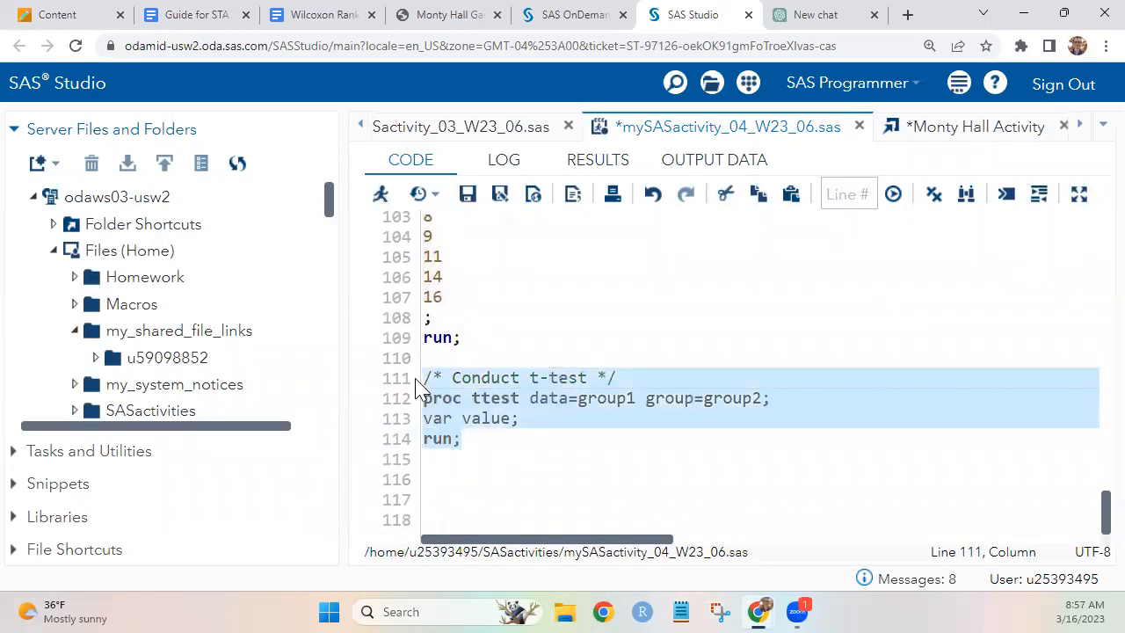
pyautogui.click(381, 194)
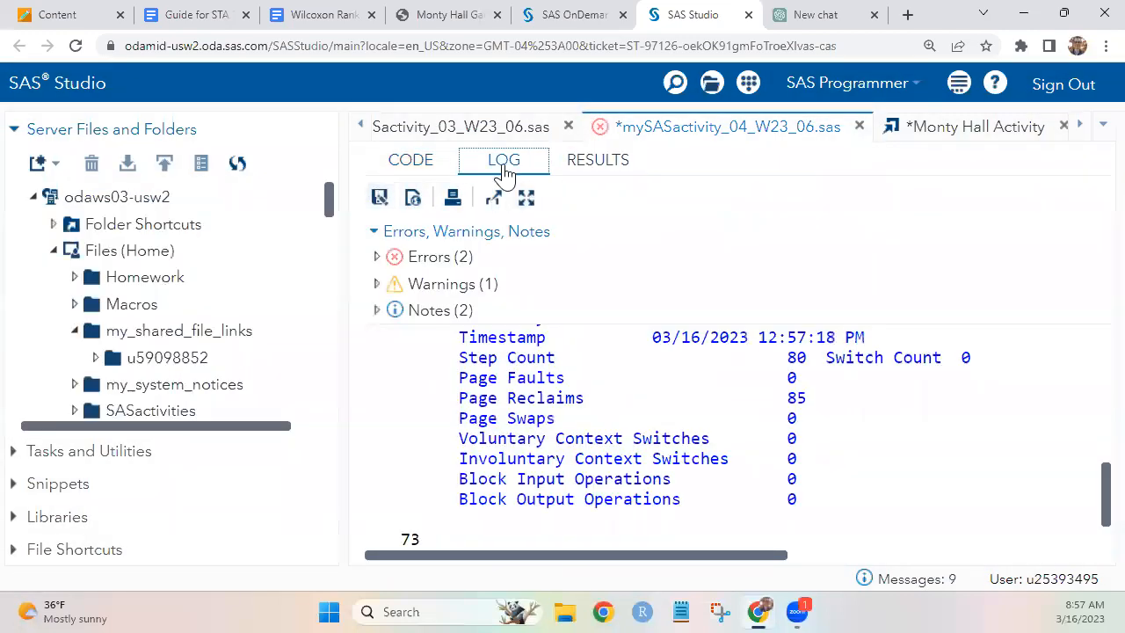
# - Reopen the t-test conversation in ChatGPT and submit "That is incorrect. Could you provide valid SAS code instead?"
pyautogui.click(851, 16)
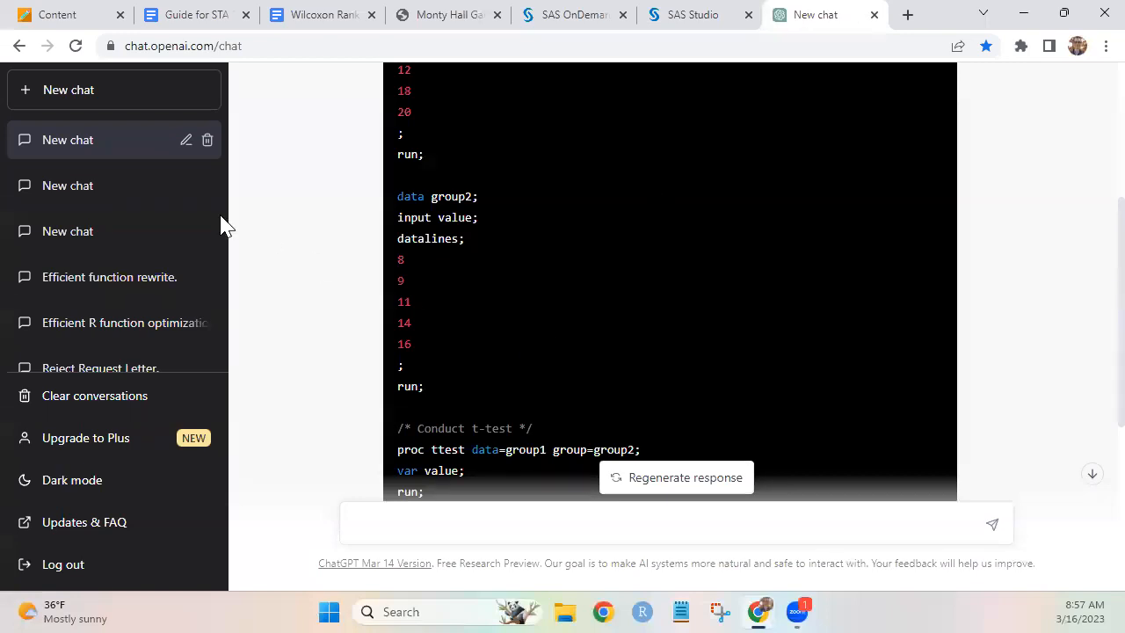
pyautogui.click(155, 235)
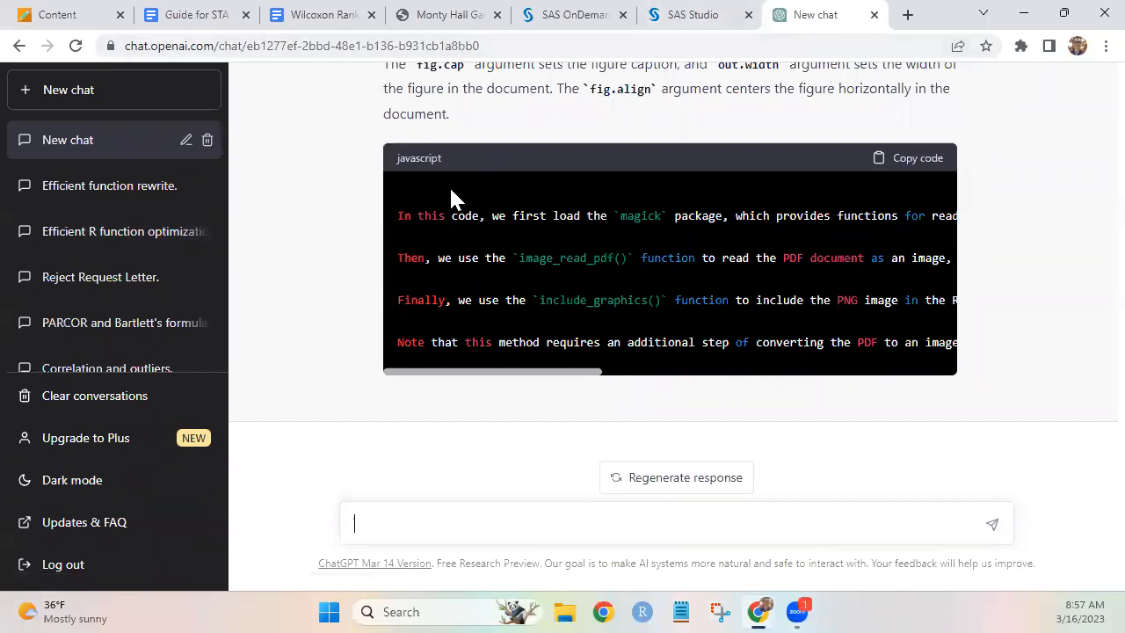
pyautogui.click(121, 111)
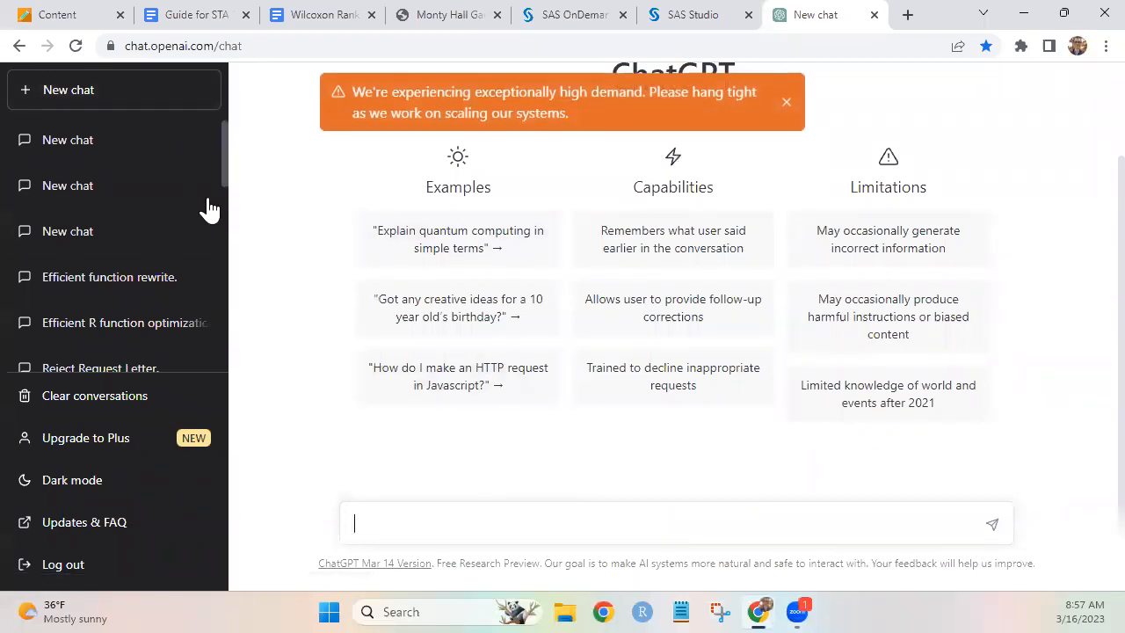
pyautogui.click(143, 150)
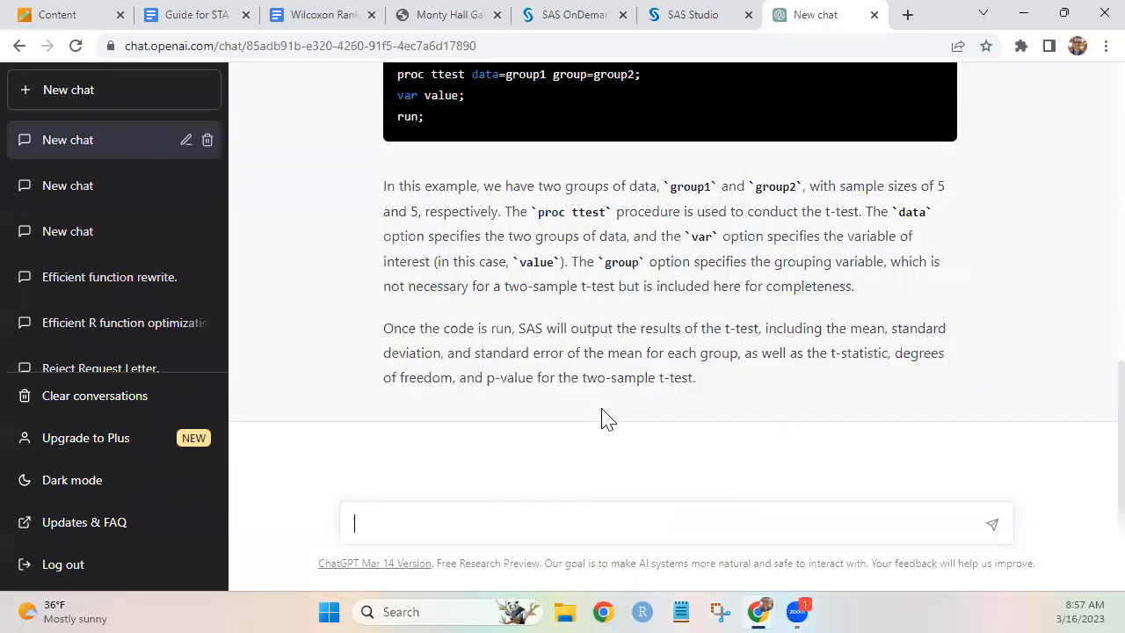
pyautogui.scroll(2, 605, 418)
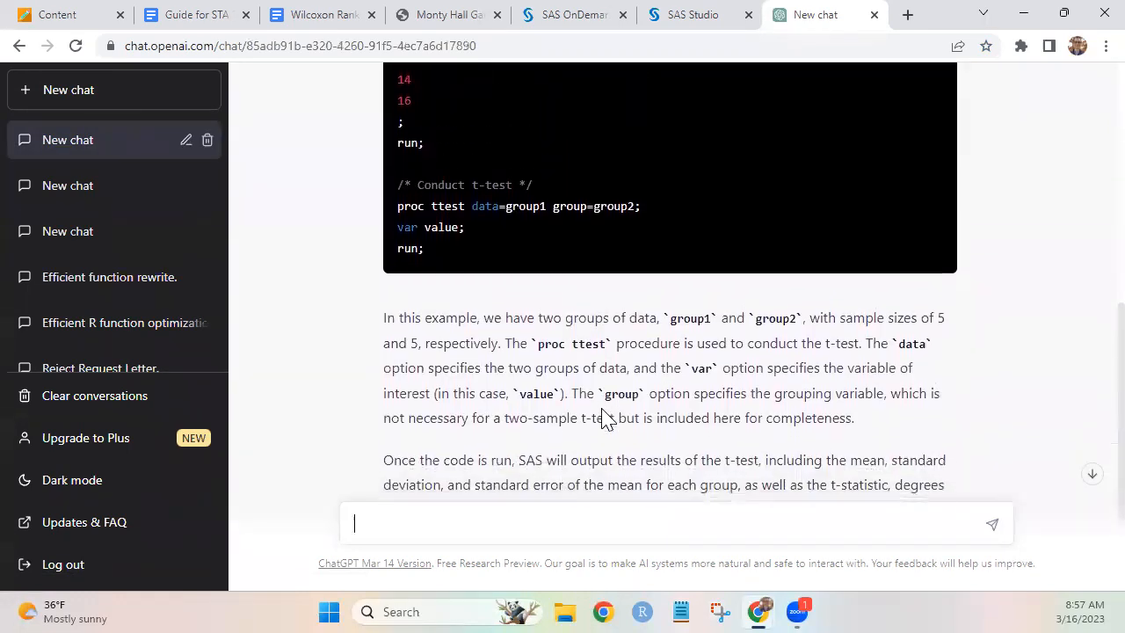
pyautogui.scroll(-1, 605, 418)
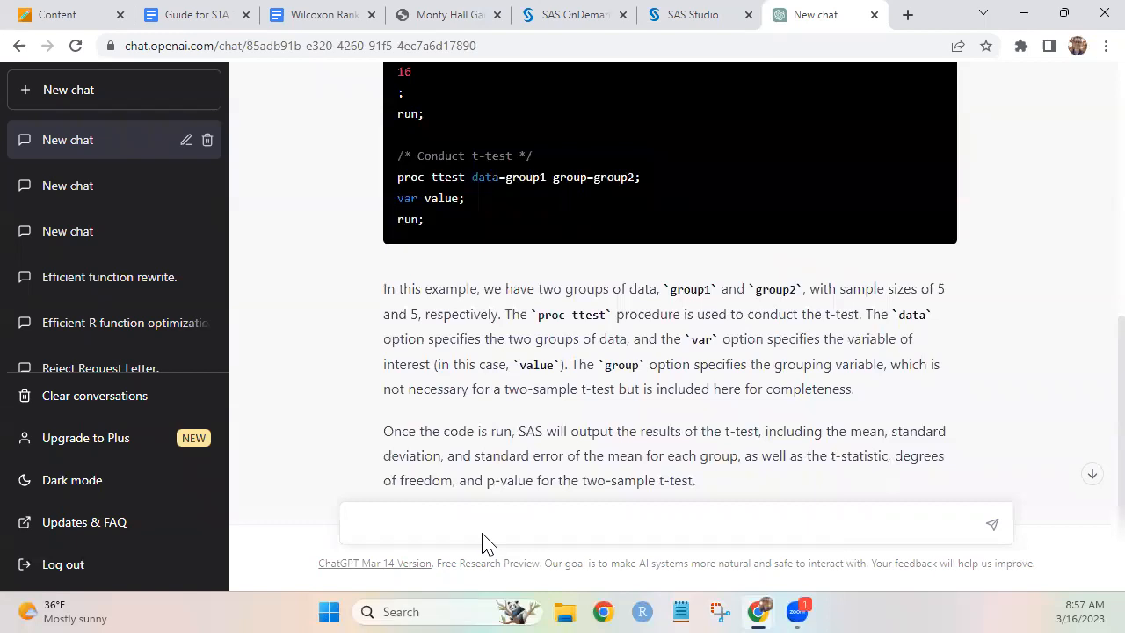
pyautogui.write('That is incorrect. Could')
pyautogui.write('you provide valid')
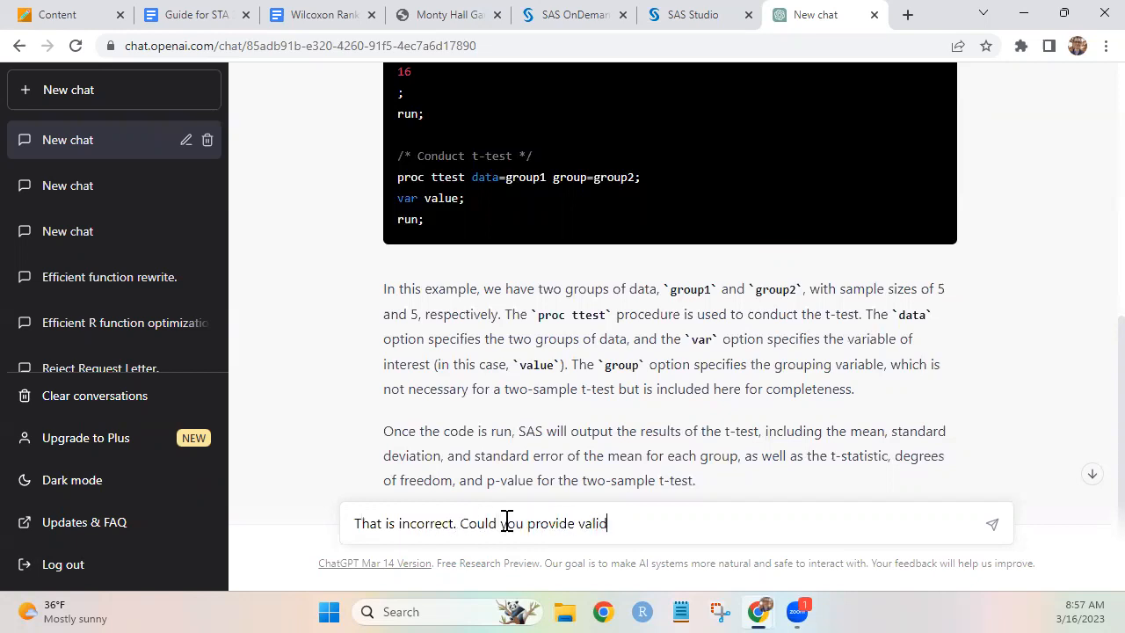
pyautogui.write(' SAS code instead?')
pyautogui.press('Return')
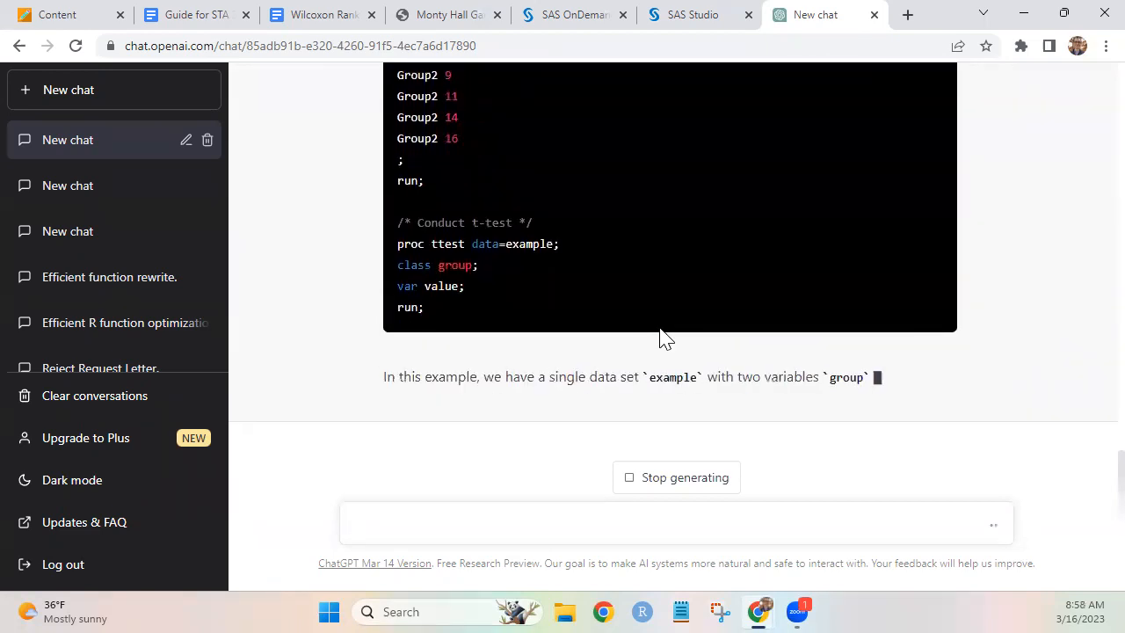
# - Copy ChatGPT's corrected code and replace the previously pasted code in the SAS Studio program with it
pyautogui.scroll(5, 664, 339)
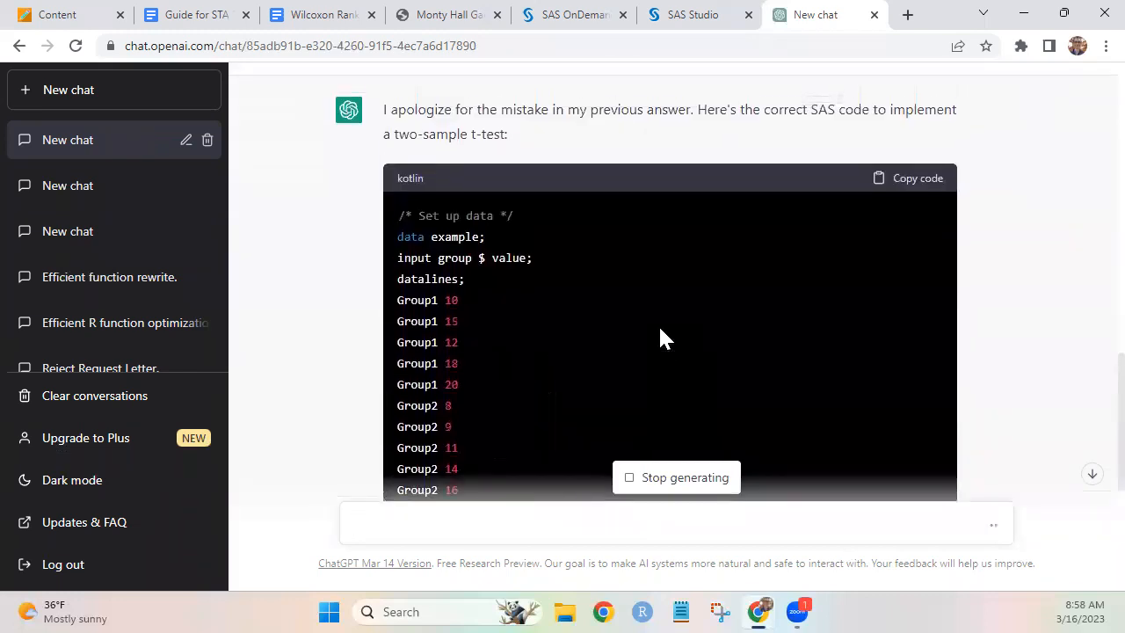
pyautogui.click(907, 181)
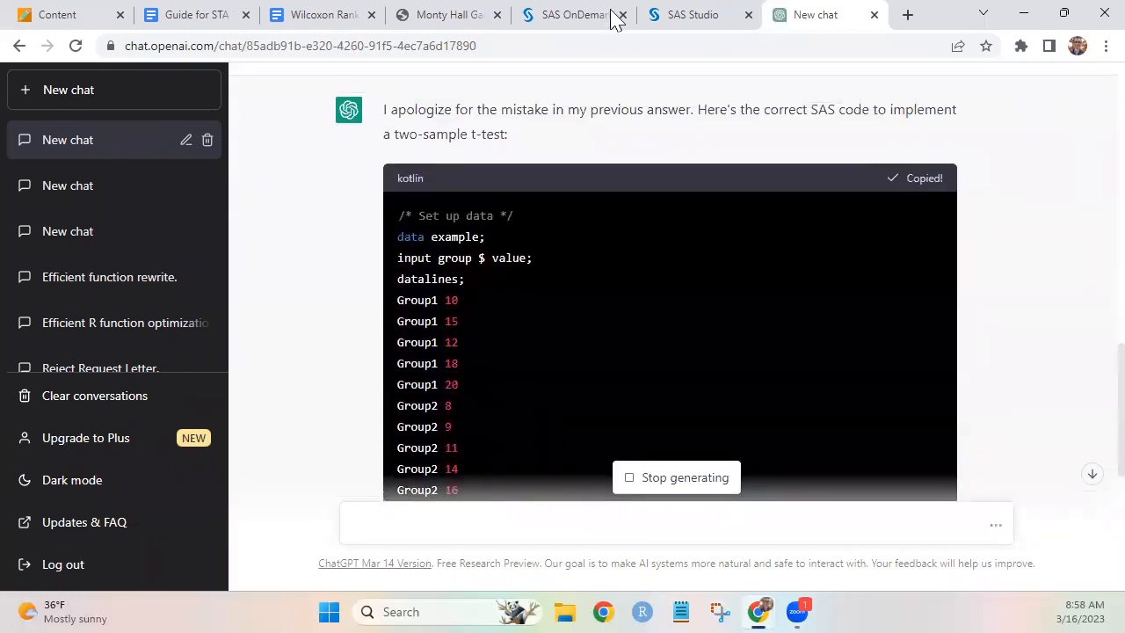
pyautogui.click(675, 15)
pyautogui.click(413, 162)
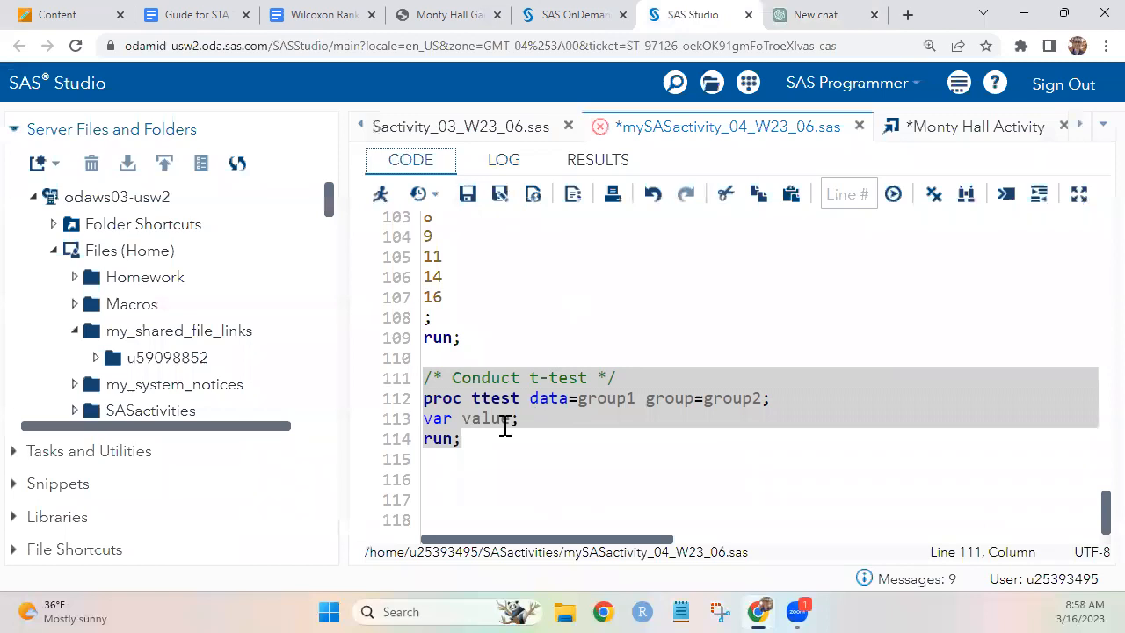
pyautogui.moveTo(483, 446); pyautogui.dragTo(416, 338)
pyautogui.press('Delete')
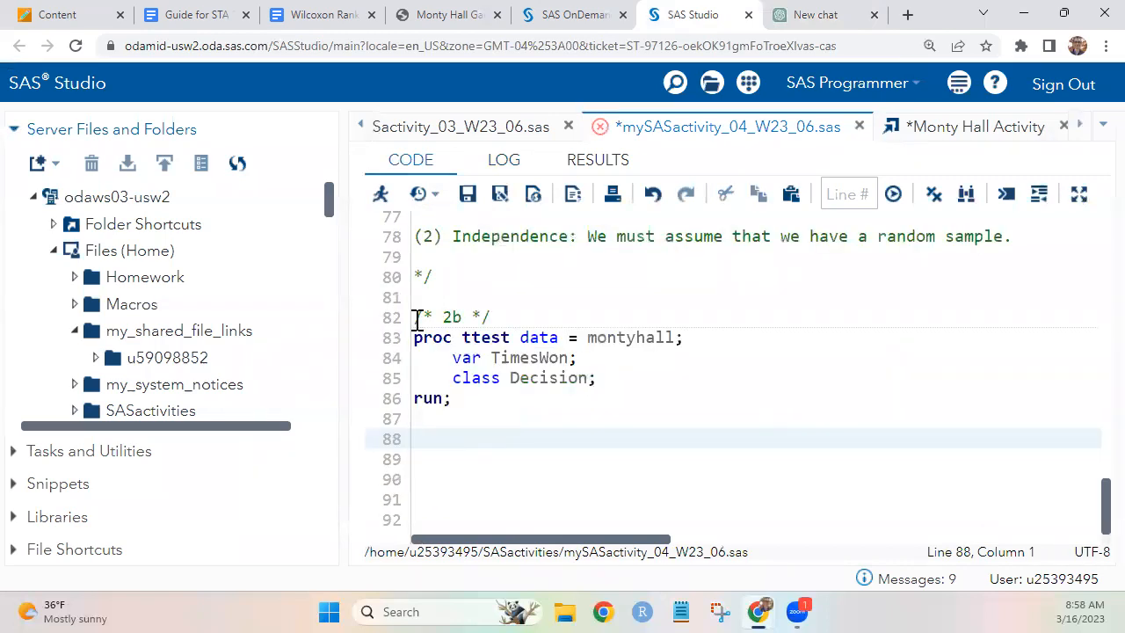
pyautogui.hotkey('ctrl', 'v')
# - Run only the pasted example data step and its proc ttest block, and review the t-test tables and plots
pyautogui.scroll(3, 568, 323)
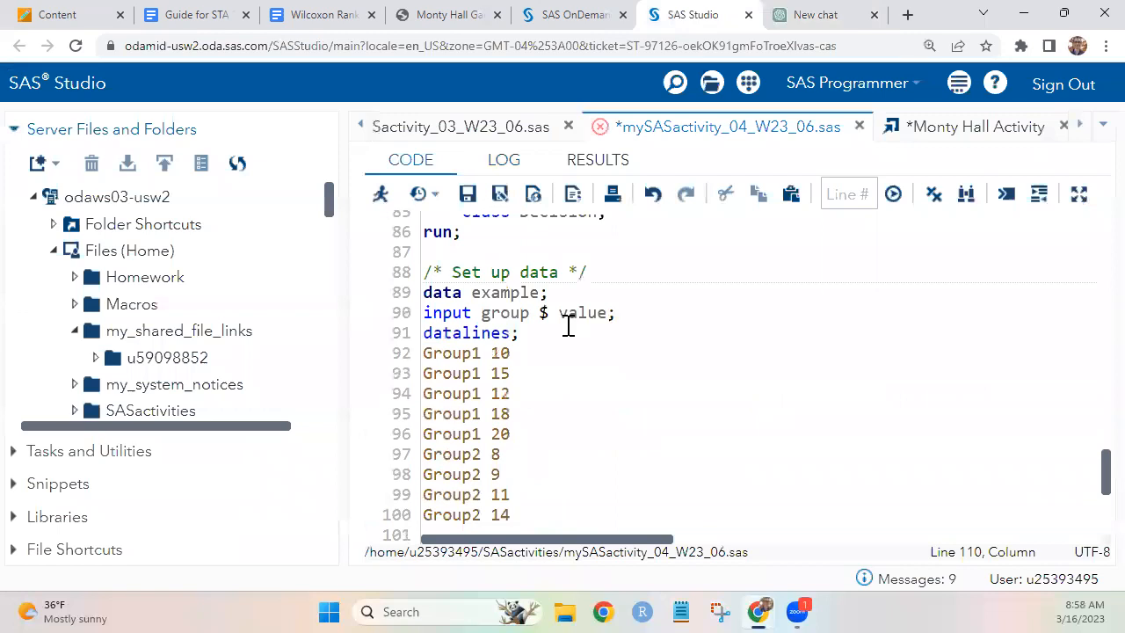
pyautogui.scroll(3, 568, 325)
pyautogui.scroll(-2, 567, 325)
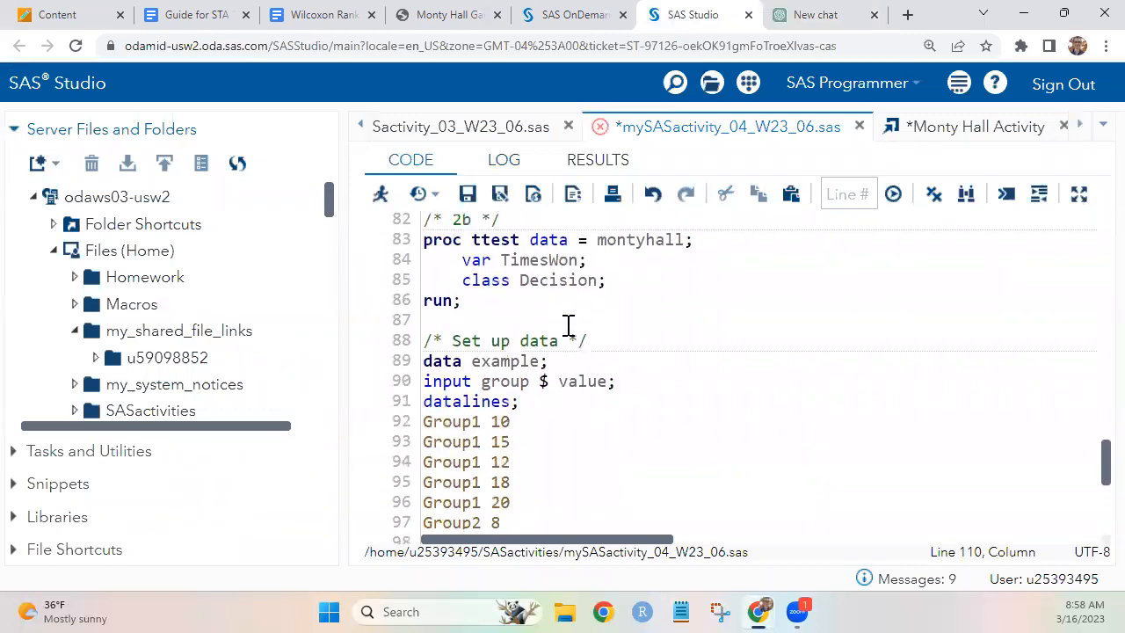
pyautogui.moveTo(425, 341); pyautogui.dragTo(541, 433)
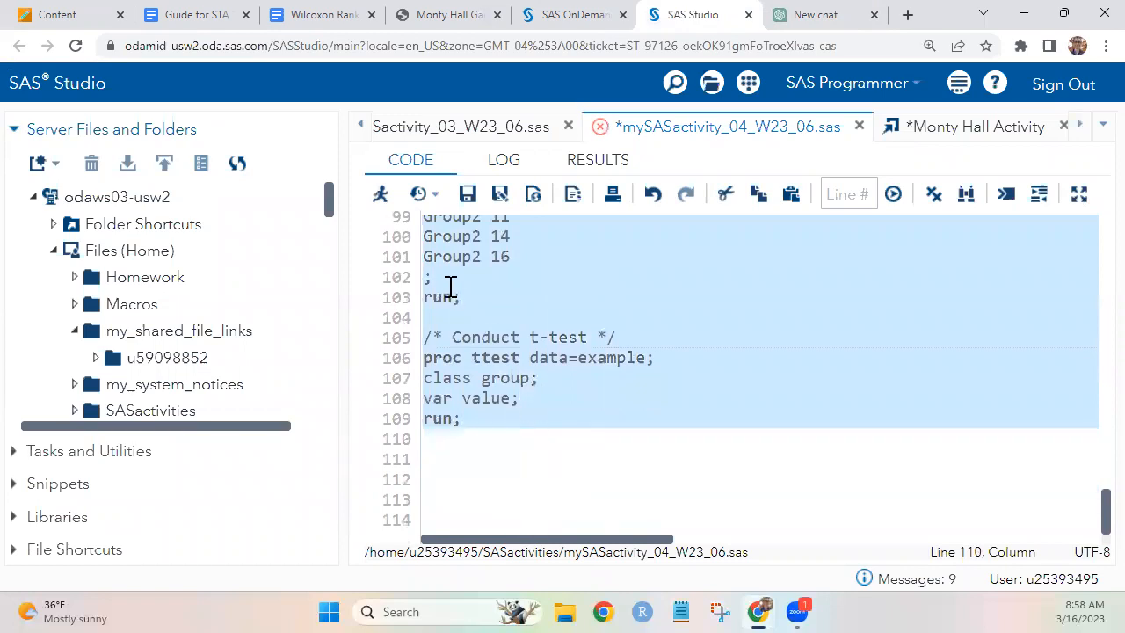
pyautogui.click(374, 200)
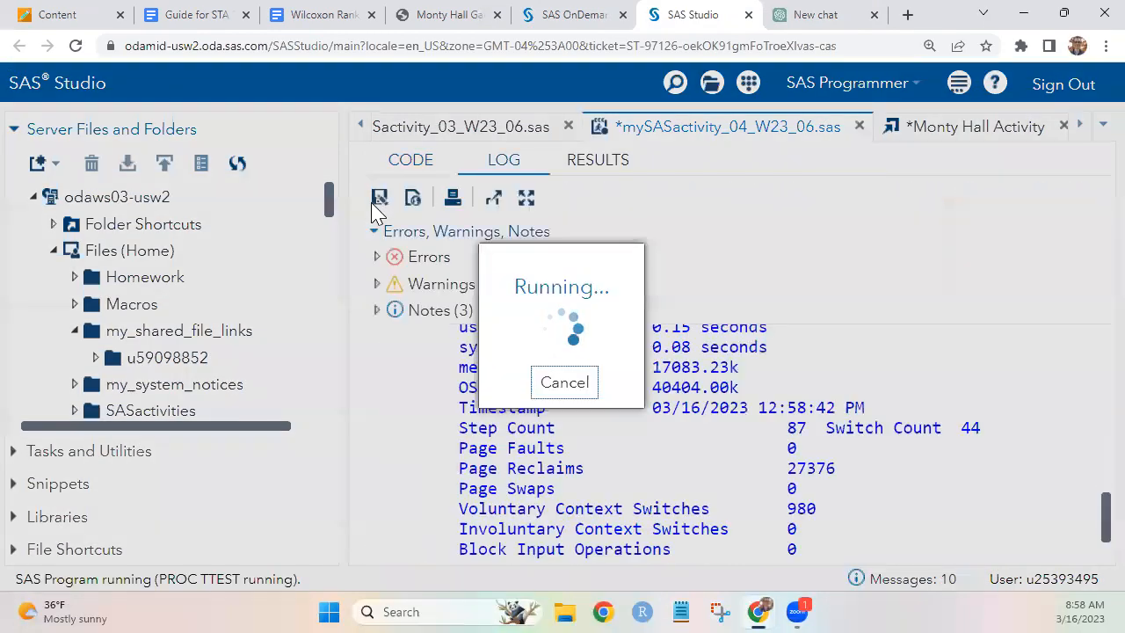
pyautogui.scroll(-4, 673, 307)
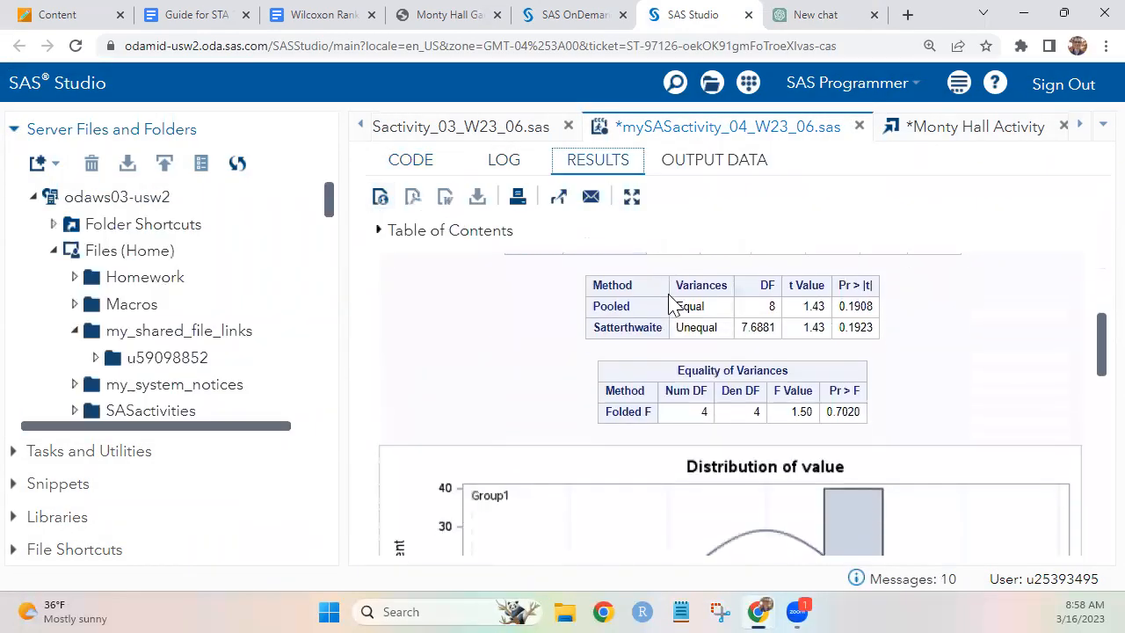
pyautogui.scroll(-7, 671, 303)
pyautogui.scroll(3, 668, 297)
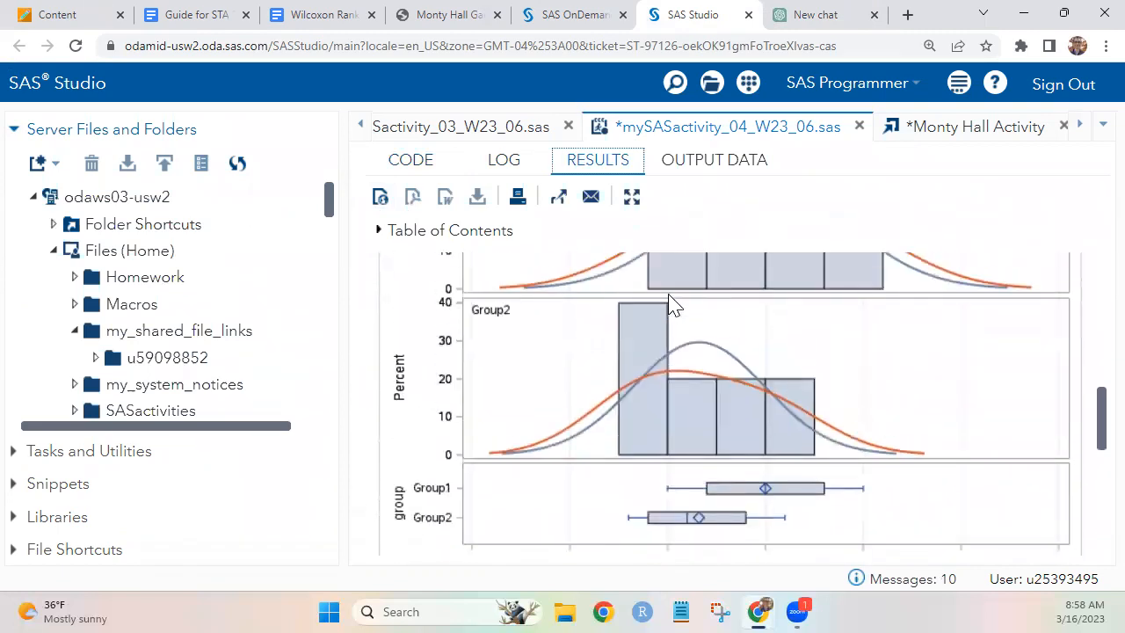
pyautogui.scroll(5, 668, 301)
# - Delete all the pasted ChatGPT example code below the 2b proc ttest block in the program
pyautogui.click(397, 164)
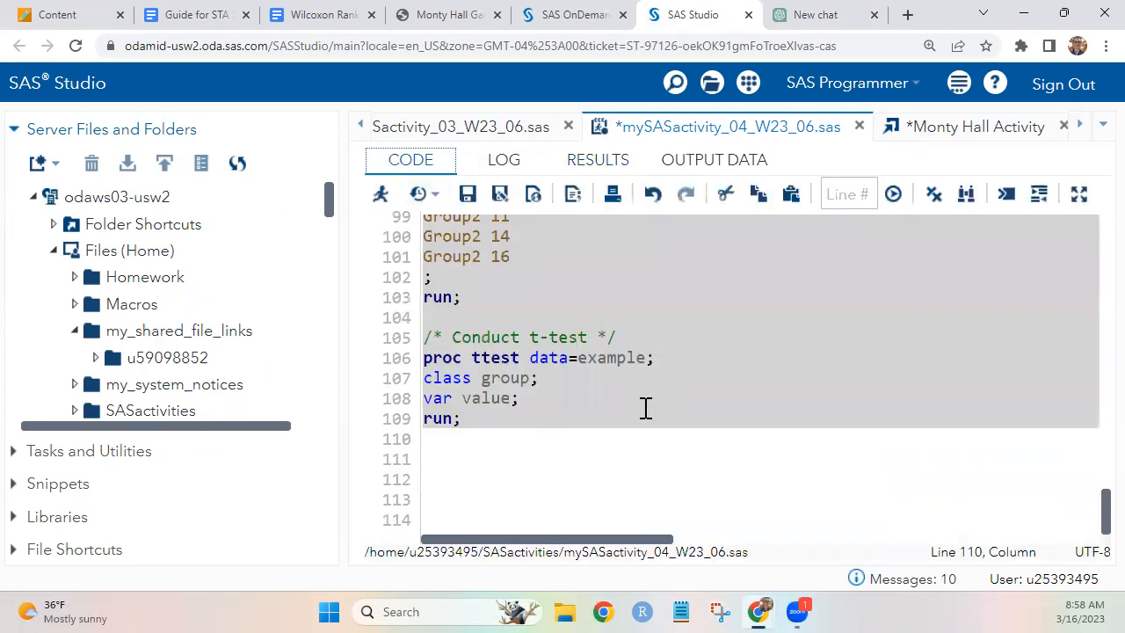
pyautogui.scroll(6, 645, 408)
pyautogui.scroll(-2, 645, 408)
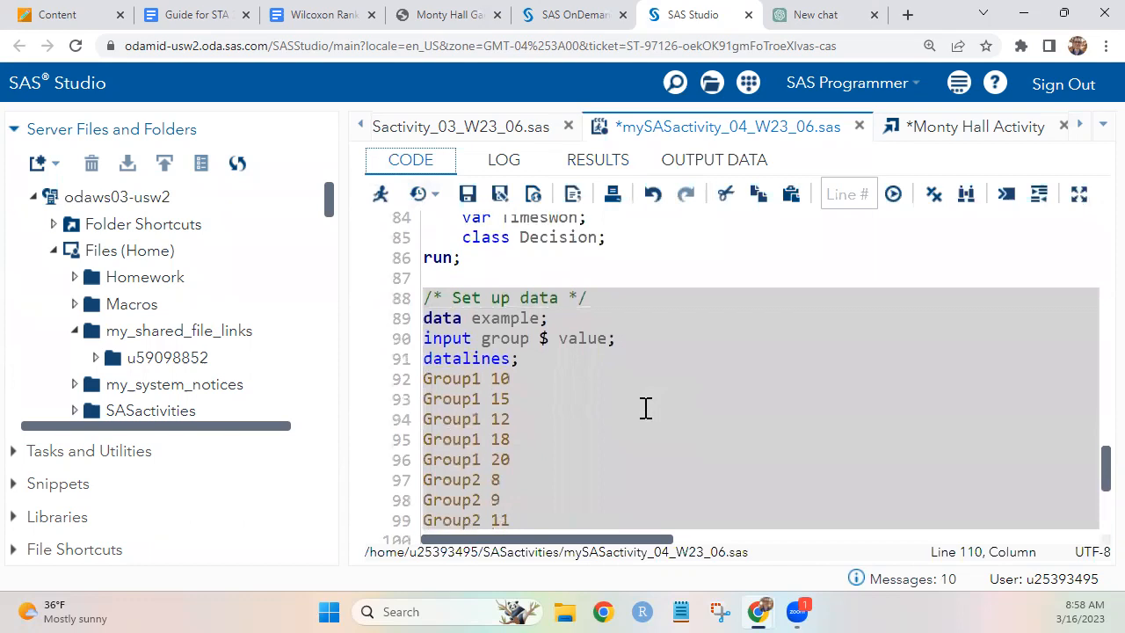
pyautogui.click(481, 338)
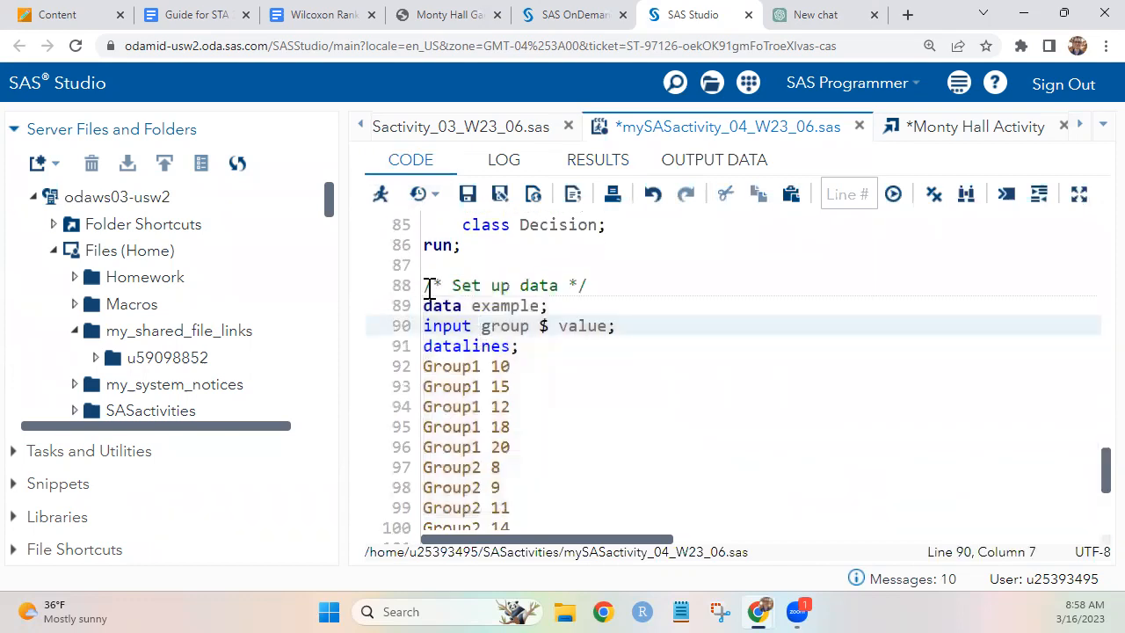
pyautogui.click(426, 284)
pyautogui.moveTo(507, 390); pyautogui.dragTo(557, 428)
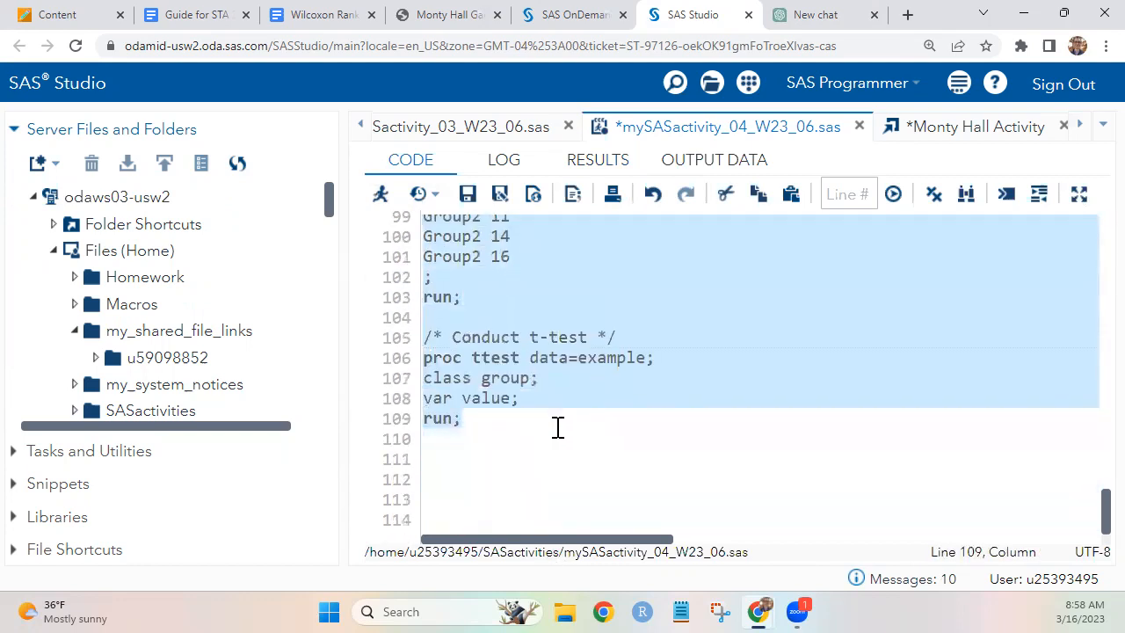
pyautogui.press('Delete')
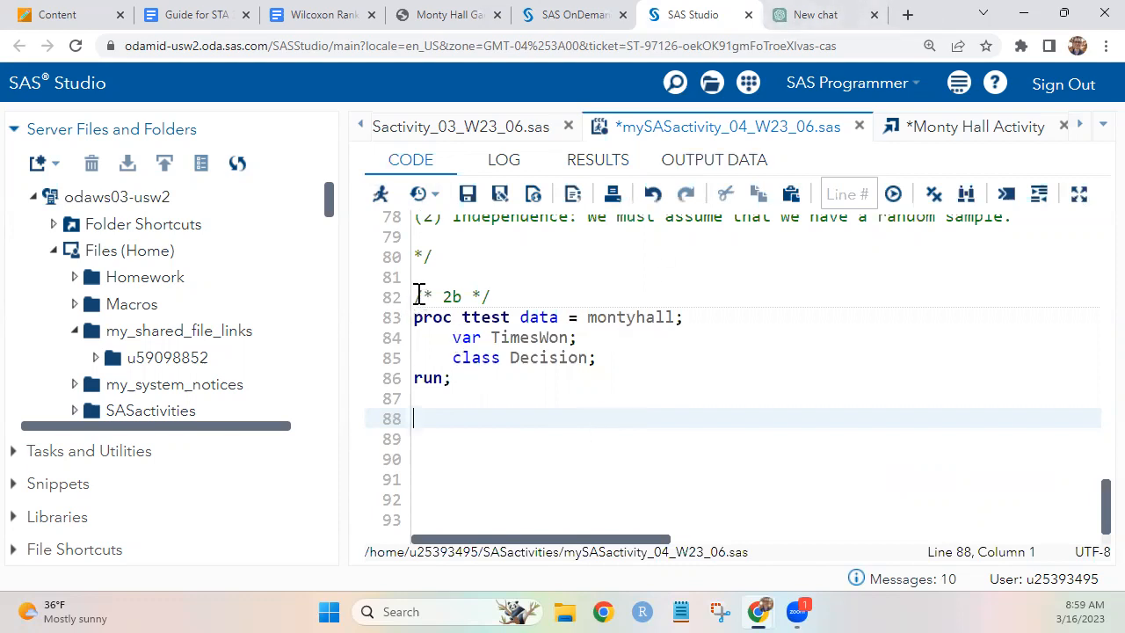
# - Add a blank line below the 2b proc ttest block and save the program
pyautogui.moveTo(415, 297); pyautogui.dragTo(525, 378)
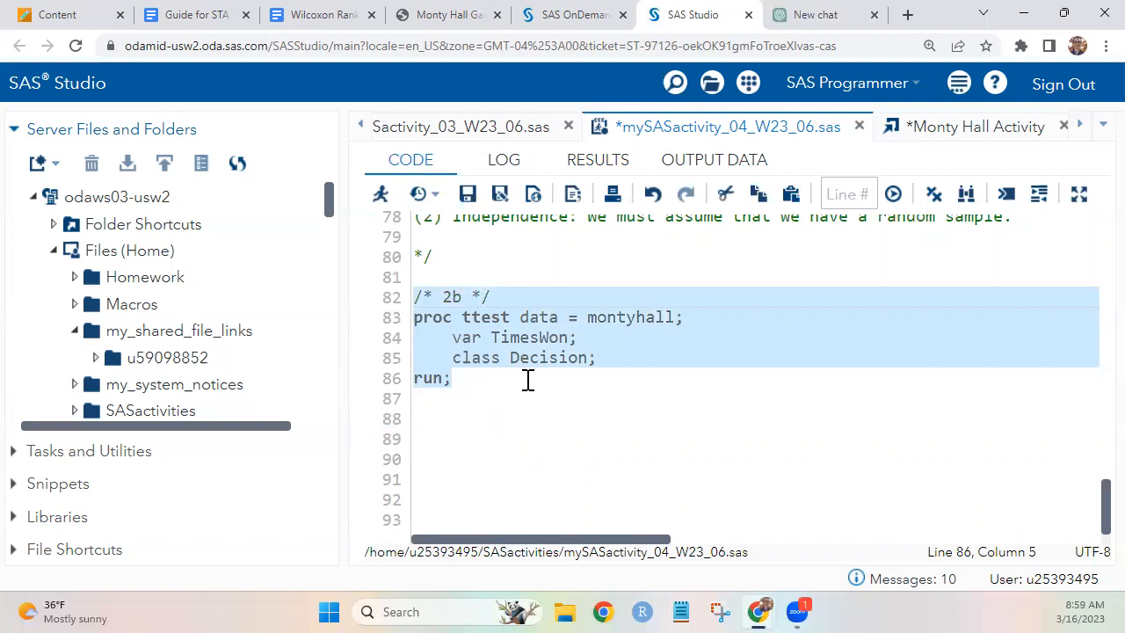
pyautogui.click(524, 396)
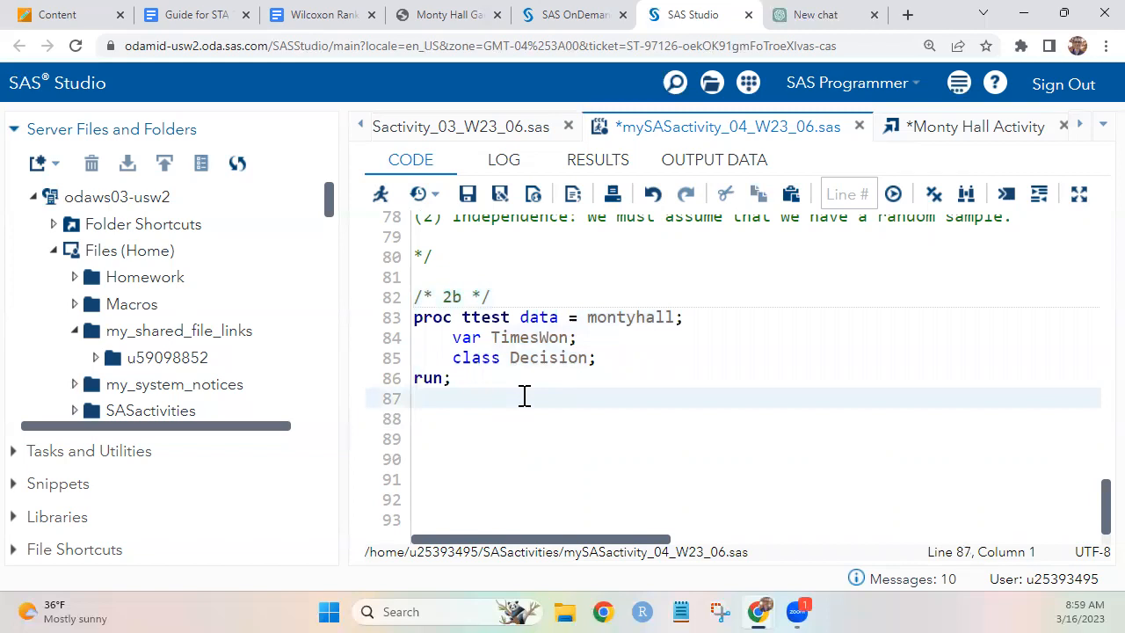
pyautogui.press('Return')
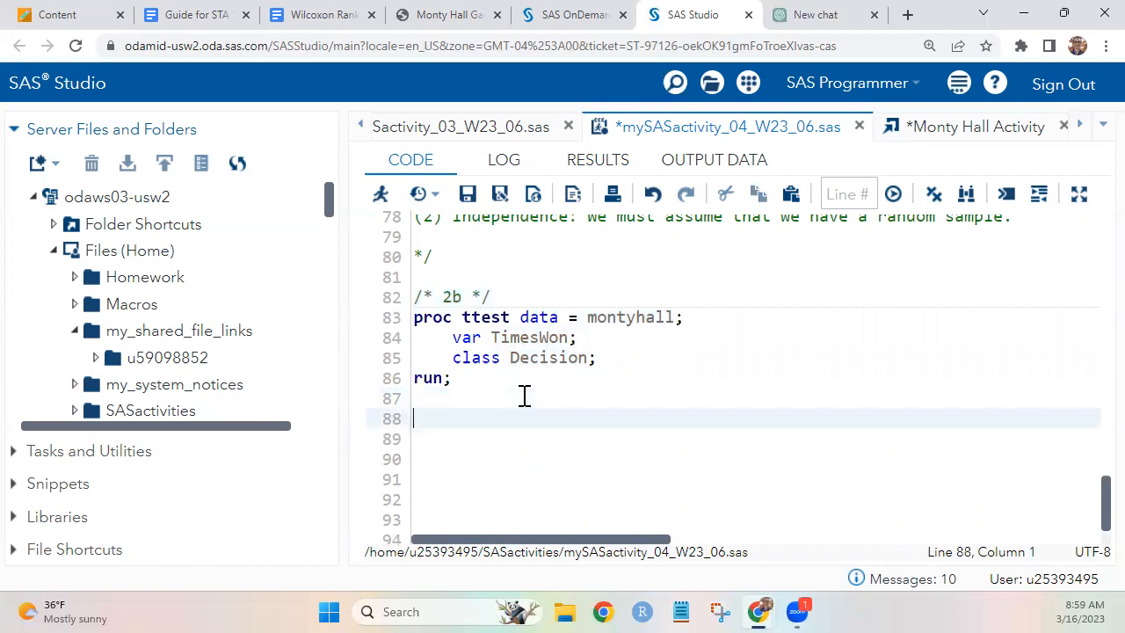
pyautogui.hotkey('ctrl', 's')
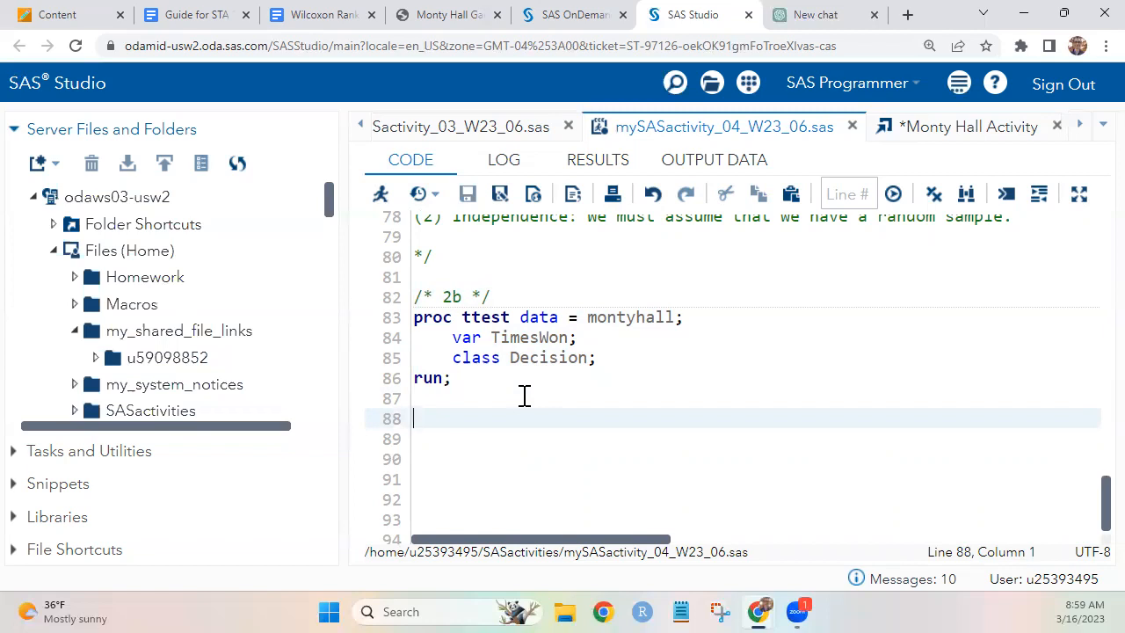
# - Check the wording of question 2b in the Wilcoxon Rank Sum activity document and return to the SAS Studio program
pyautogui.click(583, 14)
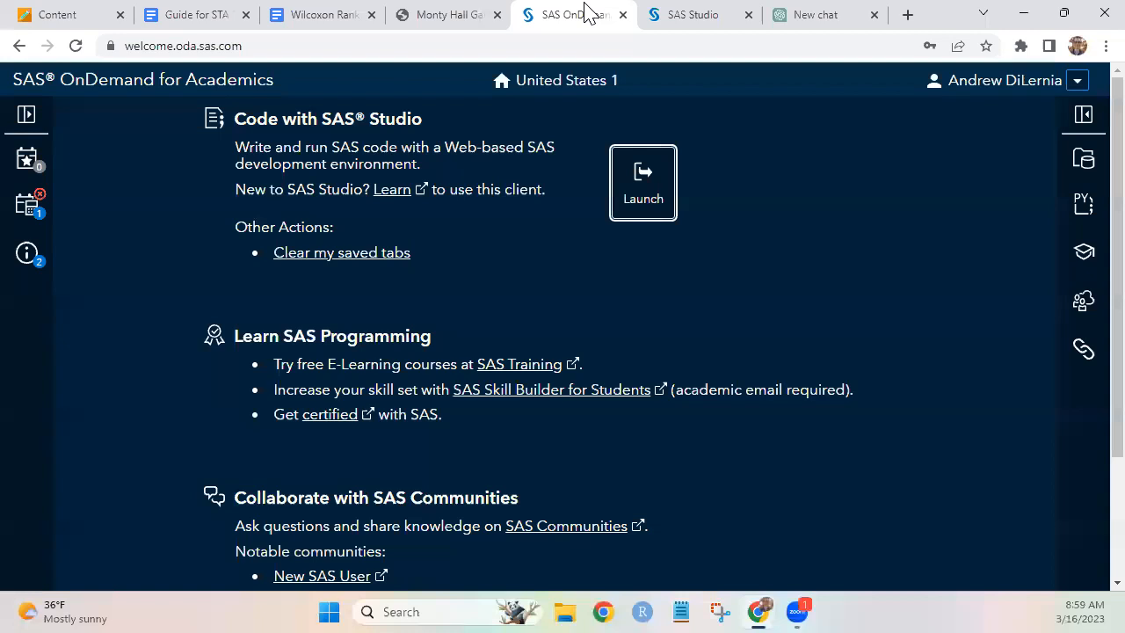
pyautogui.click(668, 14)
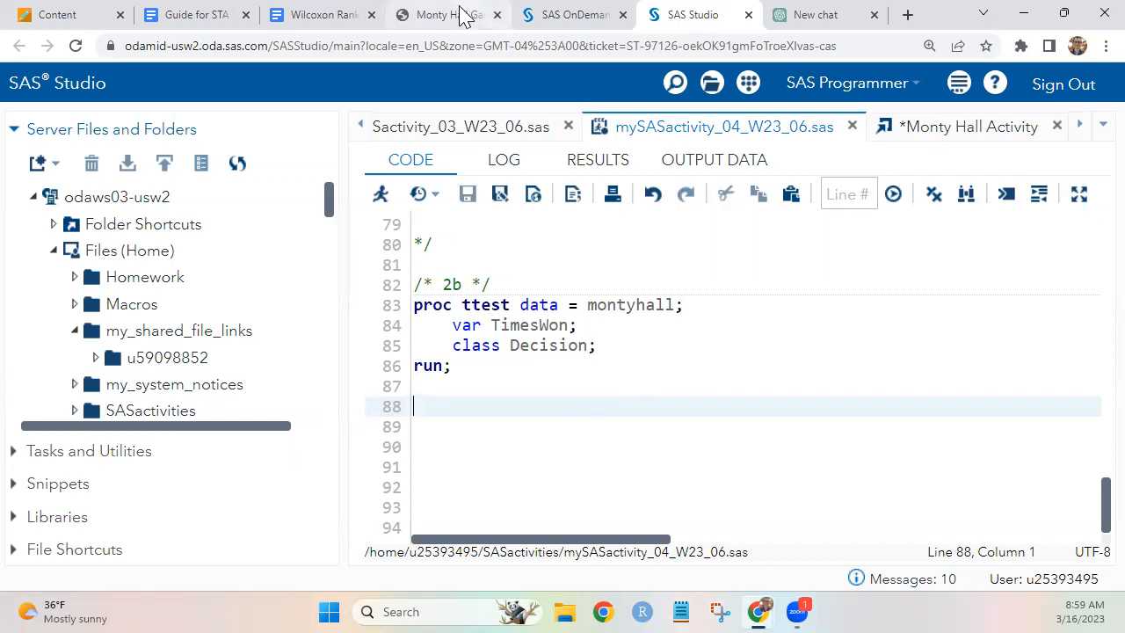
pyautogui.click(323, 14)
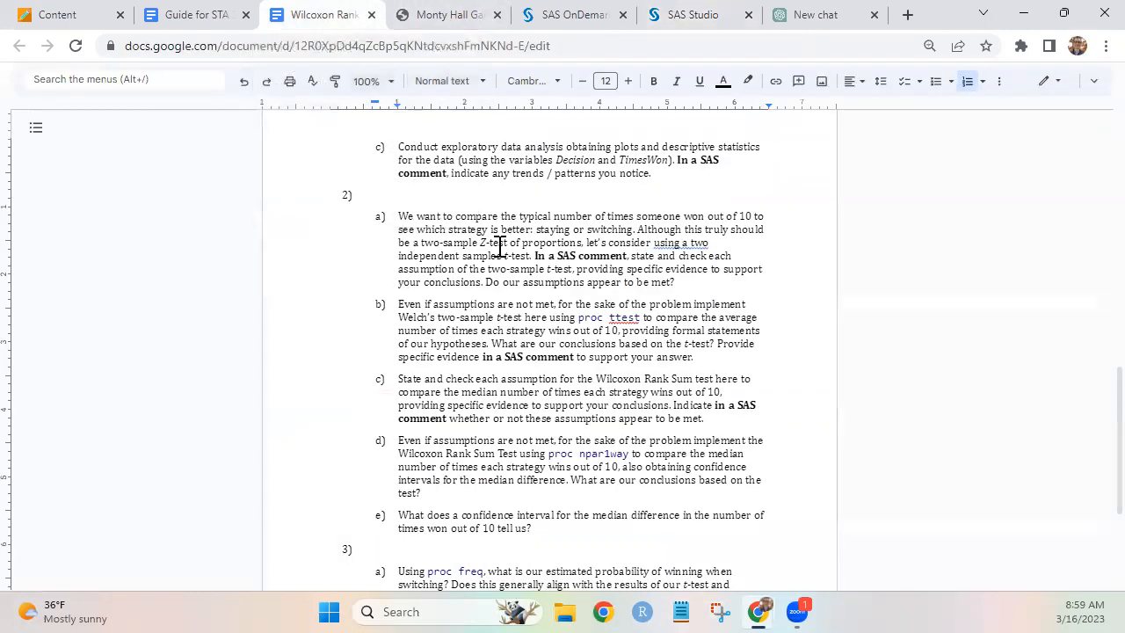
pyautogui.click(716, 12)
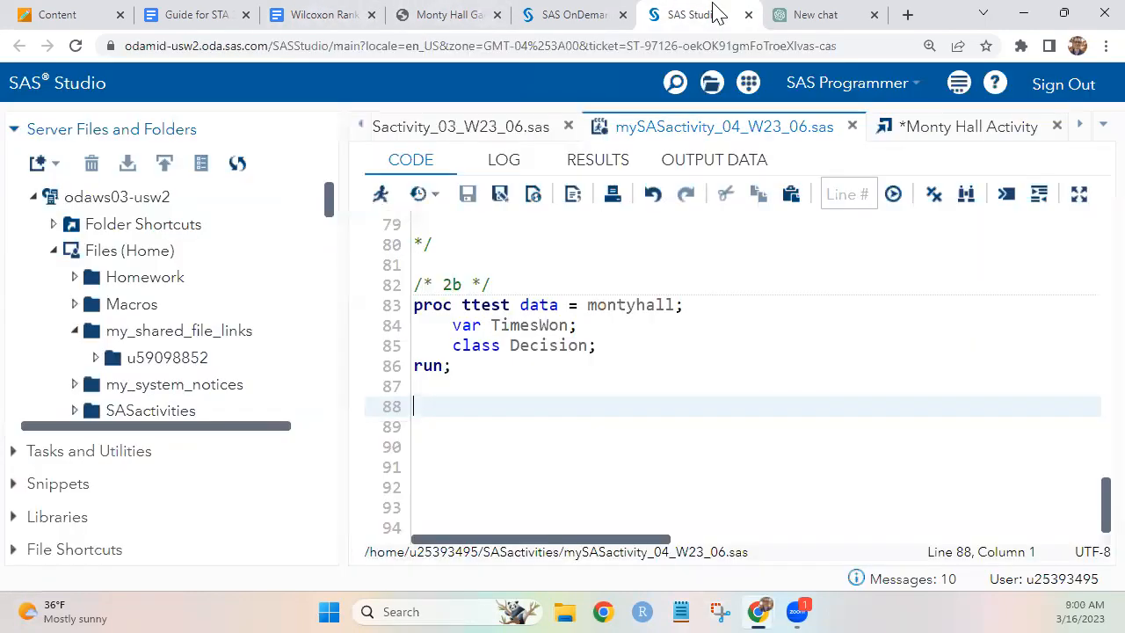
# - Run only the 2b proc ttest block and review its t-test tables
pyautogui.moveTo(470, 367); pyautogui.dragTo(395, 284)
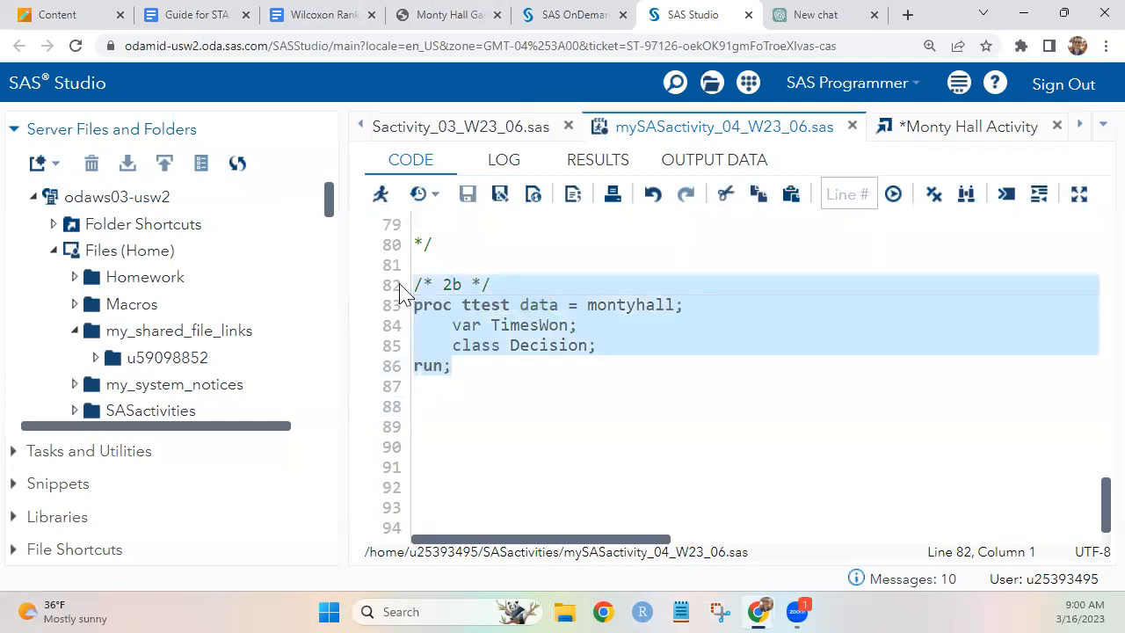
pyautogui.click(380, 196)
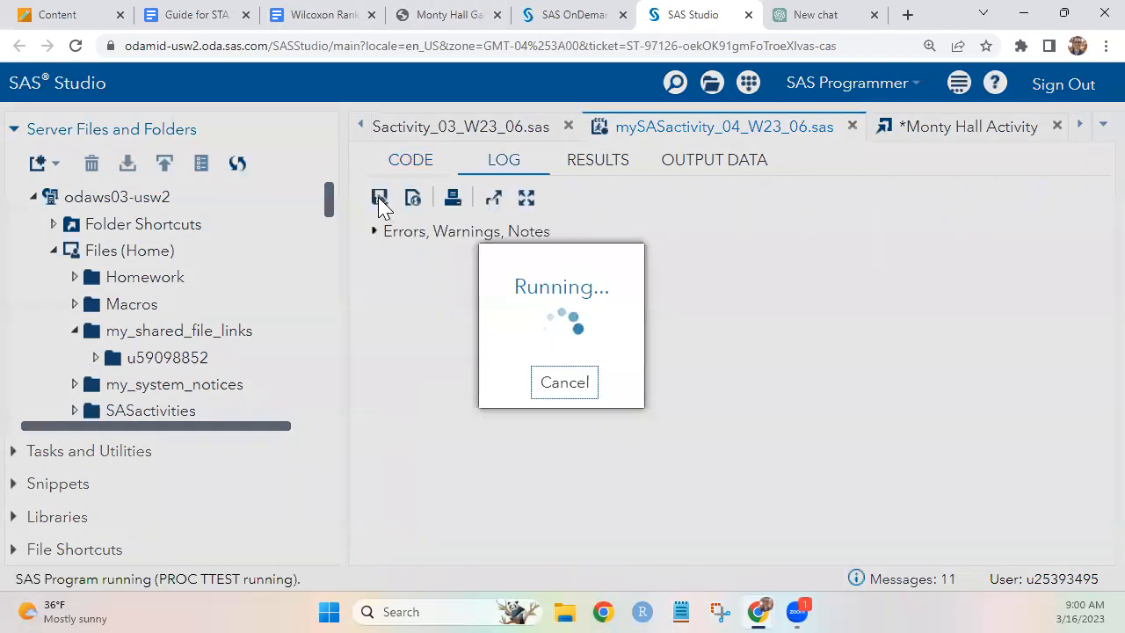
pyautogui.scroll(-2, 745, 298)
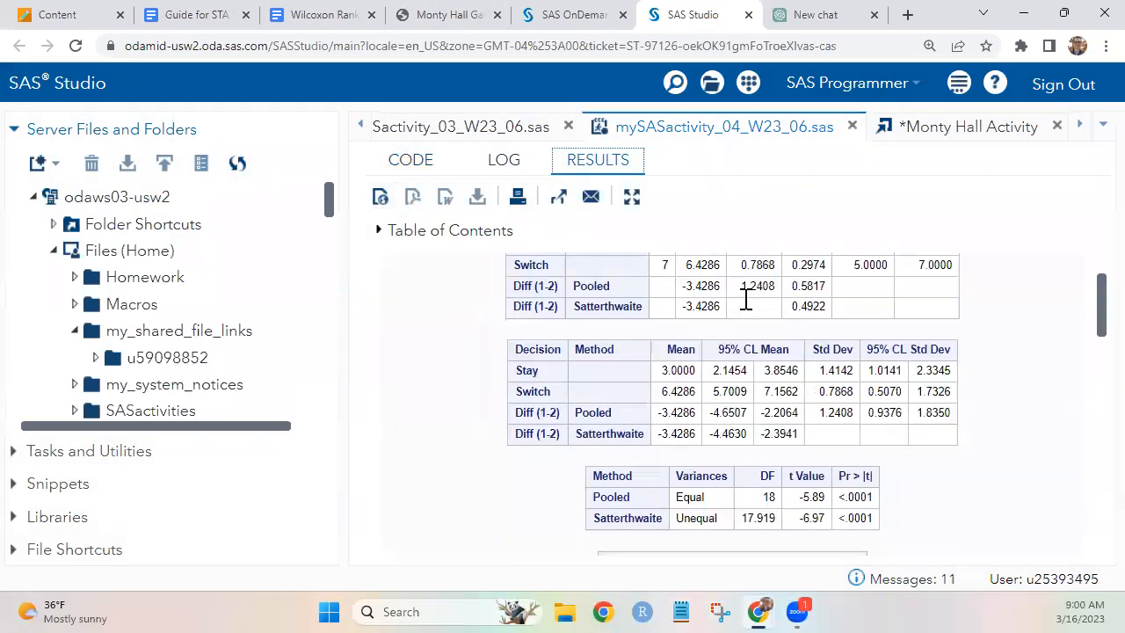
# - Go to the Welch's (Unpooled) Two-Sample T-Test section of the STA 216 guide document through its table of contents
pyautogui.click(313, 15)
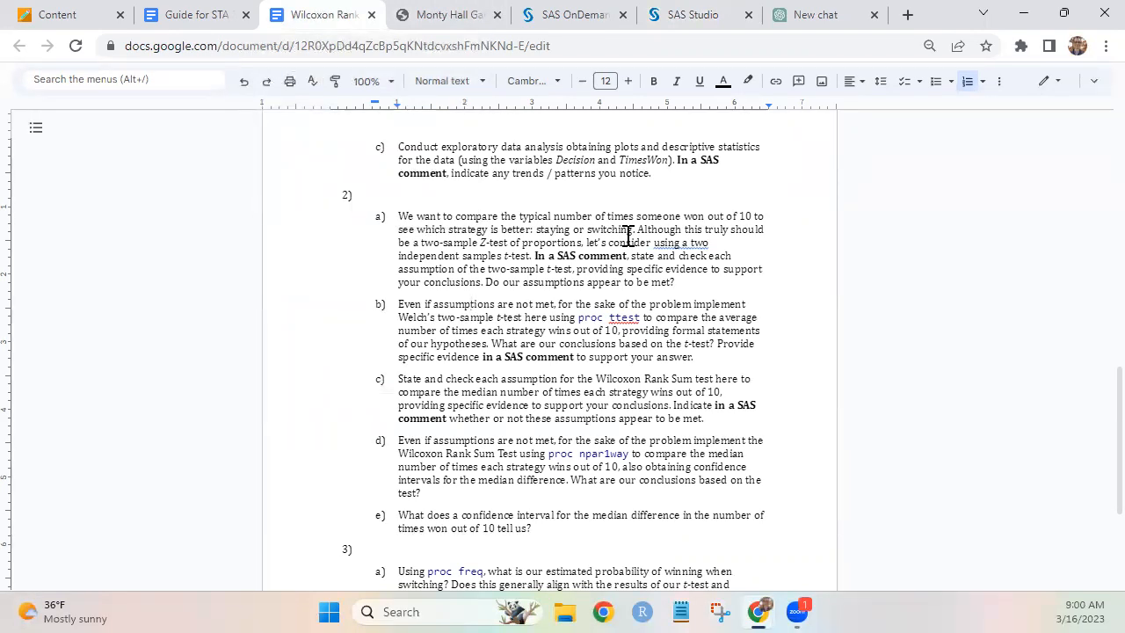
pyautogui.click(192, 15)
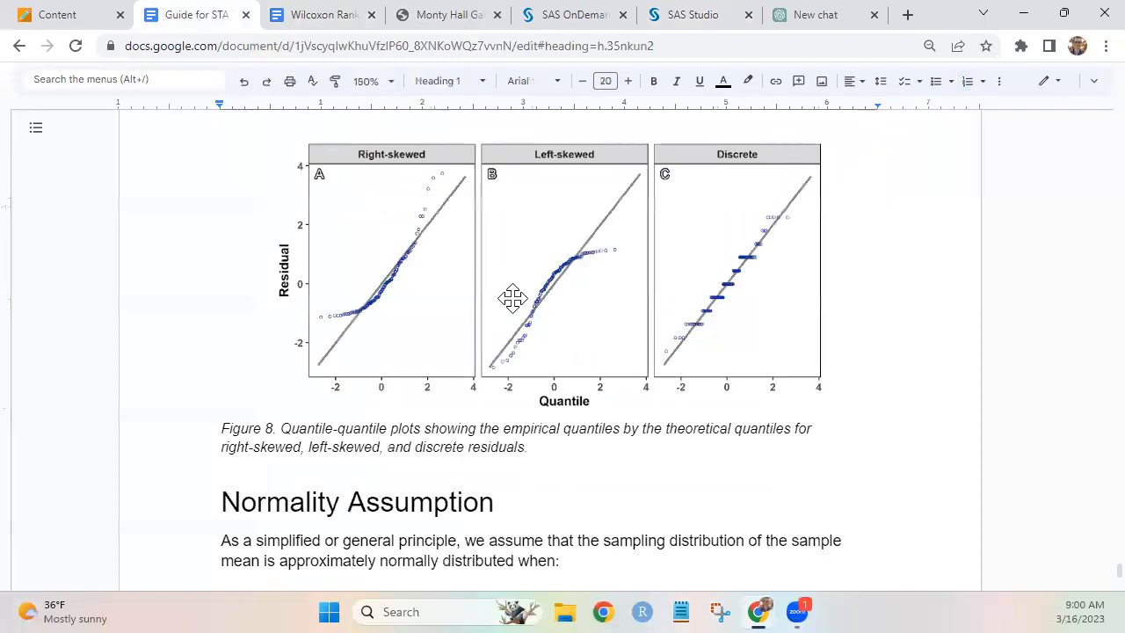
pyautogui.scroll(20, 510, 294)
pyautogui.scroll(20, 514, 299)
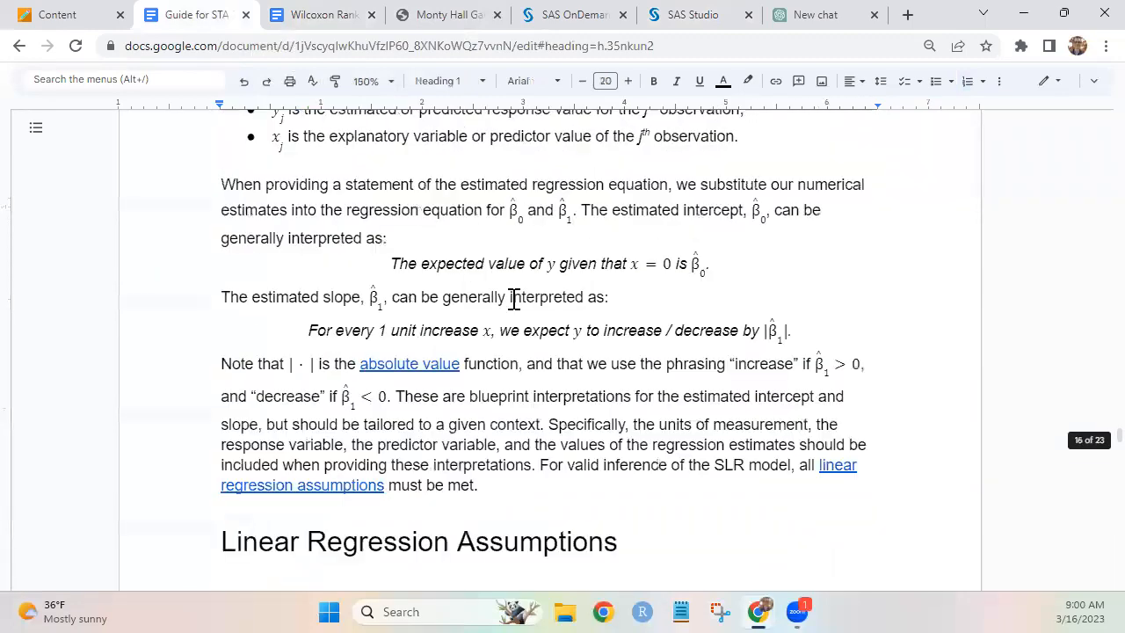
pyautogui.scroll(20, 514, 299)
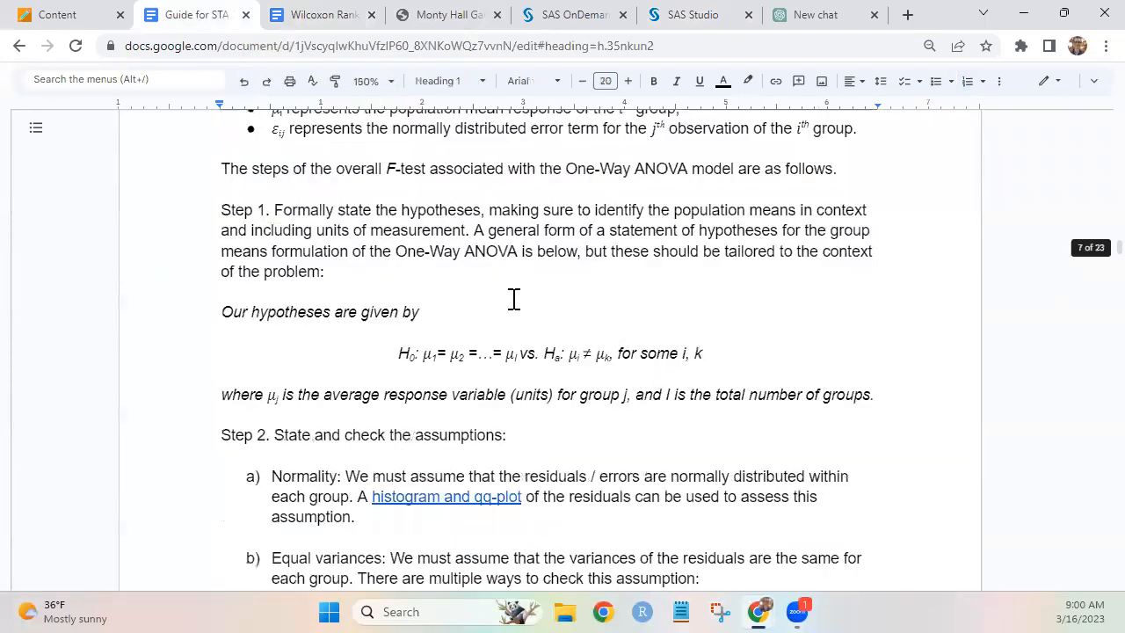
pyautogui.scroll(-3, 514, 299)
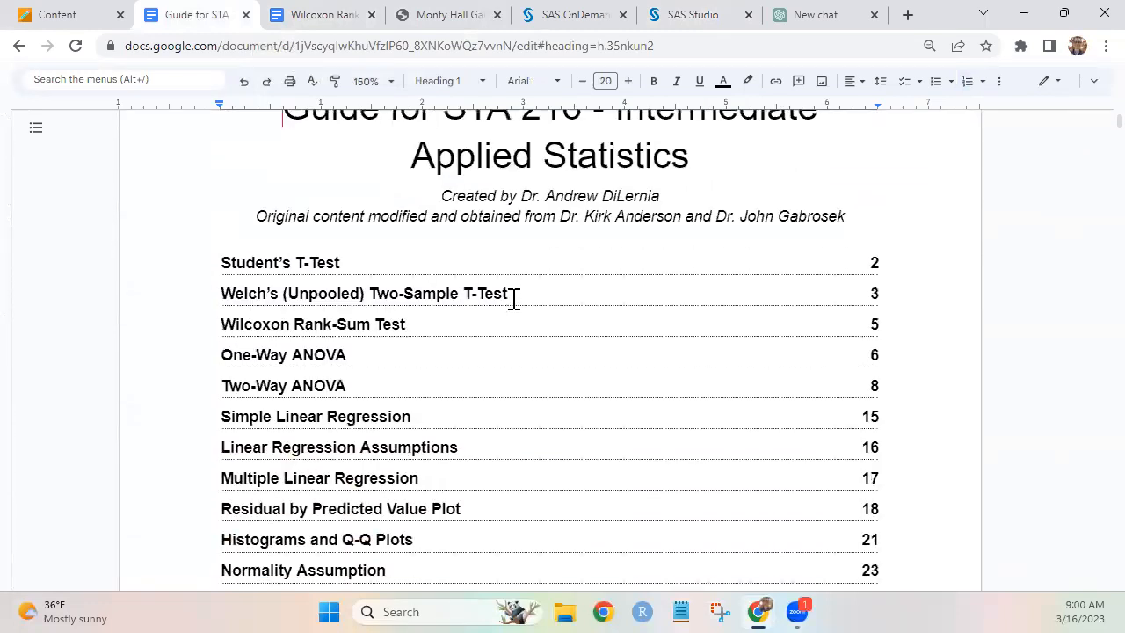
pyautogui.click(460, 294)
pyautogui.click(360, 318)
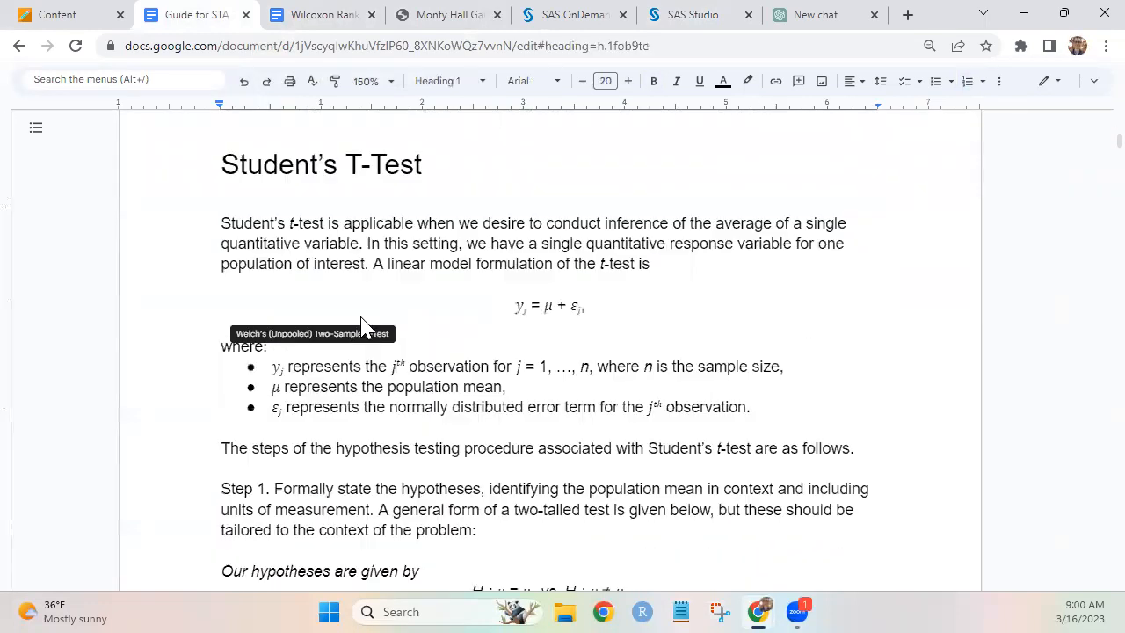
# - Copy the guide's general two-tailed hypotheses statement, from "Our hypotheses are given by" through the definitions of μ1 and μ2
pyautogui.scroll(-3, 365, 327)
pyautogui.scroll(-3, 366, 325)
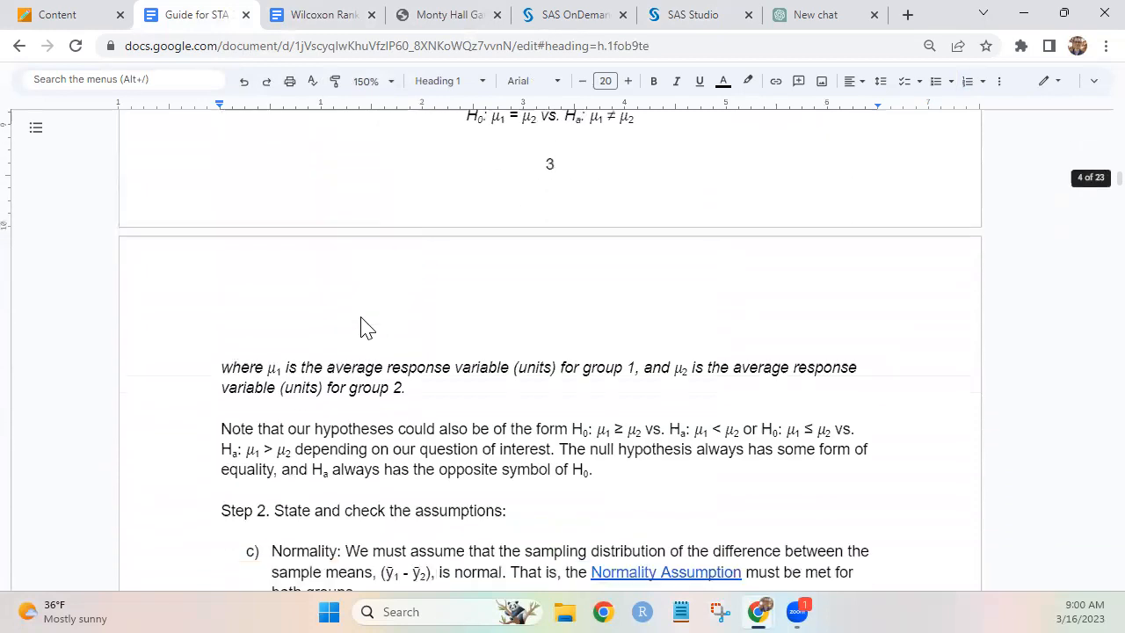
pyautogui.scroll(1, 367, 325)
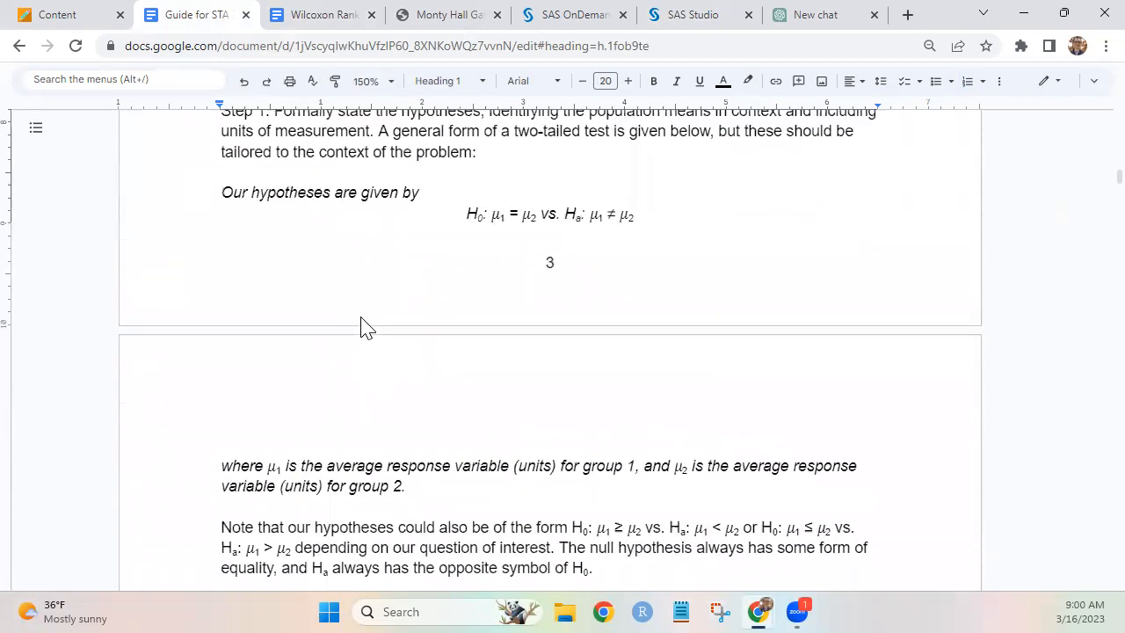
pyautogui.tripleClick(220, 193)
pyautogui.moveTo(524, 318); pyautogui.dragTo(424, 486)
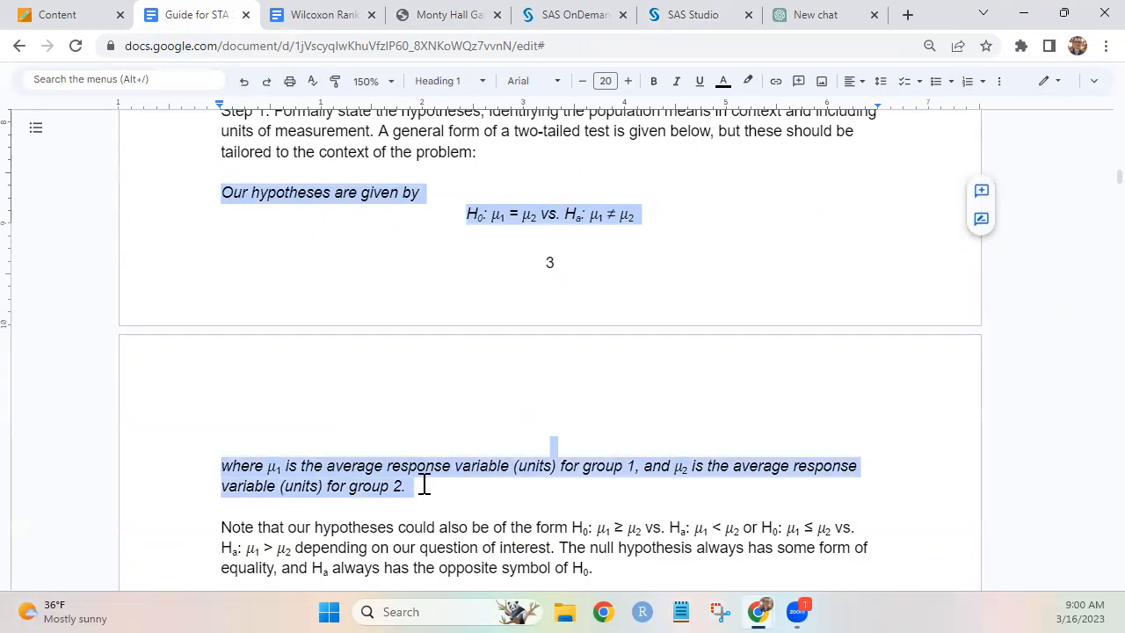
# - Return to the SAS Studio code and insert an empty multi-line comment block below the 2b proc ttest block
pyautogui.click(655, 15)
pyautogui.click(430, 166)
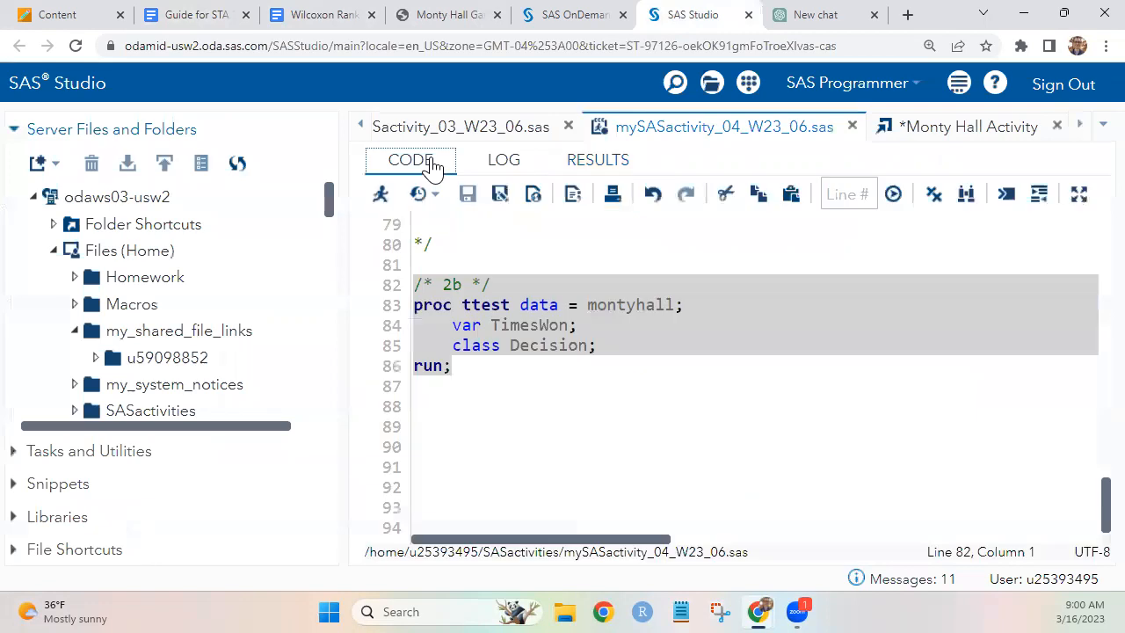
pyautogui.click(568, 392)
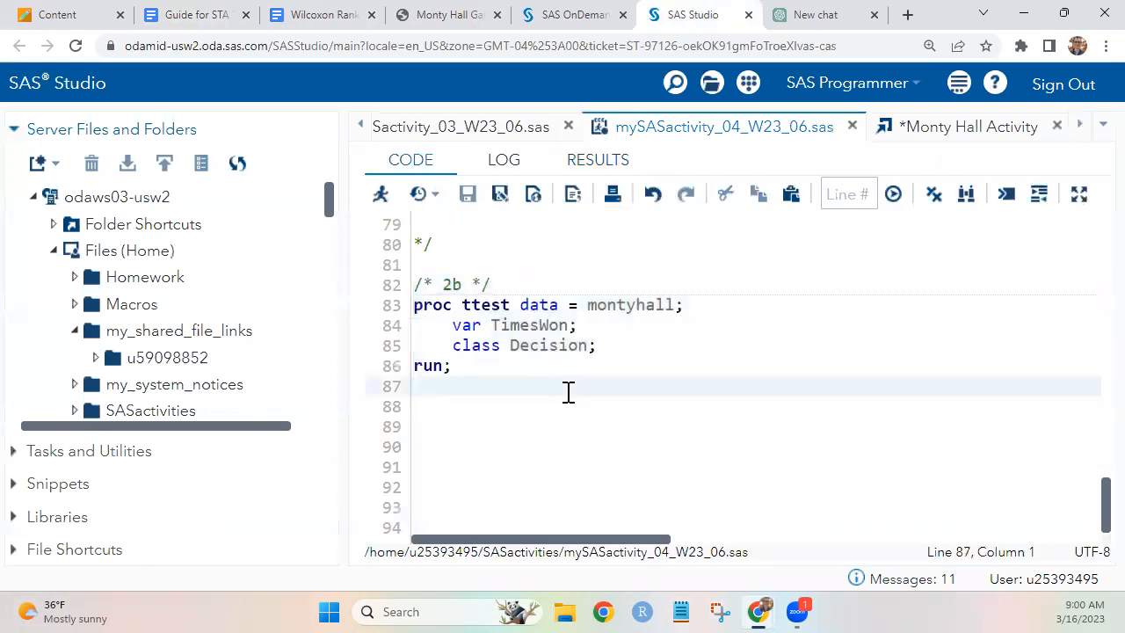
pyautogui.press('Return')
pyautogui.write('/**/')
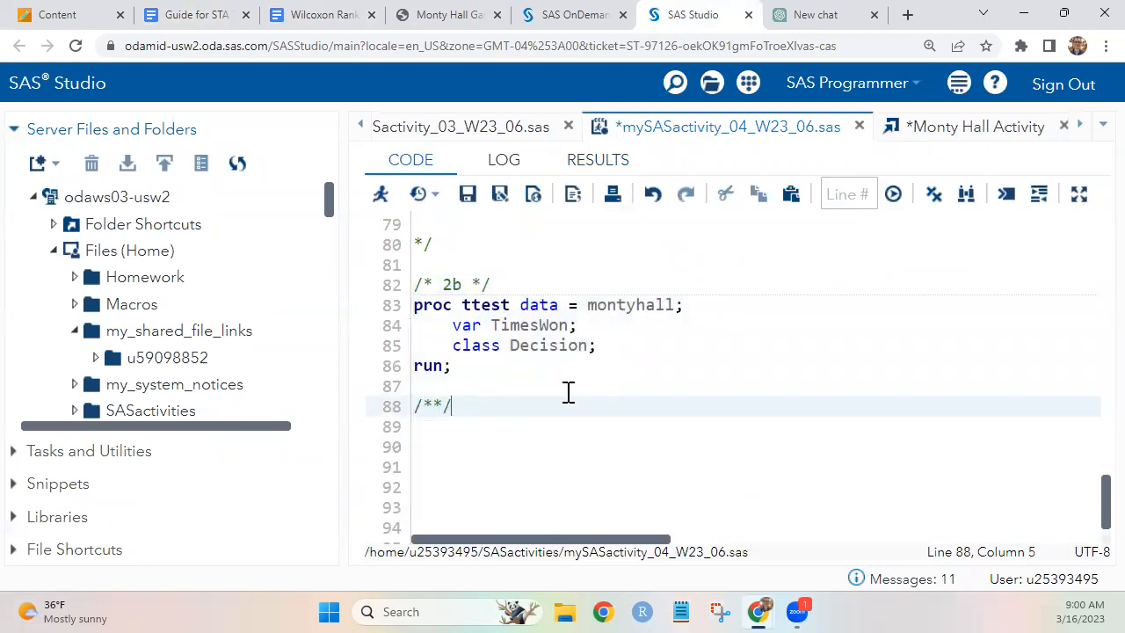
pyautogui.press('Left')
pyautogui.press('Left')
pyautogui.press('Return')
pyautogui.press('Return')
pyautogui.press('Up')
# - Paste the copied hypotheses statement into the comment block and save the program
pyautogui.hotkey('ctrl', 'v')
pyautogui.scroll(-2, 760, 336)
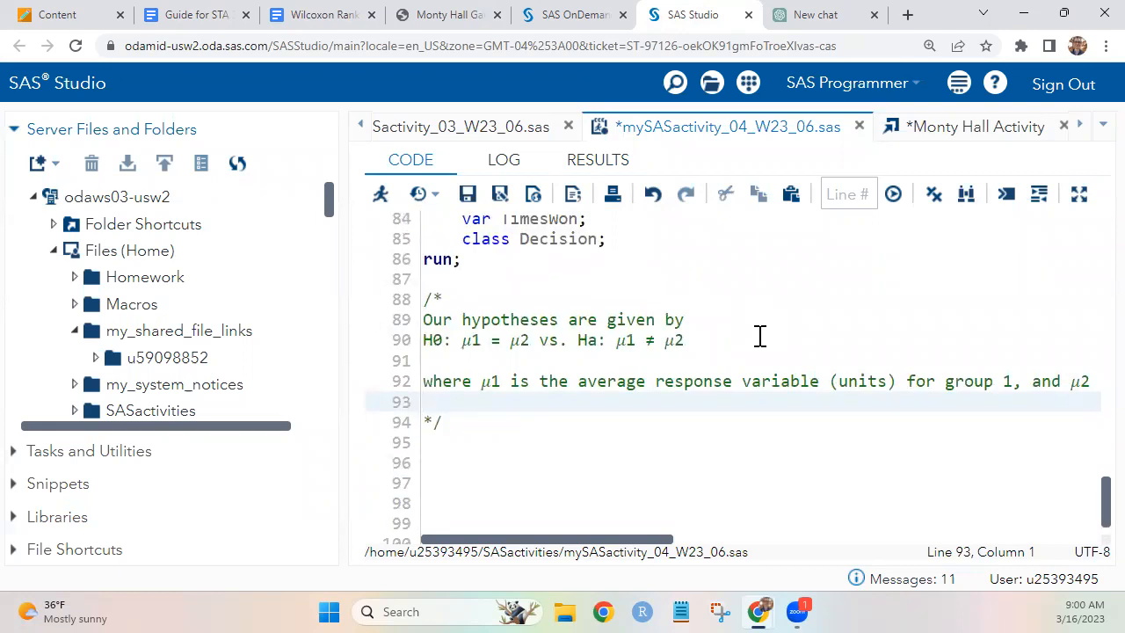
pyautogui.hotkey('ctrl', 's')
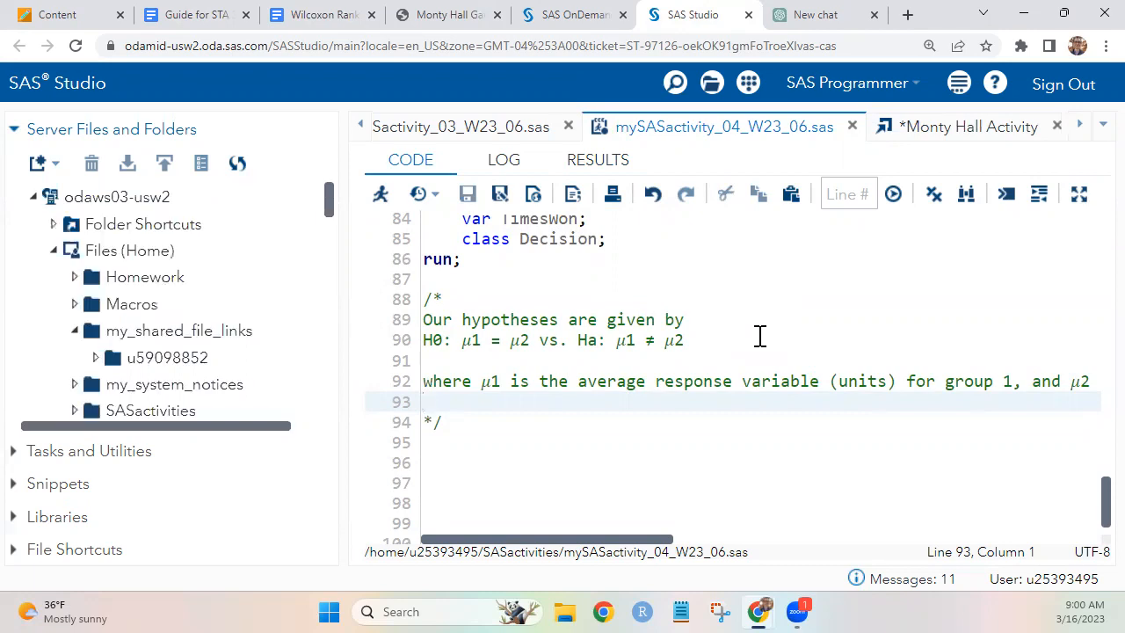
# - Check the t-test results table for which Decision group is listed first, and return to the hypotheses comment in the code
pyautogui.click(186, 16)
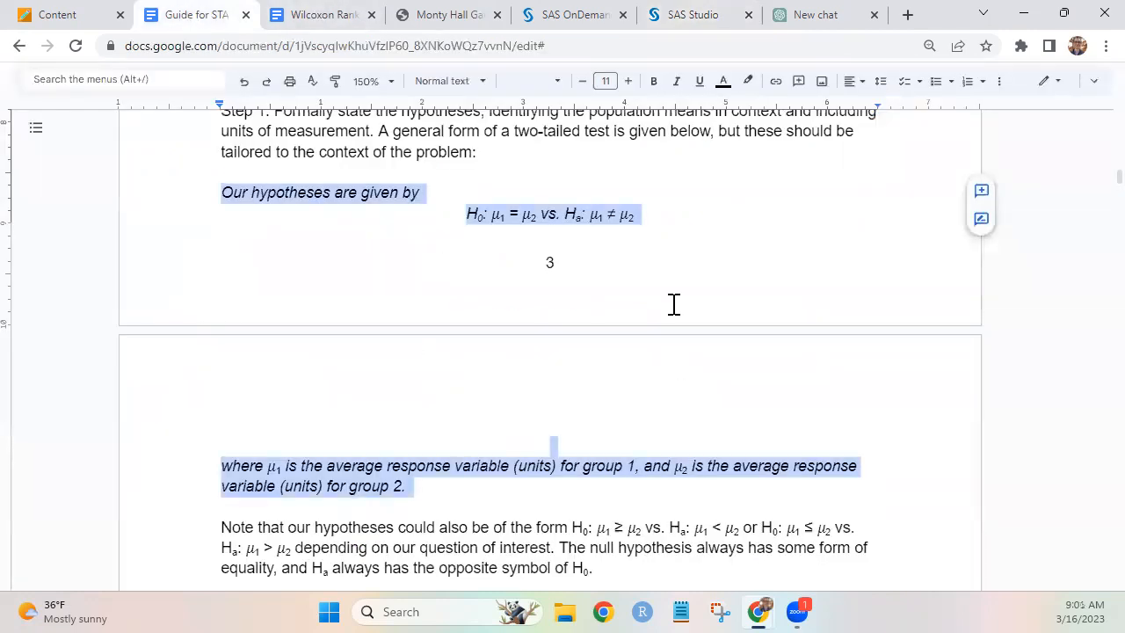
pyautogui.click(593, 15)
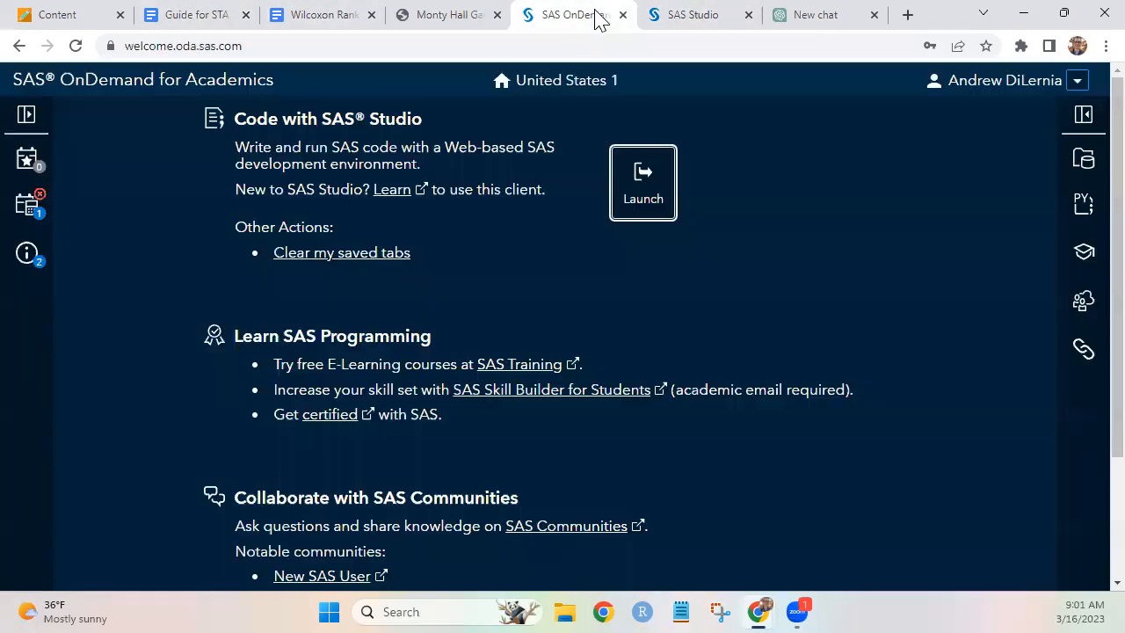
pyautogui.click(741, 13)
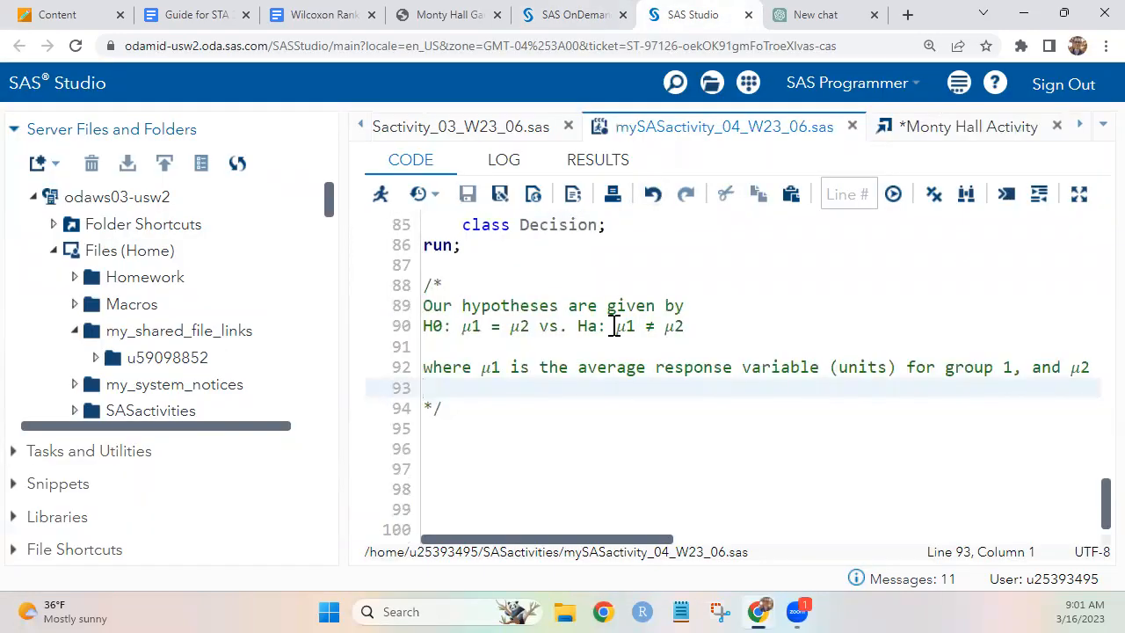
pyautogui.hscroll(2, 694, 337)
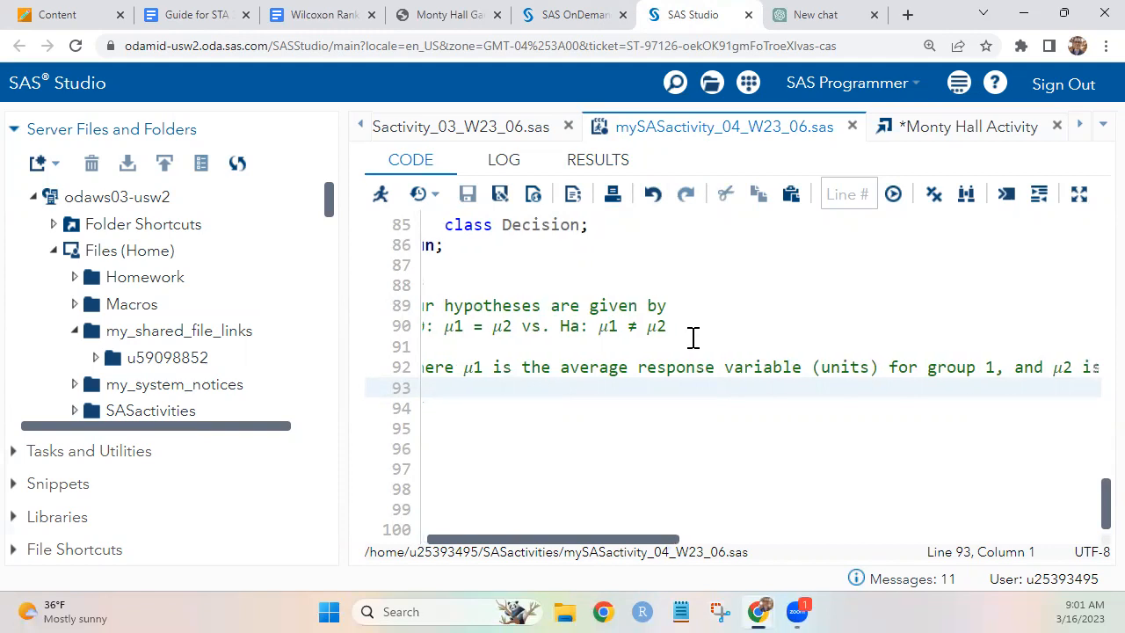
pyautogui.hscroll(-2, 693, 337)
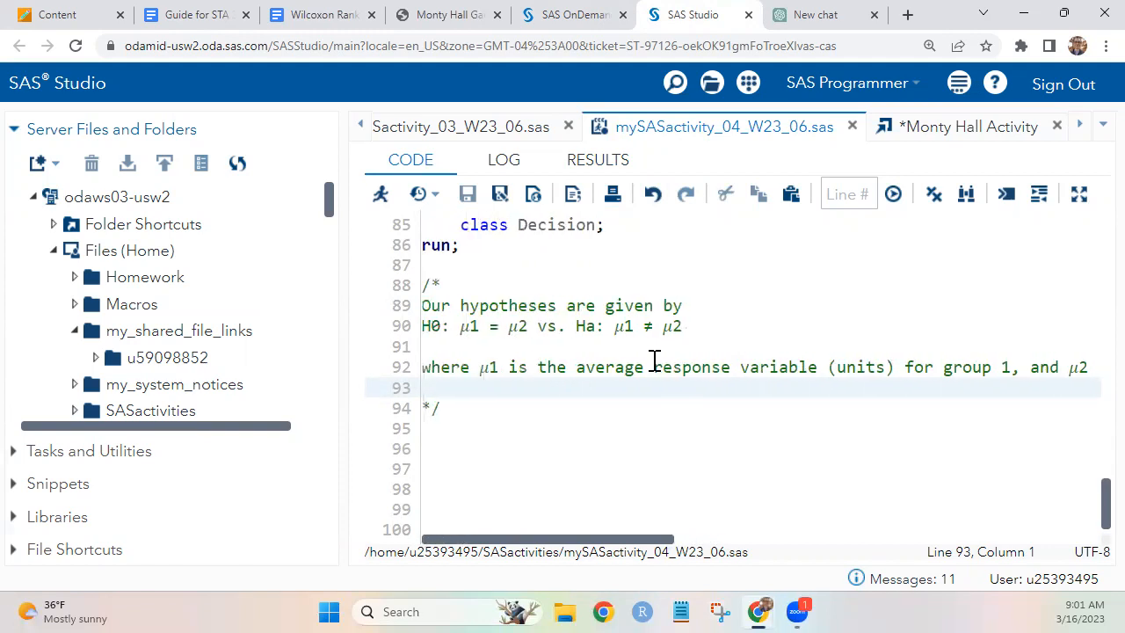
pyautogui.click(597, 163)
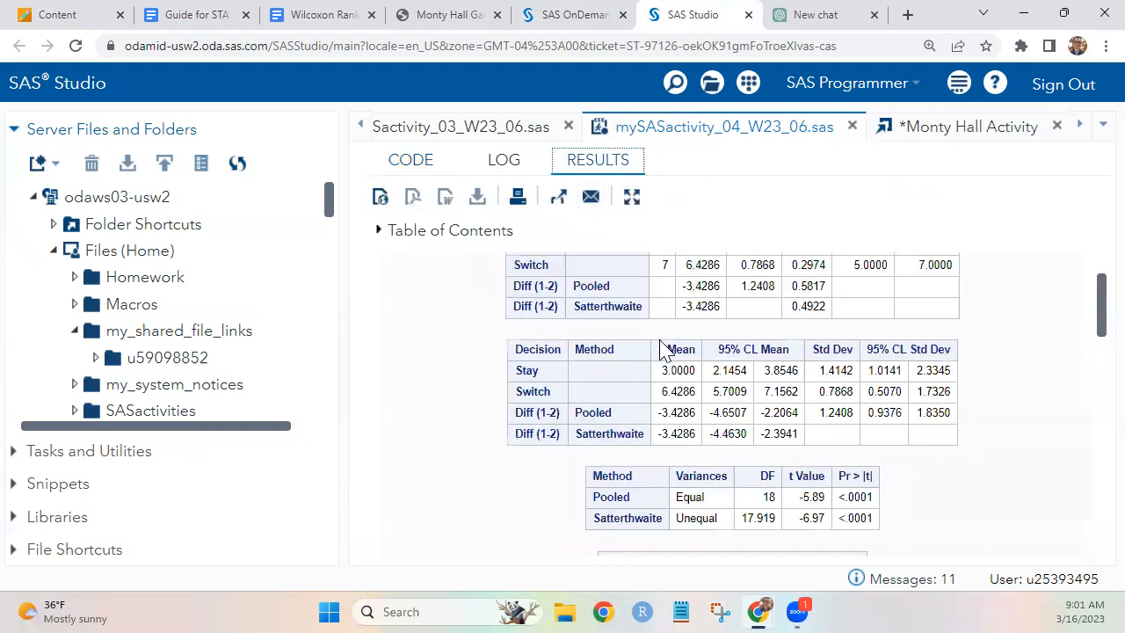
pyautogui.doubleClick(530, 370)
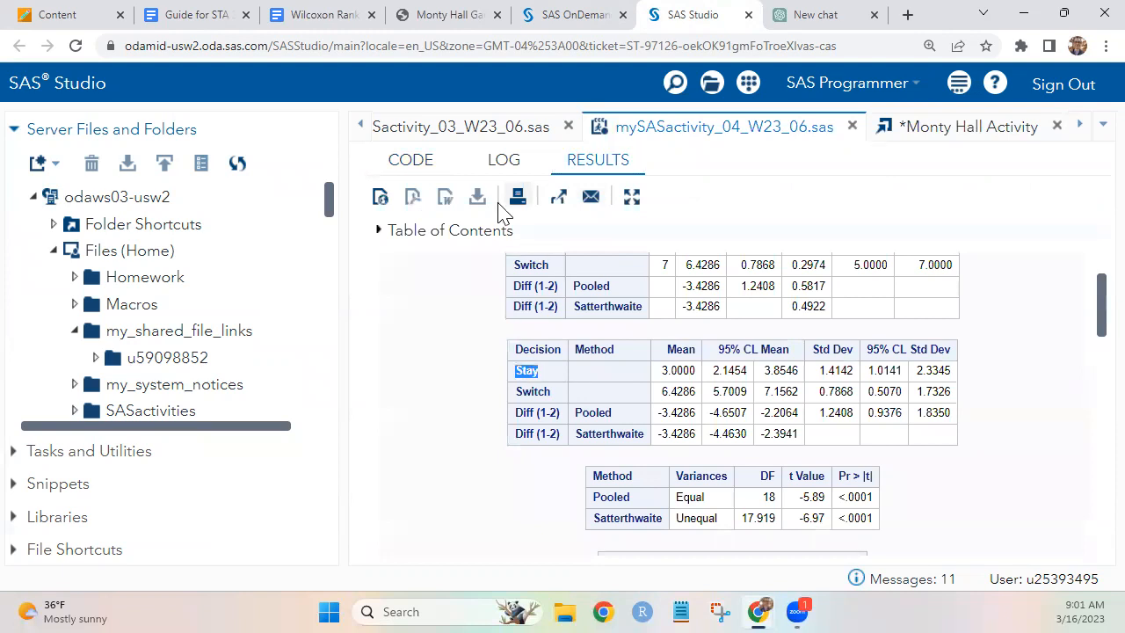
pyautogui.click(424, 160)
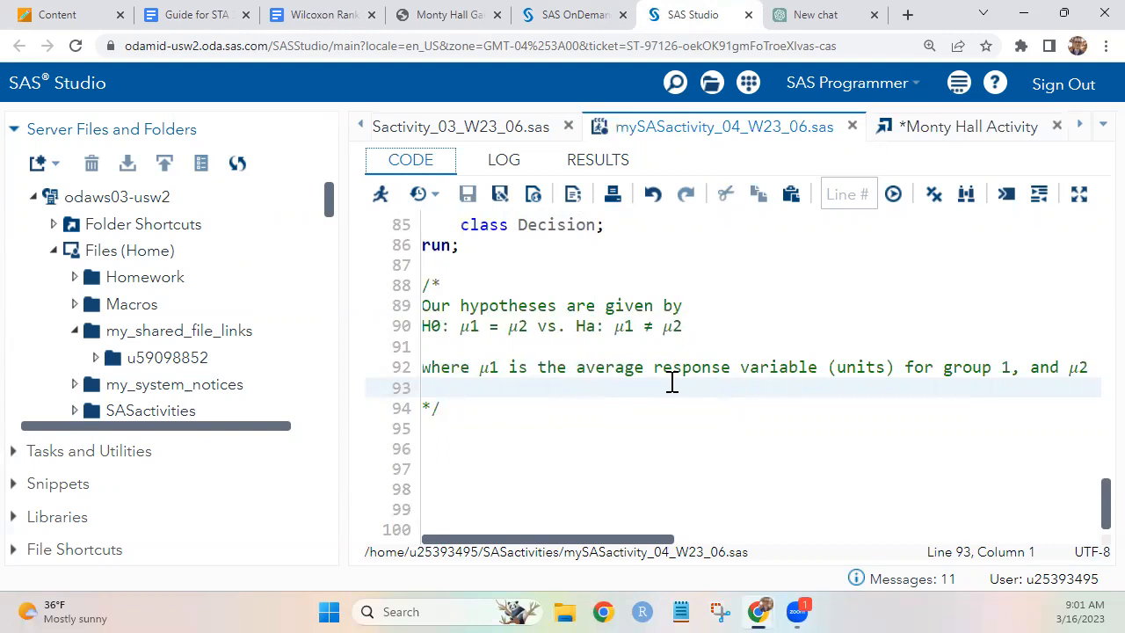
# - Replace "response variable (units)" in the μ1 definition with "number of times won out of ten"
pyautogui.moveTo(654, 368); pyautogui.dragTo(894, 364)
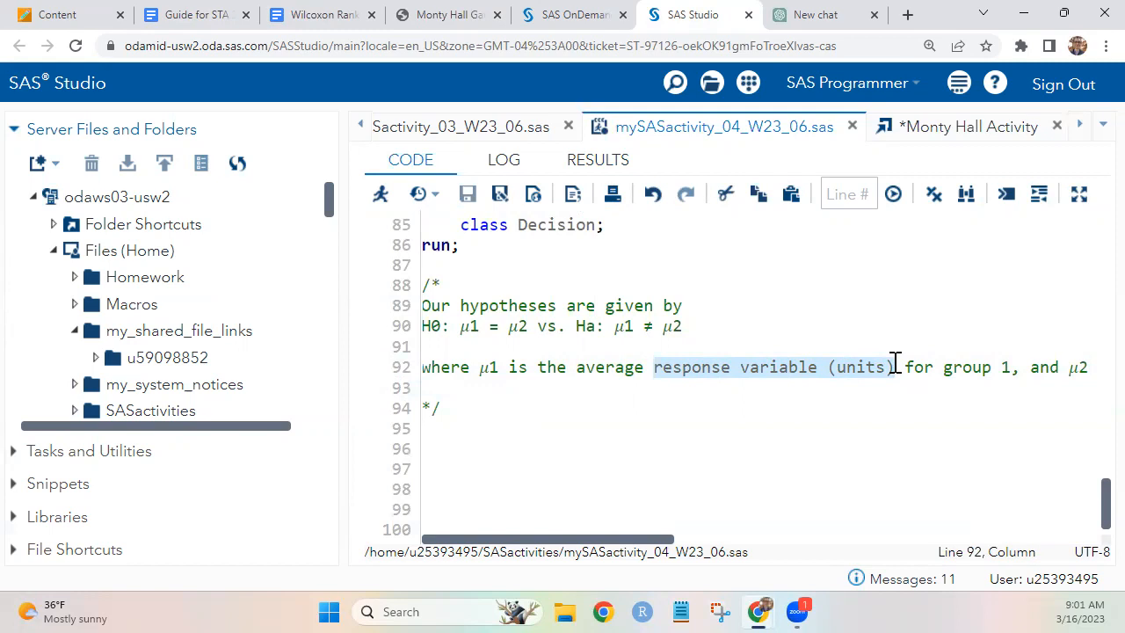
pyautogui.press('BackSpace')
pyautogui.write('number of times won out of ten')
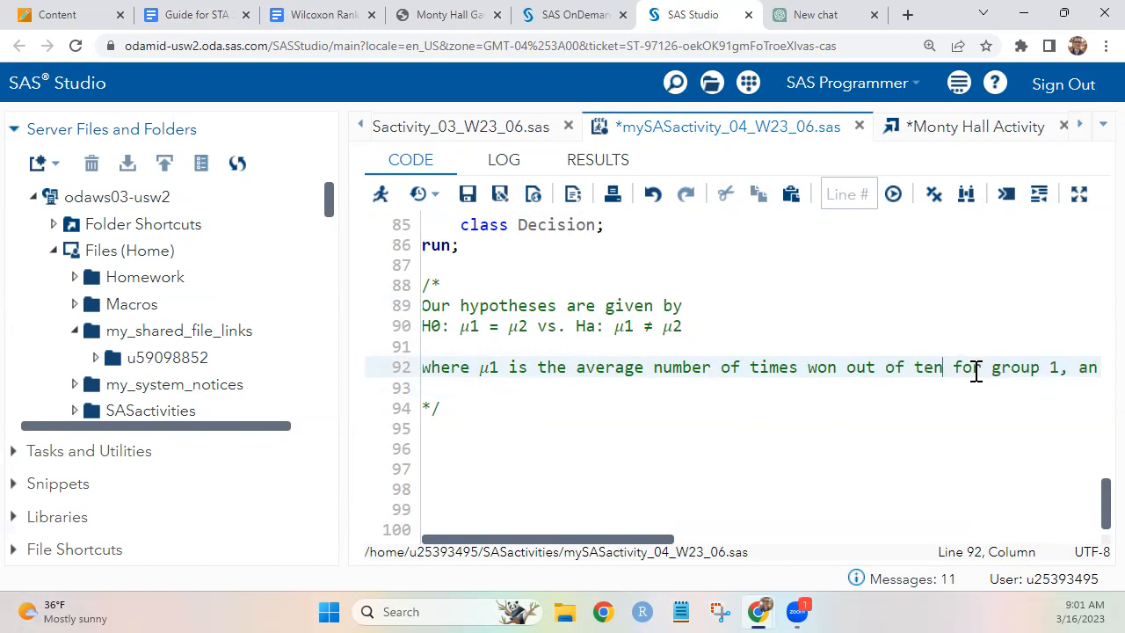
# - Check the group order in the t-test results, replace "group 1" with "staying" in the μ1 definition, and break the line before "for staying"
pyautogui.click(593, 167)
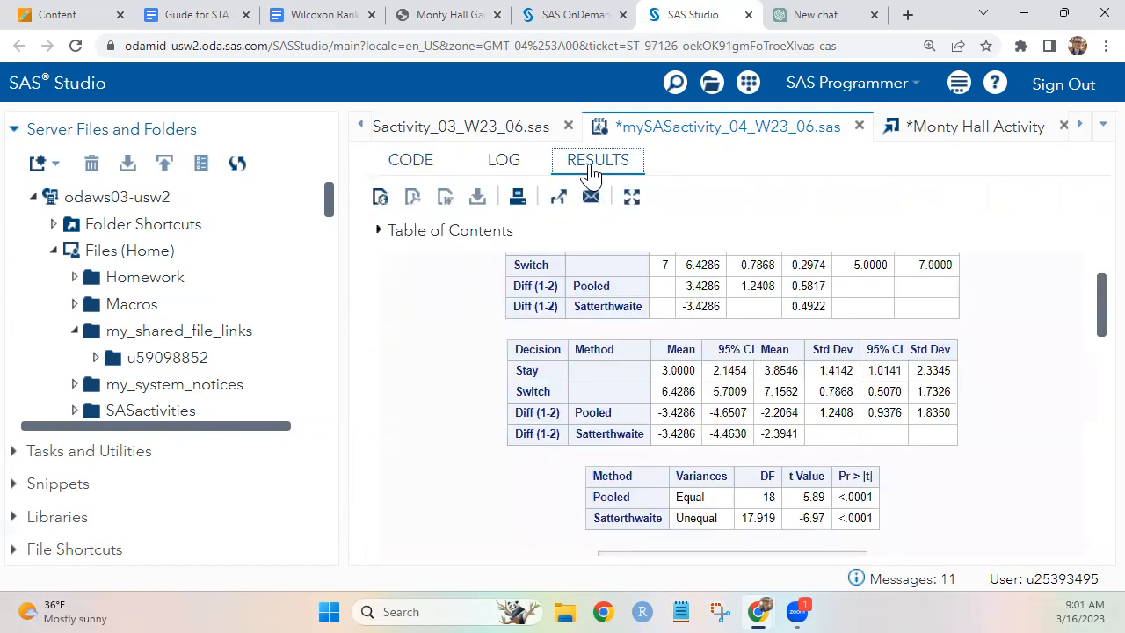
pyautogui.scroll(2, 610, 326)
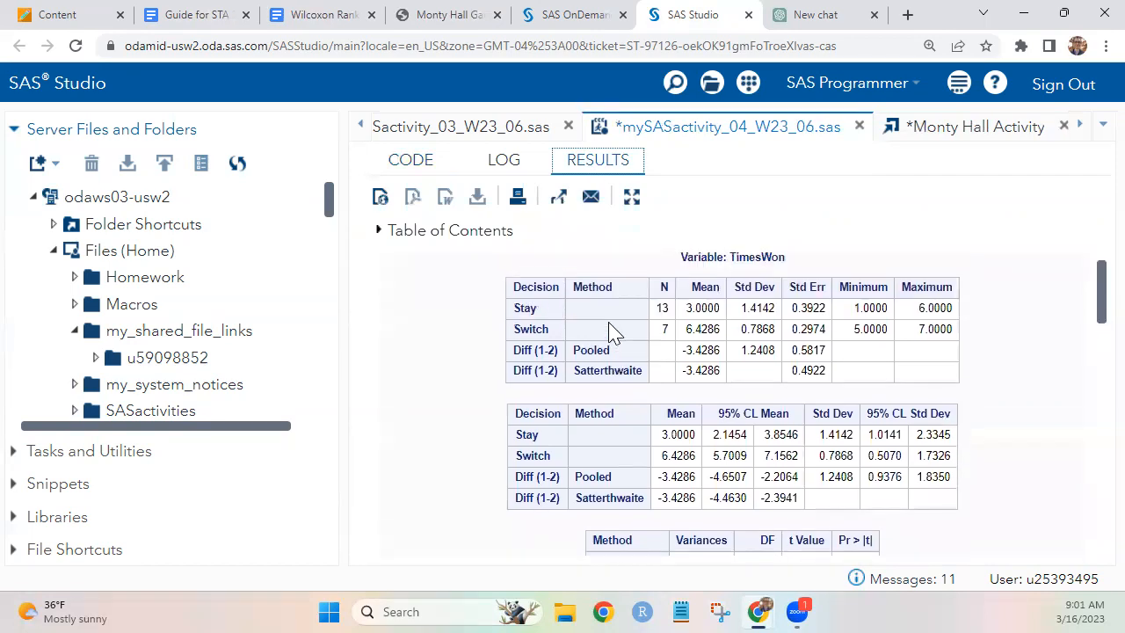
pyautogui.click(410, 159)
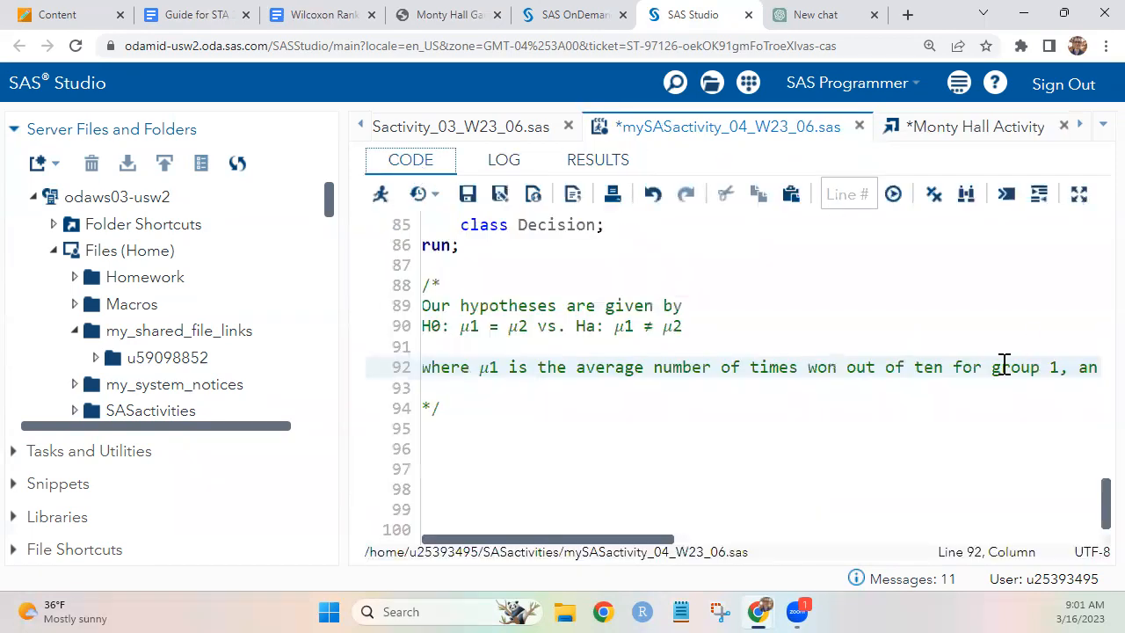
pyautogui.moveTo(993, 369); pyautogui.dragTo(1061, 369)
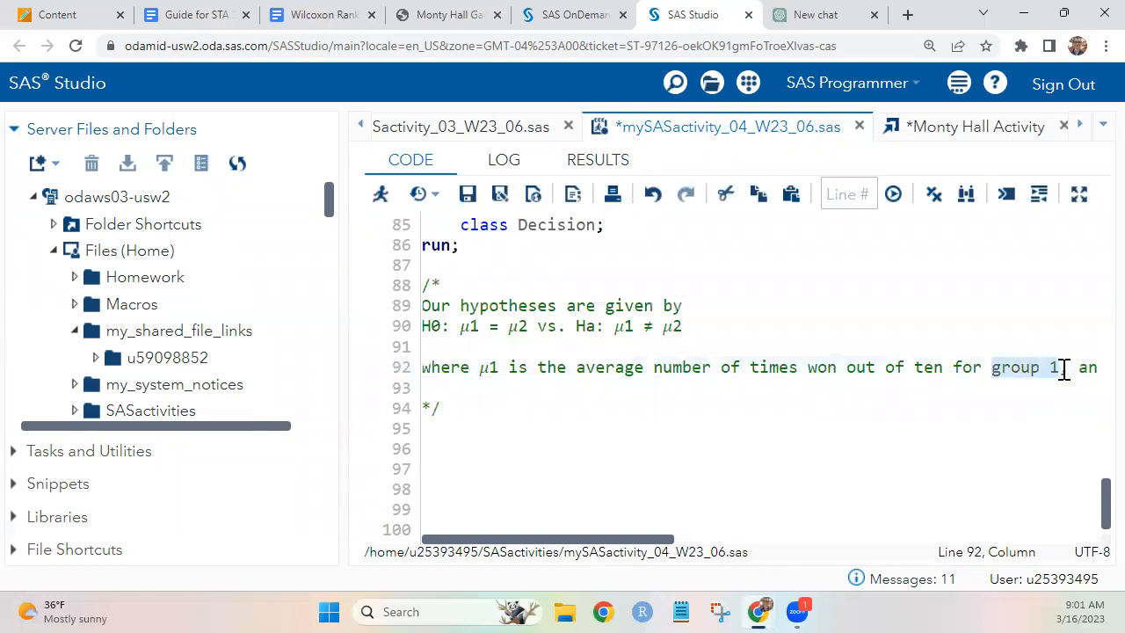
pyautogui.write('staying')
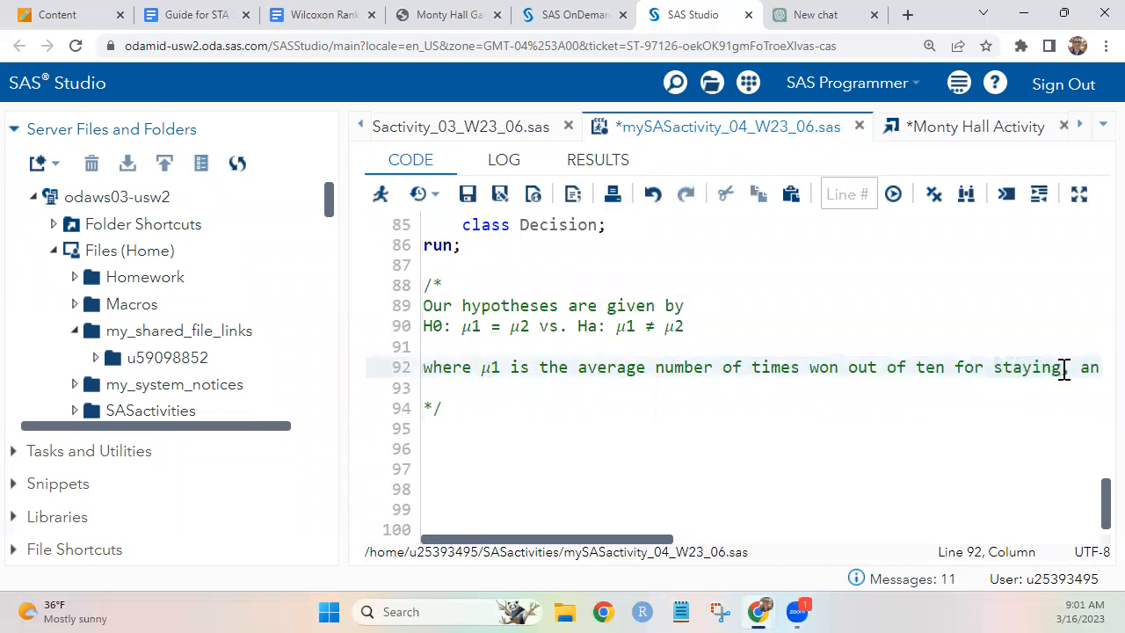
pyautogui.click(956, 367)
pyautogui.press('Return')
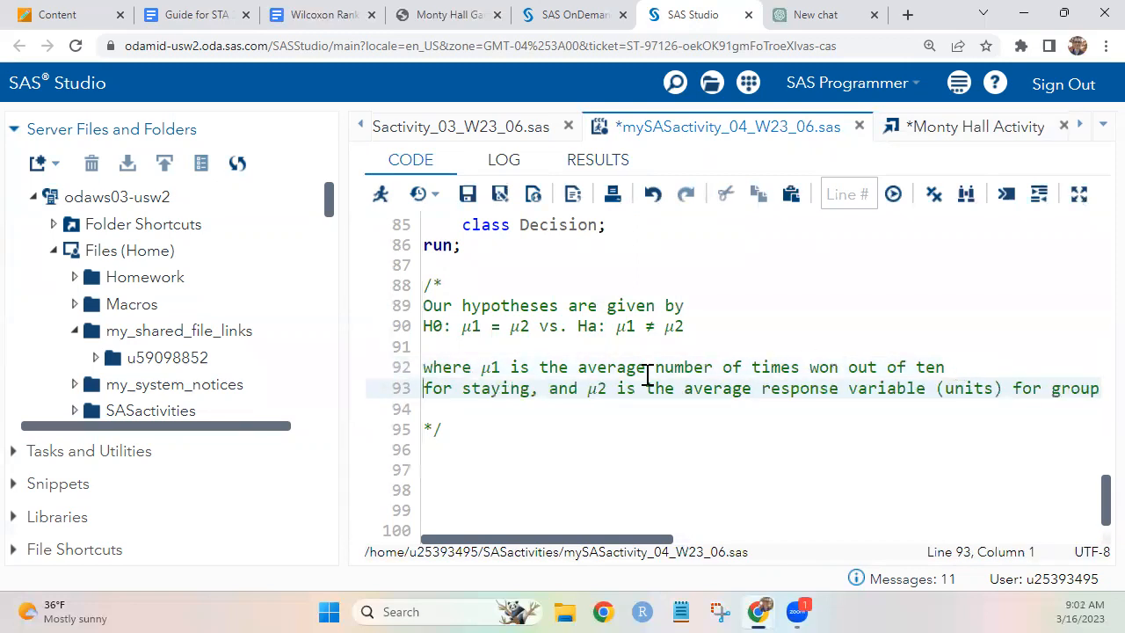
# - Replace "the average response variable (units)" in the μ2 definition with the copied phrase "the average number of times won out of ten"
pyautogui.moveTo(540, 367); pyautogui.dragTo(946, 367)
pyautogui.hotkey('ctrl', 'c')
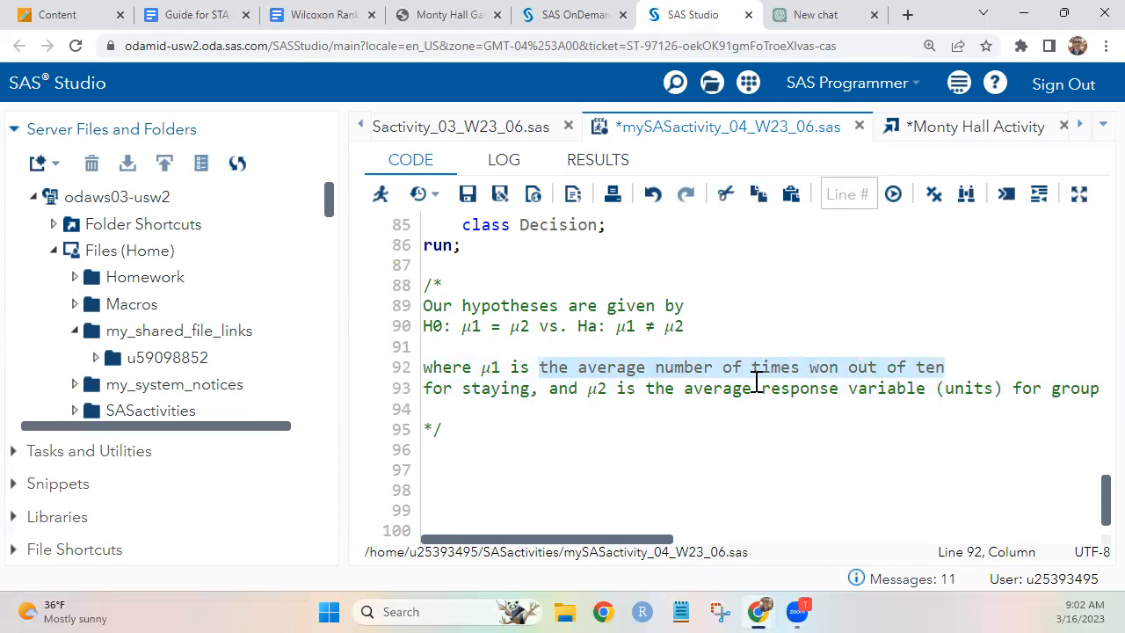
pyautogui.moveTo(646, 388); pyautogui.dragTo(1012, 389)
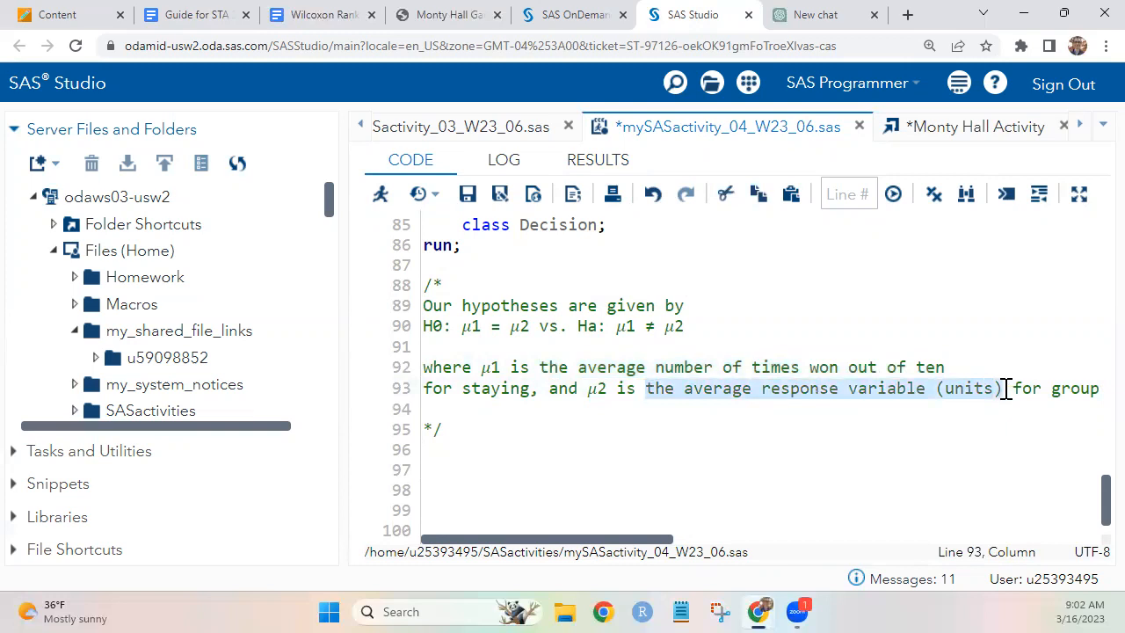
pyautogui.hotkey('ctrl', 'v')
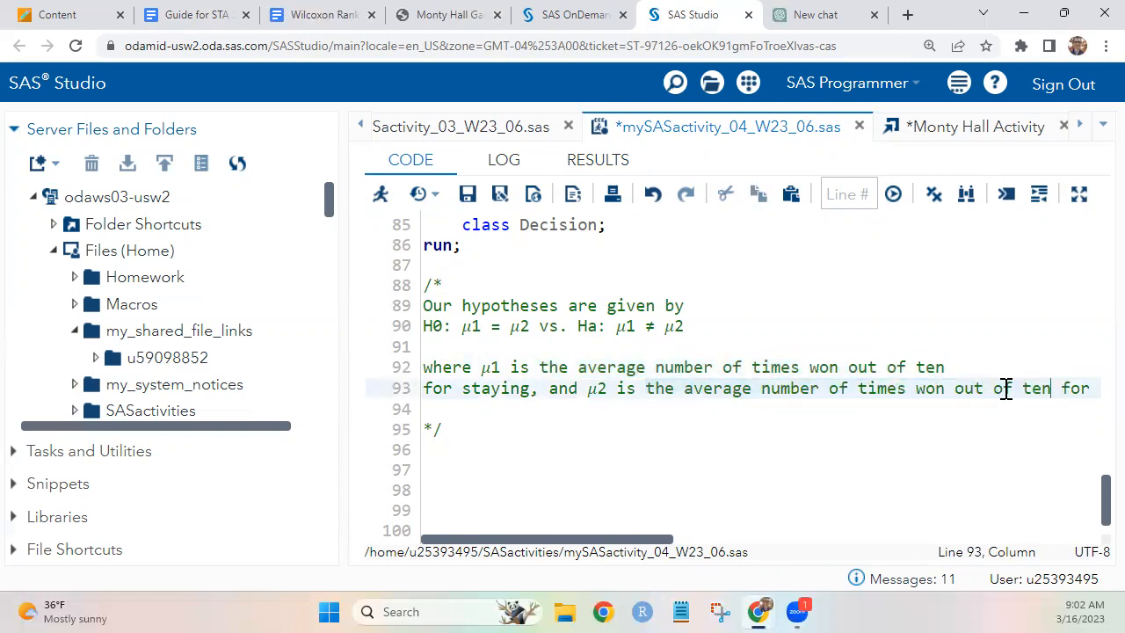
# - Break the μ2 definition before "won out of ten", replace its group label with "switching.", and save the program
pyautogui.click(914, 388)
pyautogui.press('Return')
pyautogui.moveTo(607, 409); pyautogui.dragTo(674, 417)
pyautogui.write('switching.')
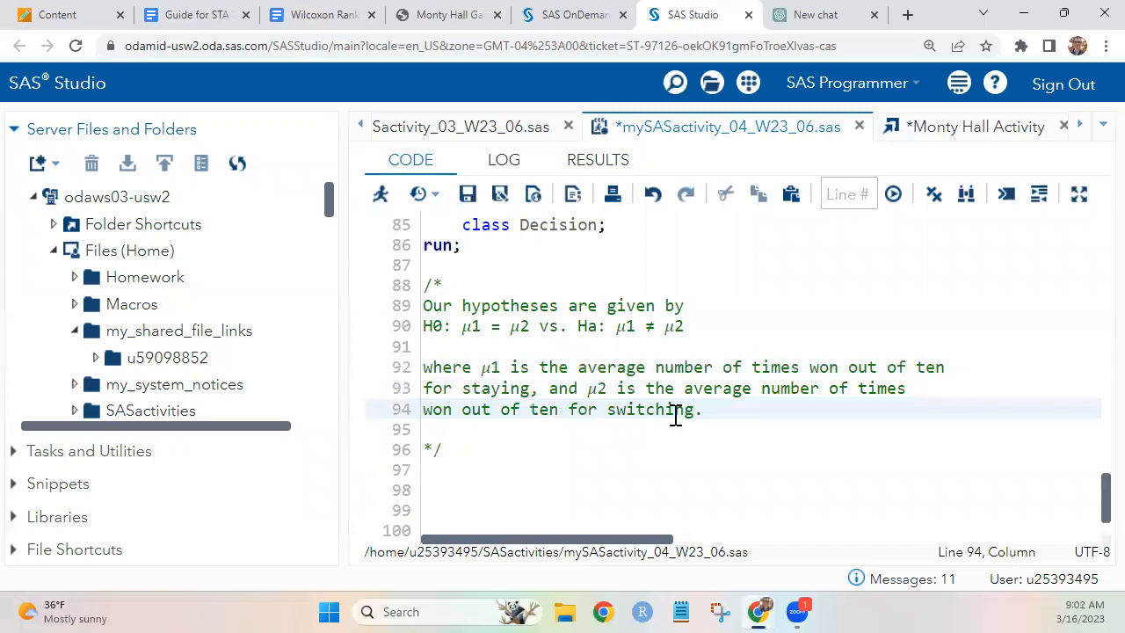
pyautogui.hotkey('ctrl', 's')
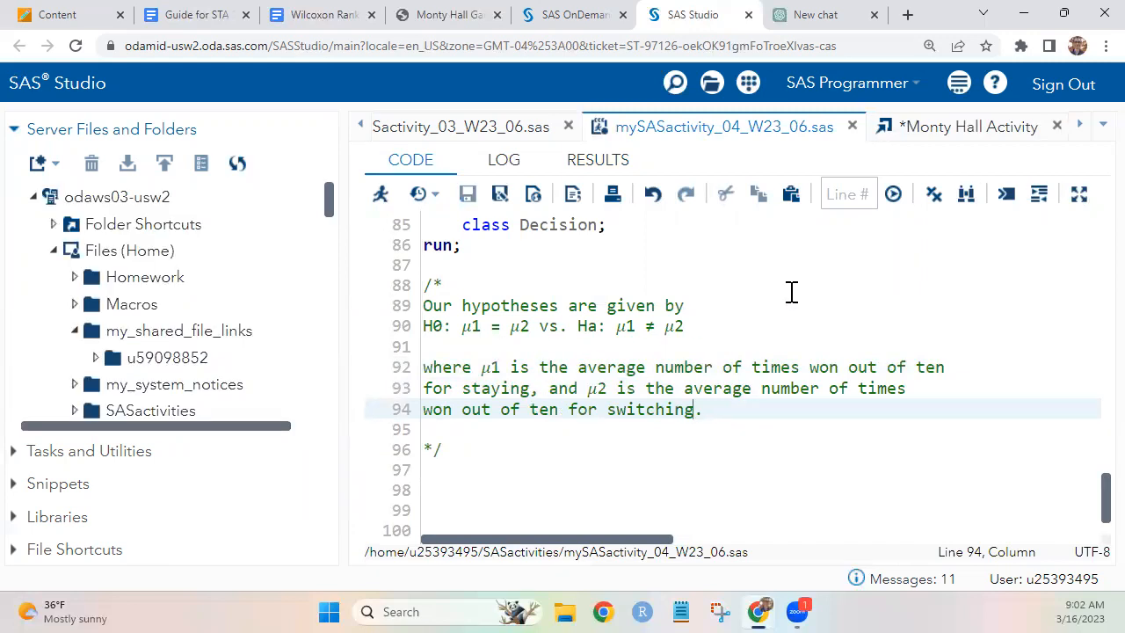
# - Insert a blank line between "Our hypotheses are given by" and the H0 line, and save the program
pyautogui.click(744, 314)
pyautogui.press('Return')
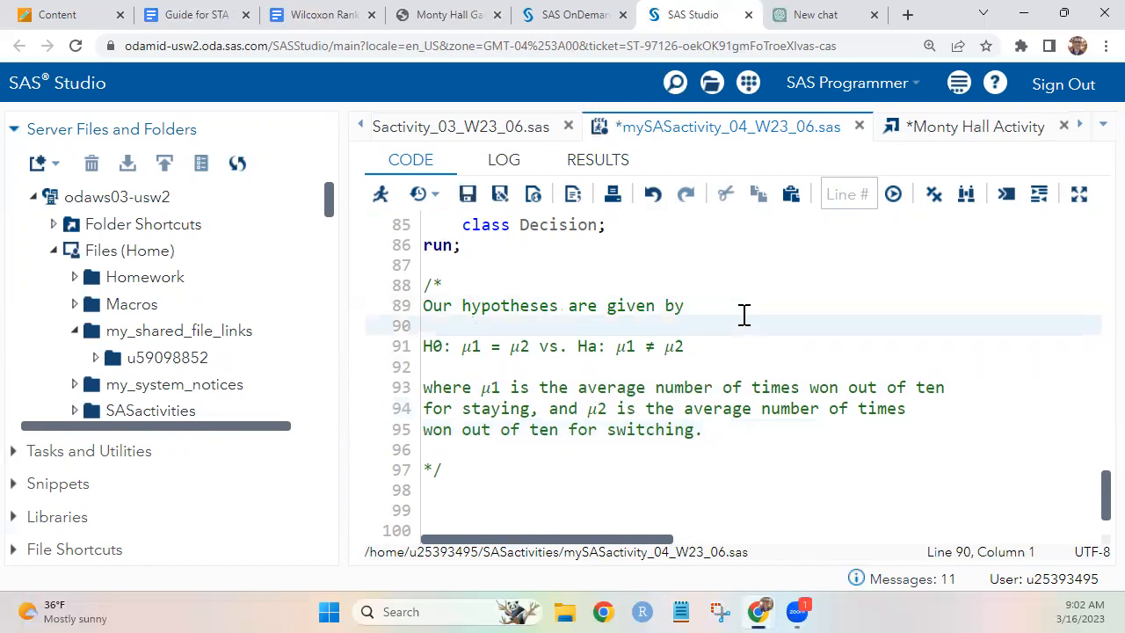
pyautogui.hotkey('ctrl', 's')
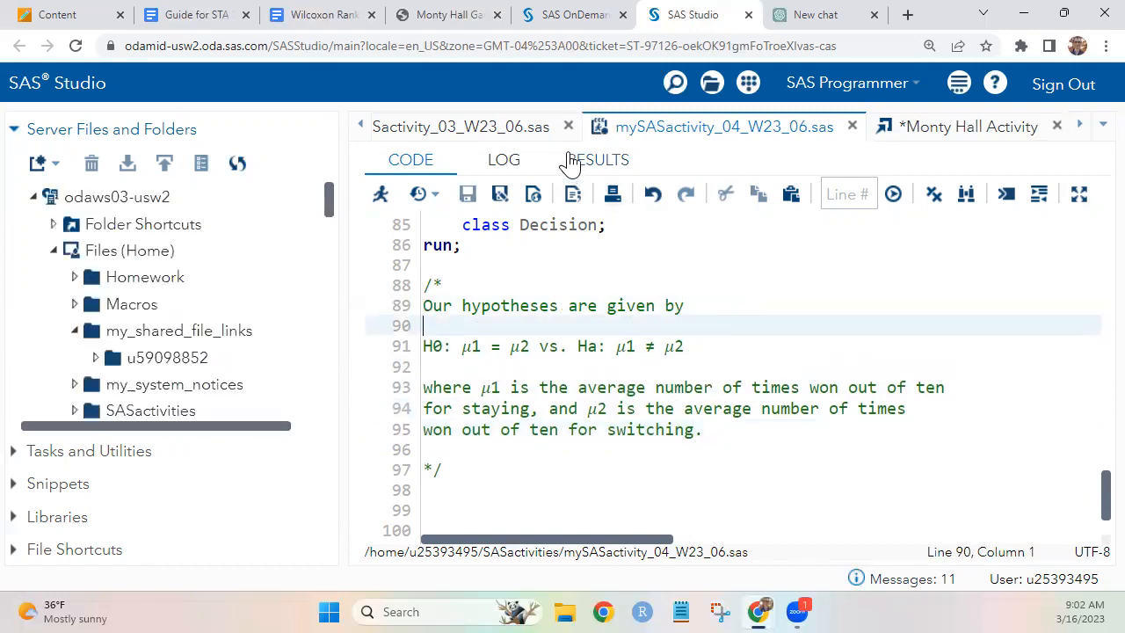
# - Examine the Stay and Switch means and the Diff (1-2) row in the t-test results against the hypotheses comment
pyautogui.click(569, 164)
pyautogui.doubleClick(527, 307)
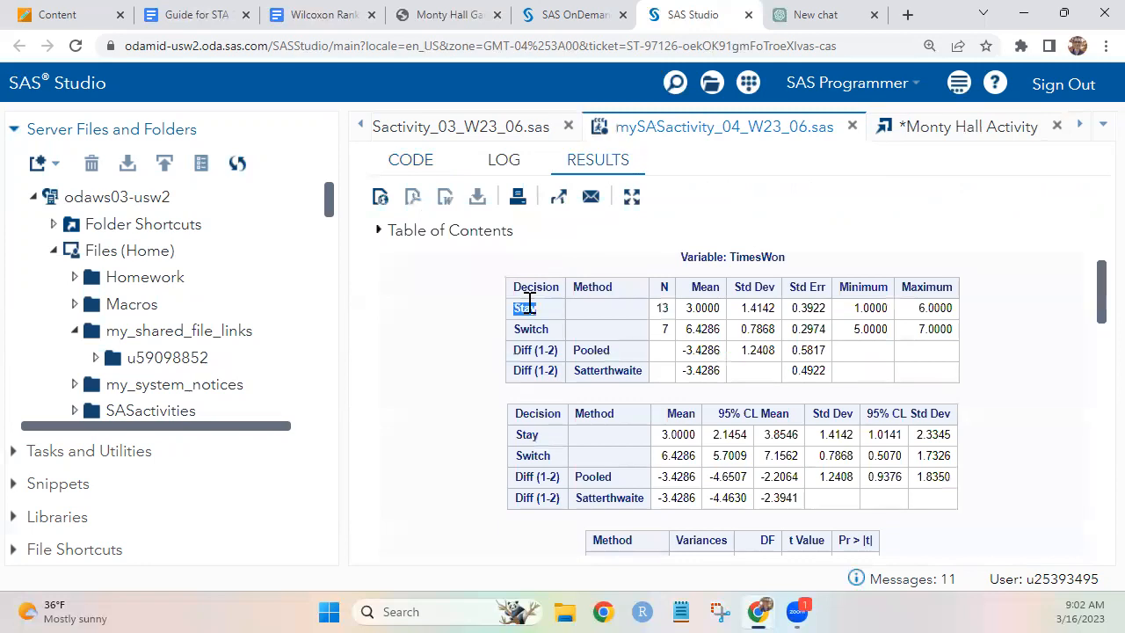
pyautogui.click(411, 164)
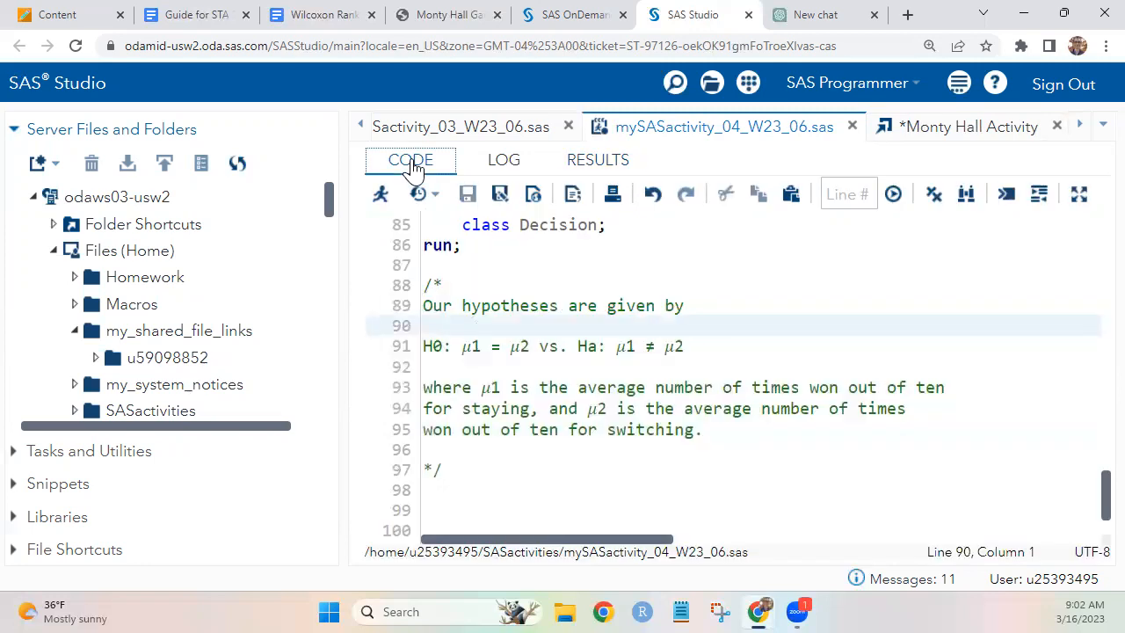
pyautogui.click(597, 160)
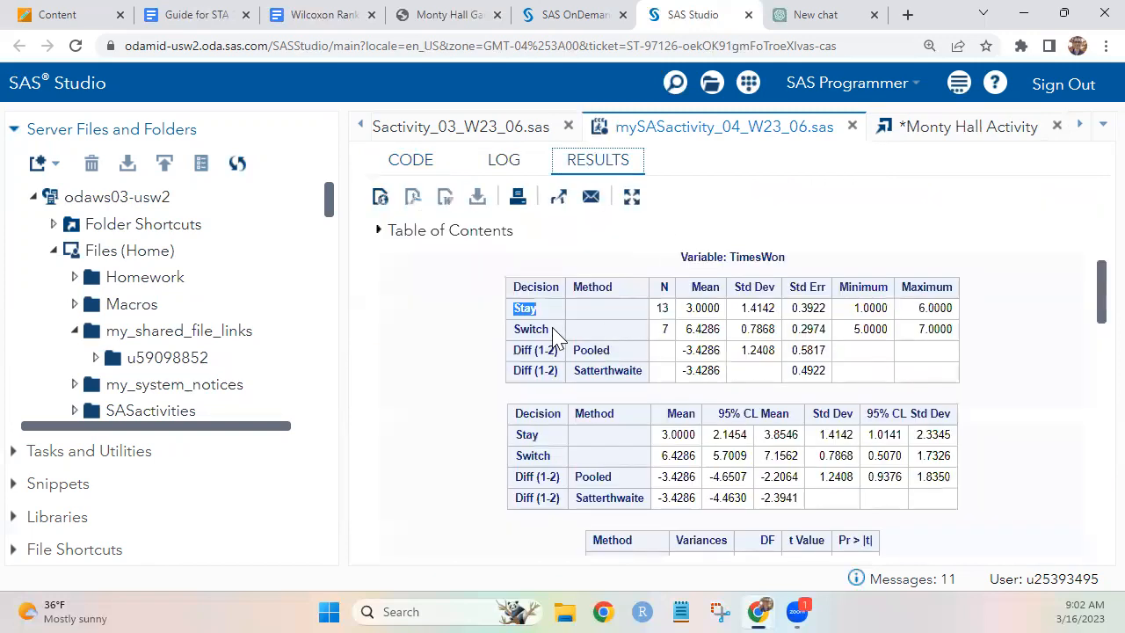
pyautogui.moveTo(536, 344); pyautogui.dragTo(560, 360)
pyautogui.doubleClick(699, 348)
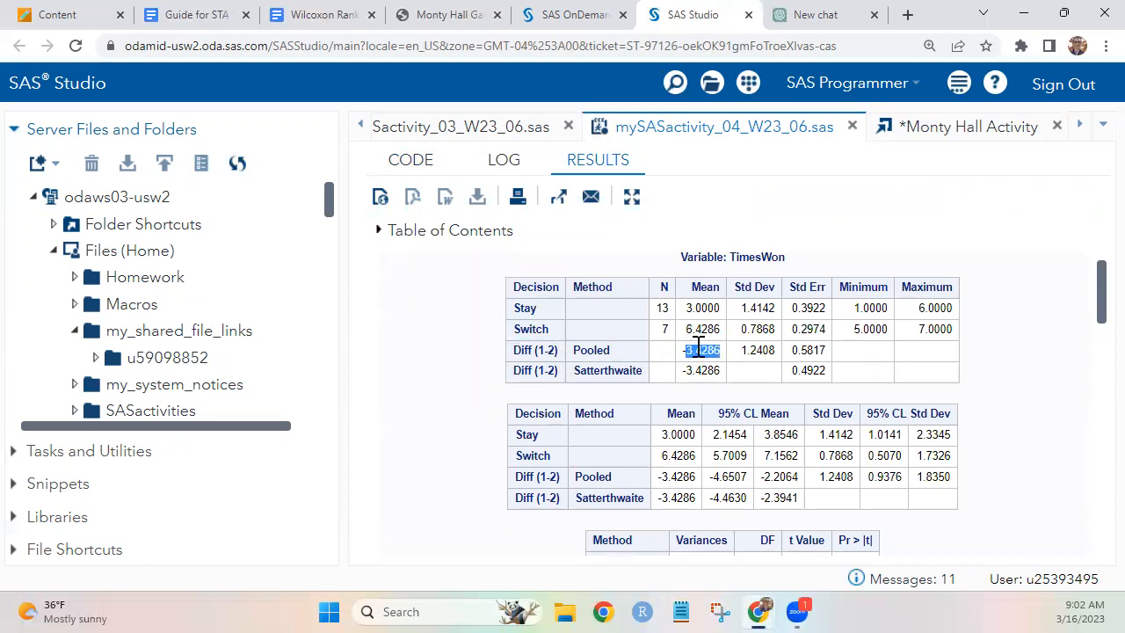
pyautogui.click(551, 352)
pyautogui.doubleClick(703, 329)
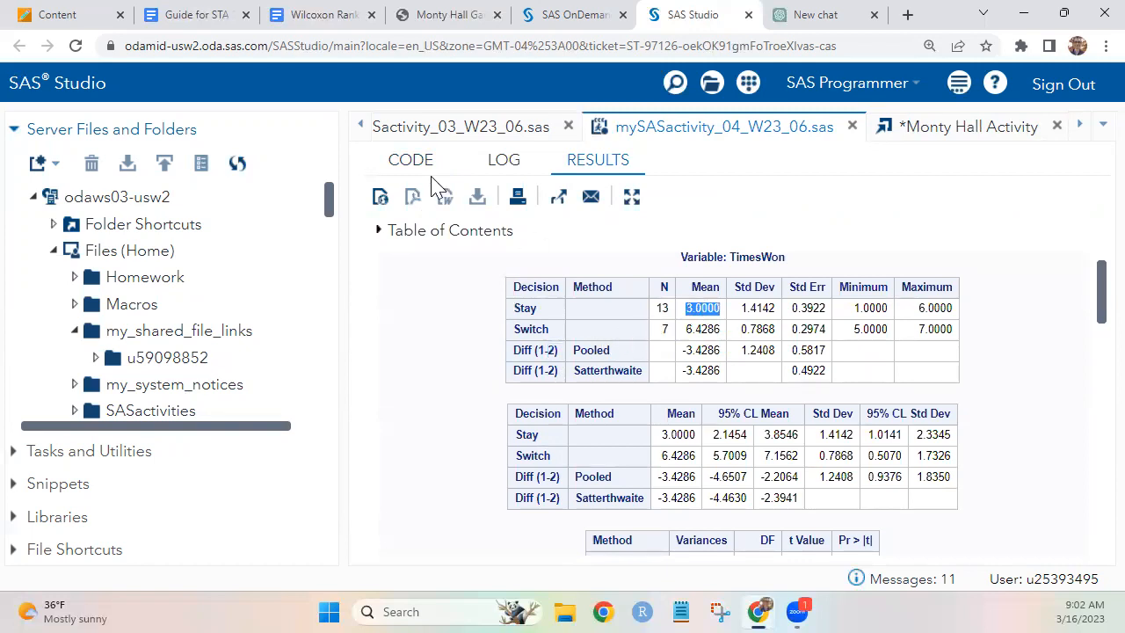
pyautogui.click(404, 164)
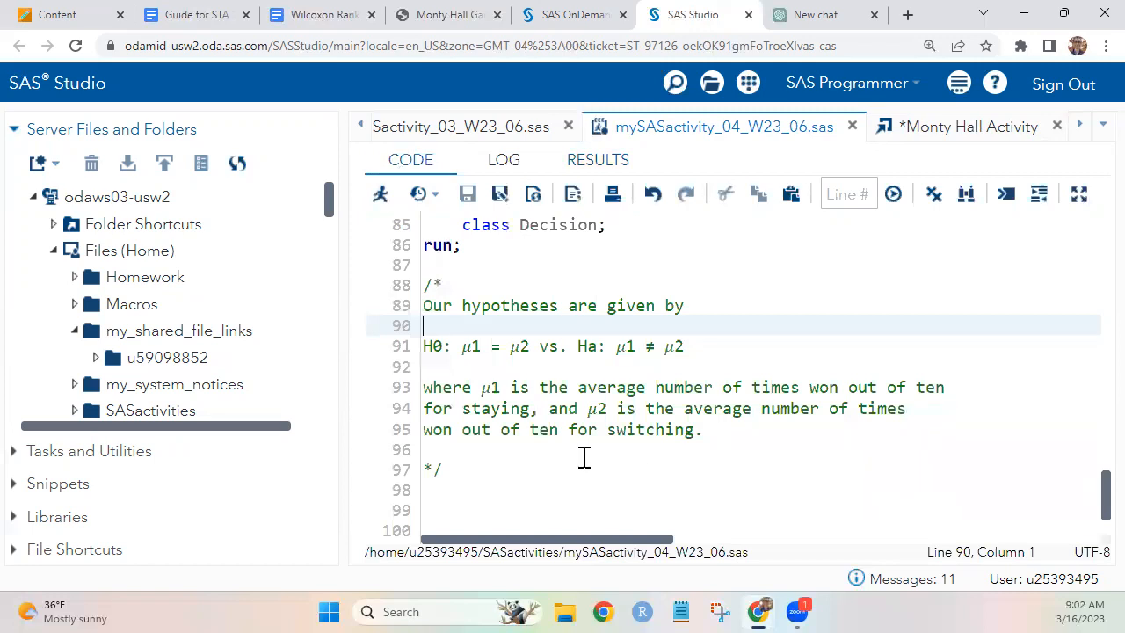
# - Review question 2b in the Wilcoxon Rank Sum activity document, and add a "Conclusion:" heading below the hypotheses in the SAS Studio comment
pyautogui.click(200, 14)
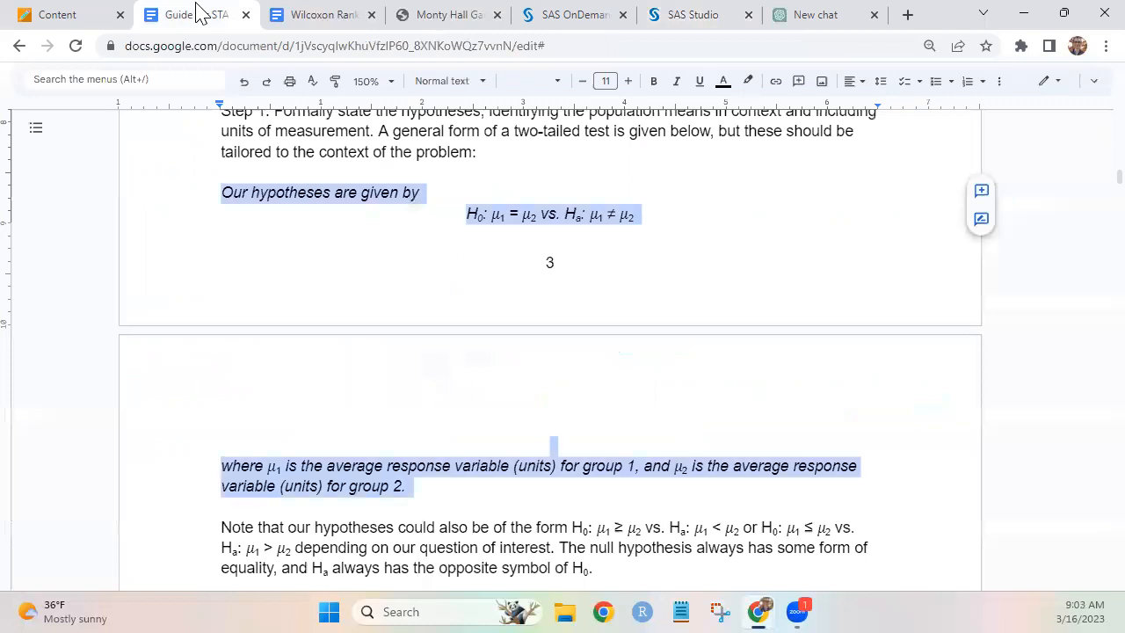
pyautogui.click(304, 18)
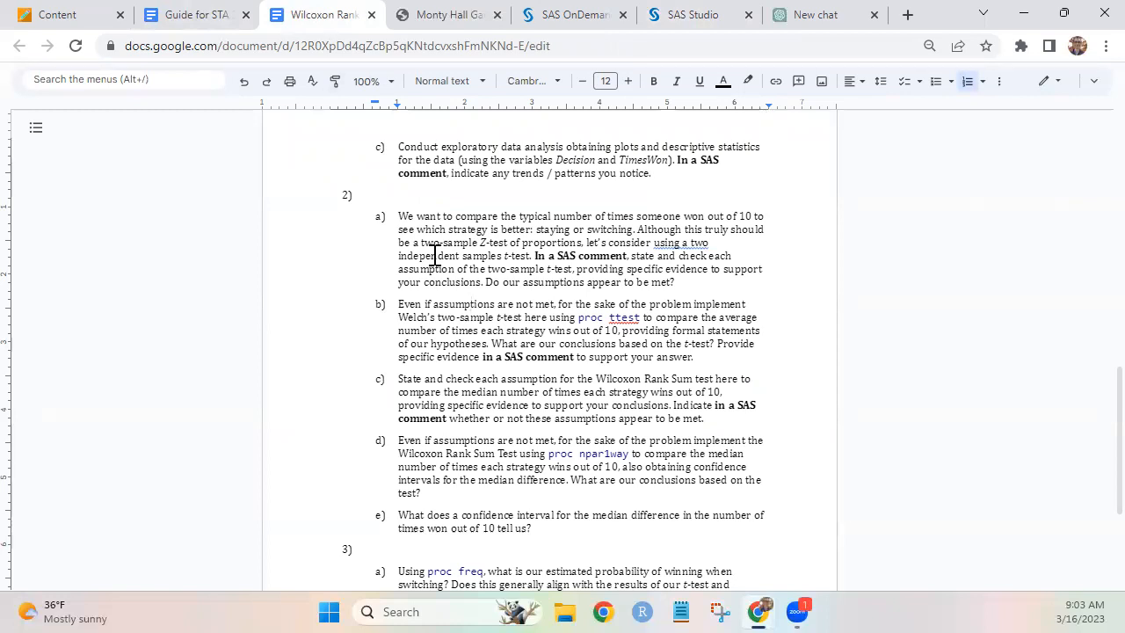
pyautogui.click(576, 17)
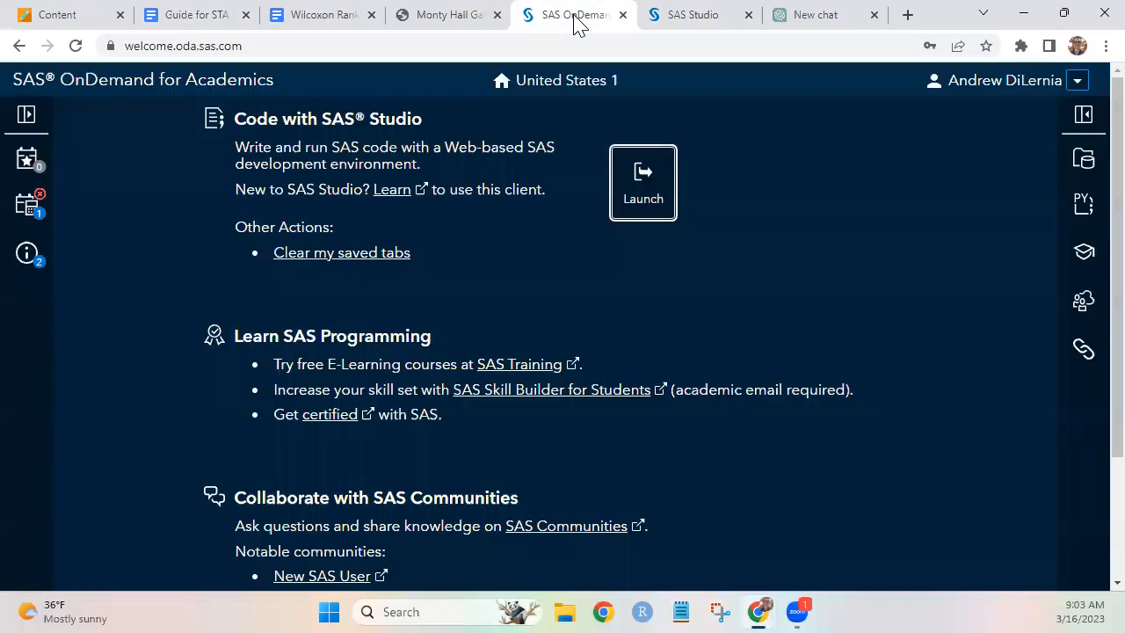
pyautogui.click(681, 19)
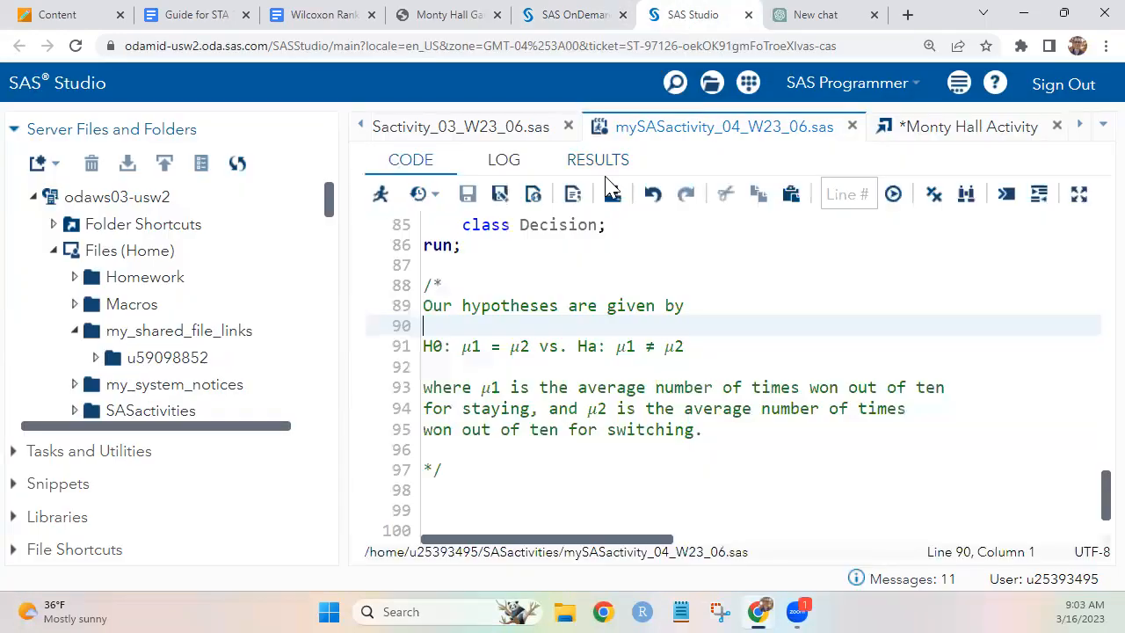
pyautogui.click(471, 448)
pyautogui.press('Return')
pyautogui.press('Return')
pyautogui.press('Up')
pyautogui.write('Conclusion')
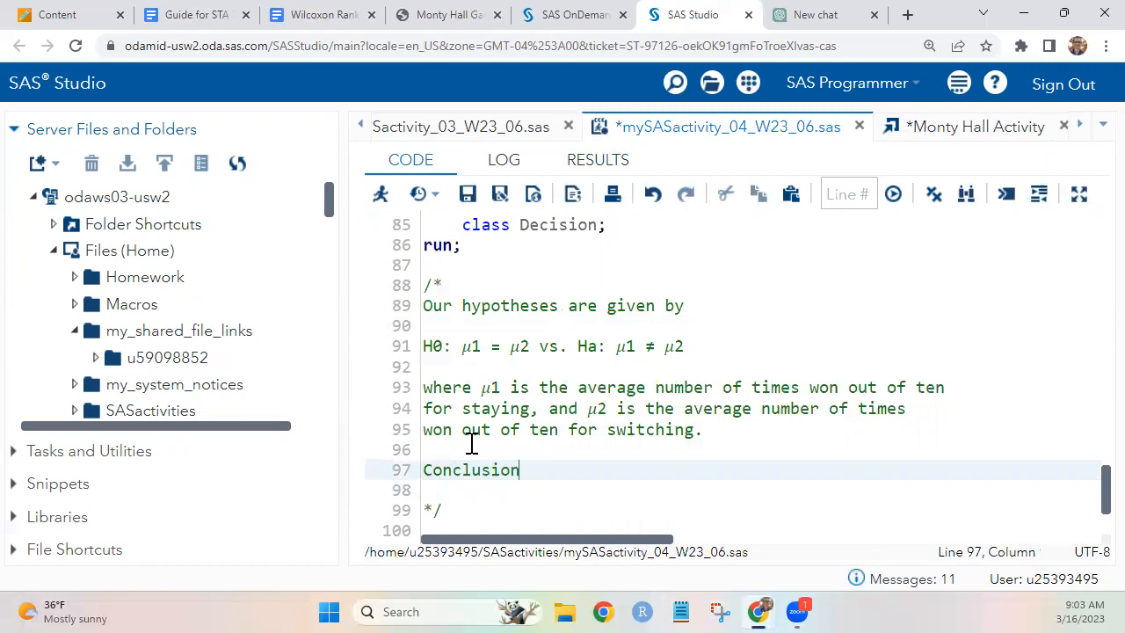
pyautogui.write(':')
pyautogui.press('Return')
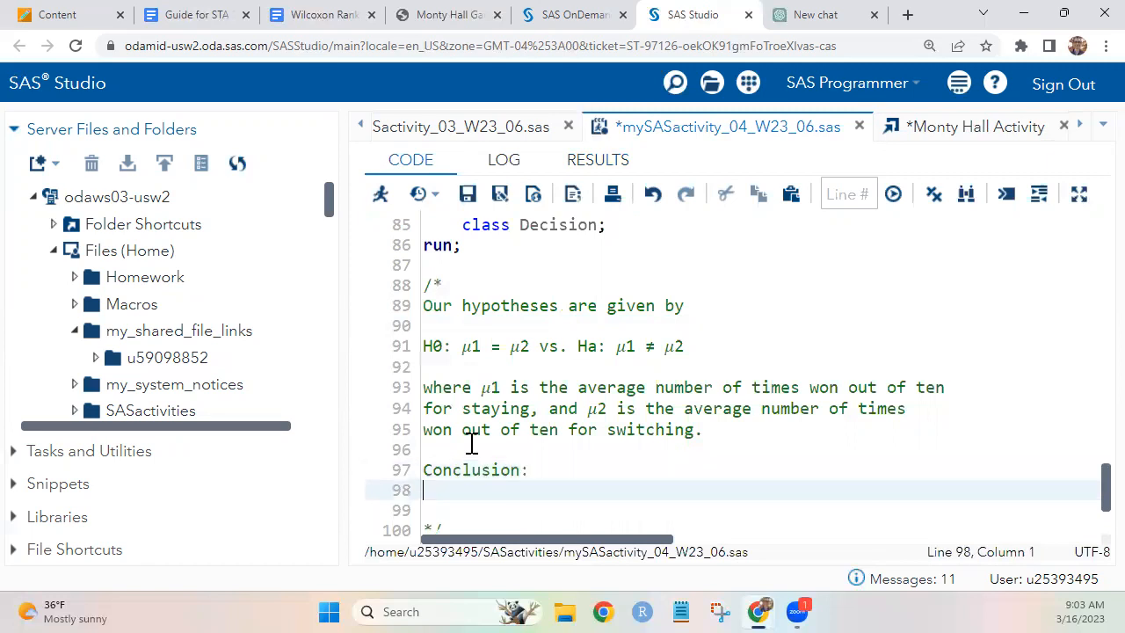
# - Add the line "Test statistic; t =" below the Conclusion heading, separated by a blank line
pyautogui.press('Return')
pyautogui.write('Test statistics')
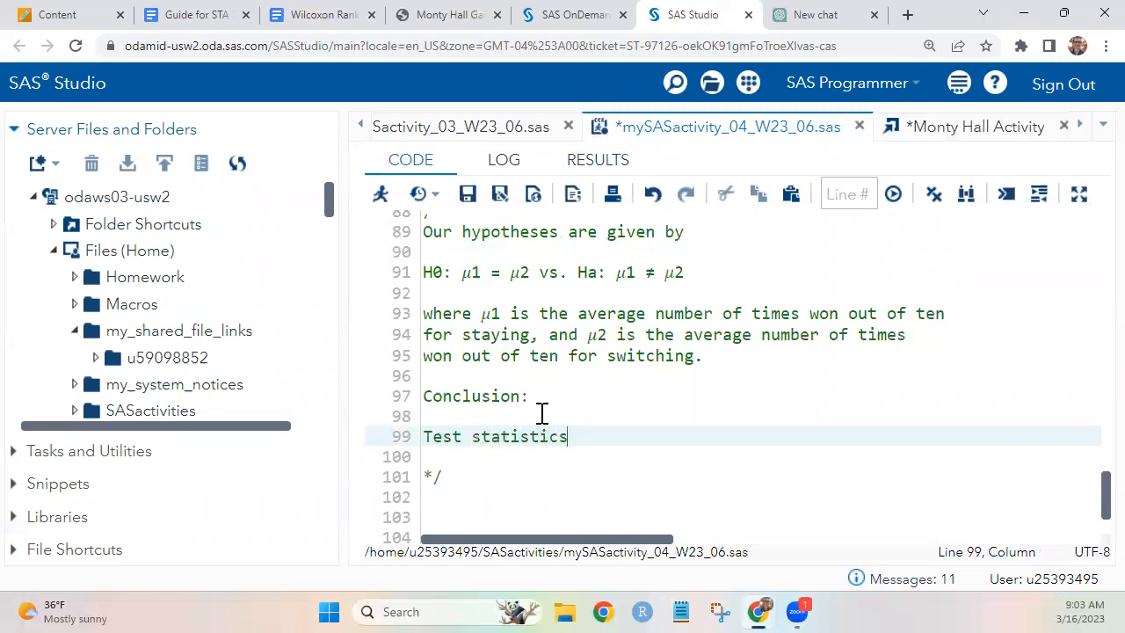
pyautogui.press('BackSpace')
pyautogui.write('; t =')
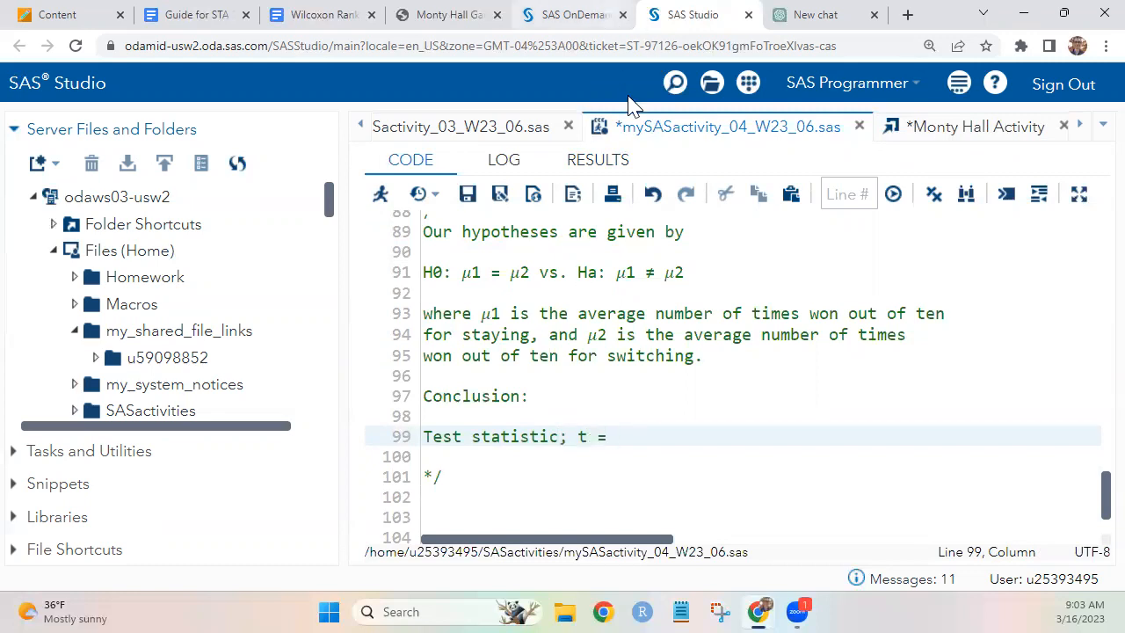
# - Copy the t value of the Satterthwaite (unequal variances) row from the t-test results
pyautogui.click(625, 164)
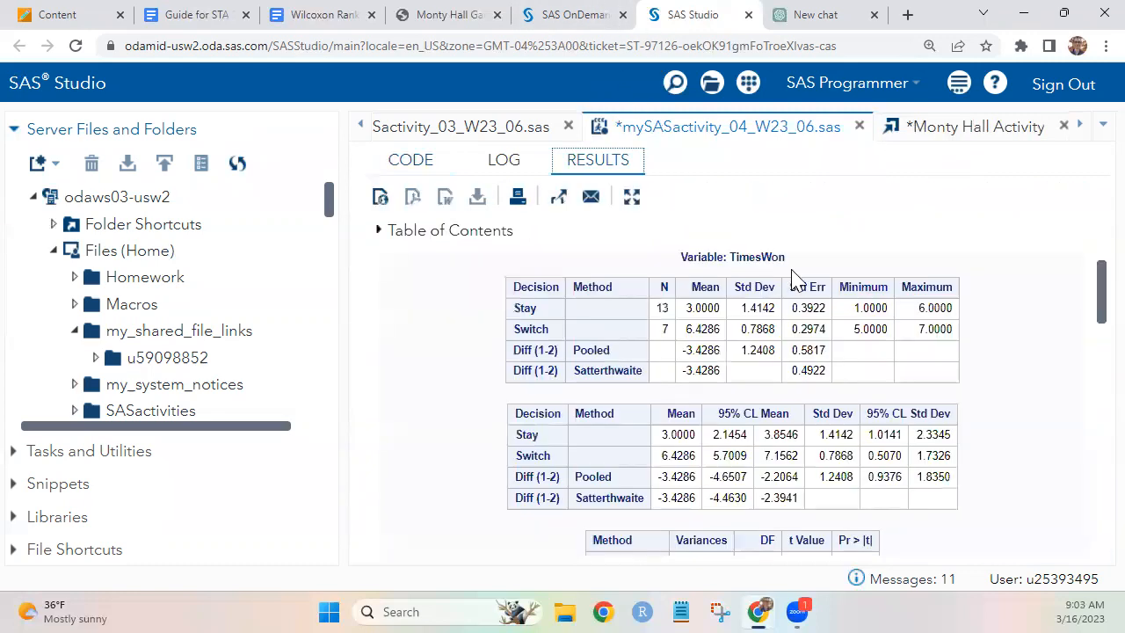
pyautogui.scroll(-1, 791, 280)
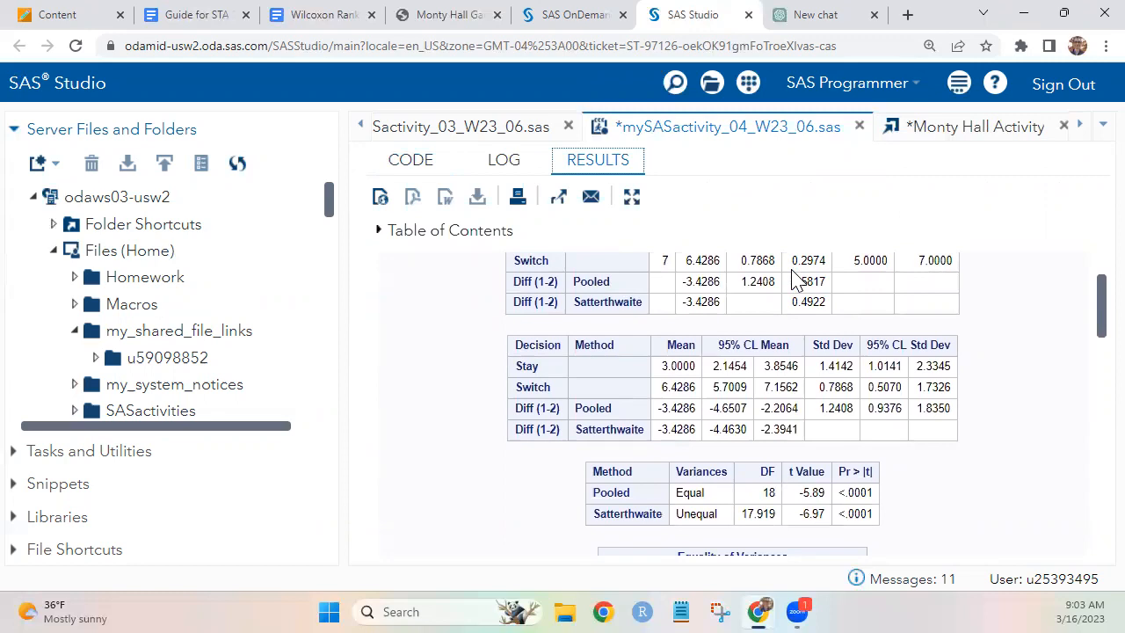
pyautogui.scroll(1, 791, 280)
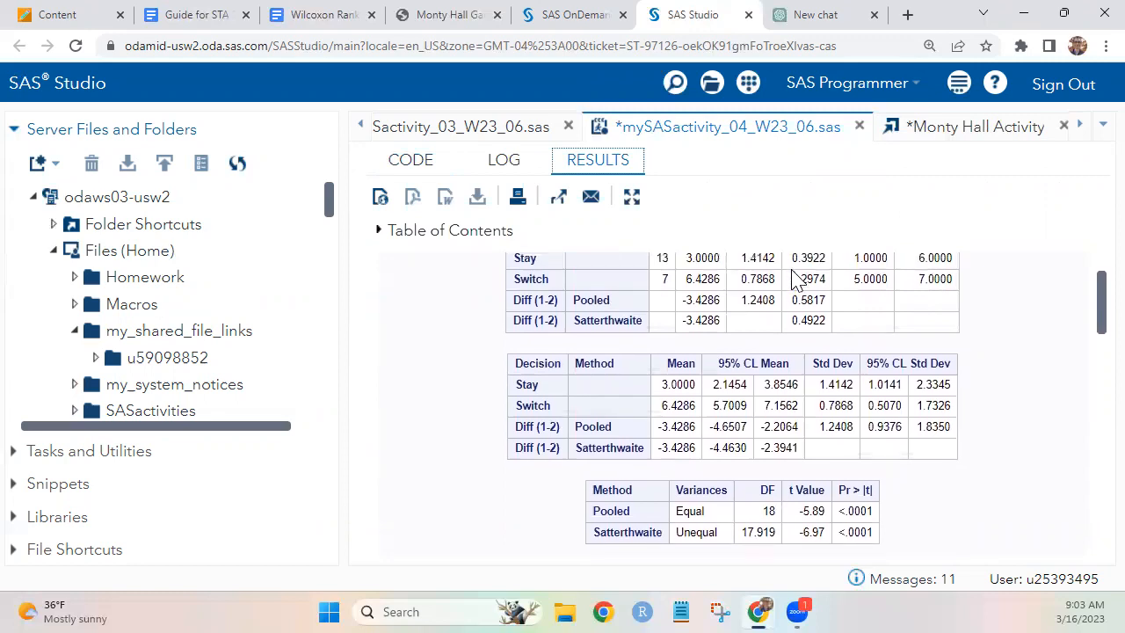
pyautogui.scroll(1, 796, 279)
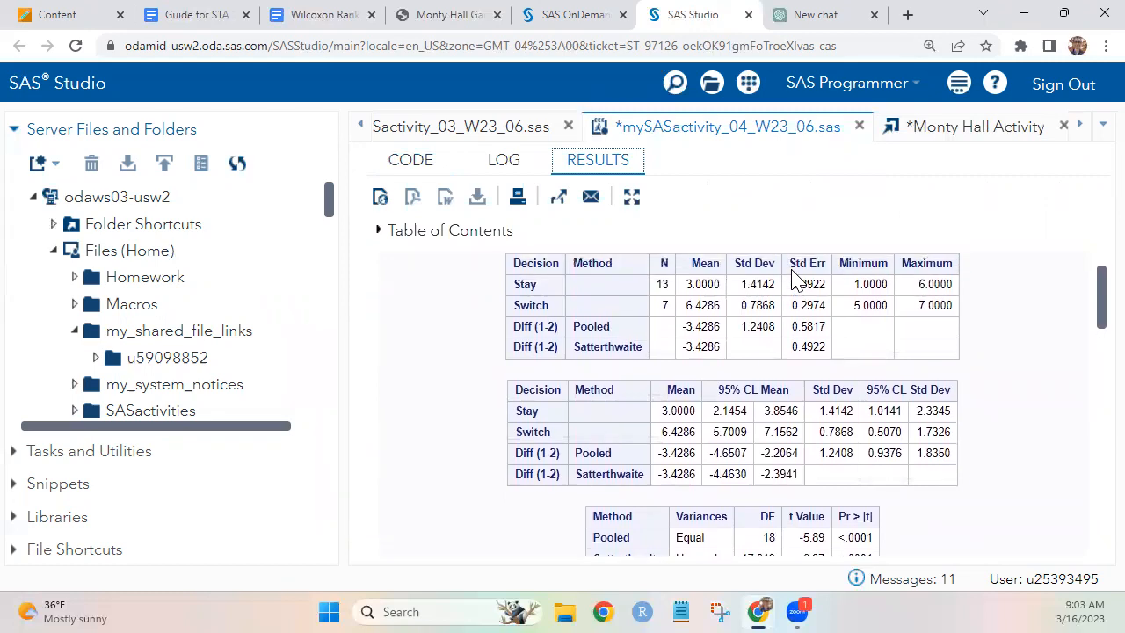
pyautogui.scroll(-1, 795, 279)
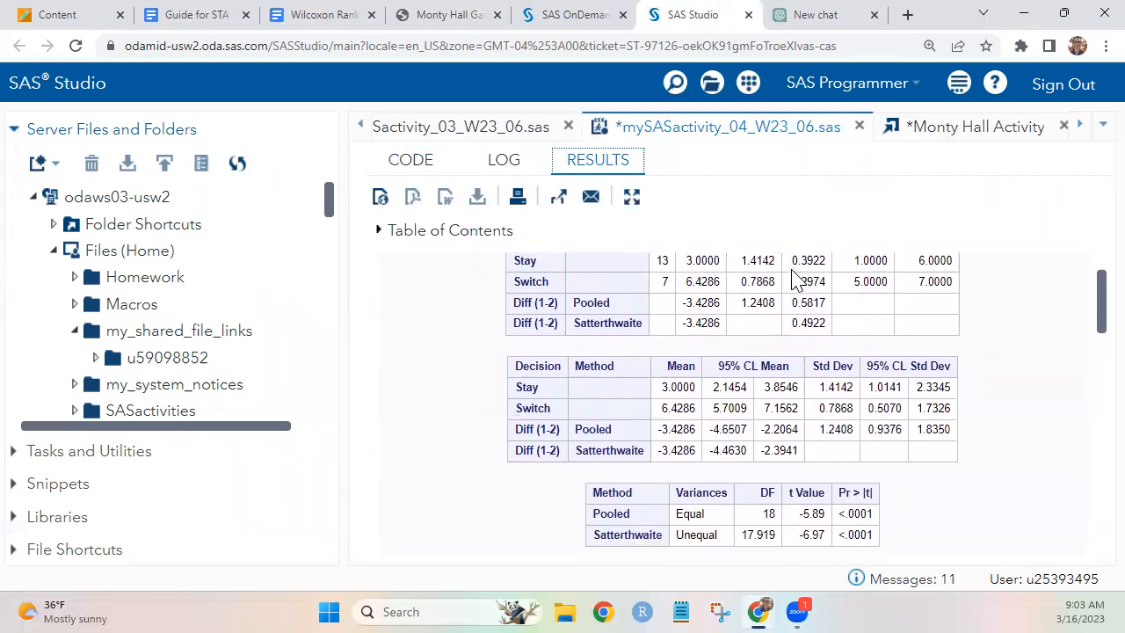
pyautogui.doubleClick(815, 535)
pyautogui.click(796, 535)
pyautogui.moveTo(788, 534); pyautogui.dragTo(837, 535)
pyautogui.hotkey('ctrl', 'c')
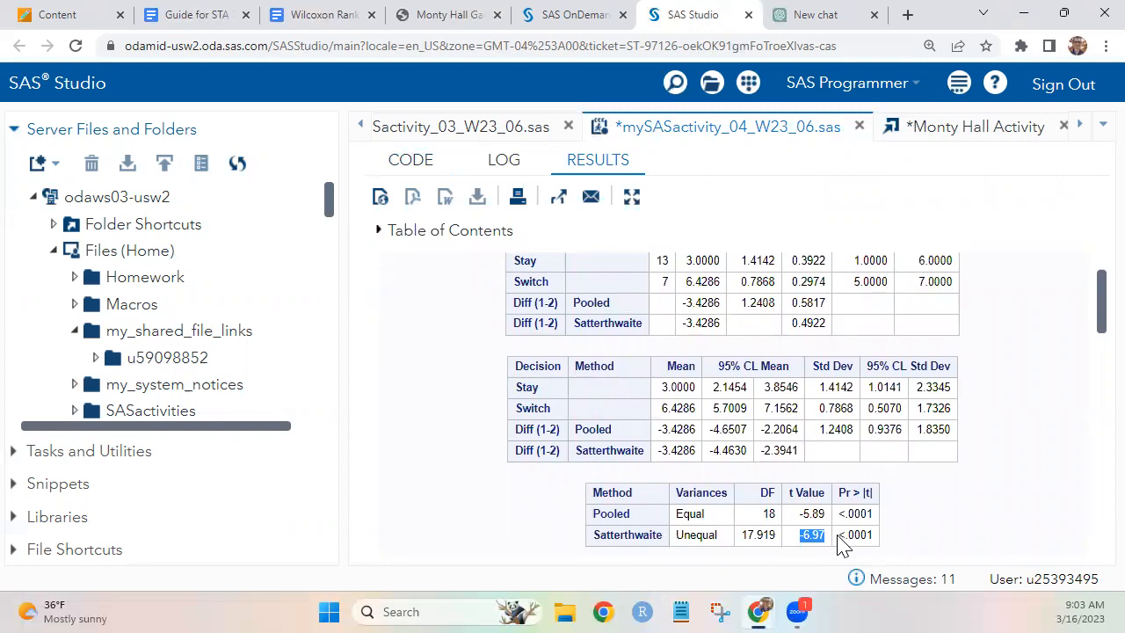
# - Paste the copied t value after "Test statistic; t =", add the line "p-value: < 0.0001" below it, and save the program
pyautogui.click(407, 160)
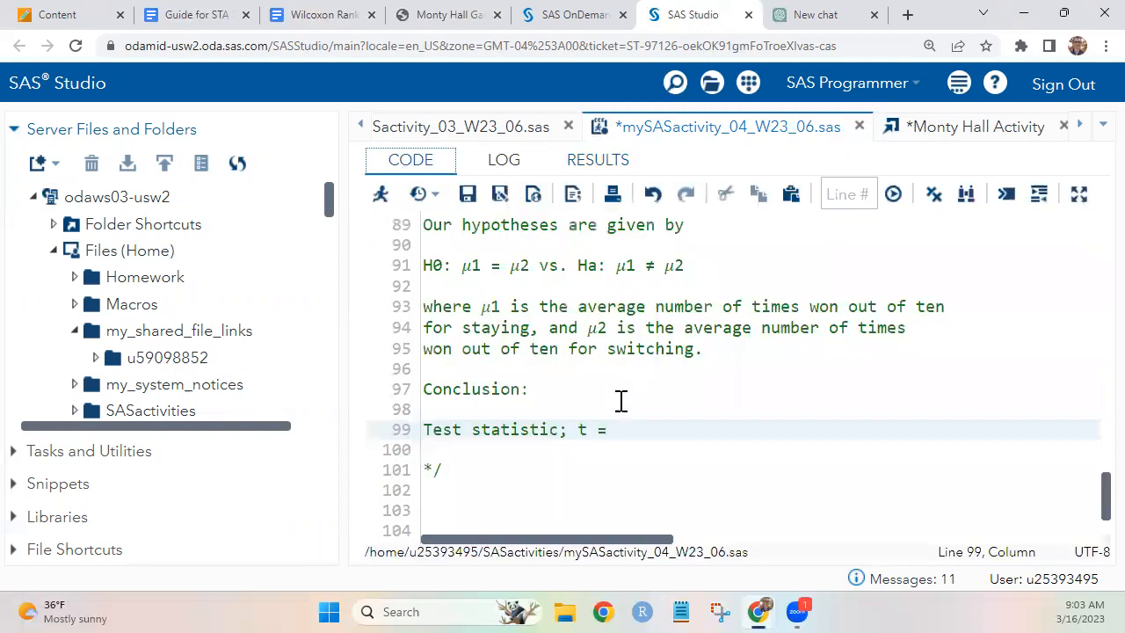
pyautogui.click(636, 432)
pyautogui.hotkey('ctrl', 'v')
pyautogui.press('Return')
pyautogui.write('p-value: < 0.00')
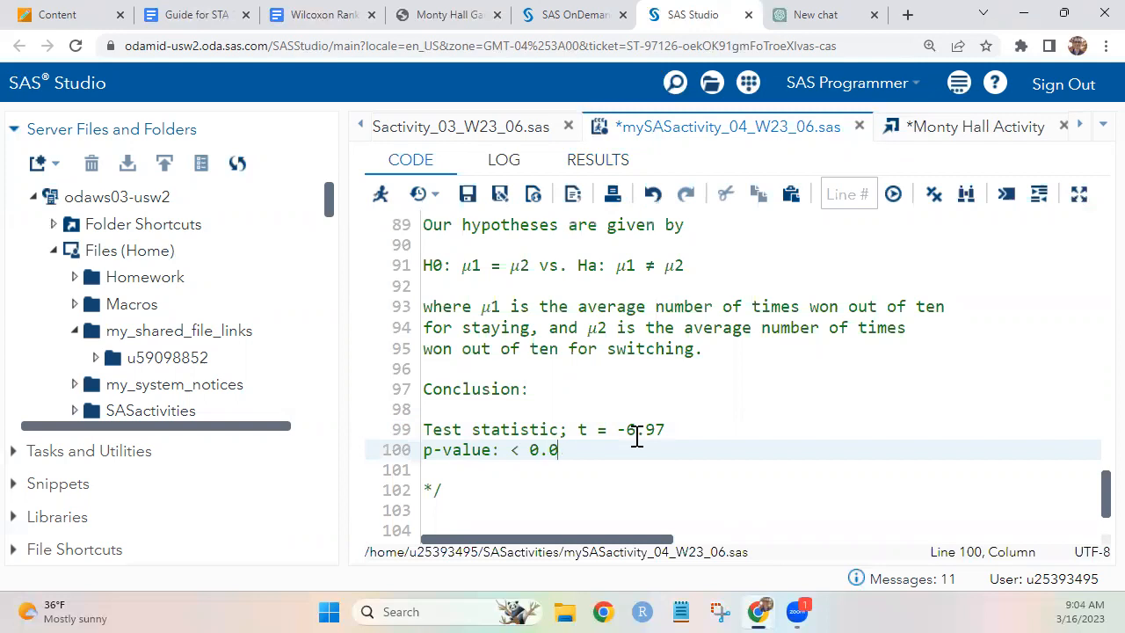
pyautogui.click(604, 161)
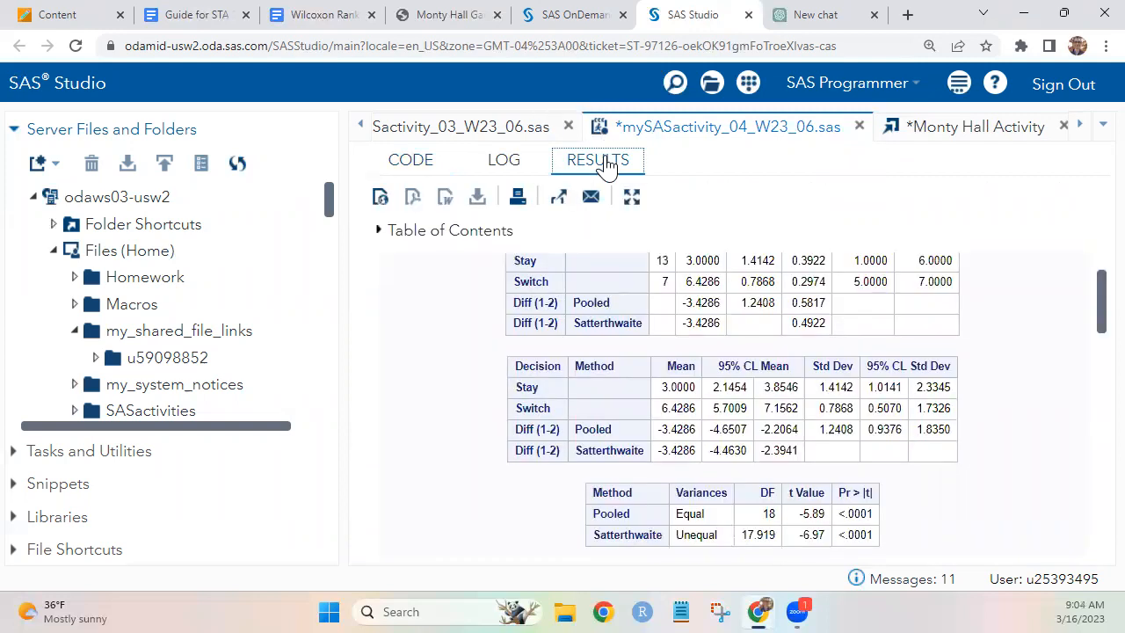
pyautogui.click(424, 169)
pyautogui.write('01')
pyautogui.hotkey('ctrl', 's')
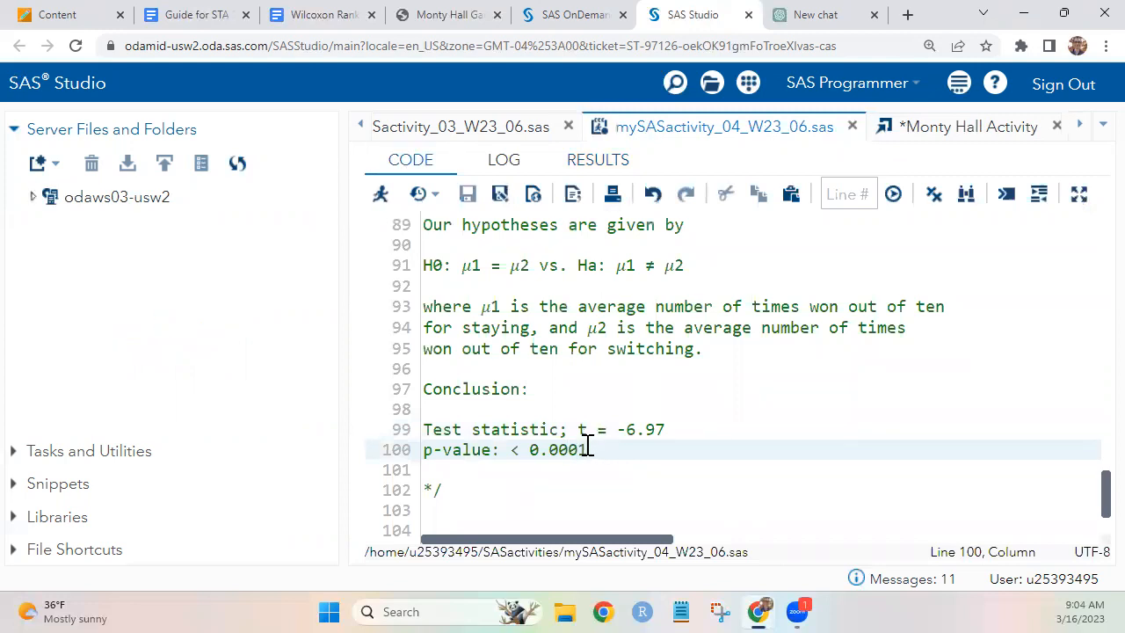
# - Add the line "Decision: Reject H0" below the p-value line in the comment, separated by a blank line
pyautogui.click(507, 470)
pyautogui.press('Return')
pyautogui.press('Return')
pyautogui.press('Up')
pyautogui.scroll(-3, 622, 429)
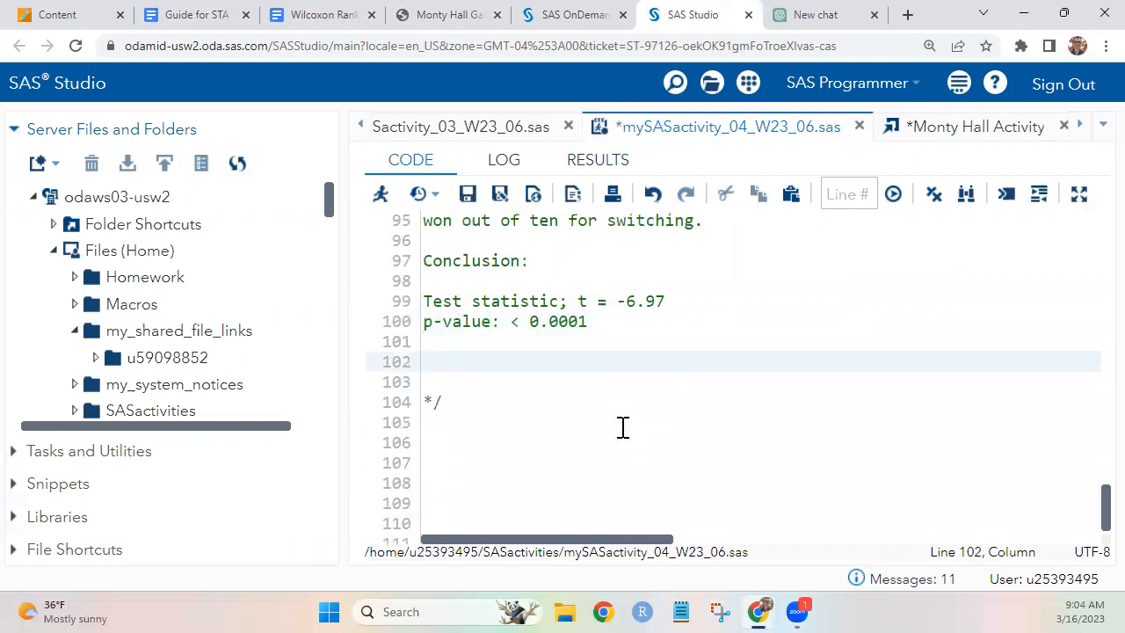
pyautogui.scroll(3, 622, 427)
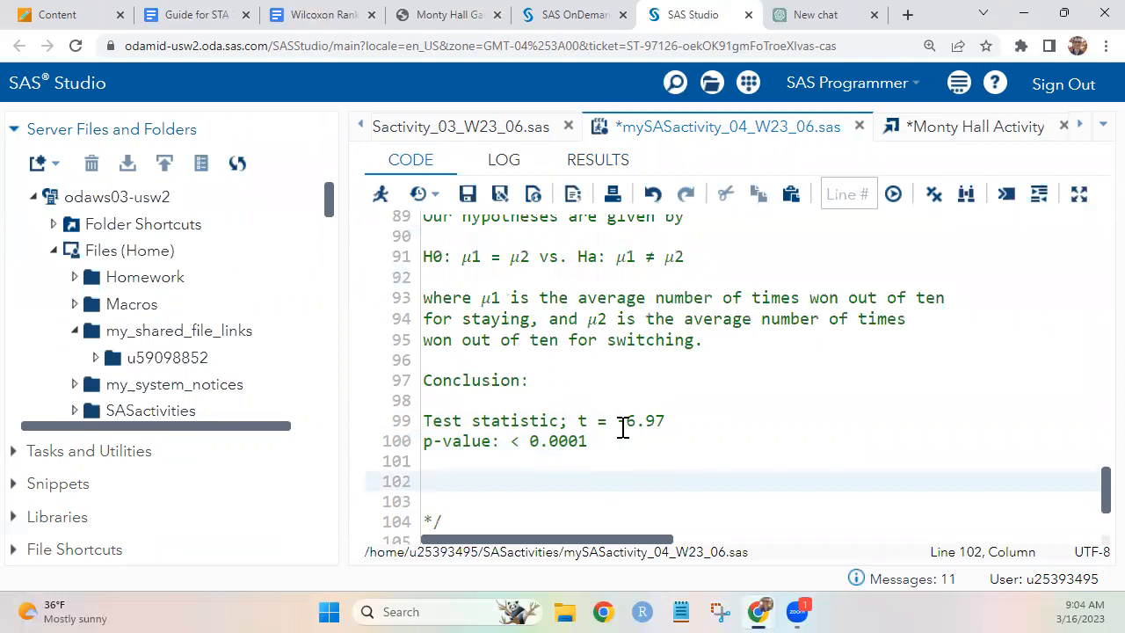
pyautogui.write('Decision: Reject')
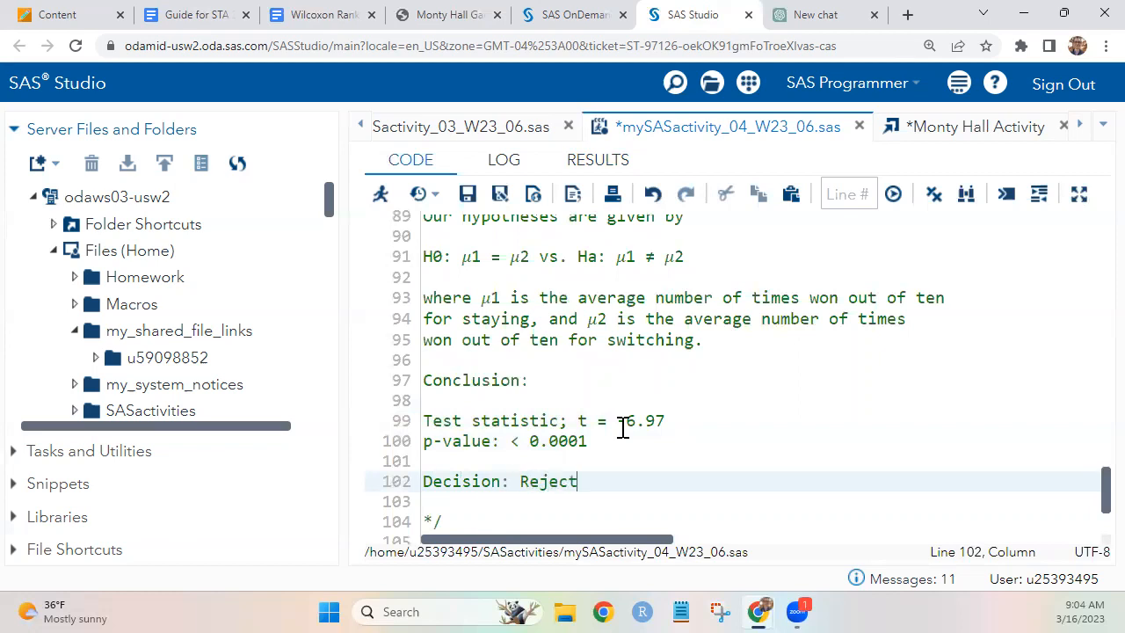
pyautogui.write(' H0')
# - Add an "Interpretation;" heading below the Decision line, separated by a blank line
pyautogui.press('Return')
pyautogui.press('Return')
pyautogui.scroll(-2, 622, 428)
pyautogui.scroll(1, 622, 427)
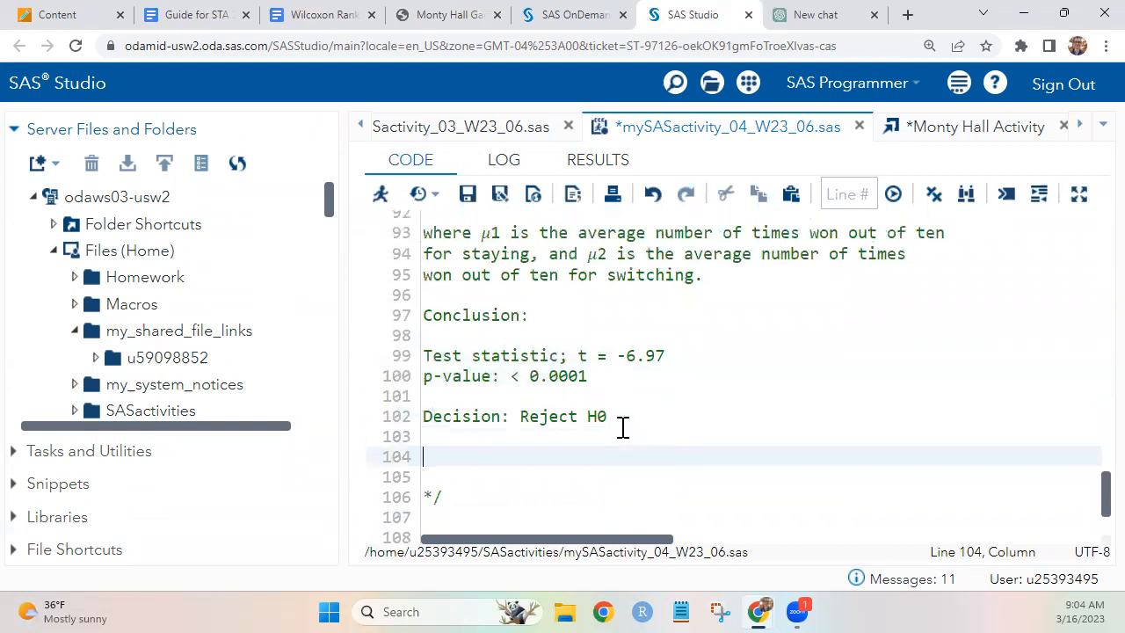
pyautogui.write('Interpretat')
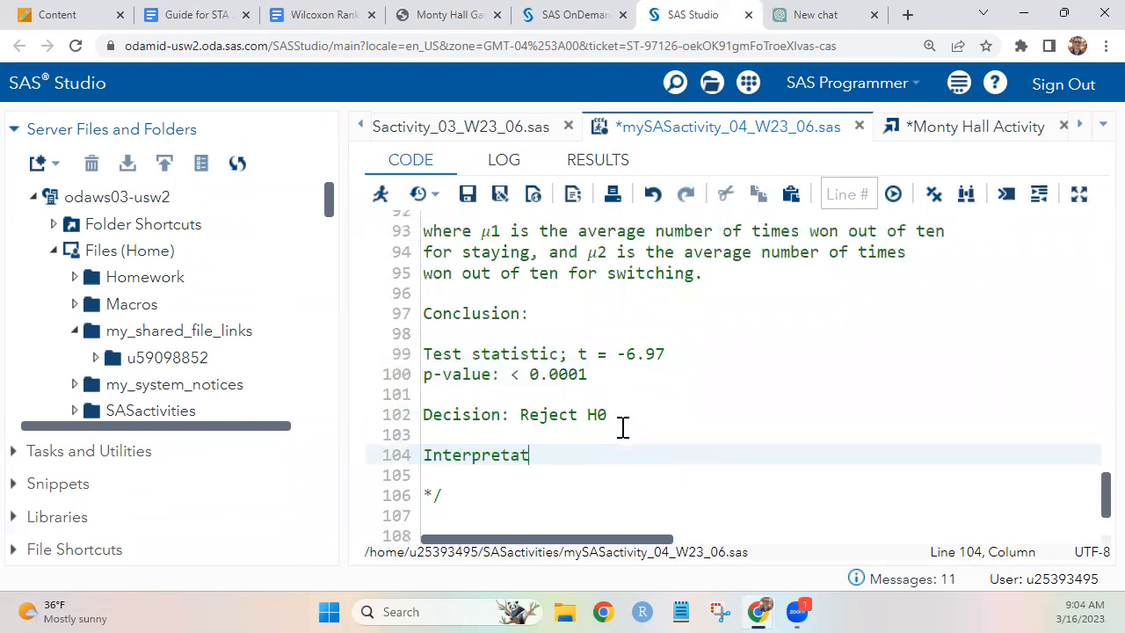
pyautogui.write('ion;')
# - Replace the colons after "p-value" and "Decision" with semicolons
pyautogui.click(501, 380)
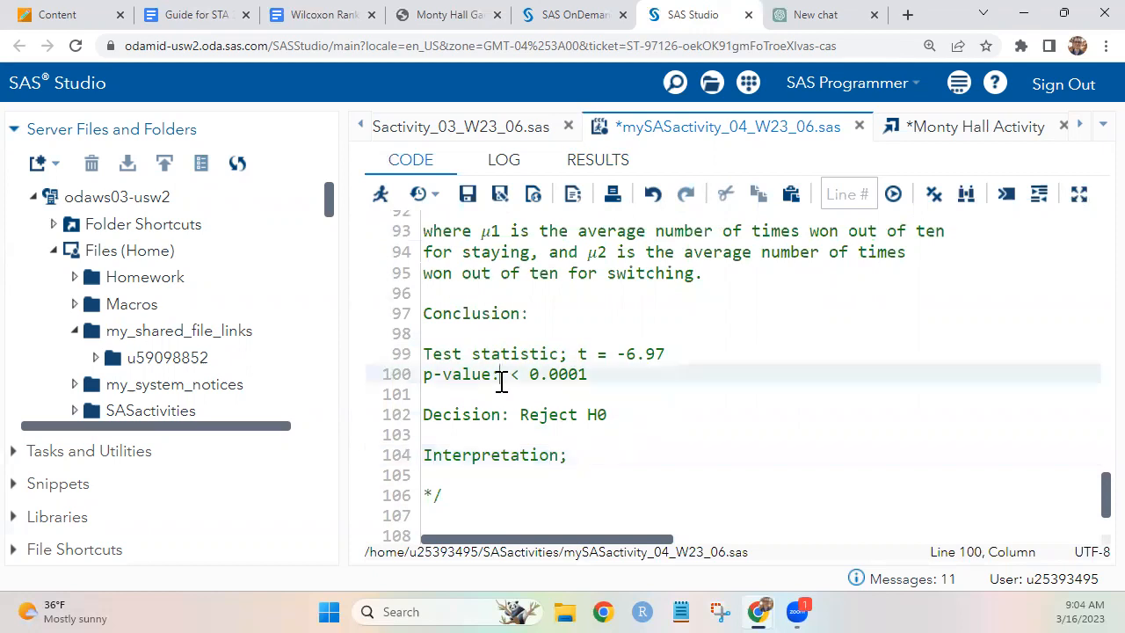
pyautogui.press('BackSpace')
pyautogui.click(512, 417)
pyautogui.press('BackSpace')
pyautogui.write(';')
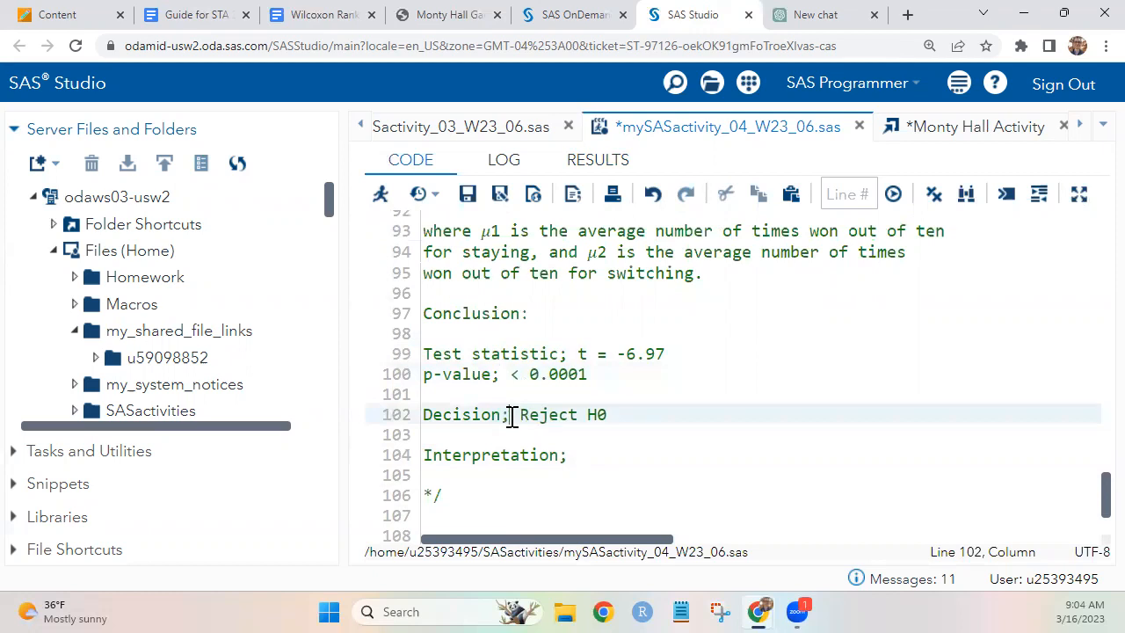
# - Append "(If assumptions had been met)" to the Interpretation heading and start a new line below it
pyautogui.click(611, 456)
pyautogui.press('BackSpace')
pyautogui.write('; ')
pyautogui.write('We')
pyautogui.press('BackSpace')
pyautogui.press('BackSpace')
pyautogui.press('BackSpace')
pyautogui.write('(If as')
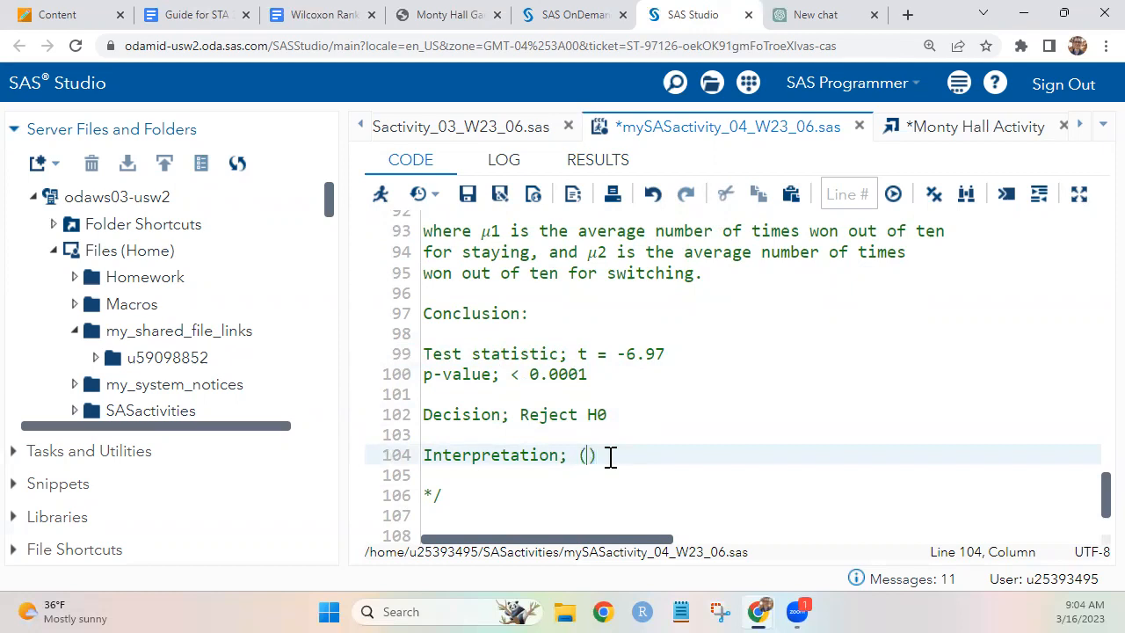
pyautogui.write('sumptions h')
pyautogui.write('ad been met')
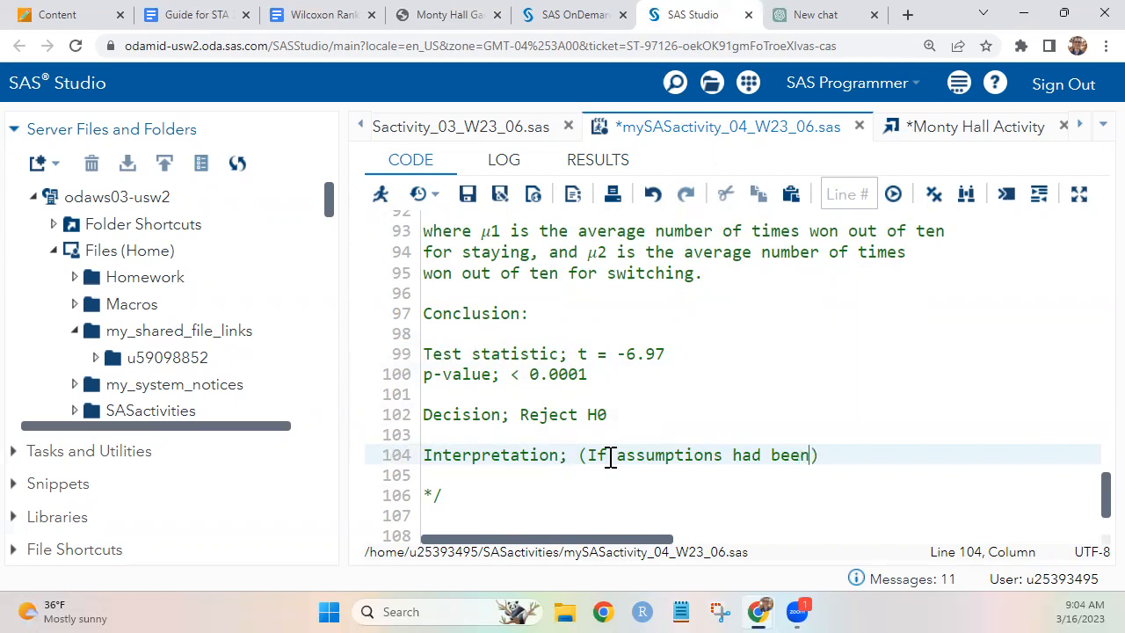
pyautogui.write(')')
pyautogui.press('Return')
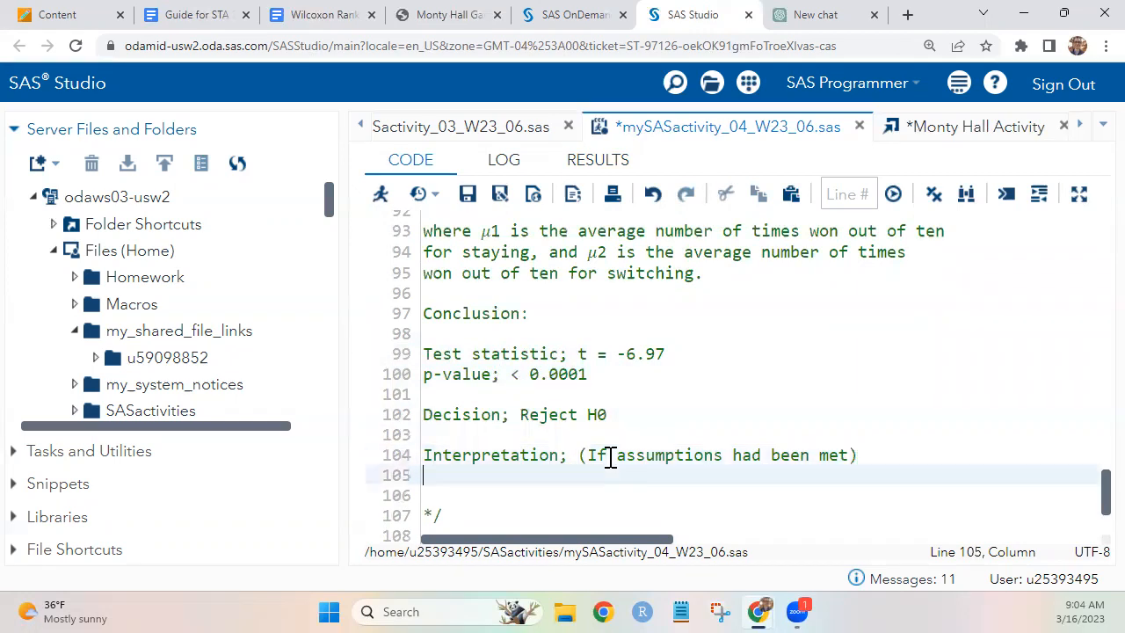
# - Write "We have evidence at the 5% significance level that the average number of times won out of ten is" over two lines under Interpretation
pyautogui.write('We have evidence at the 5% significance level')
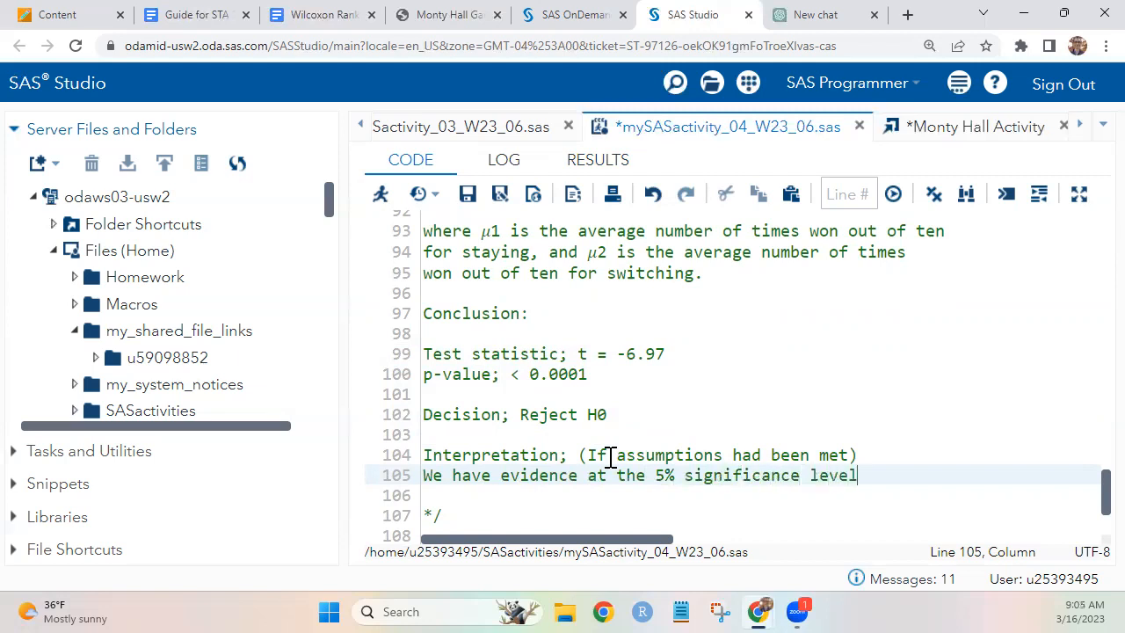
pyautogui.press('Return')
pyautogui.write('that')
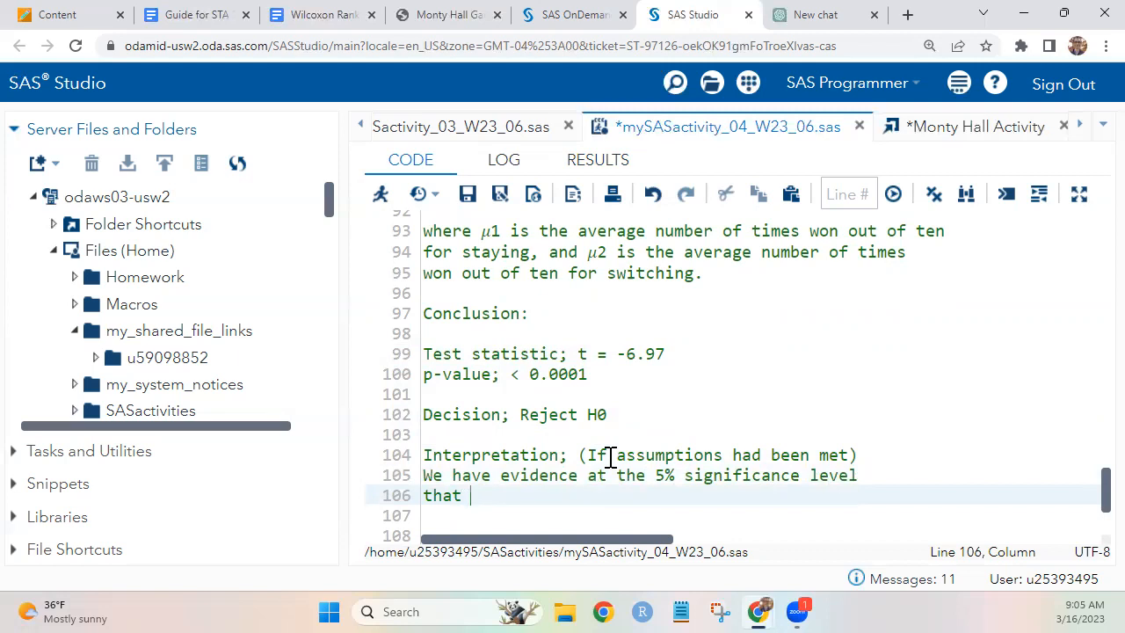
pyautogui.write('the average number of times won out of ten is')
pyautogui.press('Return')
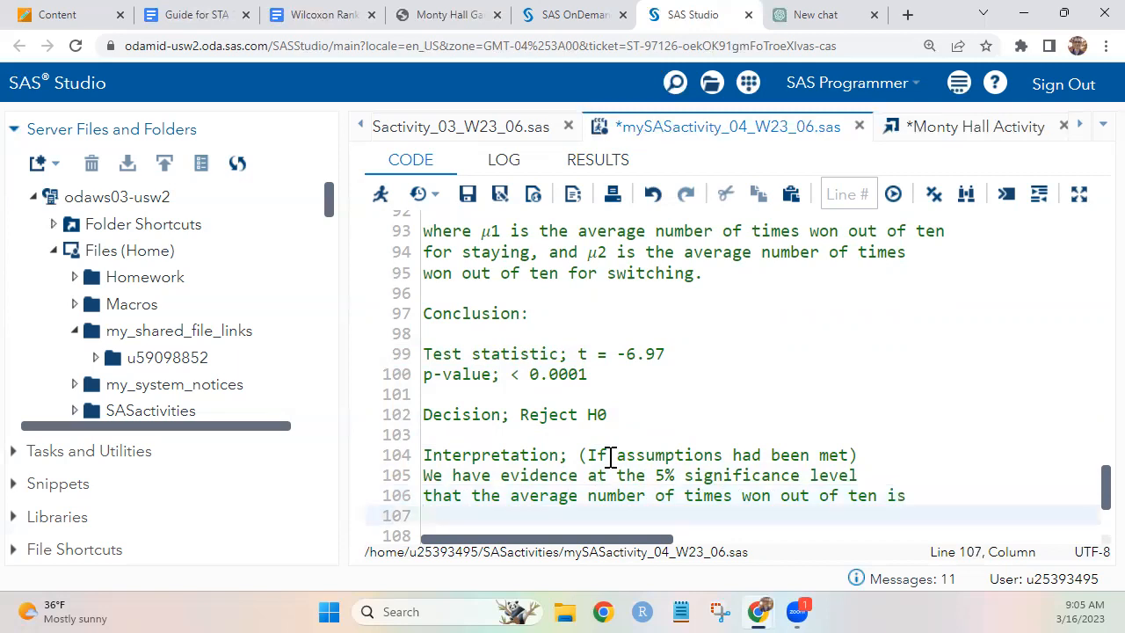
# - Check the Stay and Switch means in the t-test results, and continue the interpretation with "___ for switch as opposed to staying."
pyautogui.scroll(-2, 611, 456)
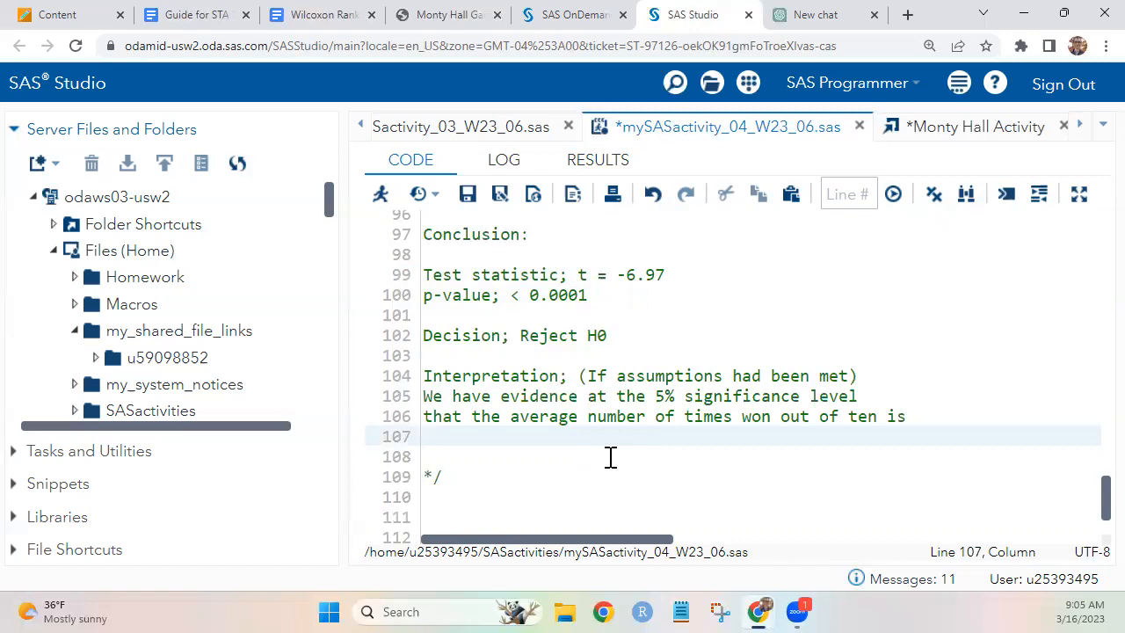
pyautogui.scroll(2, 610, 457)
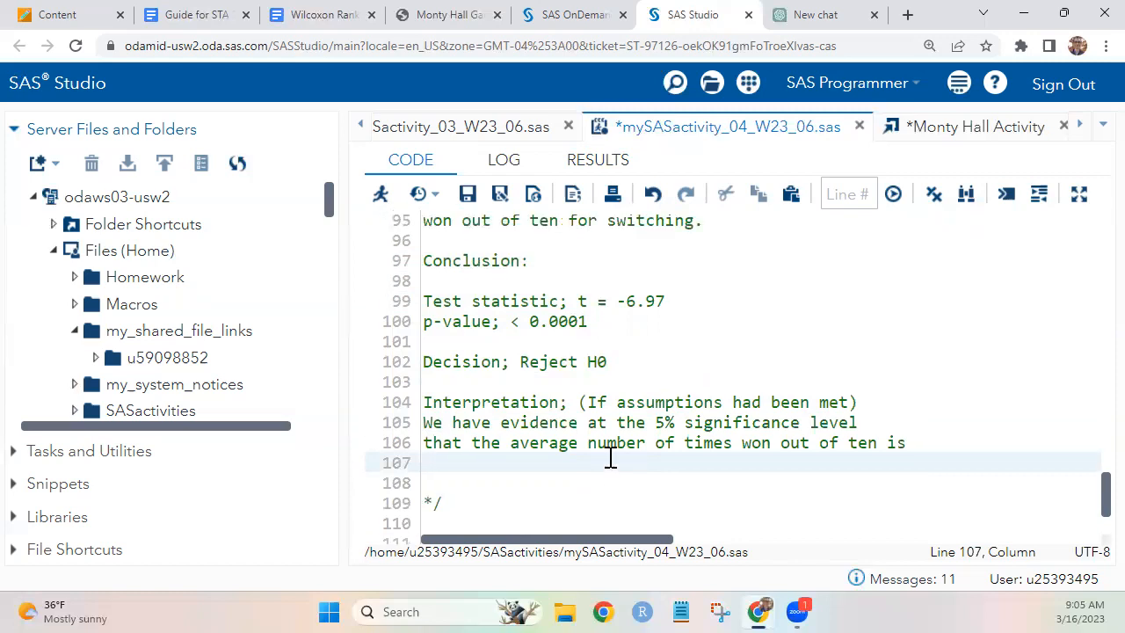
pyautogui.scroll(-3, 610, 457)
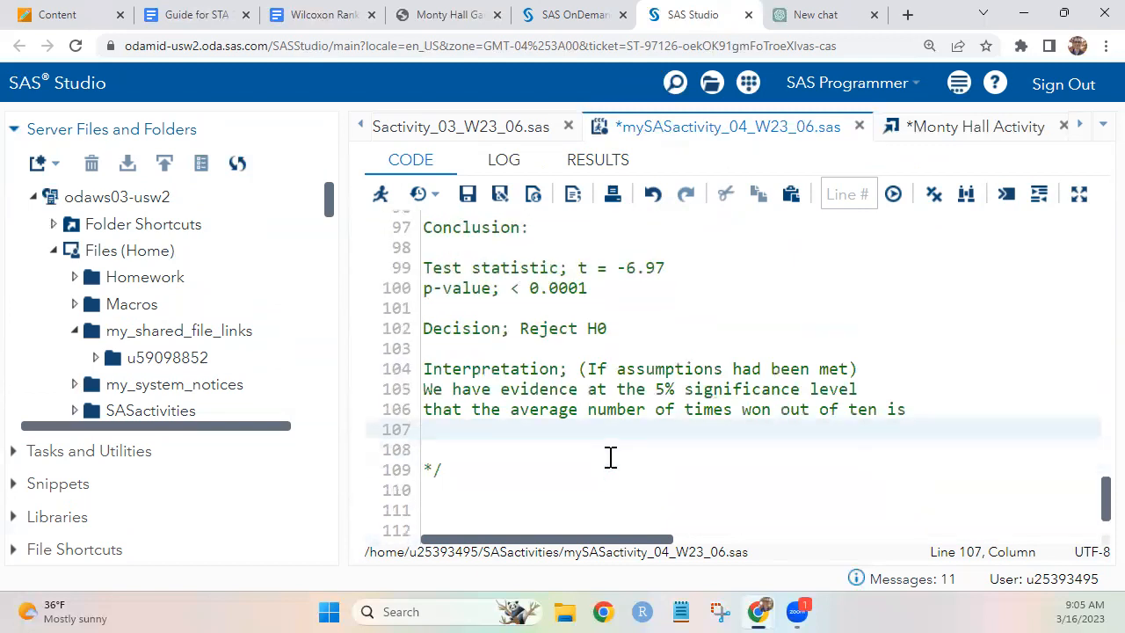
pyautogui.click(599, 173)
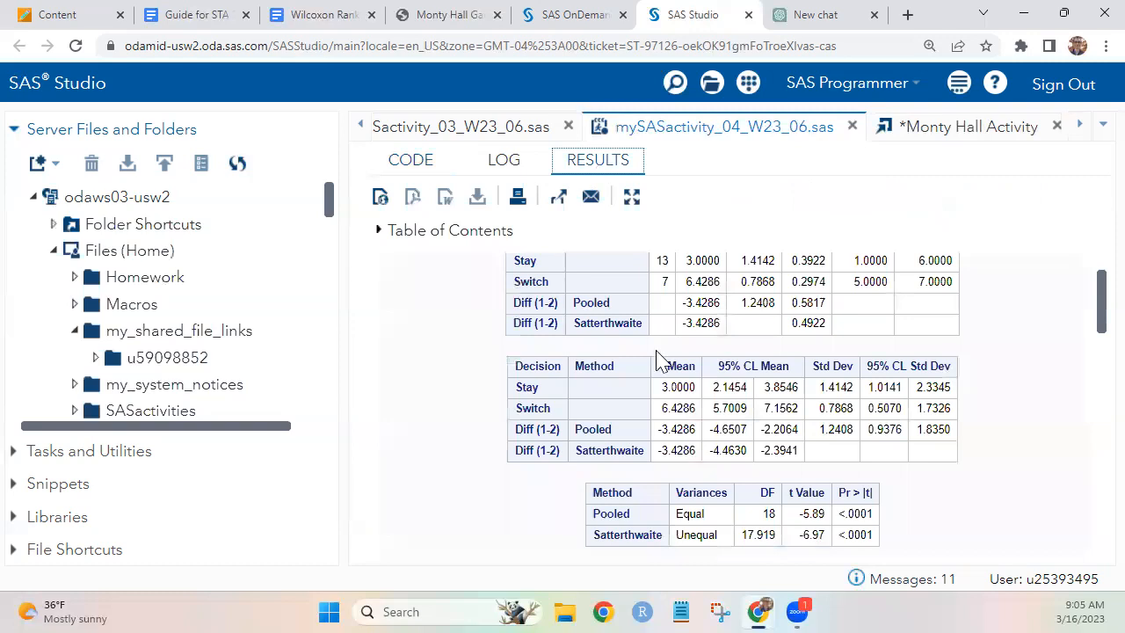
pyautogui.scroll(1, 657, 360)
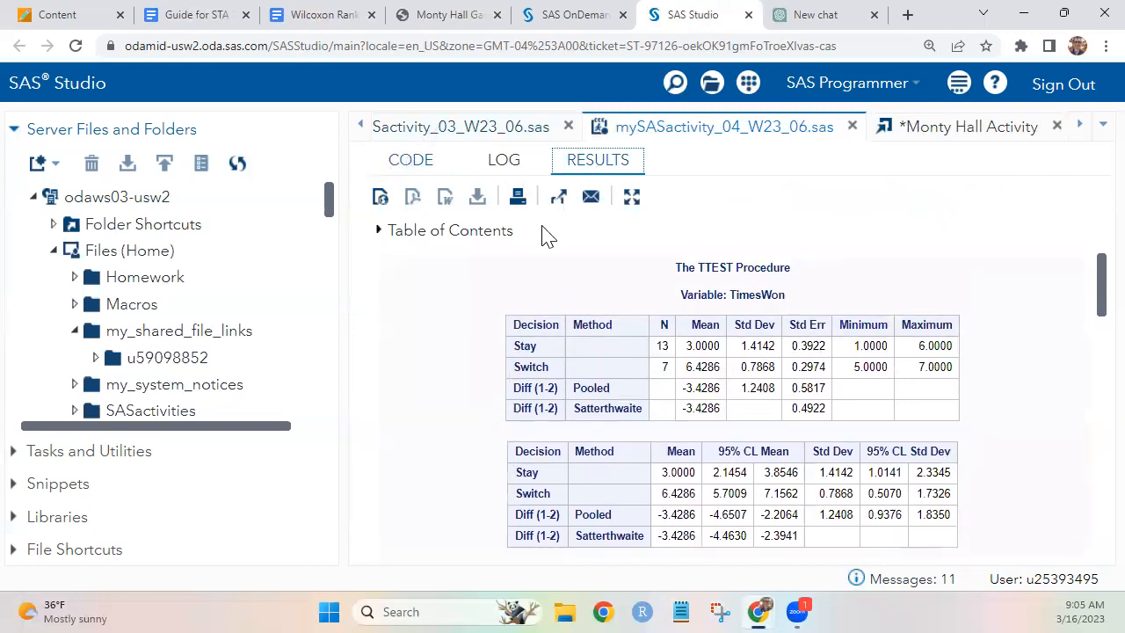
pyautogui.click(429, 165)
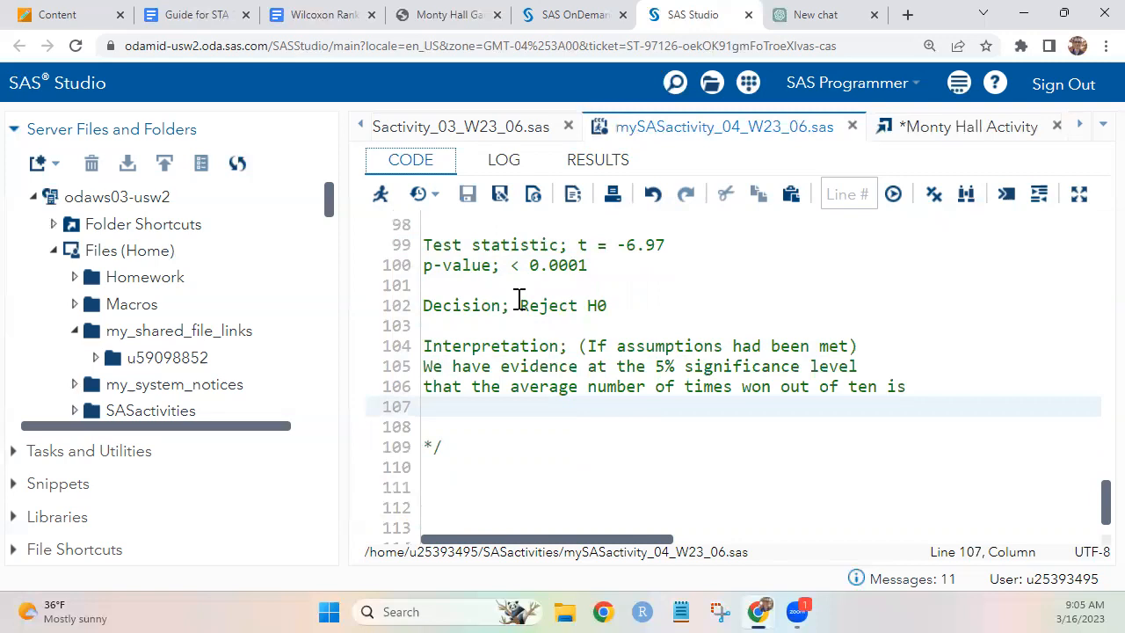
pyautogui.click(466, 405)
pyautogui.write('___ for switch as')
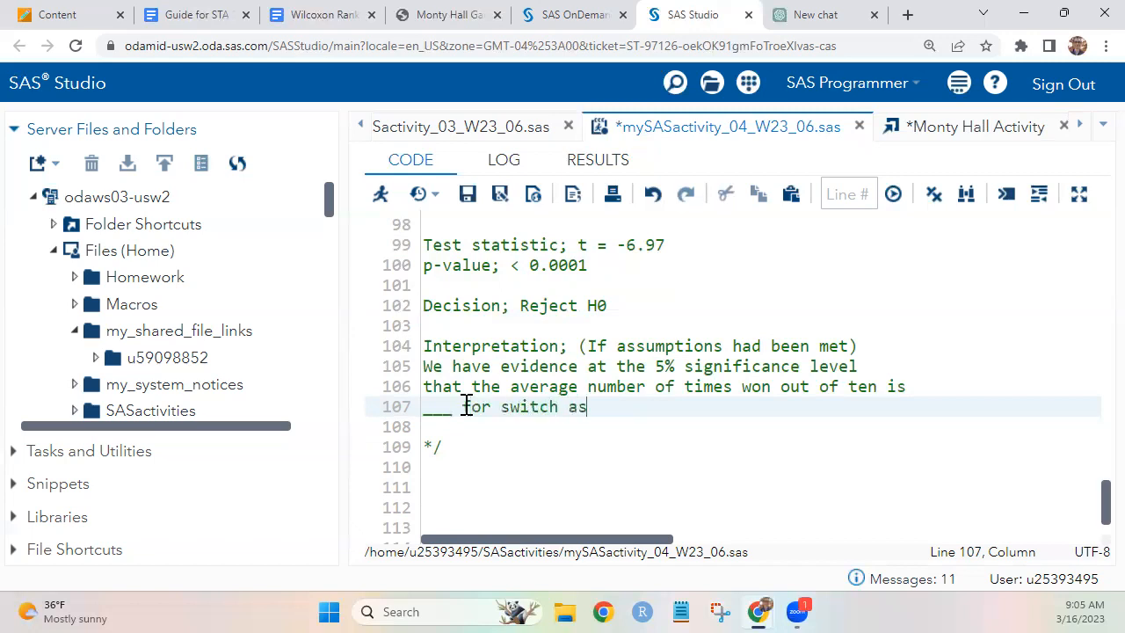
pyautogui.write(' opposed to staying.')
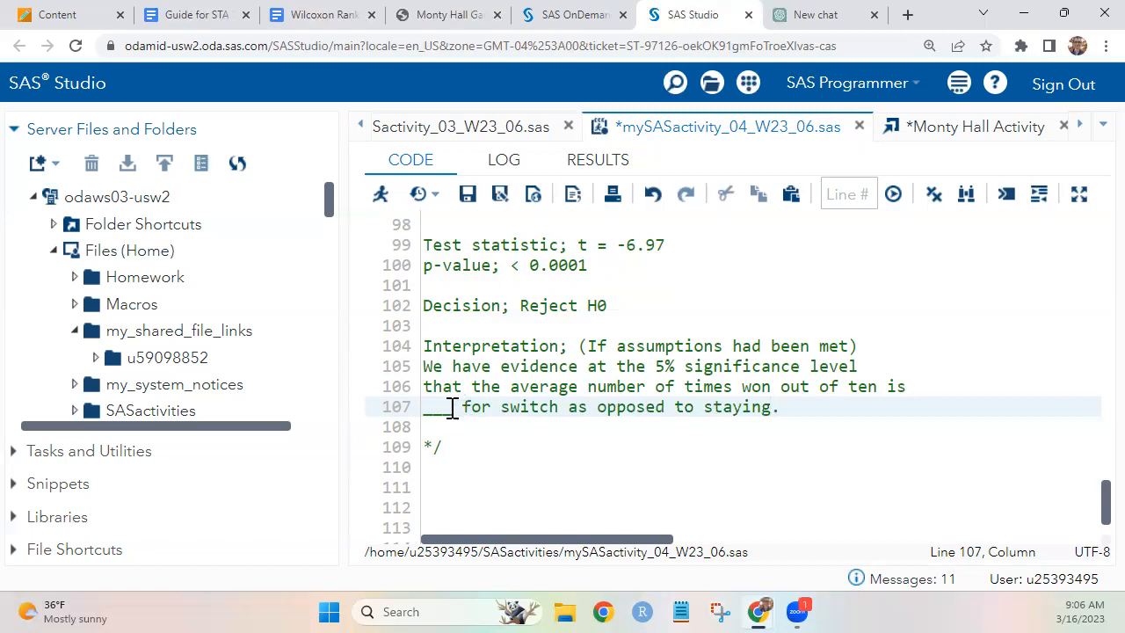
# - Change "switch" to "switching" in the interpretation's last line and replace the blank placeholder with "greater"
pyautogui.moveTo(454, 406); pyautogui.dragTo(422, 426)
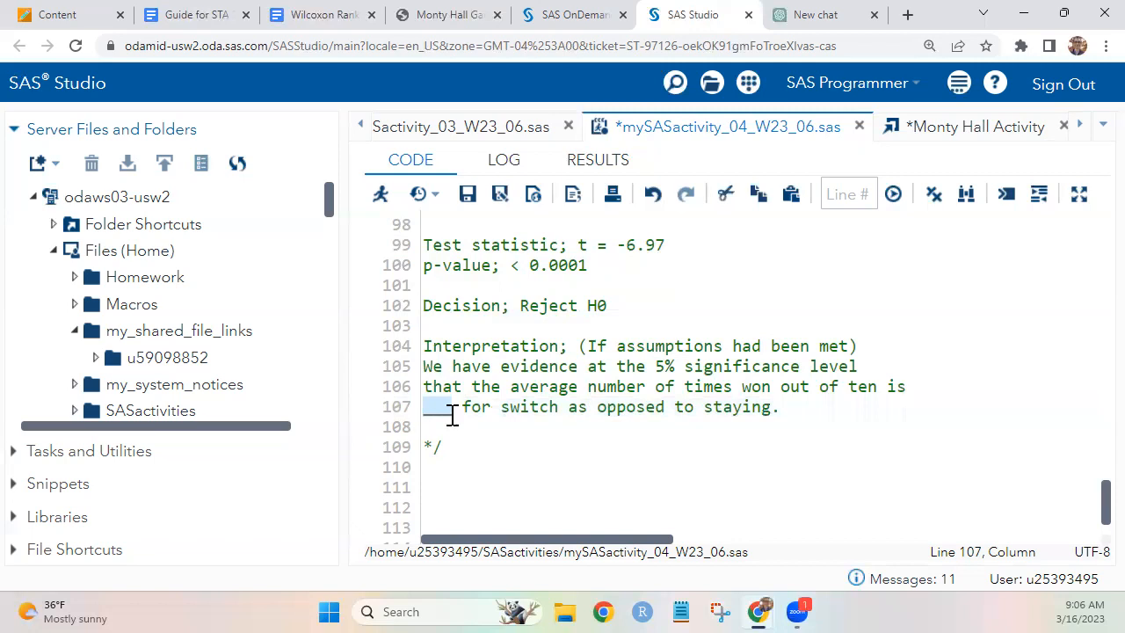
pyautogui.click(560, 402)
pyautogui.write('ing')
pyautogui.moveTo(455, 406); pyautogui.dragTo(413, 417)
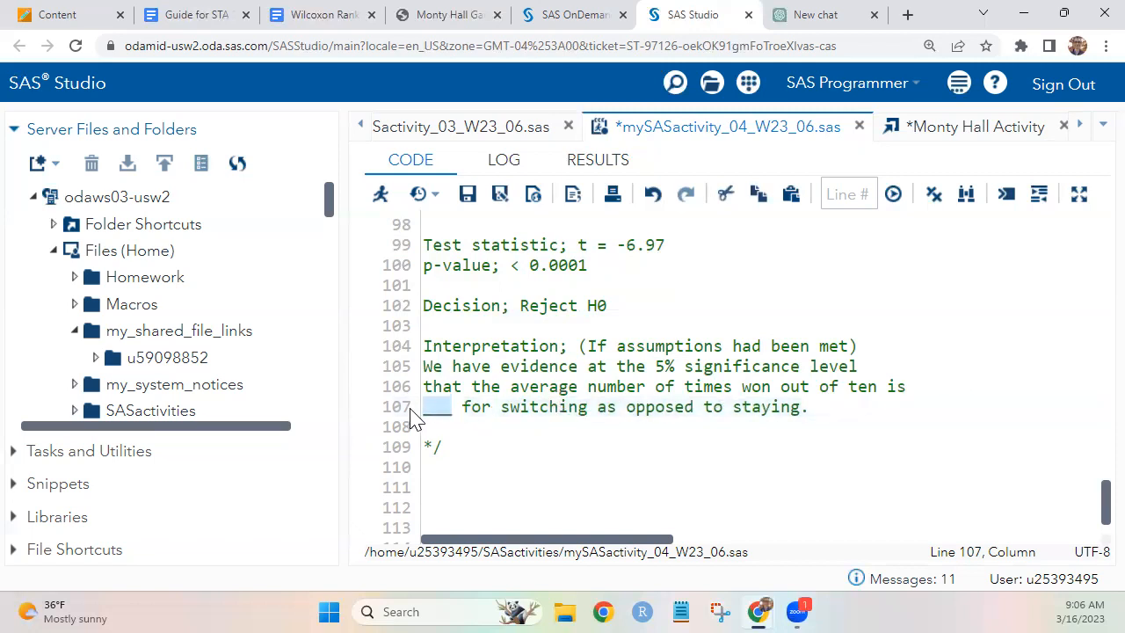
pyautogui.write('greater')
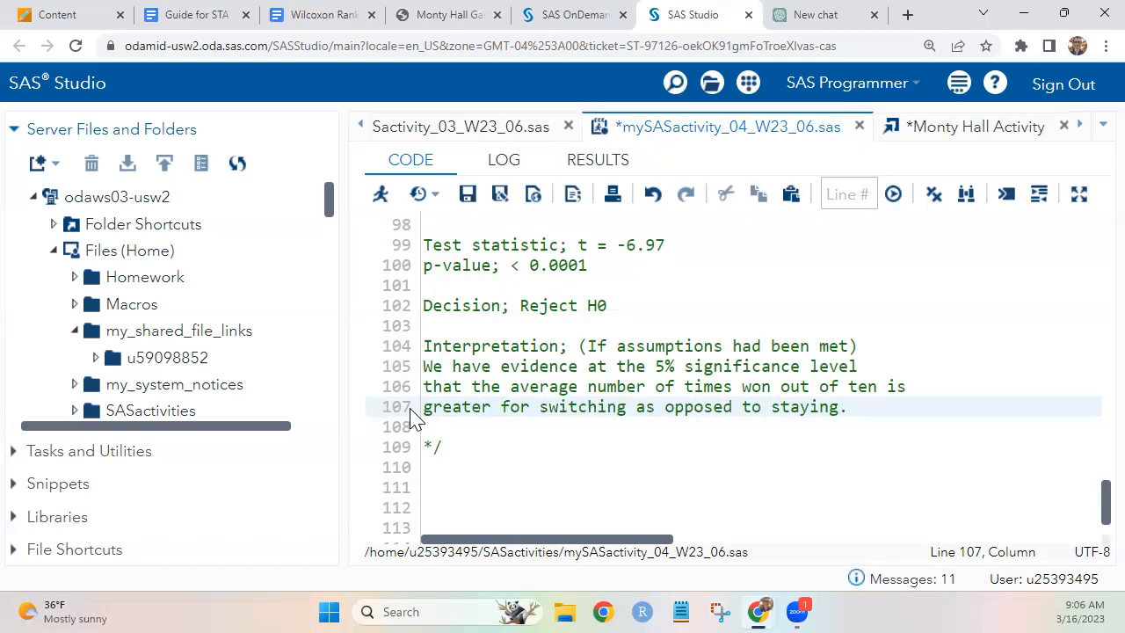
# - Insert two more blank lines between the interpretation and the comment's closing mark
pyautogui.press('Down')
pyautogui.press('Return')
pyautogui.press('Return')
pyautogui.press('Up')
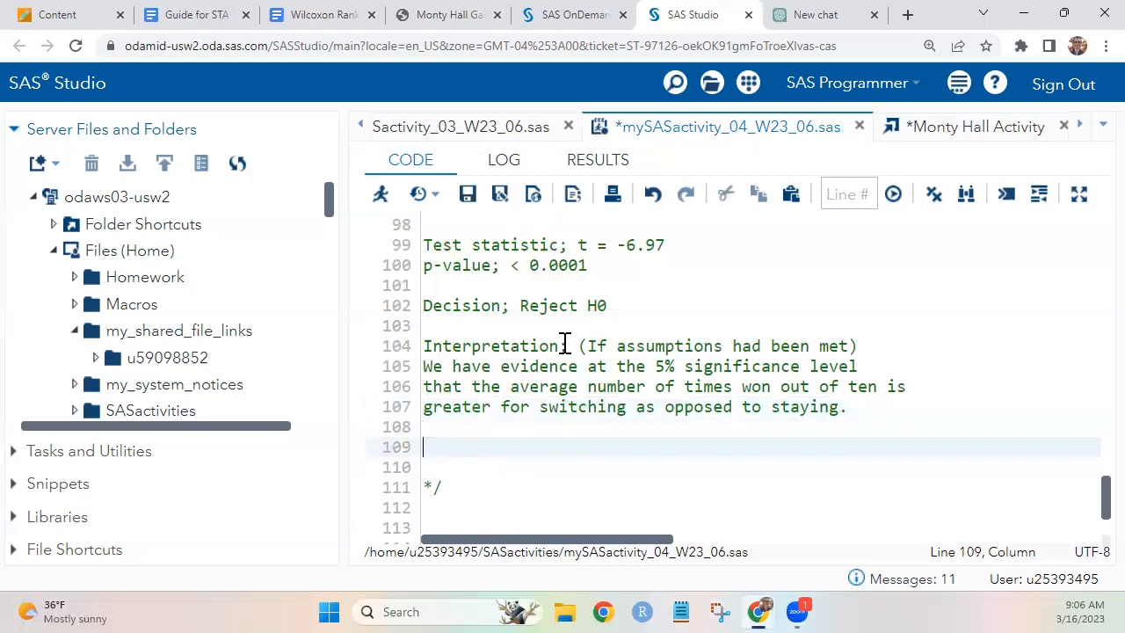
pyautogui.scroll(-1, 562, 339)
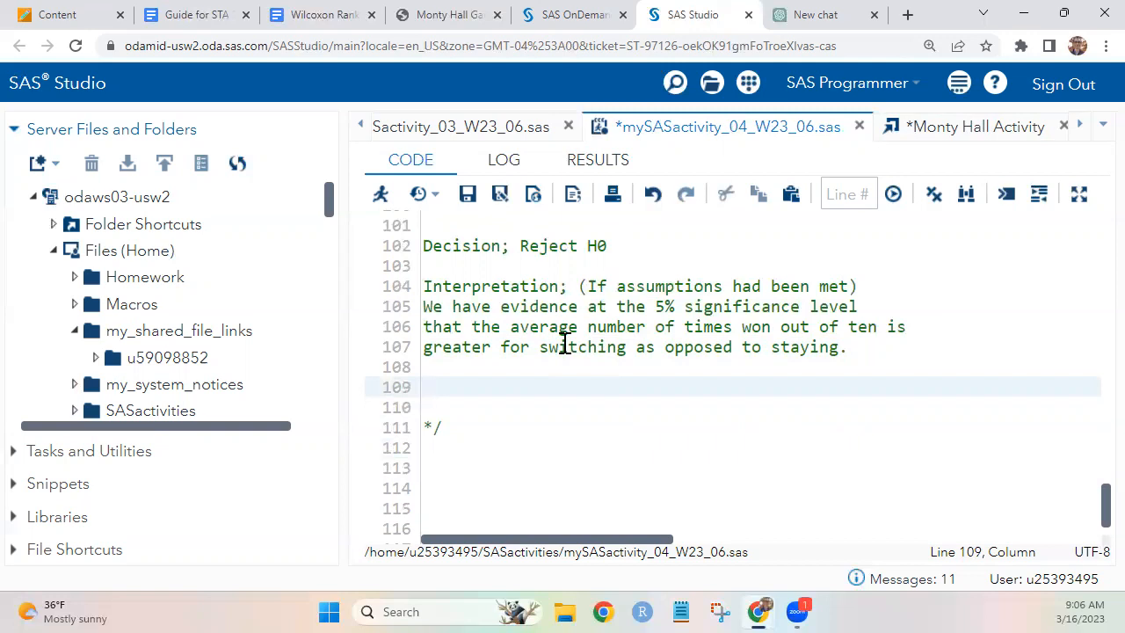
# - Compare the 5% significance level in the interpretation with the Pr > |t| values in the t-test results
pyautogui.click(599, 167)
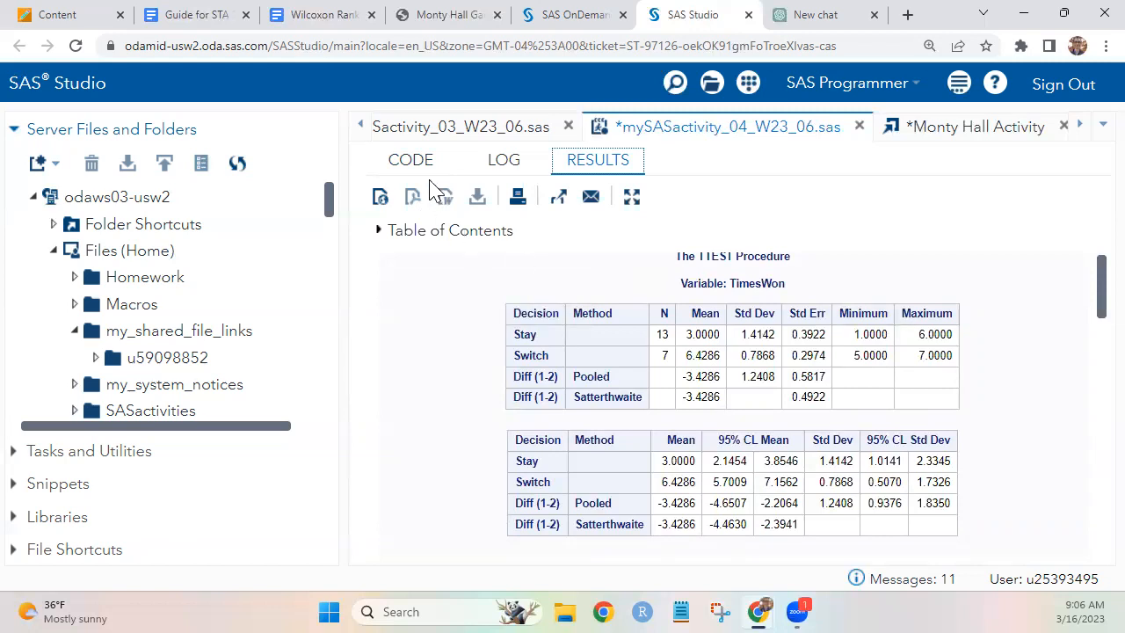
pyautogui.click(410, 162)
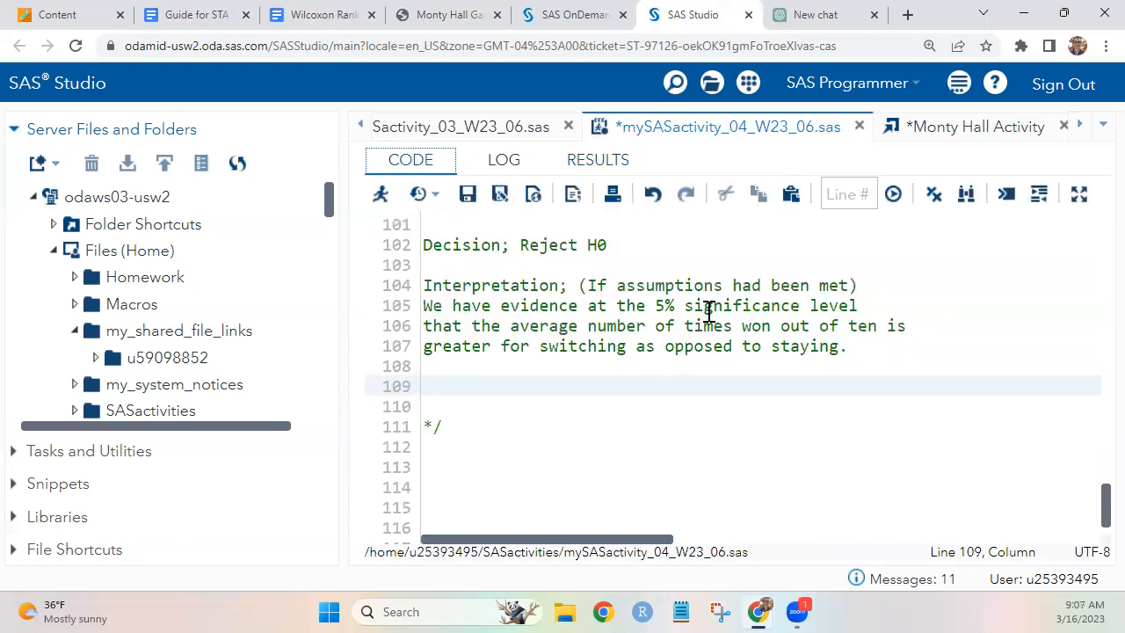
pyautogui.moveTo(656, 304); pyautogui.dragTo(859, 305)
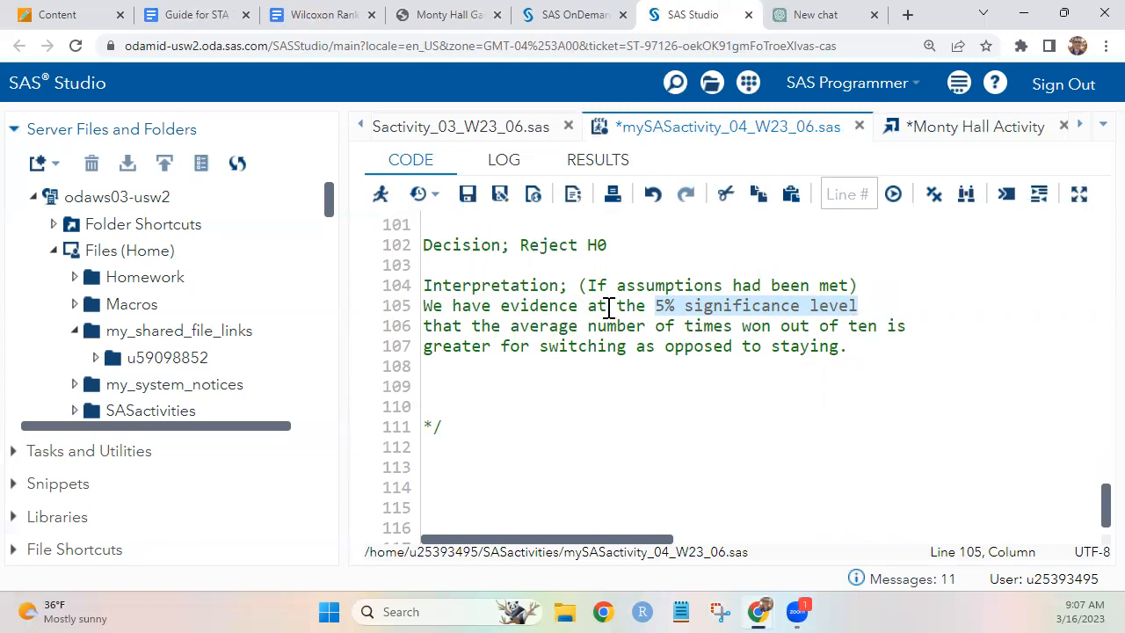
pyautogui.moveTo(424, 306); pyautogui.dragTo(861, 297)
pyautogui.click(584, 167)
pyautogui.scroll(-3, 921, 496)
pyautogui.scroll(-1, 920, 496)
pyautogui.doubleClick(861, 454)
pyautogui.tripleClick(864, 453)
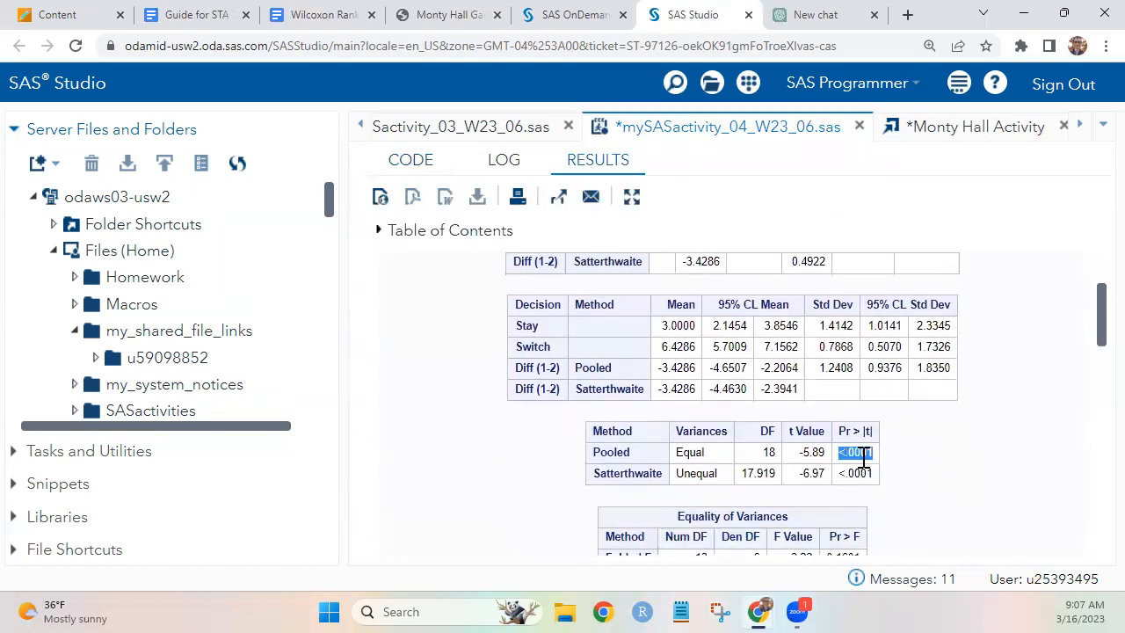
pyautogui.click(864, 453)
pyautogui.click(421, 162)
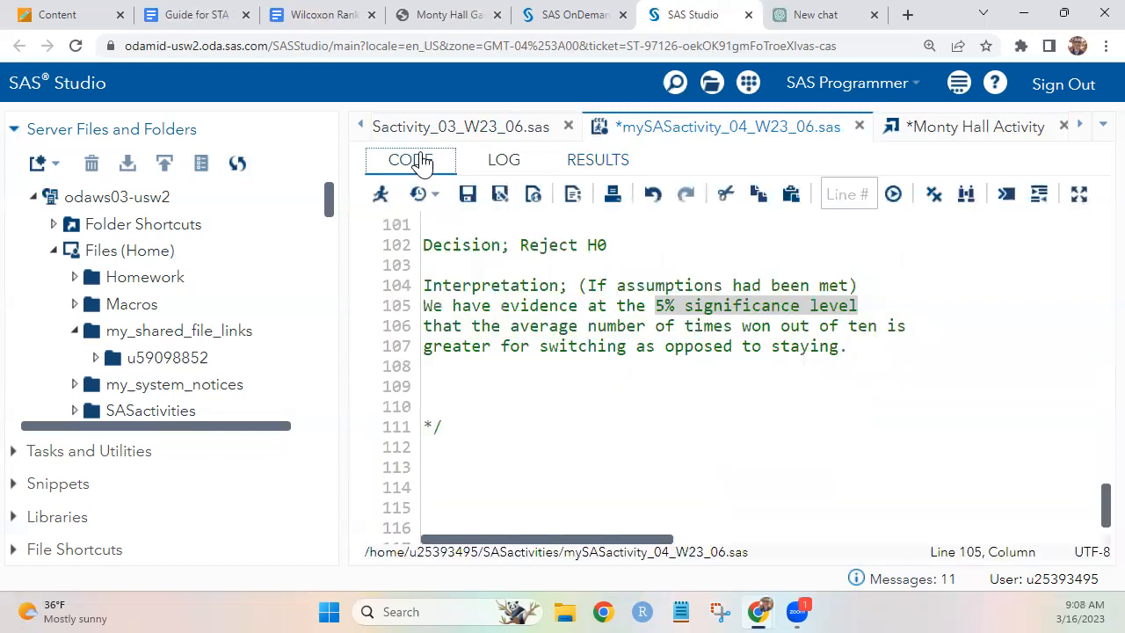
# - Save the SAS program and read the remaining questions from 2c onward in the Wilcoxon Rank Sum activity document
pyautogui.click(616, 385)
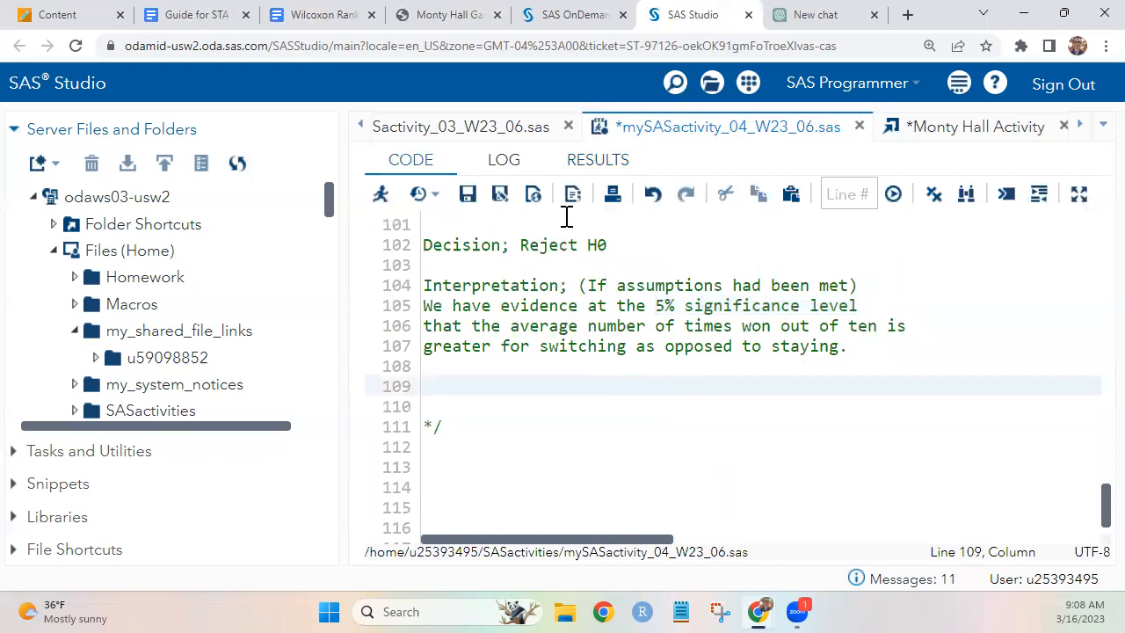
pyautogui.hotkey('ctrl', 's')
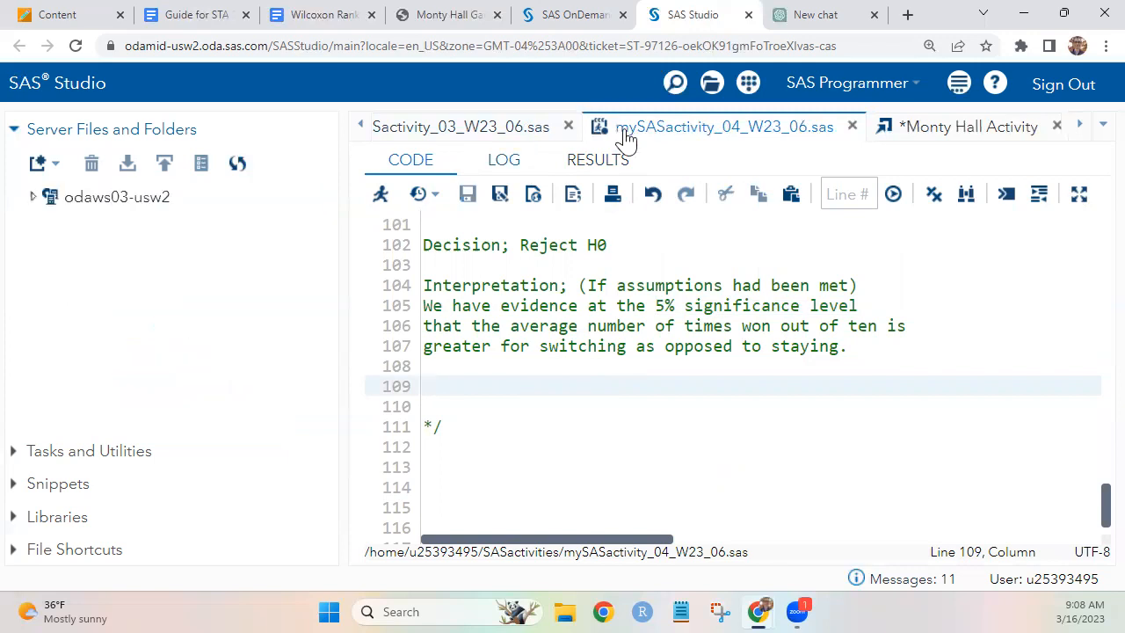
pyautogui.click(220, 14)
pyautogui.click(309, 12)
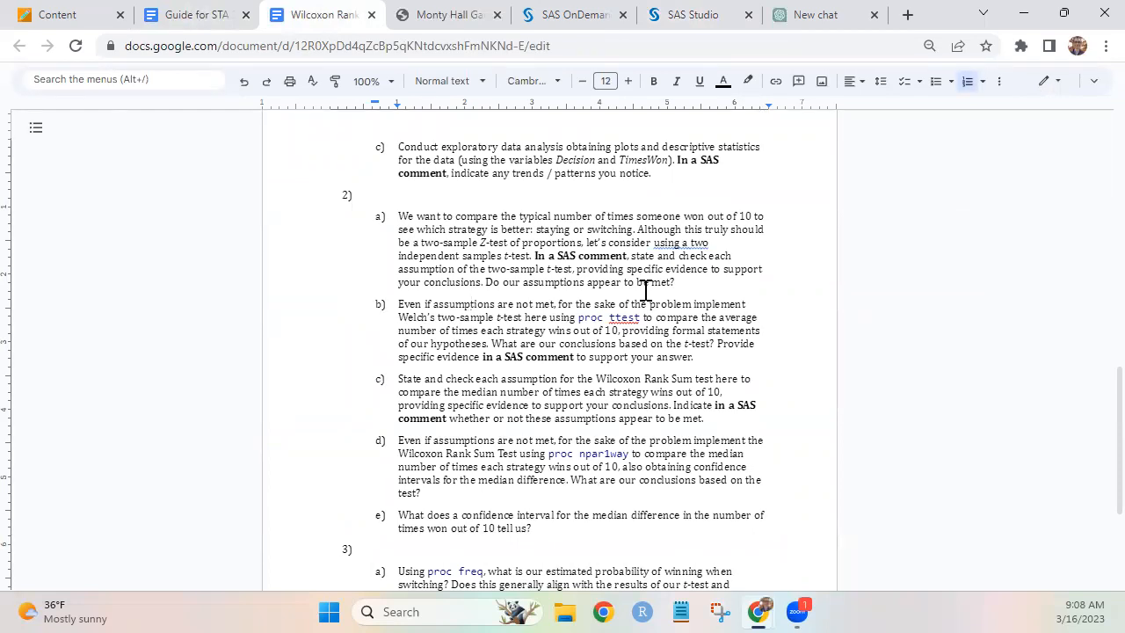
pyautogui.scroll(-2, 645, 290)
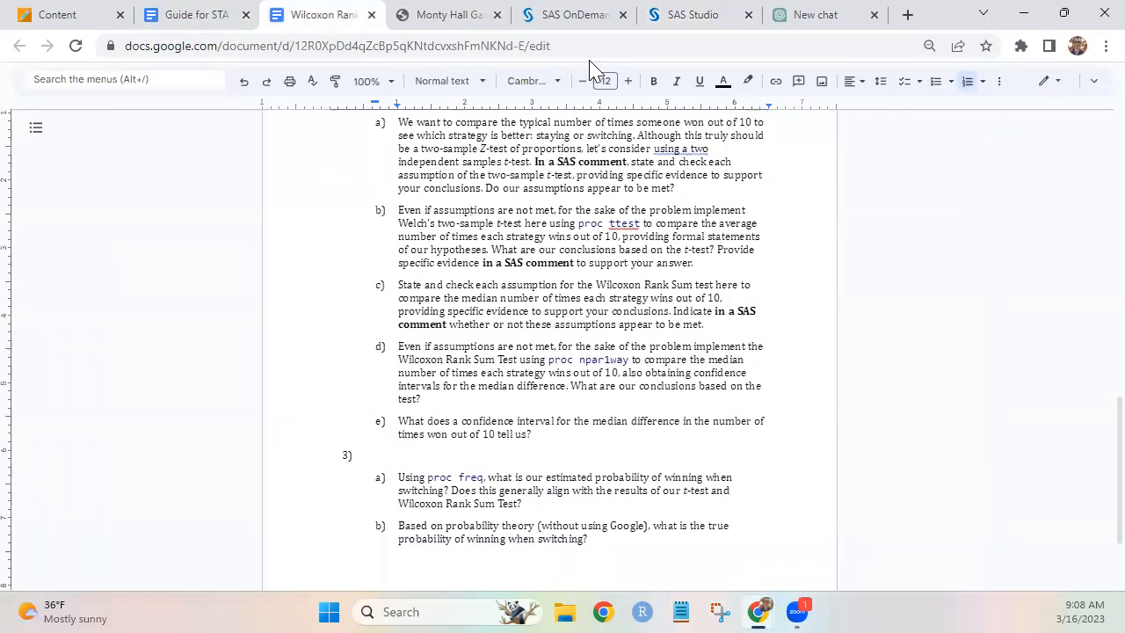
# - Go to the Wilcoxon Rank-Sum Test section of the applied statistics guide through its table of contents
pyautogui.click(543, 12)
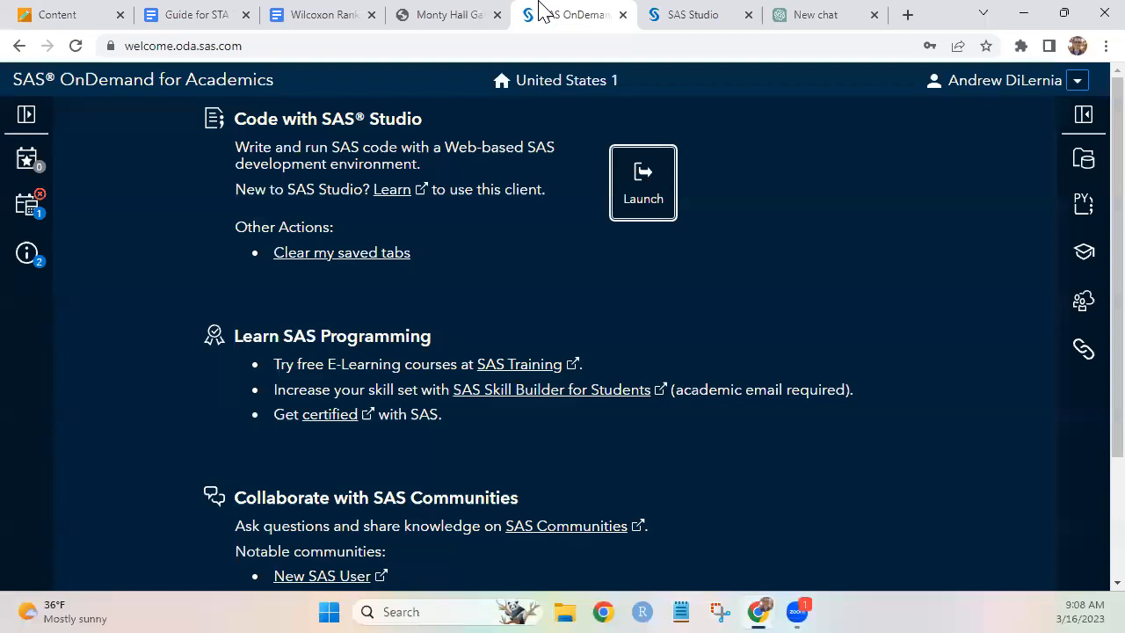
pyautogui.click(299, 18)
pyautogui.hotkey('ctrl', 'Home')
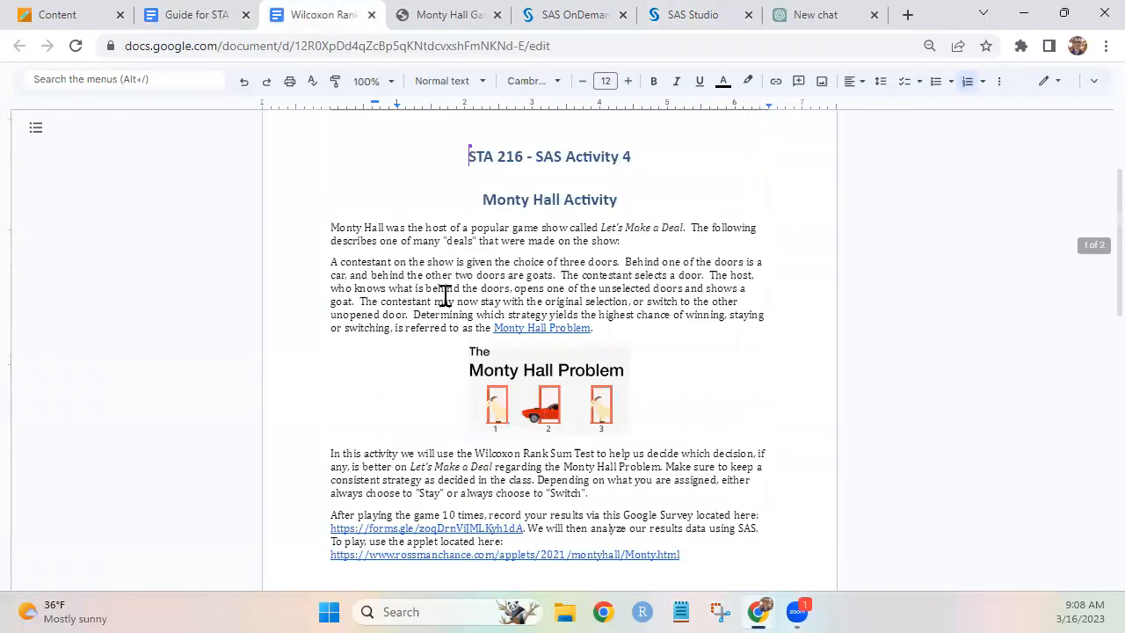
pyautogui.click(189, 24)
pyautogui.scroll(20, 443, 353)
pyautogui.scroll(-2, 444, 353)
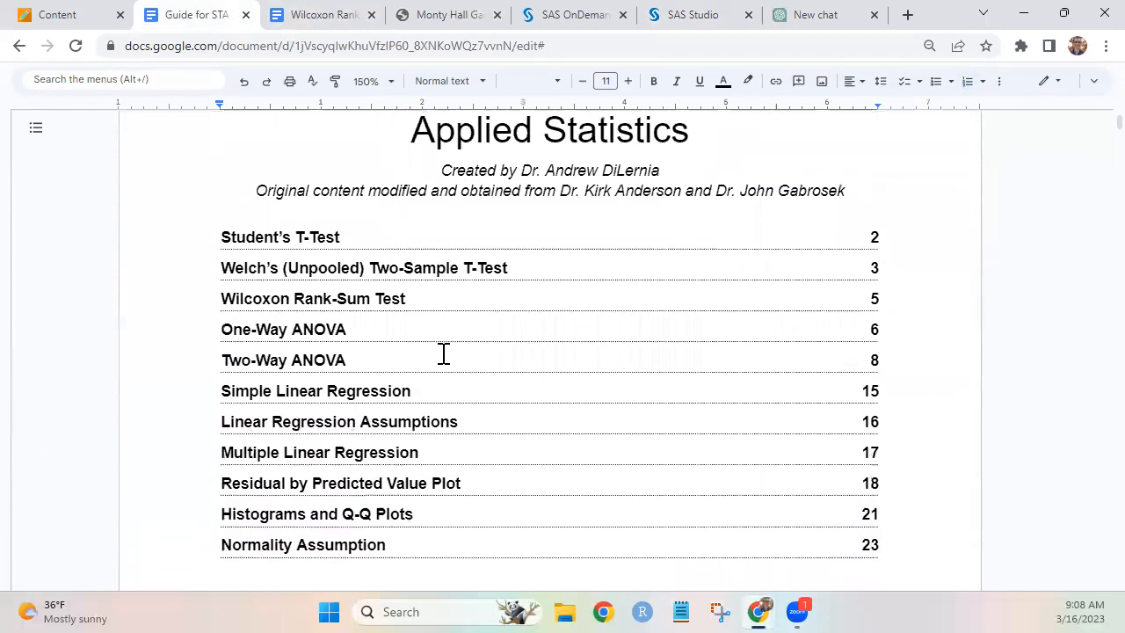
pyautogui.scroll(-1, 444, 354)
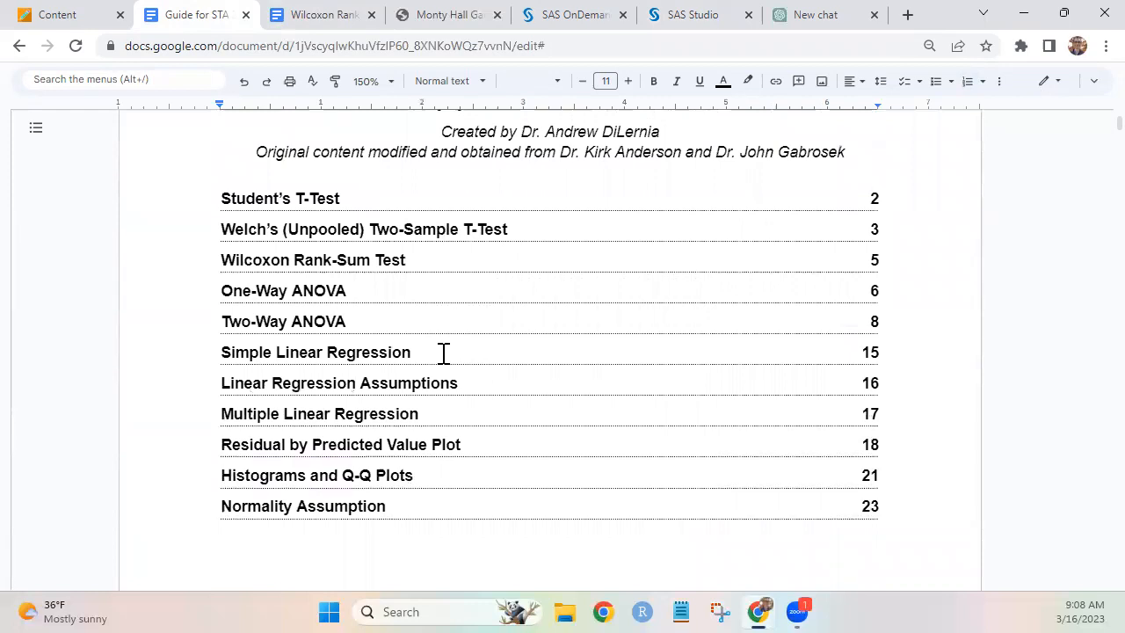
pyautogui.click(350, 262)
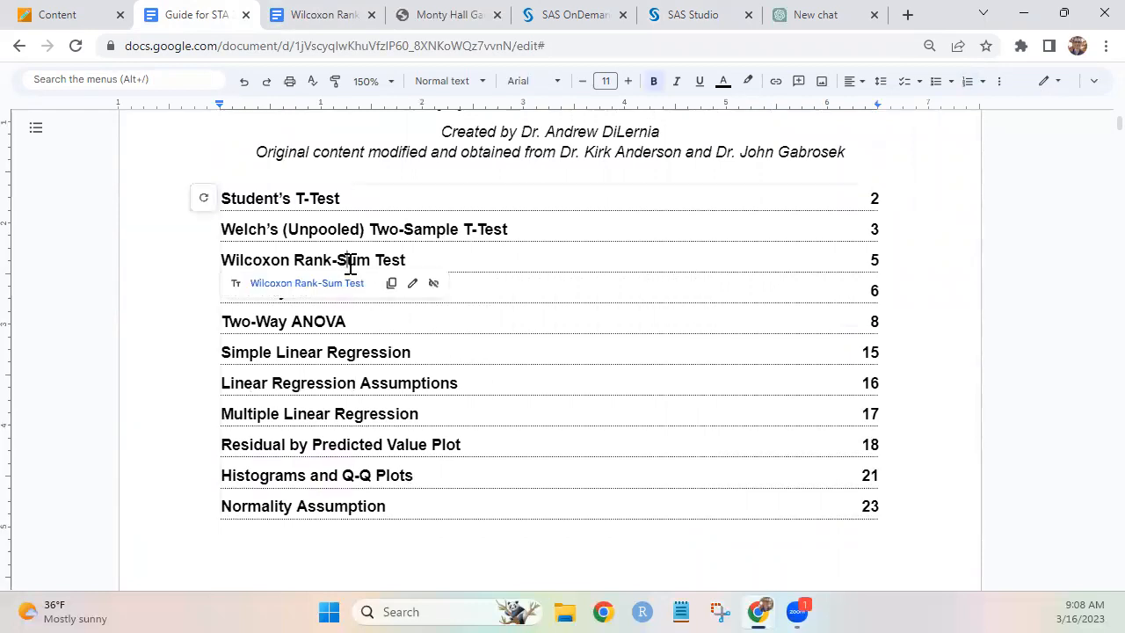
pyautogui.click(327, 283)
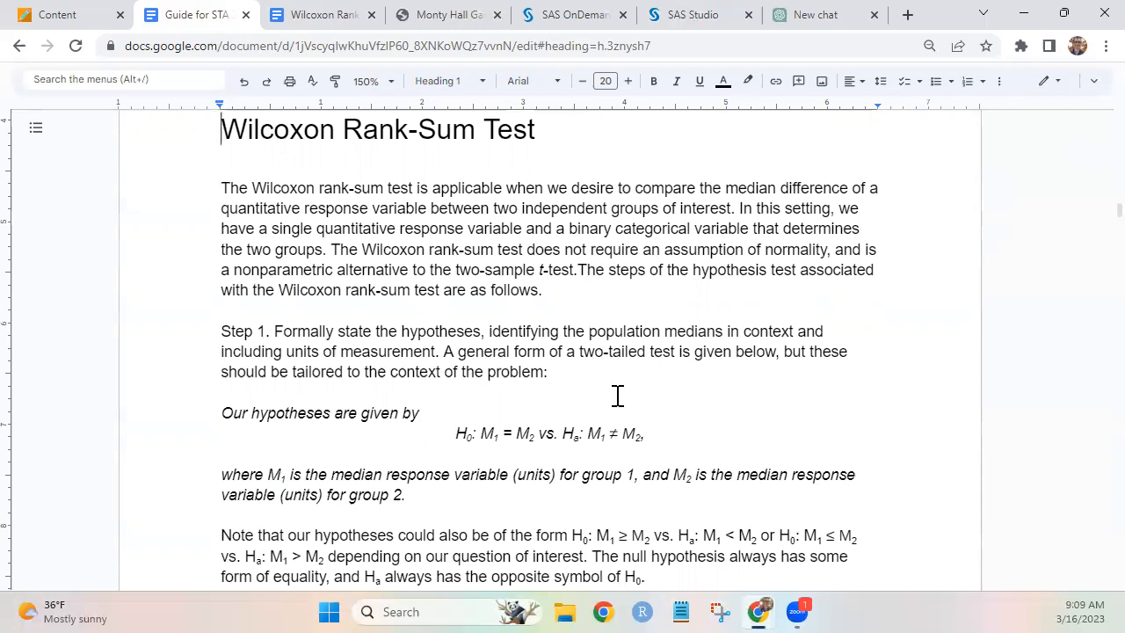
# - Read the guide's Wilcoxon introduction and hypotheses in Step 1, and compare them with question 2 of the activity
pyautogui.scroll(-1, 618, 395)
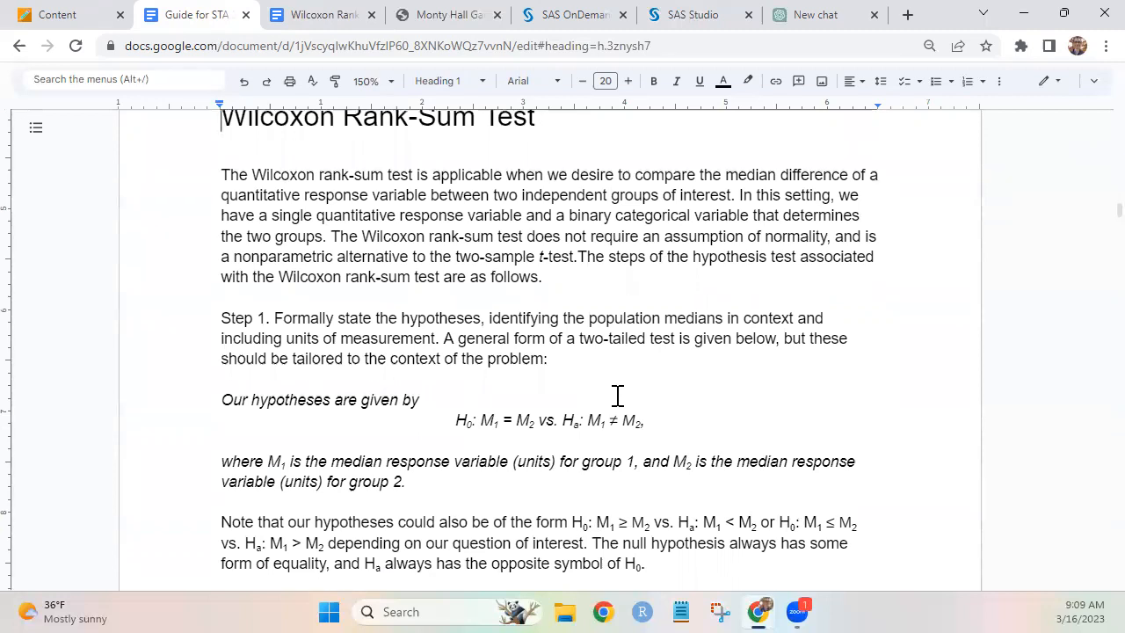
pyautogui.scroll(-1, 618, 396)
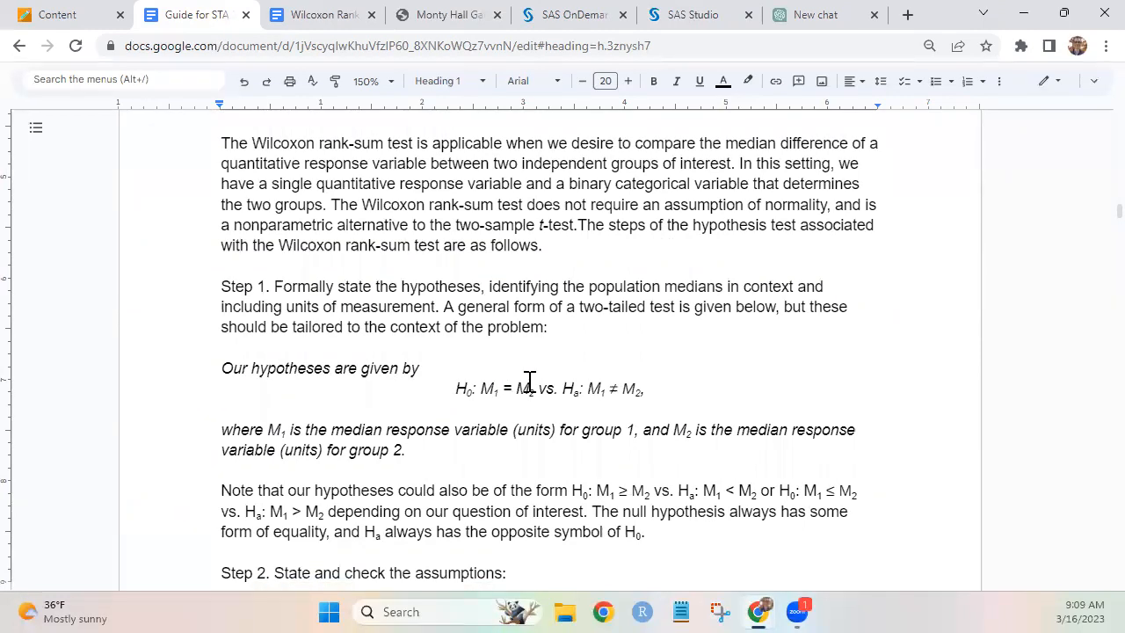
pyautogui.scroll(-4, 530, 386)
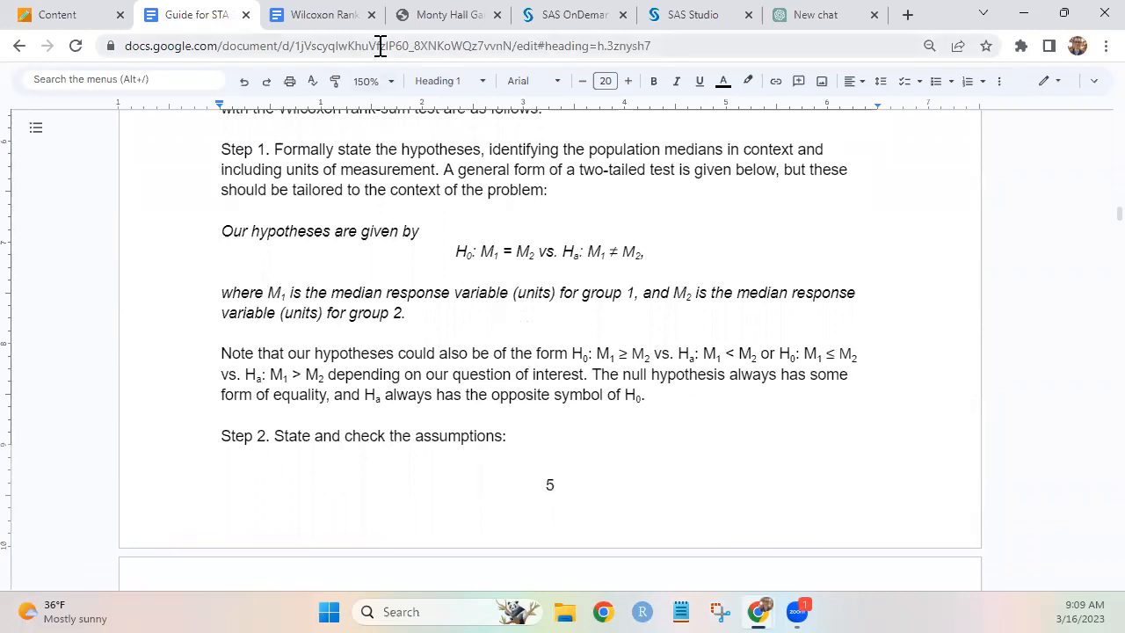
pyautogui.click(327, 17)
pyautogui.scroll(-10, 545, 254)
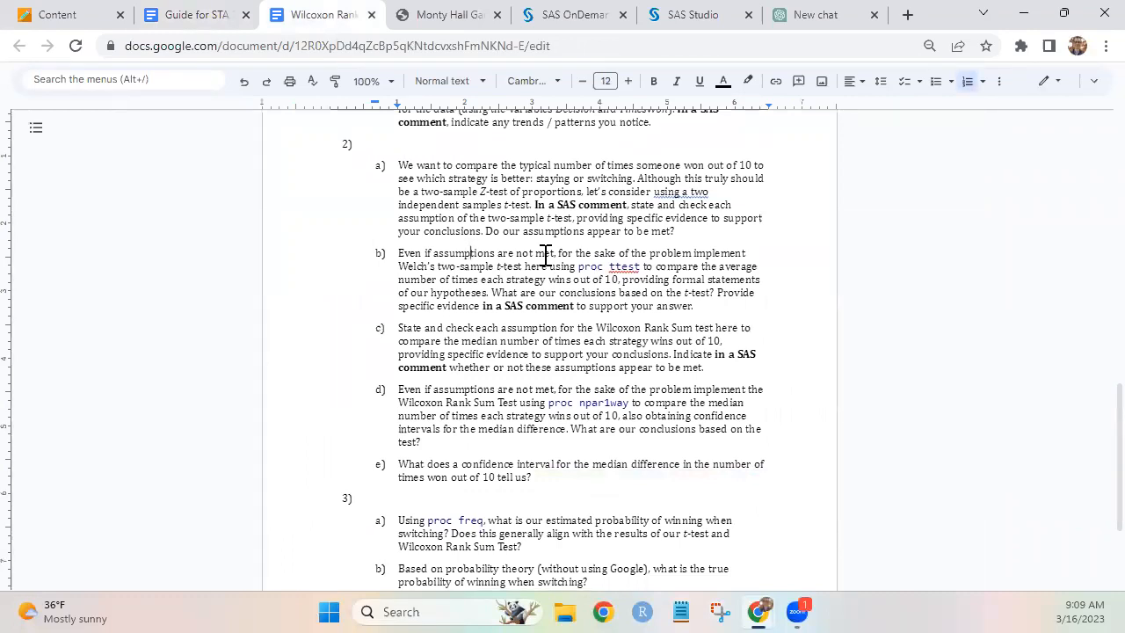
# - Remove two of the blank lines between the 2b interpretation and the comment's closing mark in the SAS program
pyautogui.click(650, 14)
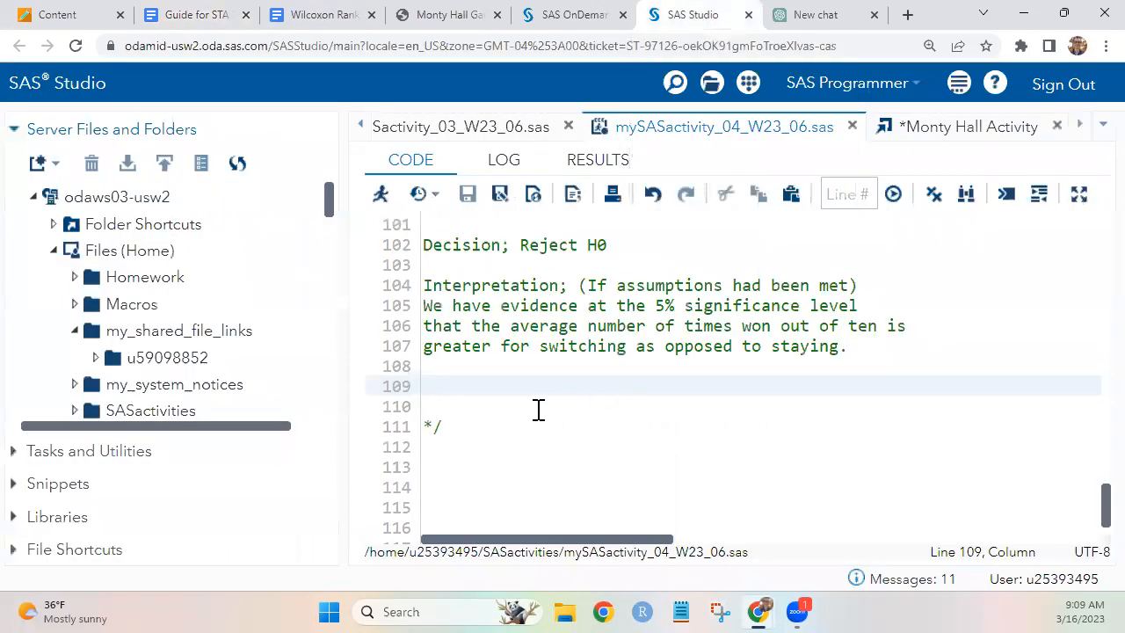
pyautogui.press('BackSpace')
pyautogui.press('BackSpace')
pyautogui.press('Down')
pyautogui.press('Down')
# - Add the comment heading "/* 2c */" below the 2b answer, followed by an empty comment "/**/" two lines below it
pyautogui.press('Return')
pyautogui.press('Return')
pyautogui.write('/**/')
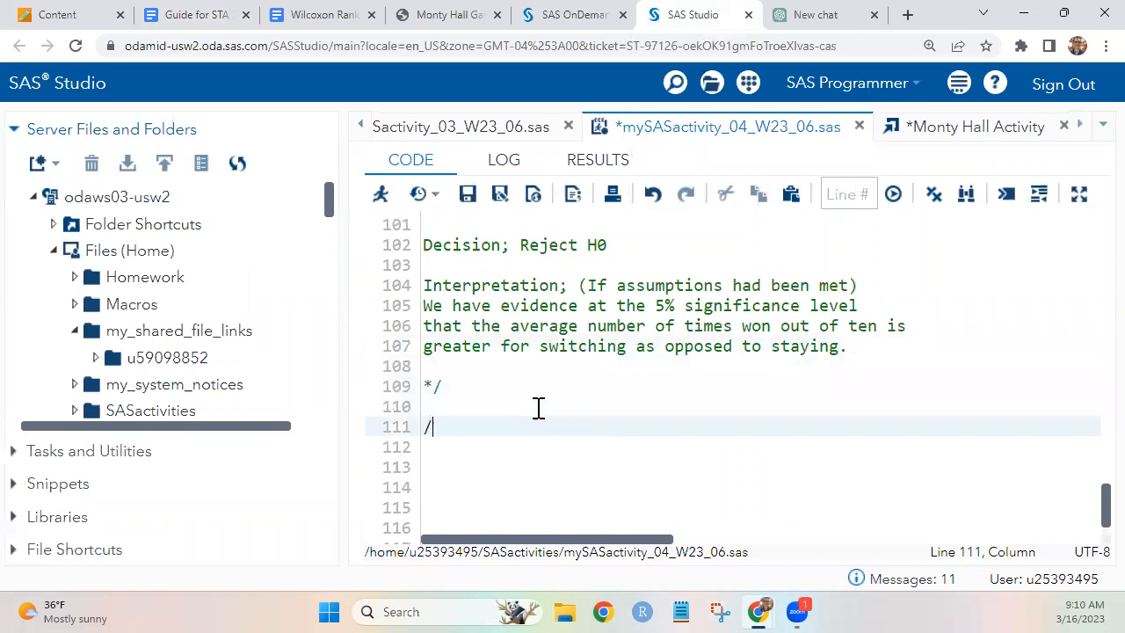
pyautogui.press('Left')
pyautogui.press('Left')
pyautogui.write('2c')
pyautogui.press('End')
pyautogui.press('Return')
pyautogui.press('Return')
pyautogui.write('/**/')
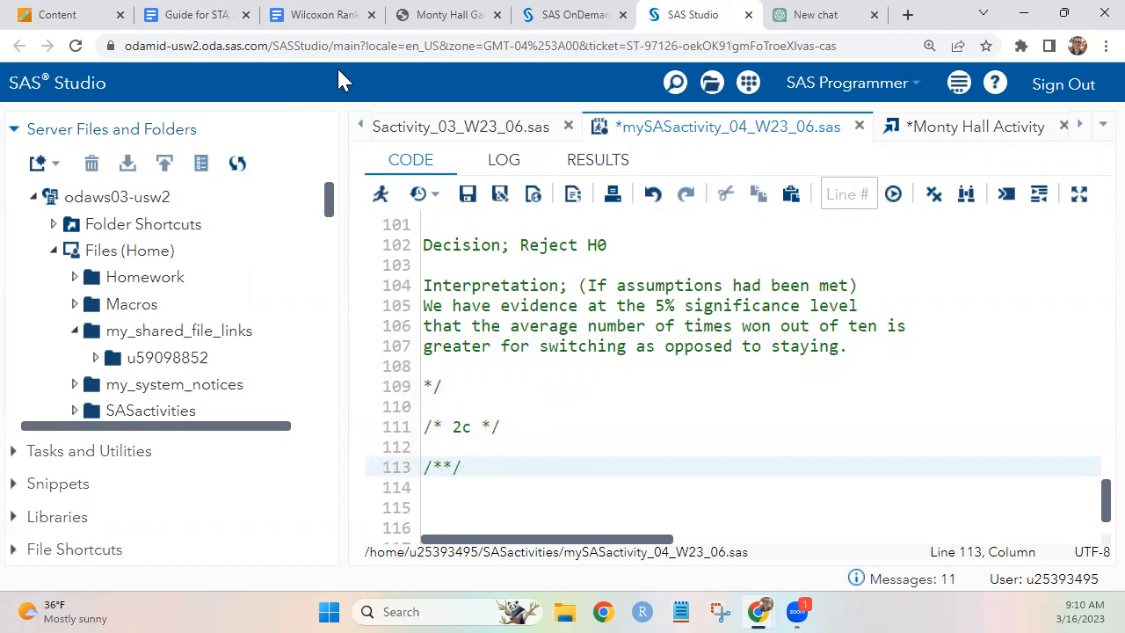
# - Check question 2c in the activity document and copy the Wilcoxon assumptions listed under Step 2 of the guide
pyautogui.click(318, 22)
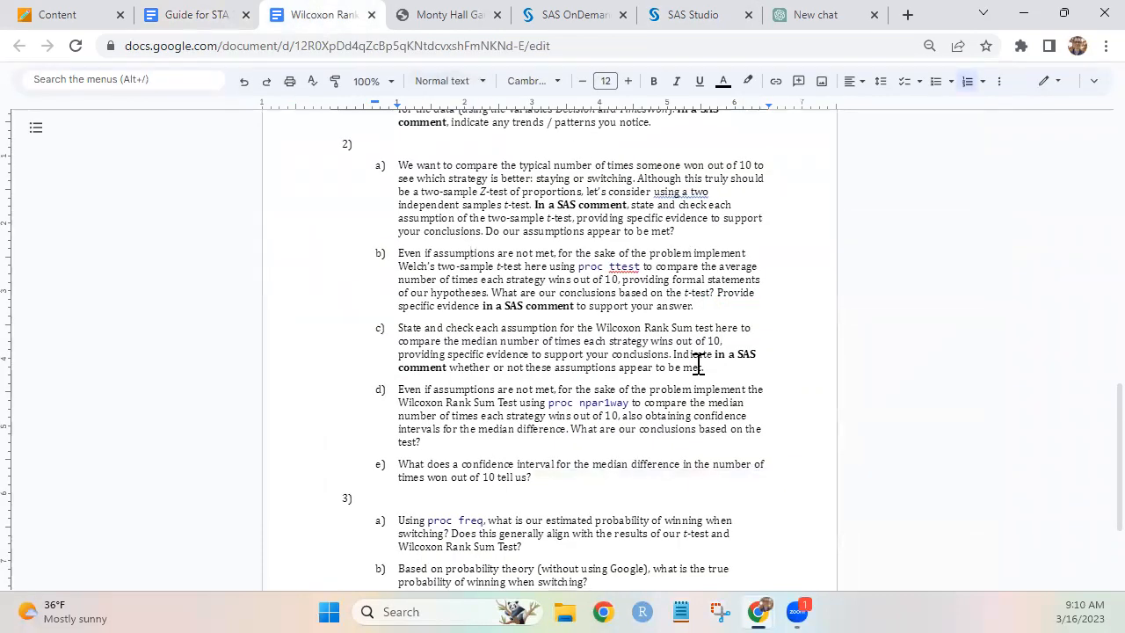
pyautogui.click(195, 14)
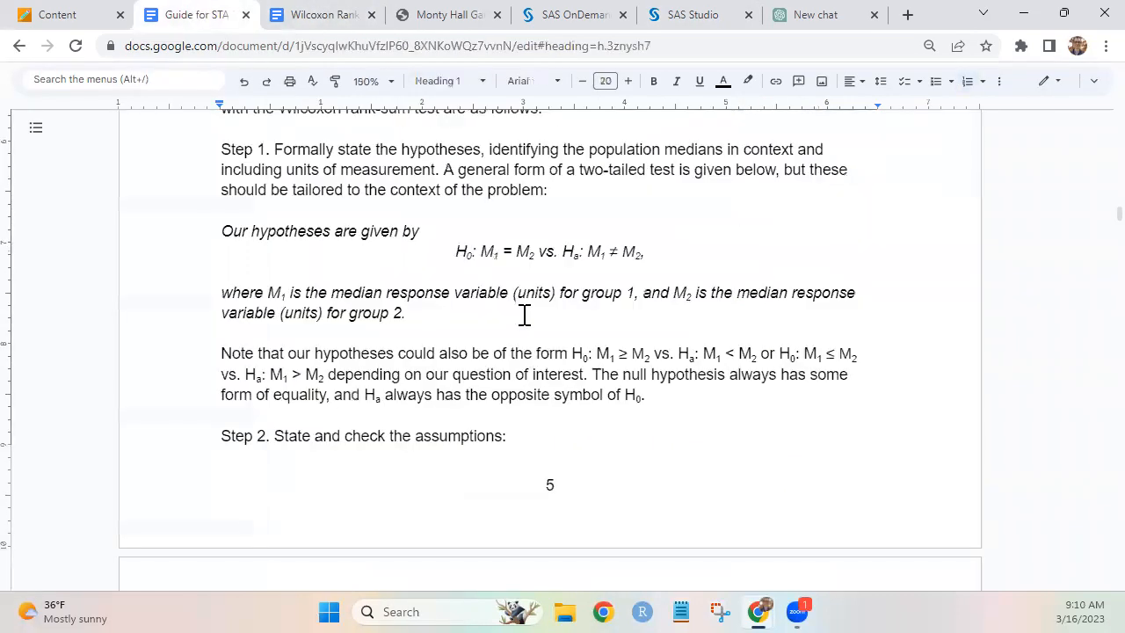
pyautogui.scroll(-3, 522, 314)
pyautogui.scroll(-1, 523, 321)
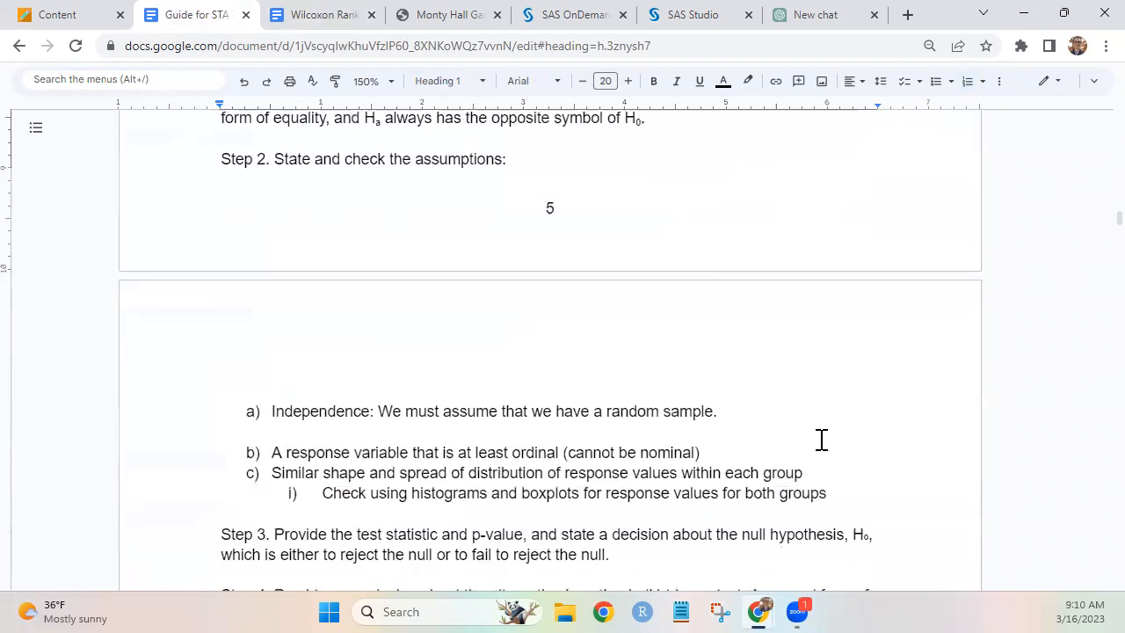
pyautogui.moveTo(849, 498); pyautogui.dragTo(270, 411)
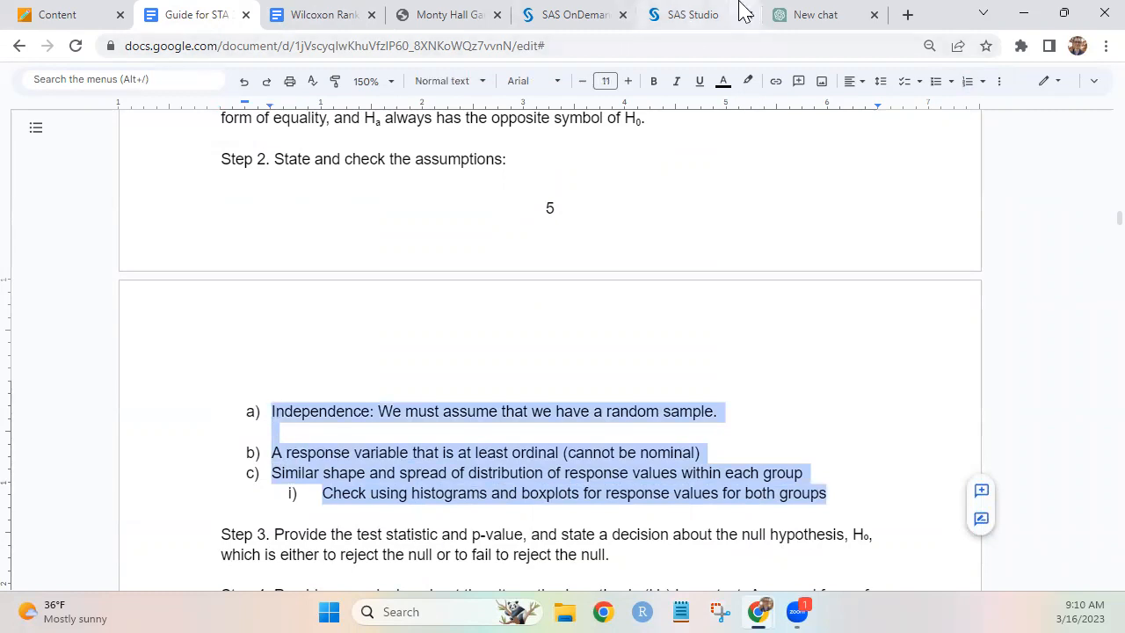
# - Split the empty comment under 2c over several lines and paste the copied Wilcoxon assumptions into it
pyautogui.click(698, 16)
pyautogui.click(442, 466)
pyautogui.press('Return')
pyautogui.press('Return')
pyautogui.press('Up')
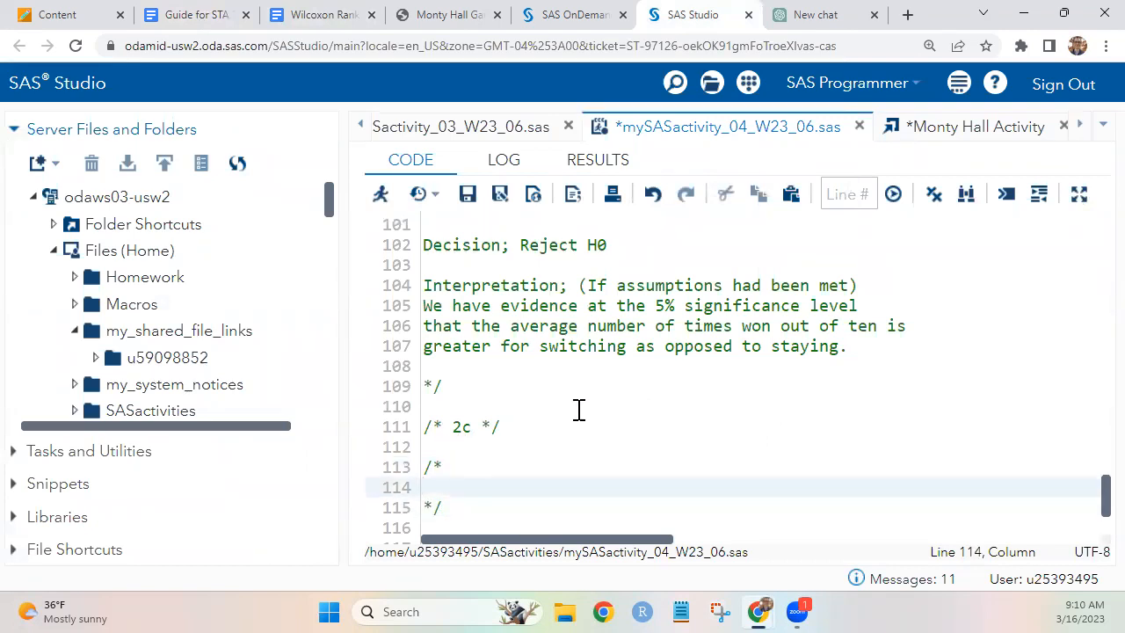
pyautogui.hotkey('ctrl', 'v')
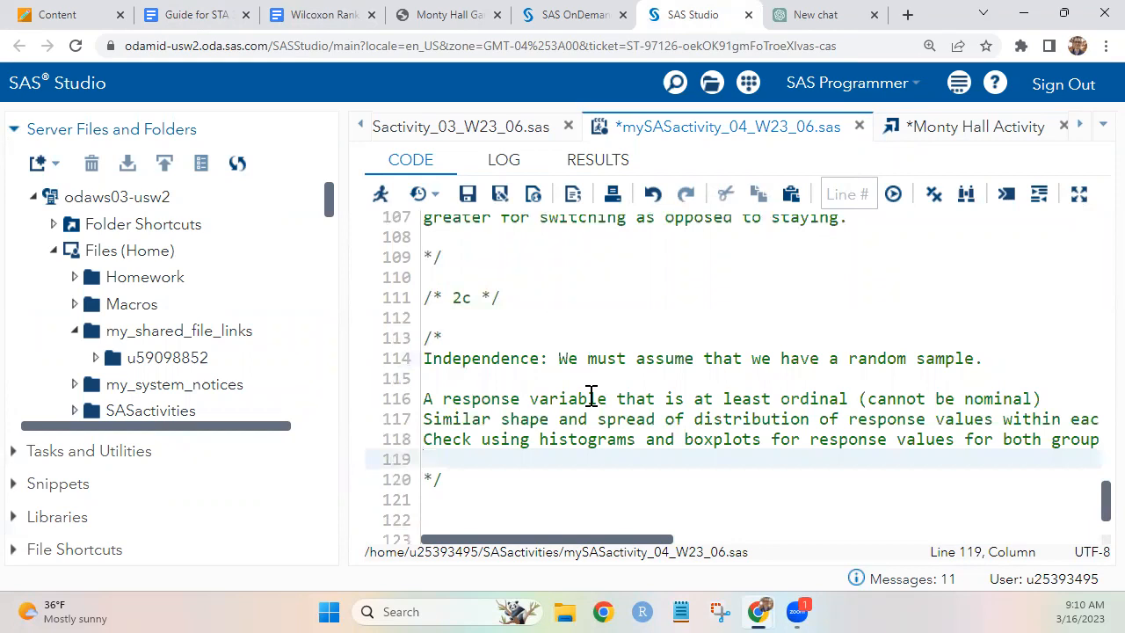
# - Insert a blank line after the ordinal-response assumption, number the three assumptions (1), (2) and (3), and save the program
pyautogui.click(1063, 402)
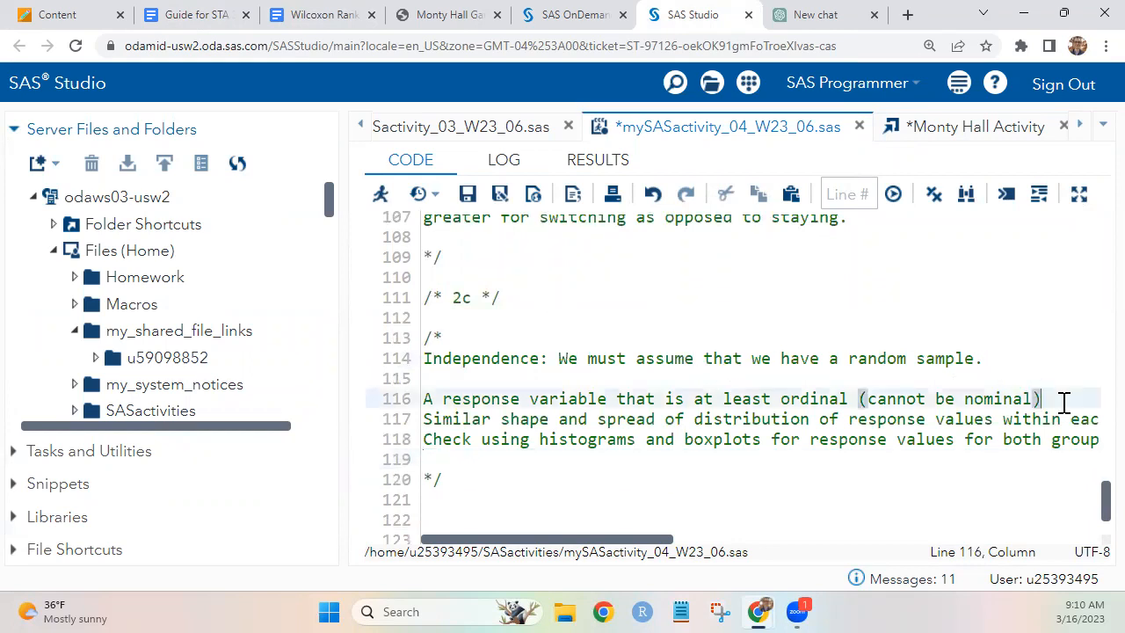
pyautogui.press('Return')
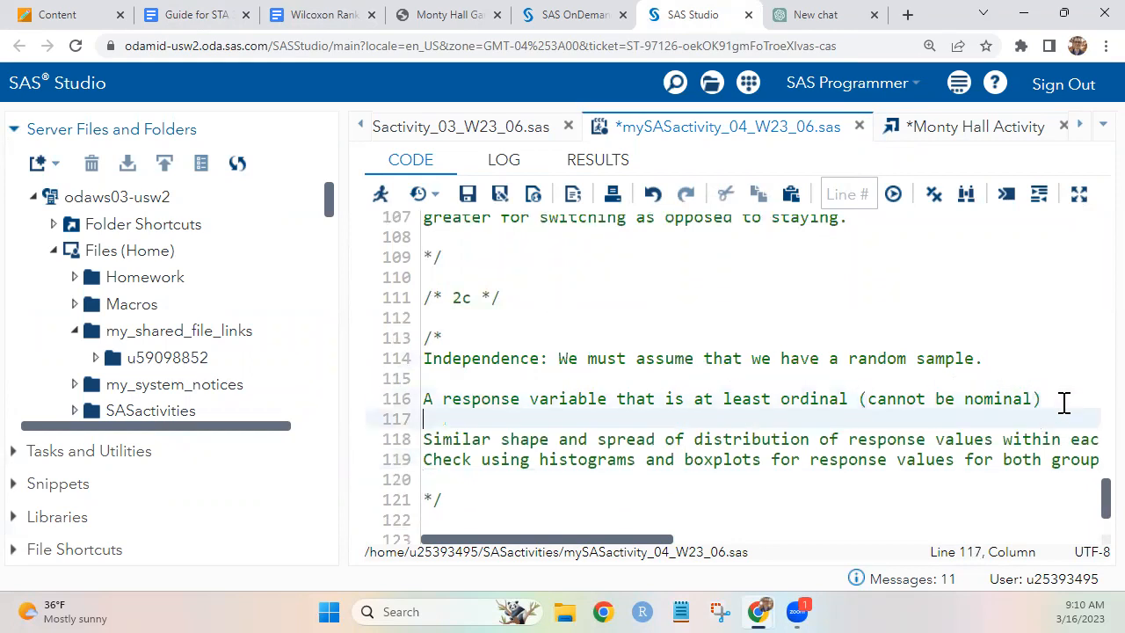
pyautogui.click(425, 360)
pyautogui.write('(1)')
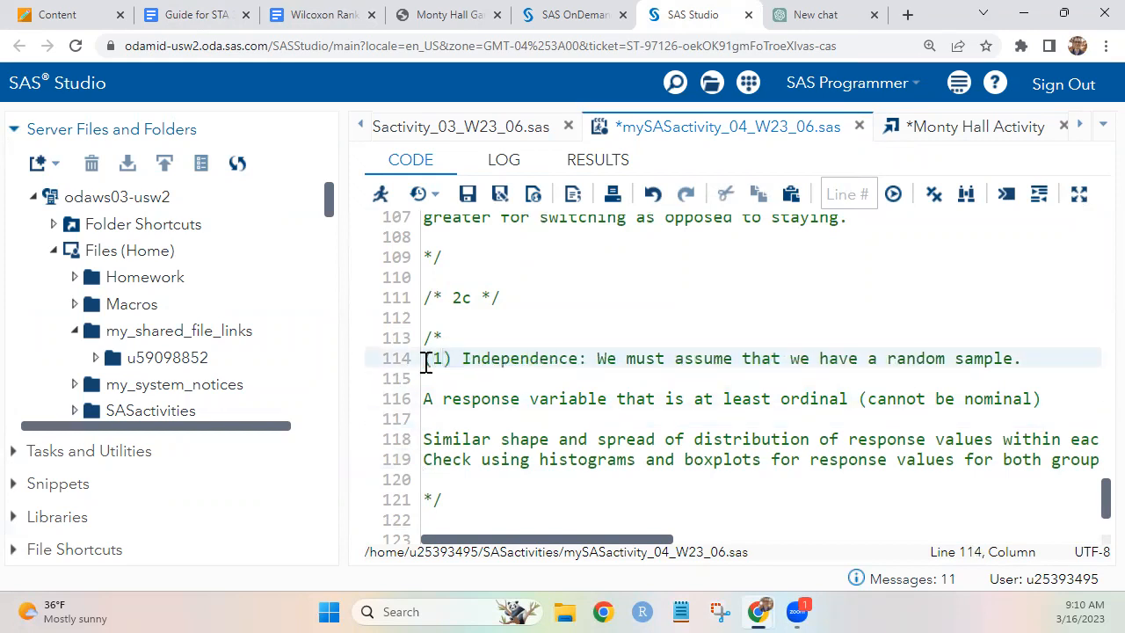
pyautogui.click(428, 398)
pyautogui.write('() ')
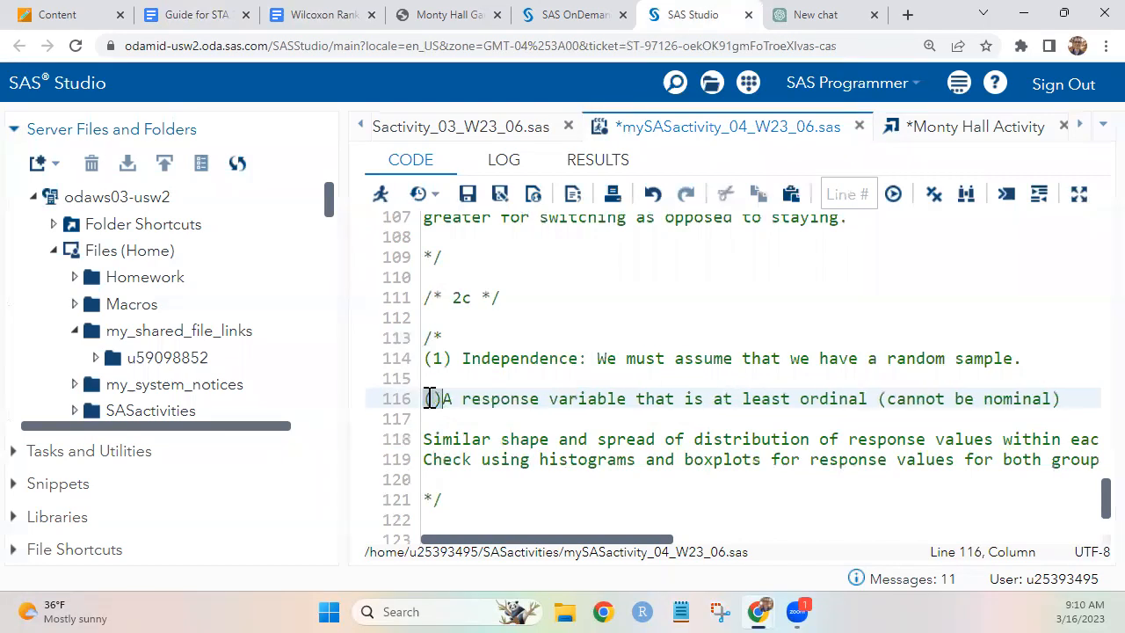
pyautogui.write('2')
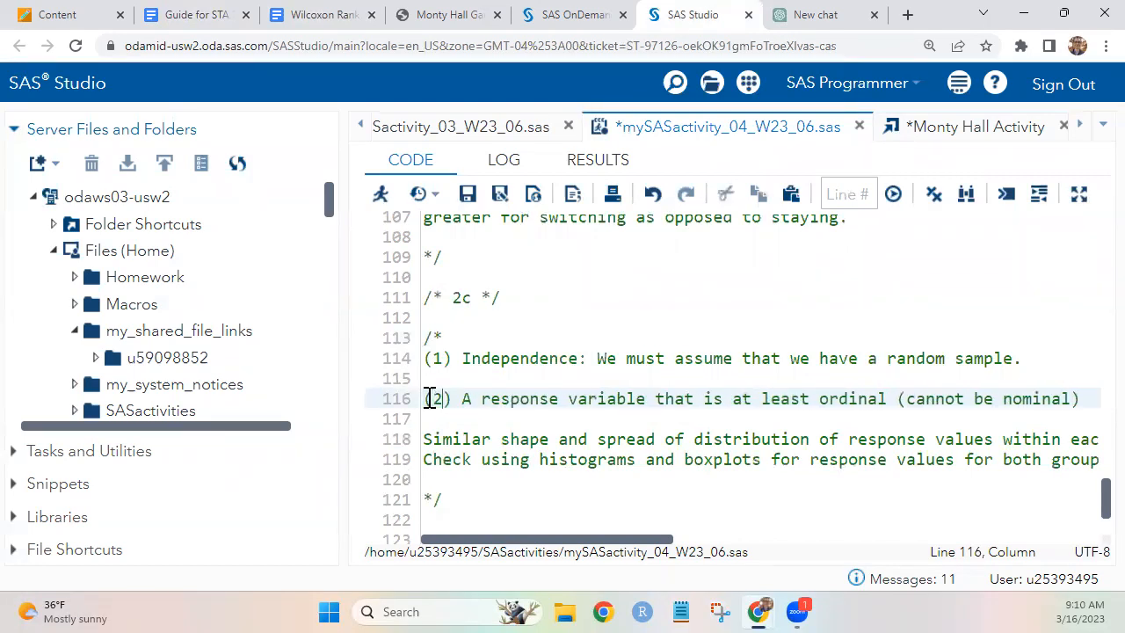
pyautogui.click(428, 441)
pyautogui.write('() ')
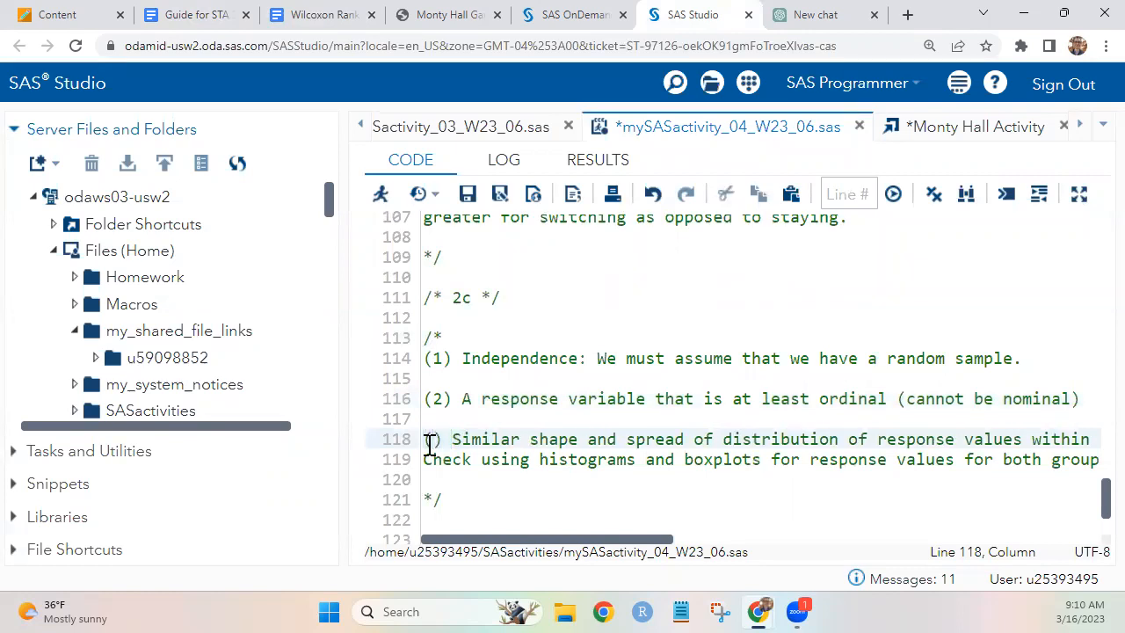
pyautogui.write('3')
pyautogui.hotkey('ctrl', 's')
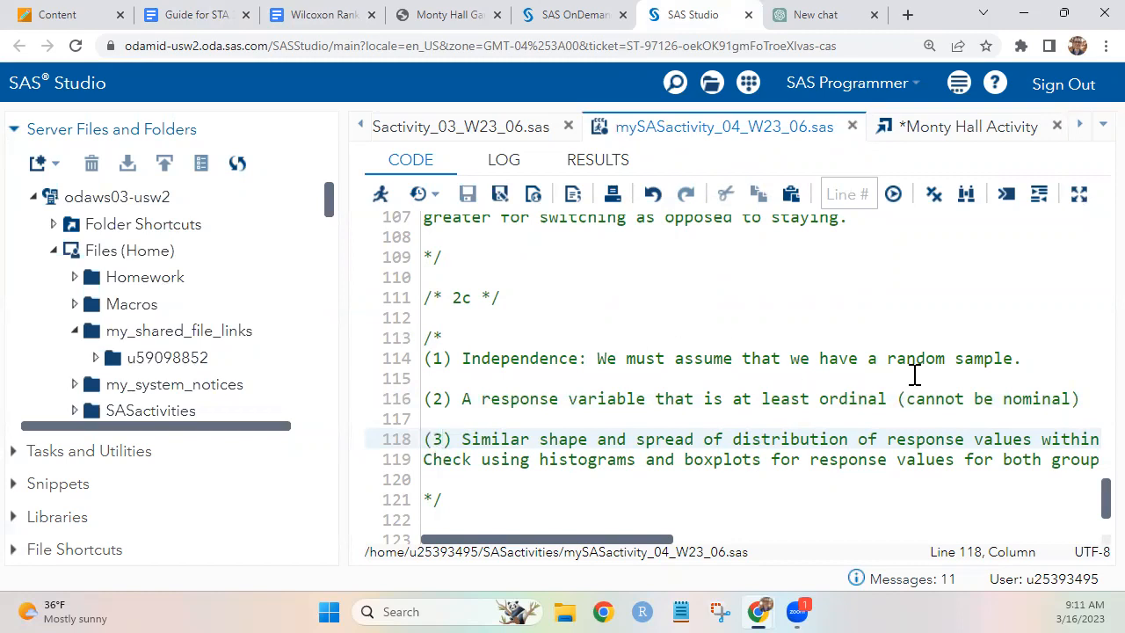
# - Below assumption (2), write "Met since the response (number of times won out of ten) is a discrete, quantitative variable." over two lines
pyautogui.click(1036, 361)
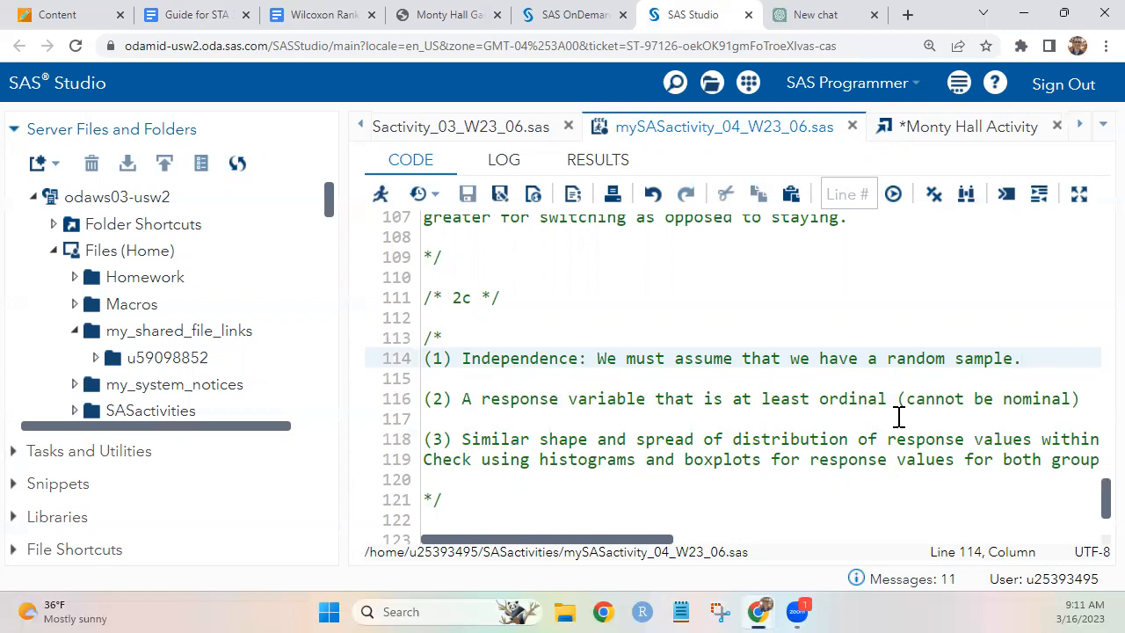
pyautogui.doubleClick(848, 398)
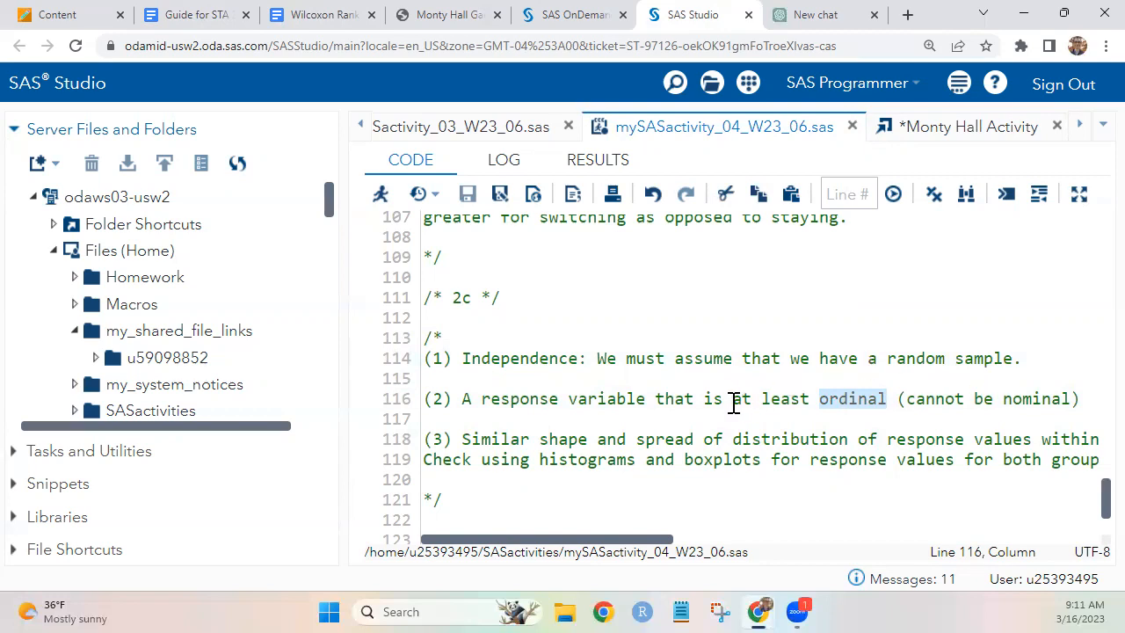
pyautogui.click(555, 420)
pyautogui.press('Return')
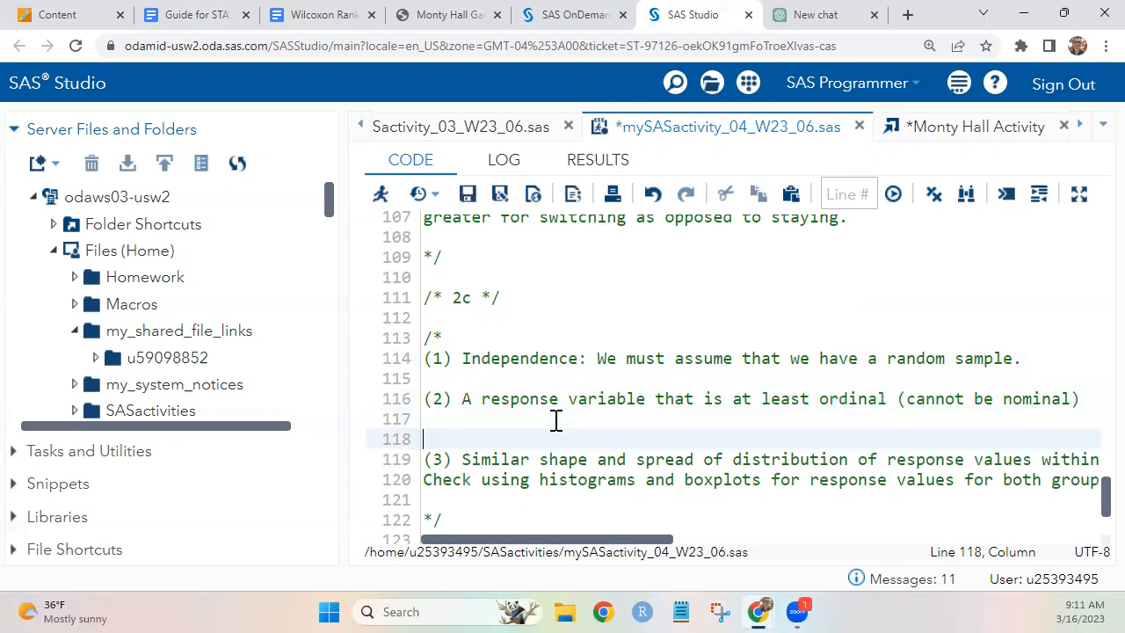
pyautogui.press('Return')
pyautogui.press('Up')
pyautogui.write('Met since the response (number of times won out of ten)')
pyautogui.press('Return')
pyautogui.write('is a discret')
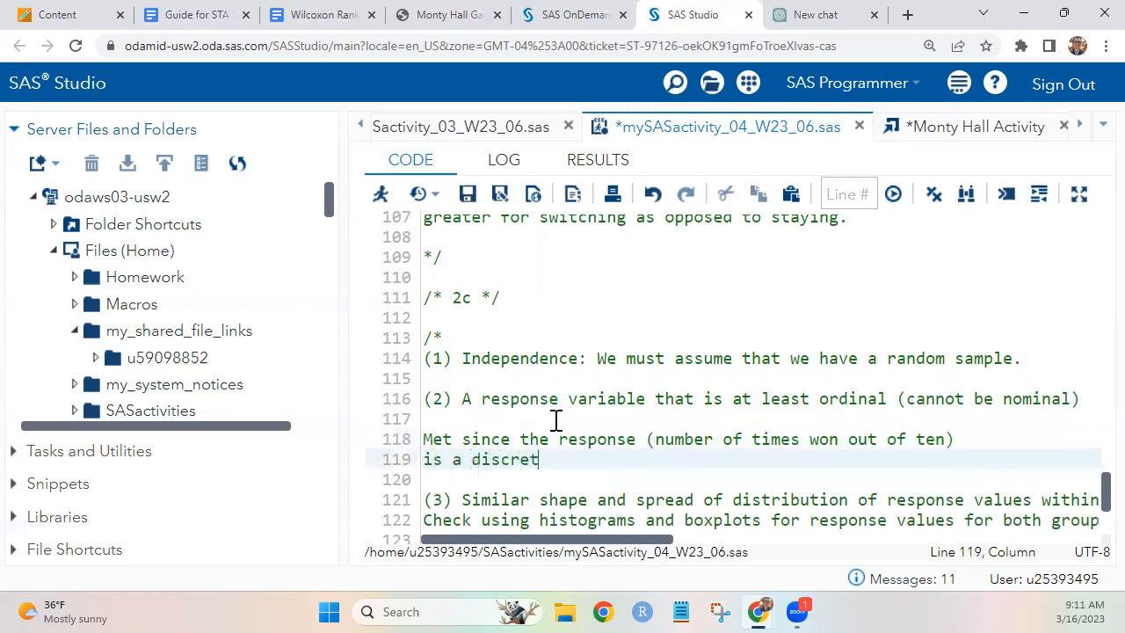
pyautogui.write('e, quantitative variable.')
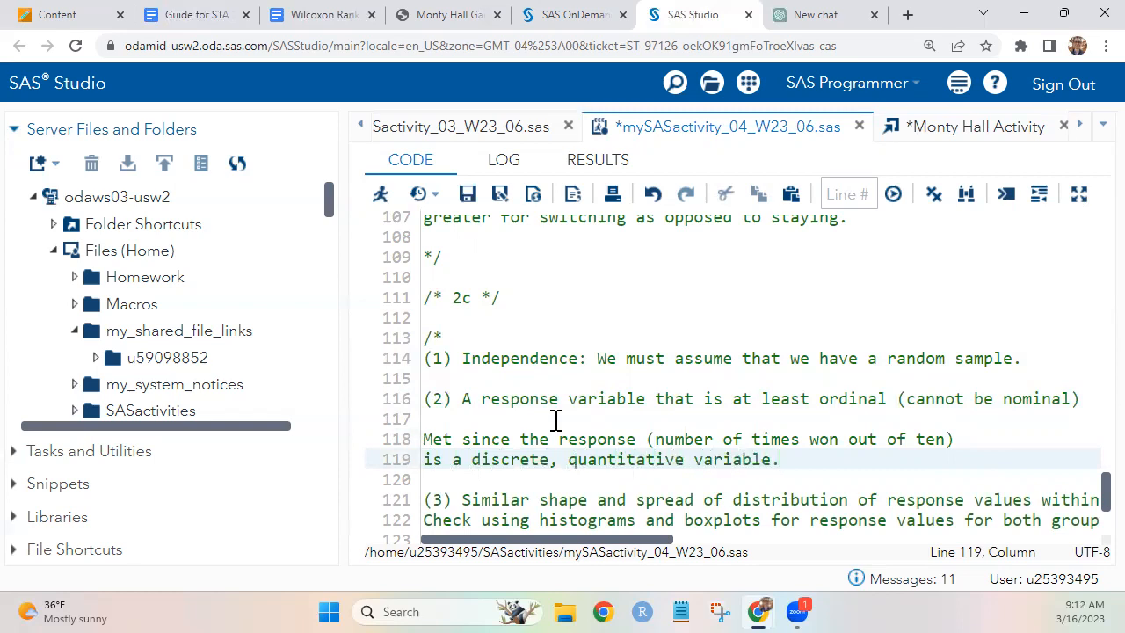
# - Add two blank lines below assumption (3), before the end of the 2c comment, and save the program
pyautogui.hotkey('ctrl', 's')
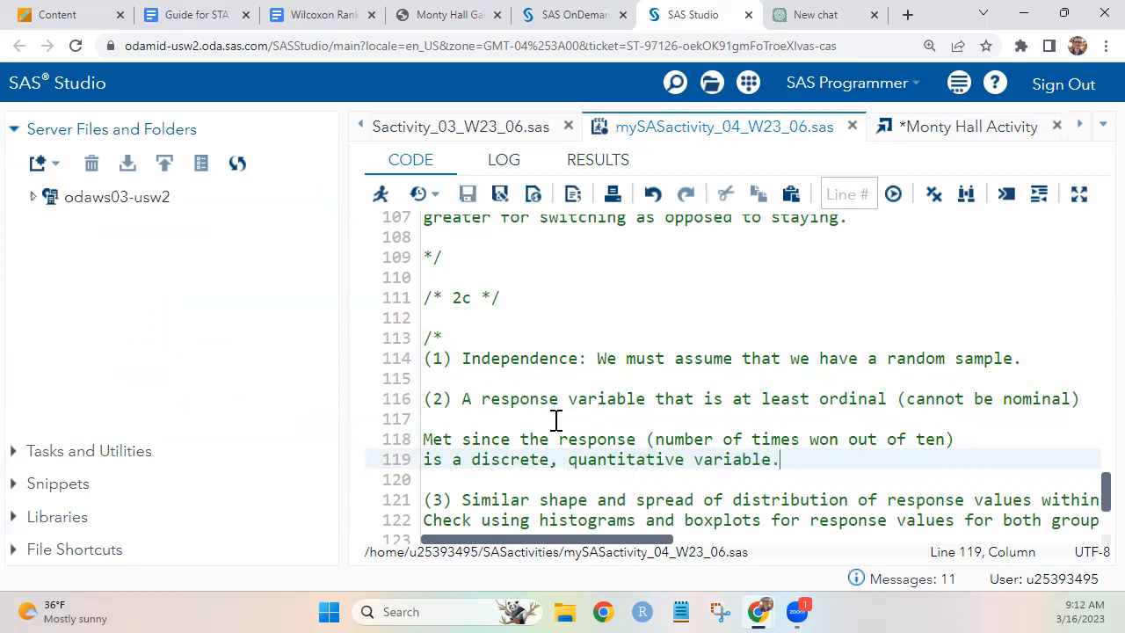
pyautogui.scroll(-2, 555, 420)
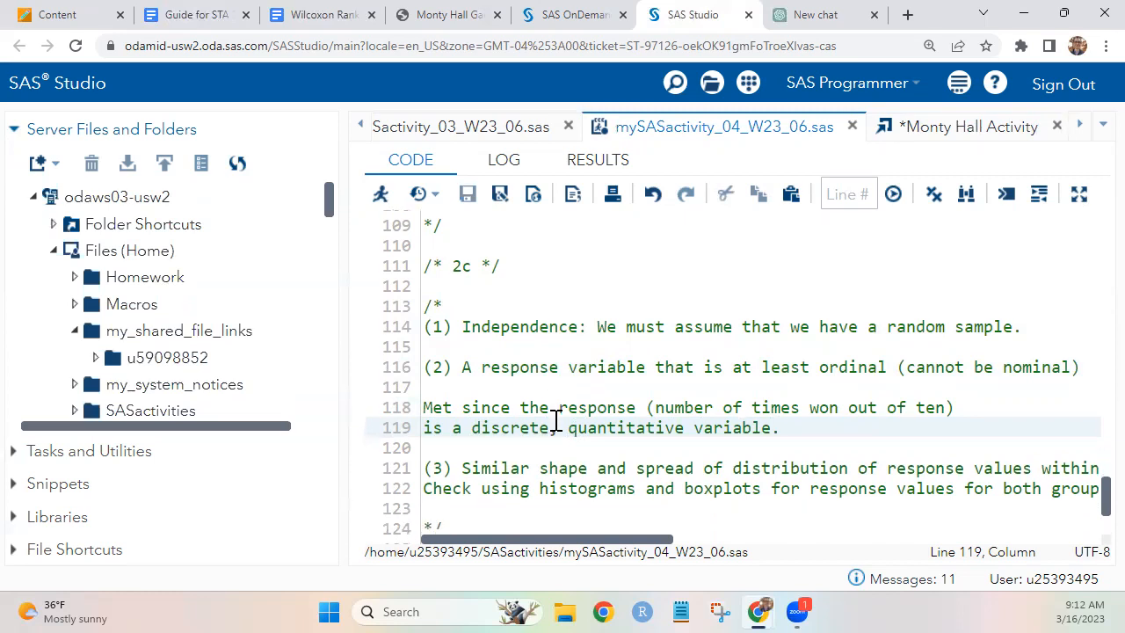
pyautogui.click(475, 479)
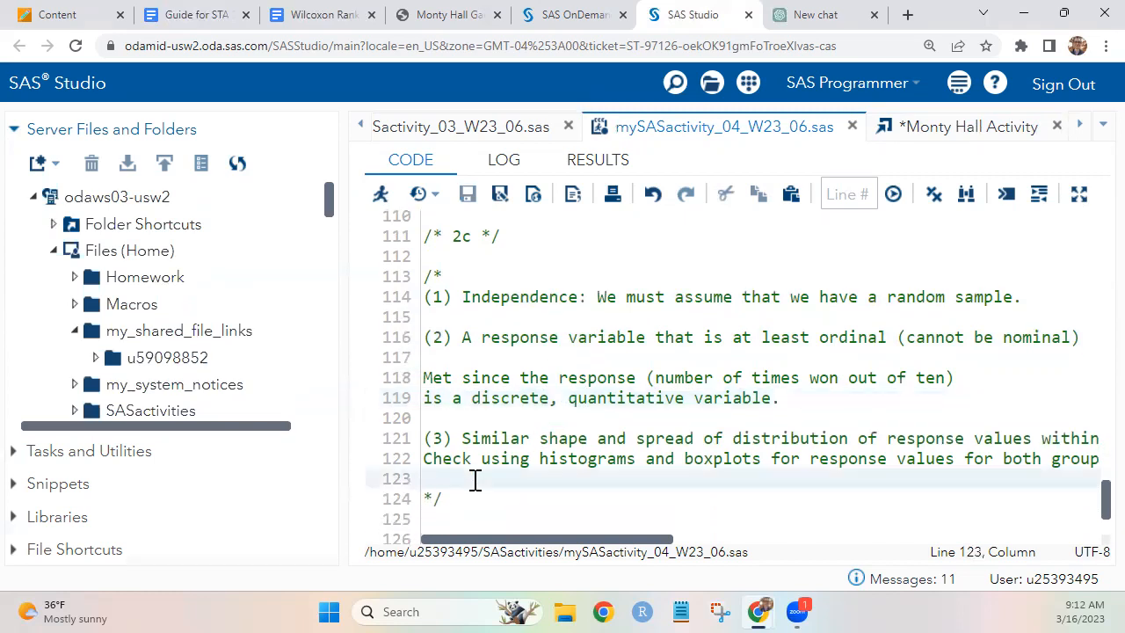
pyautogui.press('Return')
pyautogui.press('Return')
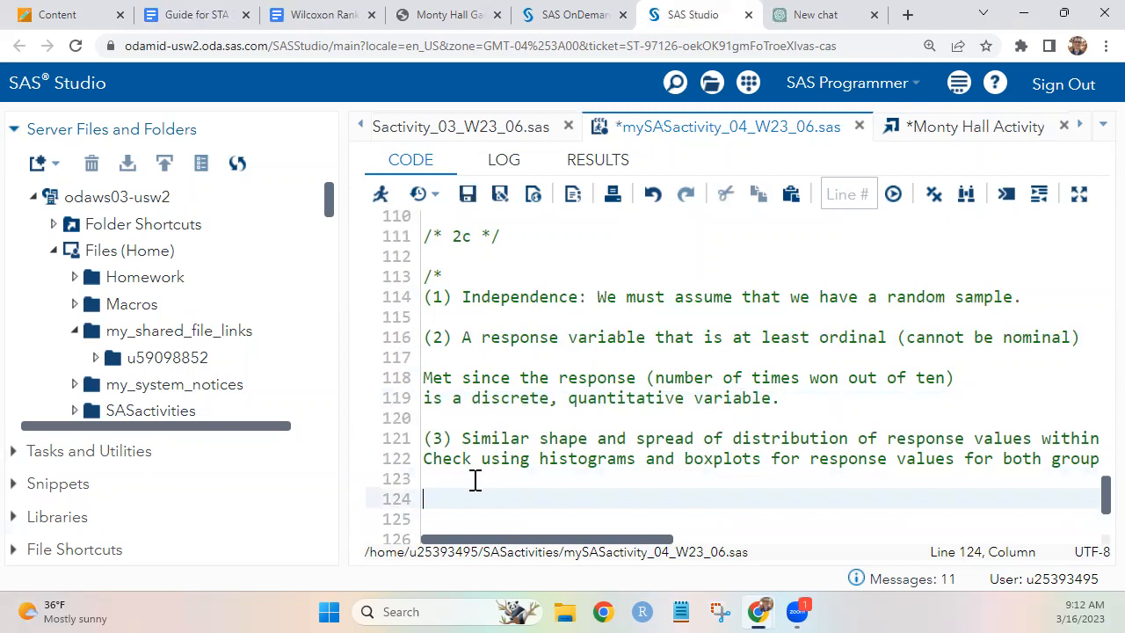
pyautogui.hotkey('ctrl', 's')
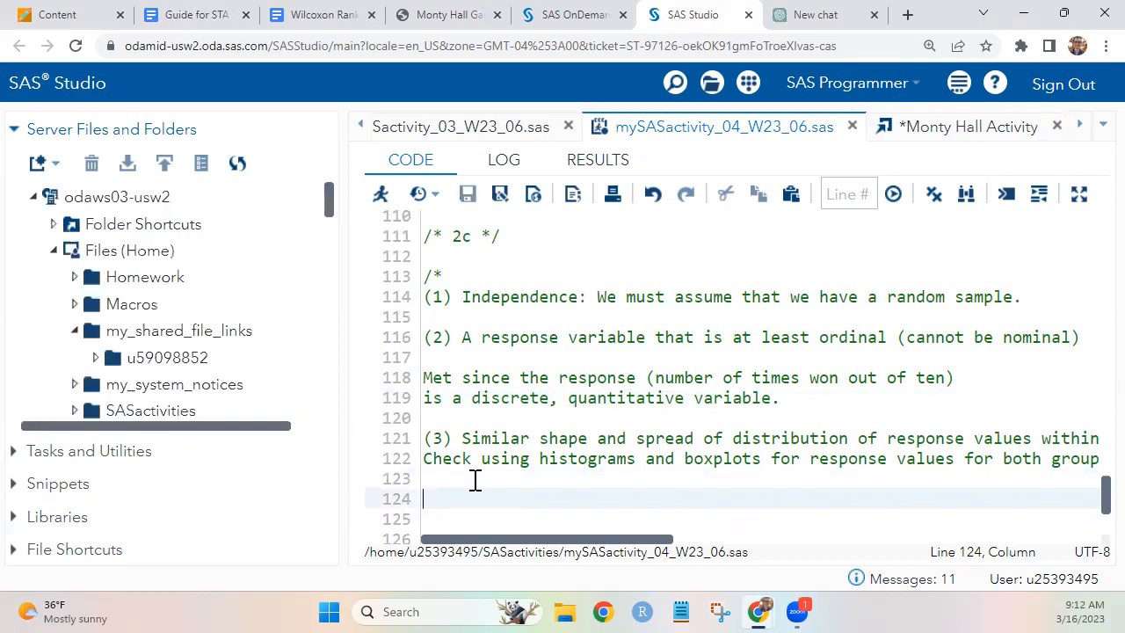
pyautogui.scroll(-2, 475, 480)
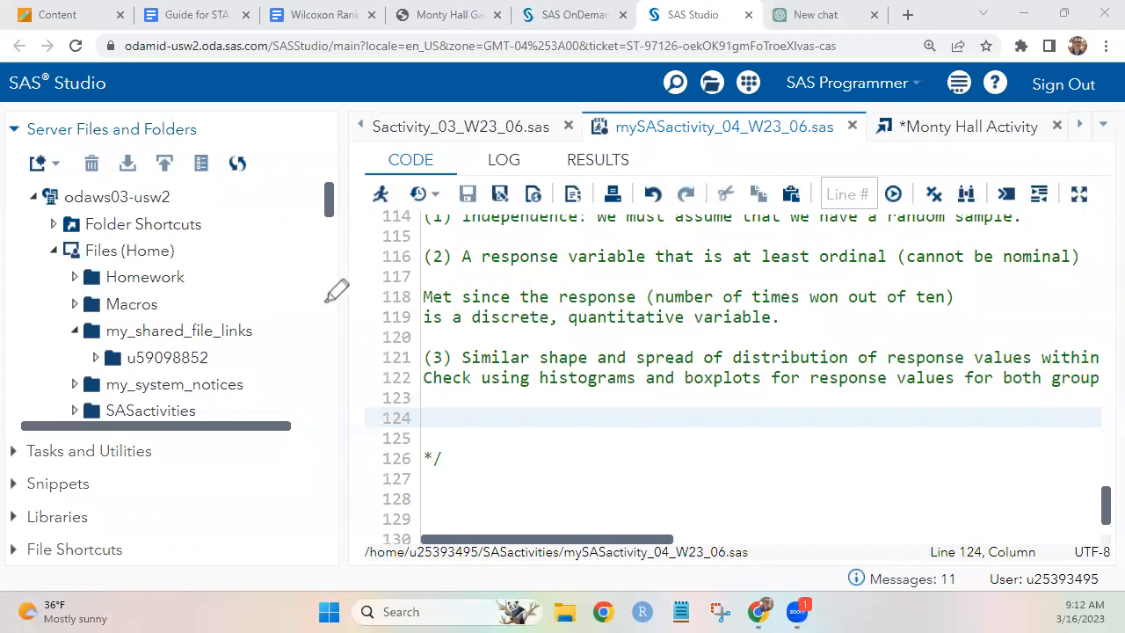
pyautogui.moveTo(221, 246)
pyautogui.mouseDown()
pyautogui.moveTo(230, 430)
pyautogui.moveTo(531, 403)
pyautogui.moveTo(485, 365)
pyautogui.moveTo(514, 410)
pyautogui.moveTo(495, 431)
pyautogui.mouseUp()
pyautogui.moveTo(226, 238)
pyautogui.mouseDown()
pyautogui.moveTo(213, 254)
pyautogui.moveTo(230, 236)
pyautogui.moveTo(249, 269)
pyautogui.mouseUp()
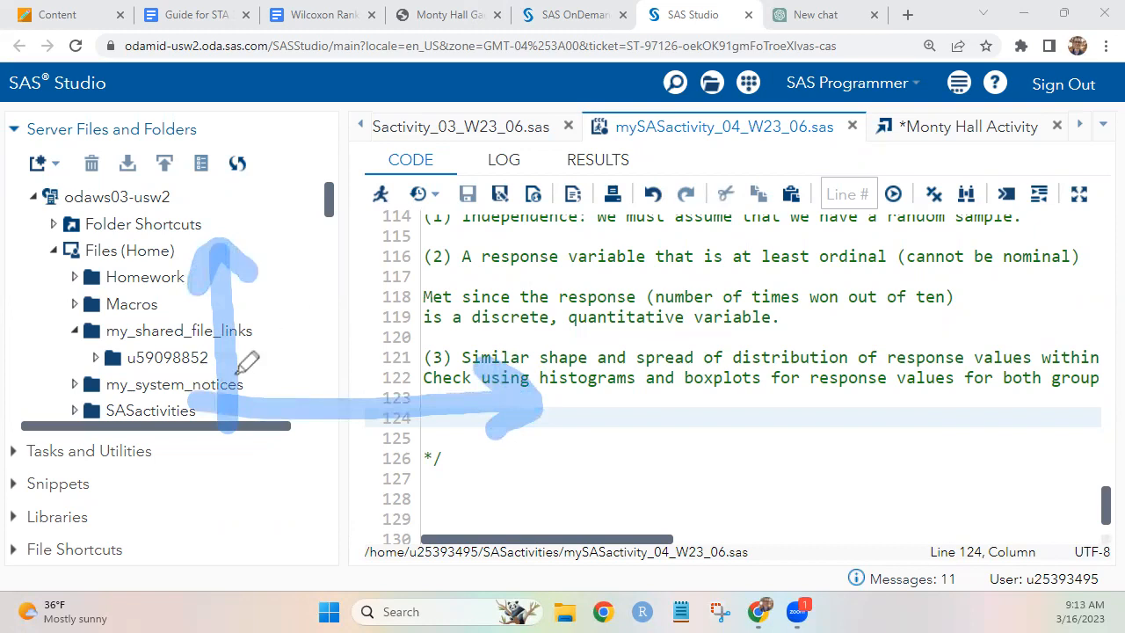
pyautogui.moveTo(230, 379)
pyautogui.mouseDown()
pyautogui.moveTo(288, 359)
pyautogui.moveTo(348, 253)
pyautogui.moveTo(395, 337)
pyautogui.moveTo(420, 215)
pyautogui.moveTo(466, 182)
pyautogui.moveTo(505, 303)
pyautogui.moveTo(532, 272)
pyautogui.moveTo(545, 289)
pyautogui.moveTo(613, 227)
pyautogui.moveTo(622, 380)
pyautogui.moveTo(635, 386)
pyautogui.mouseUp()
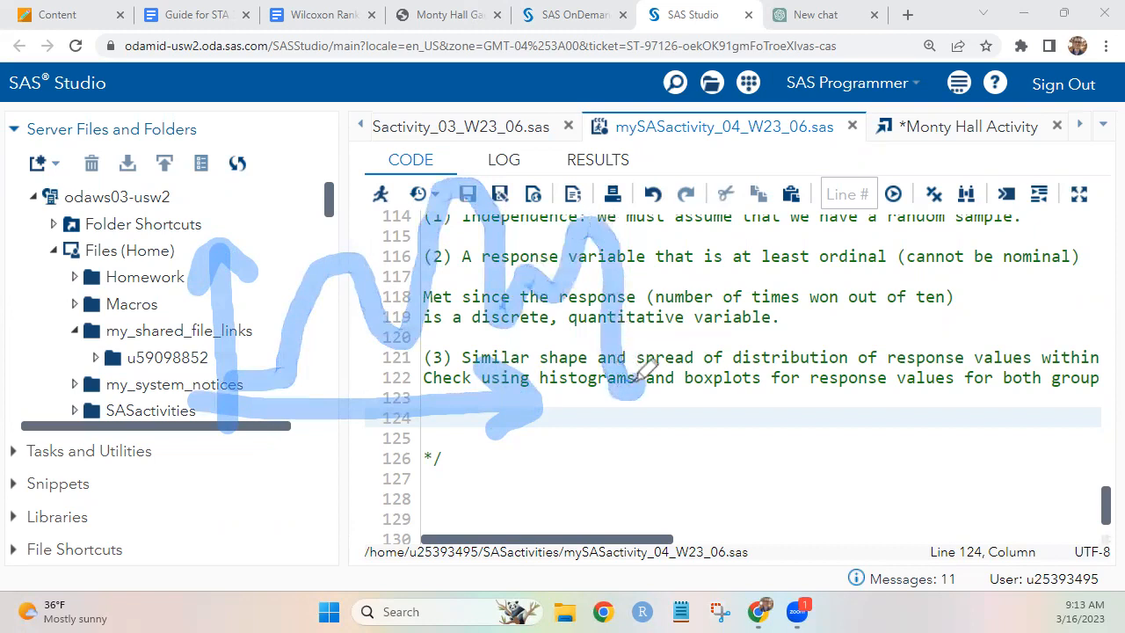
pyautogui.moveTo(753, 174)
pyautogui.mouseDown()
pyautogui.moveTo(756, 413)
pyautogui.moveTo(743, 406)
pyautogui.moveTo(1121, 413)
pyautogui.mouseUp()
pyautogui.moveTo(1076, 360)
pyautogui.mouseDown()
pyautogui.moveTo(1118, 411)
pyautogui.moveTo(1068, 448)
pyautogui.mouseUp()
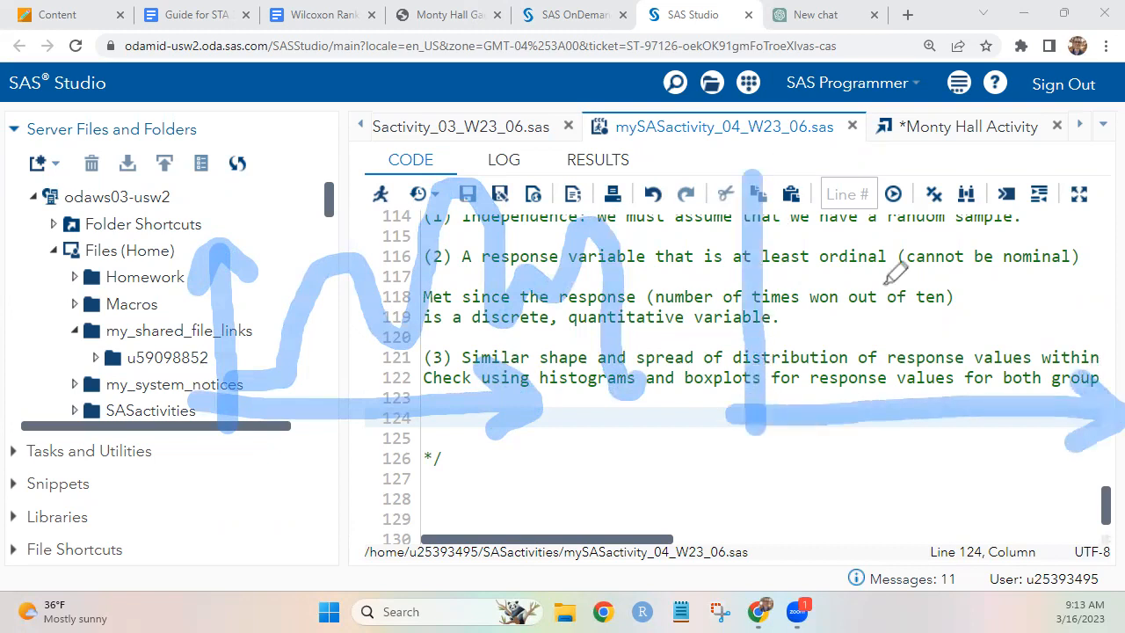
pyautogui.moveTo(752, 175)
pyautogui.mouseDown()
pyautogui.moveTo(727, 216)
pyautogui.moveTo(749, 179)
pyautogui.moveTo(784, 211)
pyautogui.mouseUp()
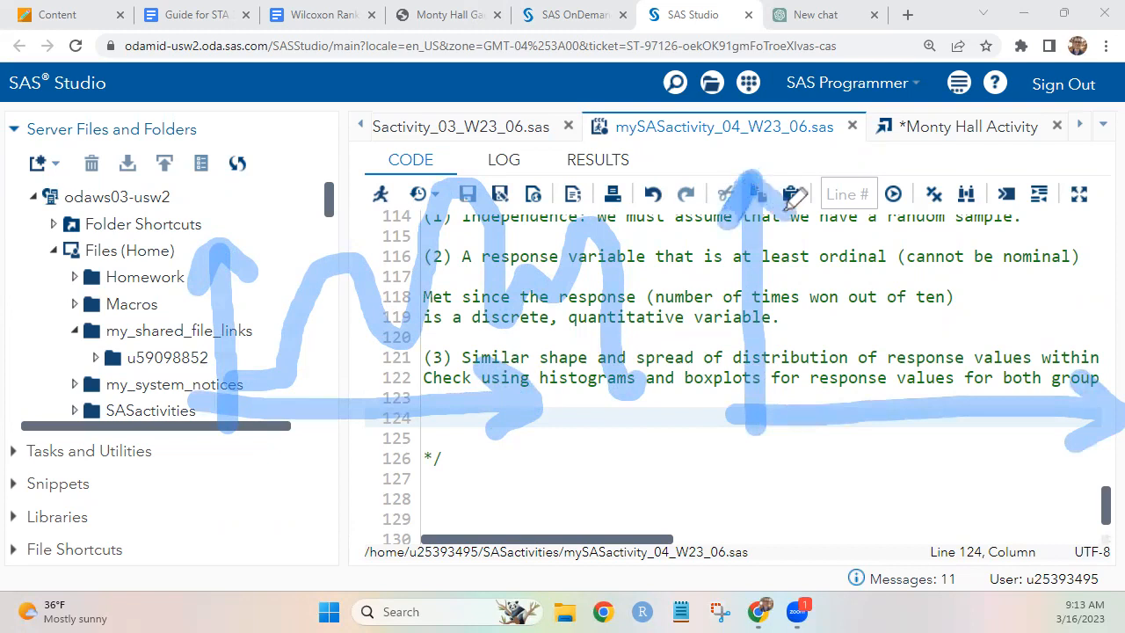
pyautogui.moveTo(754, 403)
pyautogui.mouseDown()
pyautogui.moveTo(823, 269)
pyautogui.moveTo(878, 325)
pyautogui.moveTo(956, 169)
pyautogui.moveTo(999, 274)
pyautogui.moveTo(1024, 280)
pyautogui.moveTo(1055, 238)
pyautogui.moveTo(1118, 358)
pyautogui.mouseUp()
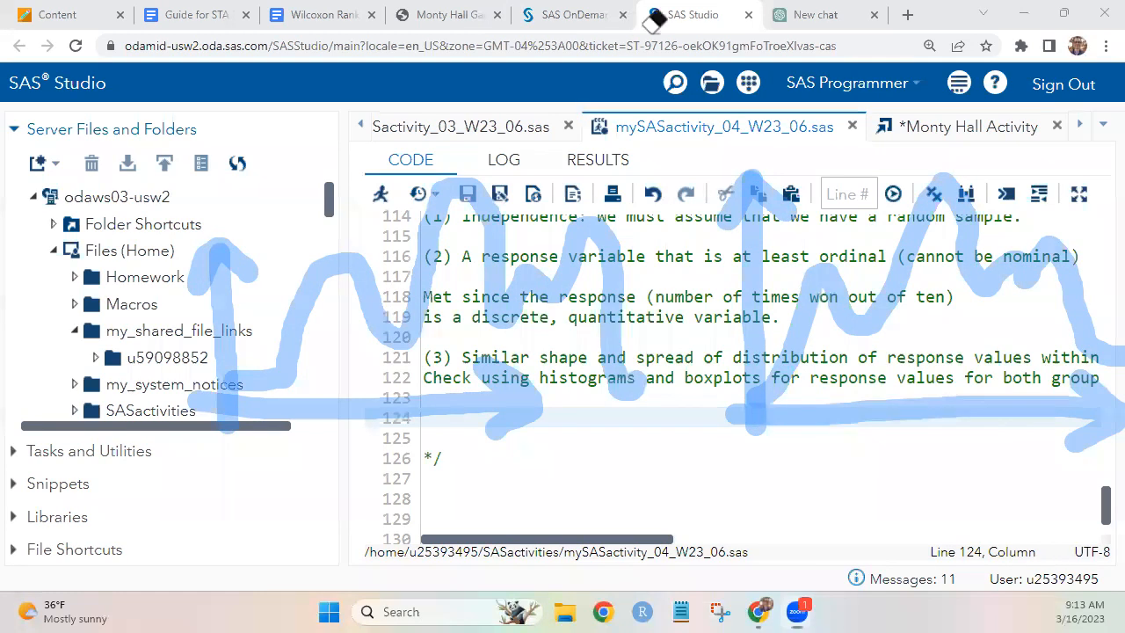
pyautogui.click(364, 412)
pyautogui.click(226, 255)
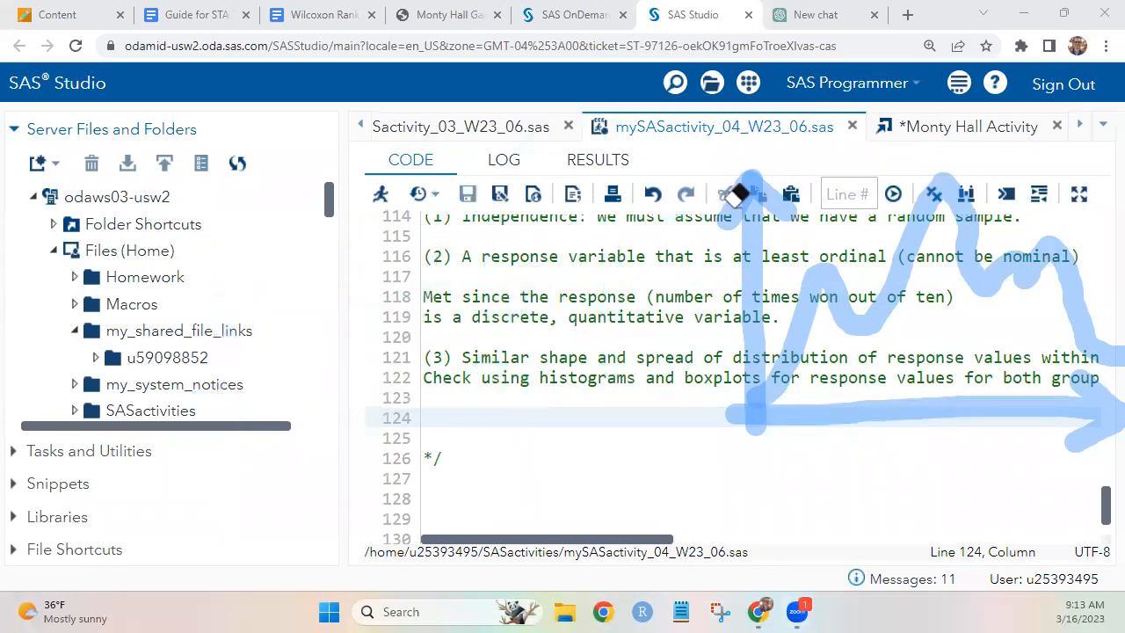
pyautogui.click(748, 195)
pyautogui.click(930, 422)
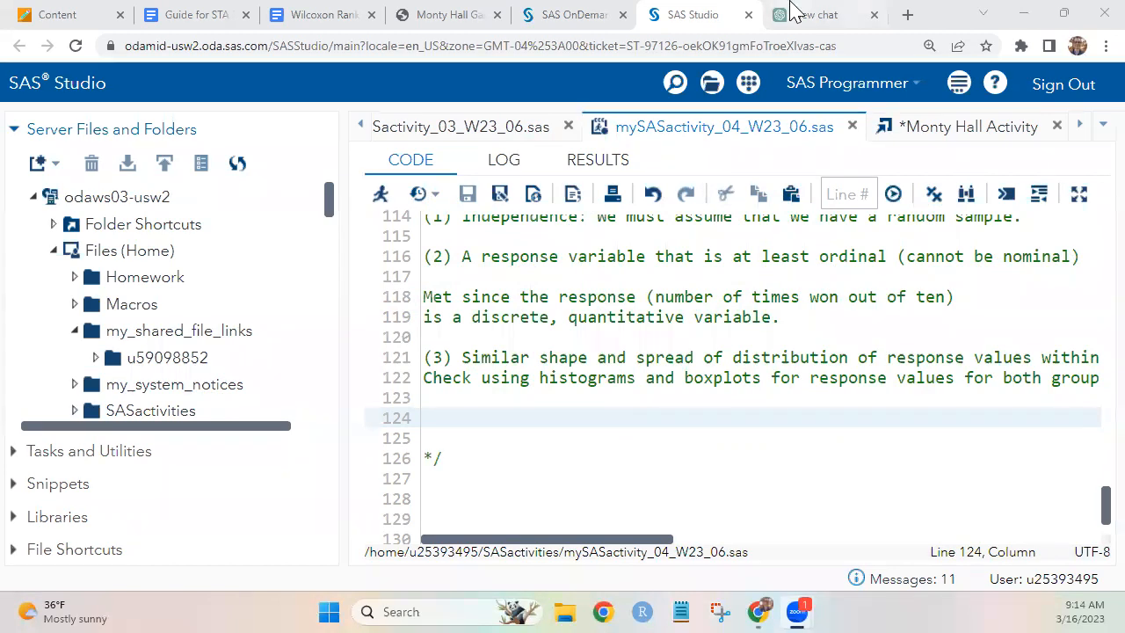
# - Open the program's results in a separate browser tab and examine the TimesWon distribution plots for the Stay and Switch groups
pyautogui.click(597, 160)
pyautogui.scroll(-10, 817, 341)
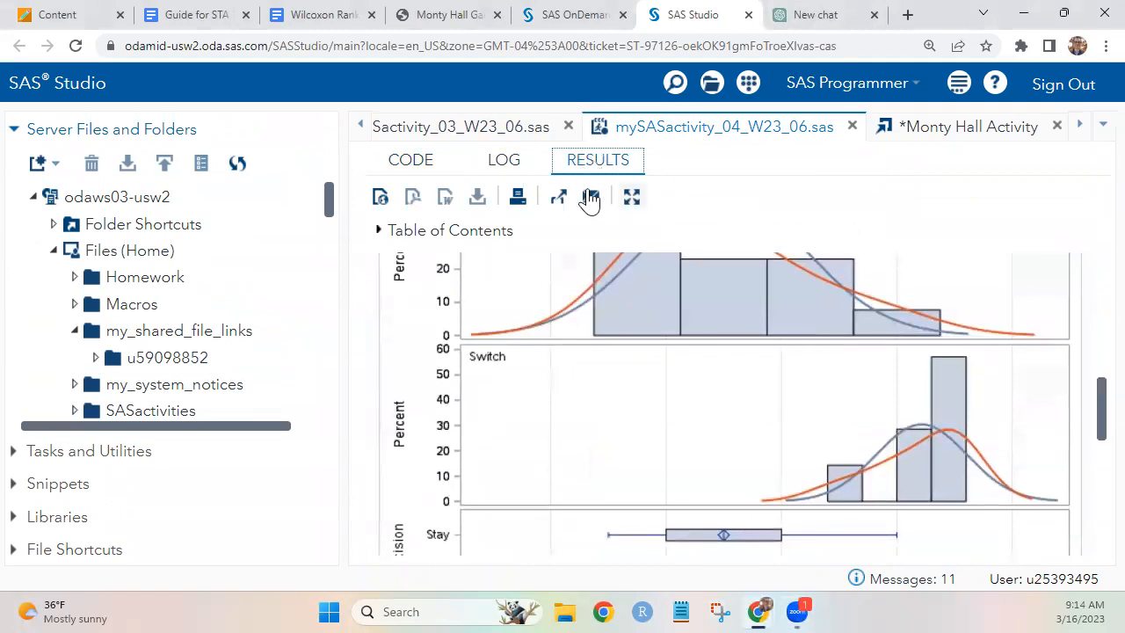
pyautogui.click(558, 196)
pyautogui.scroll(-5, 821, 198)
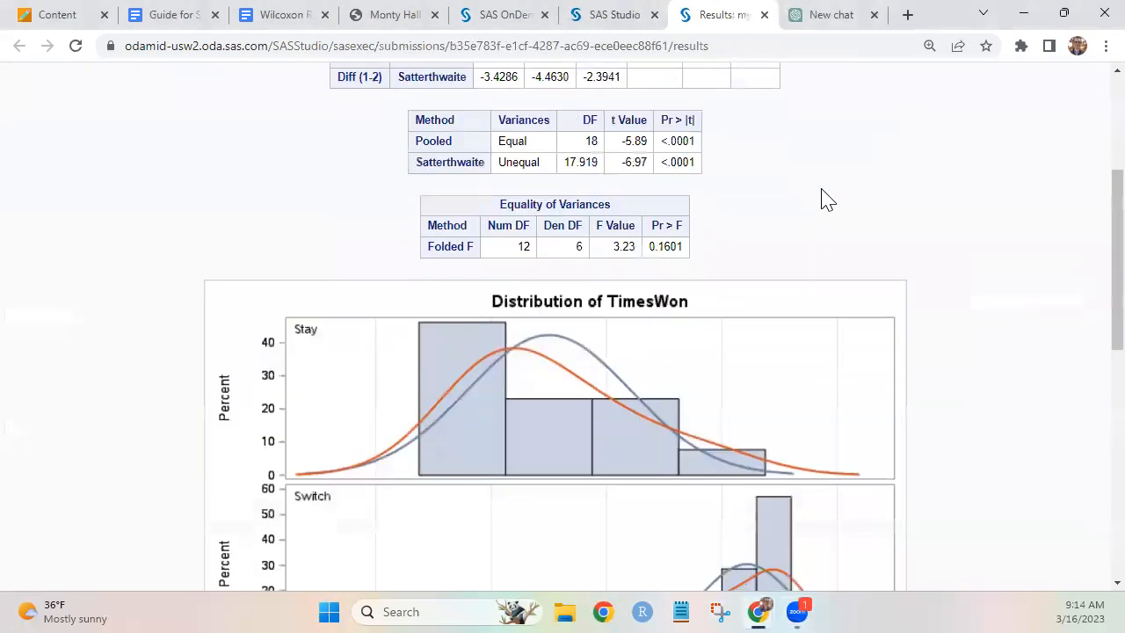